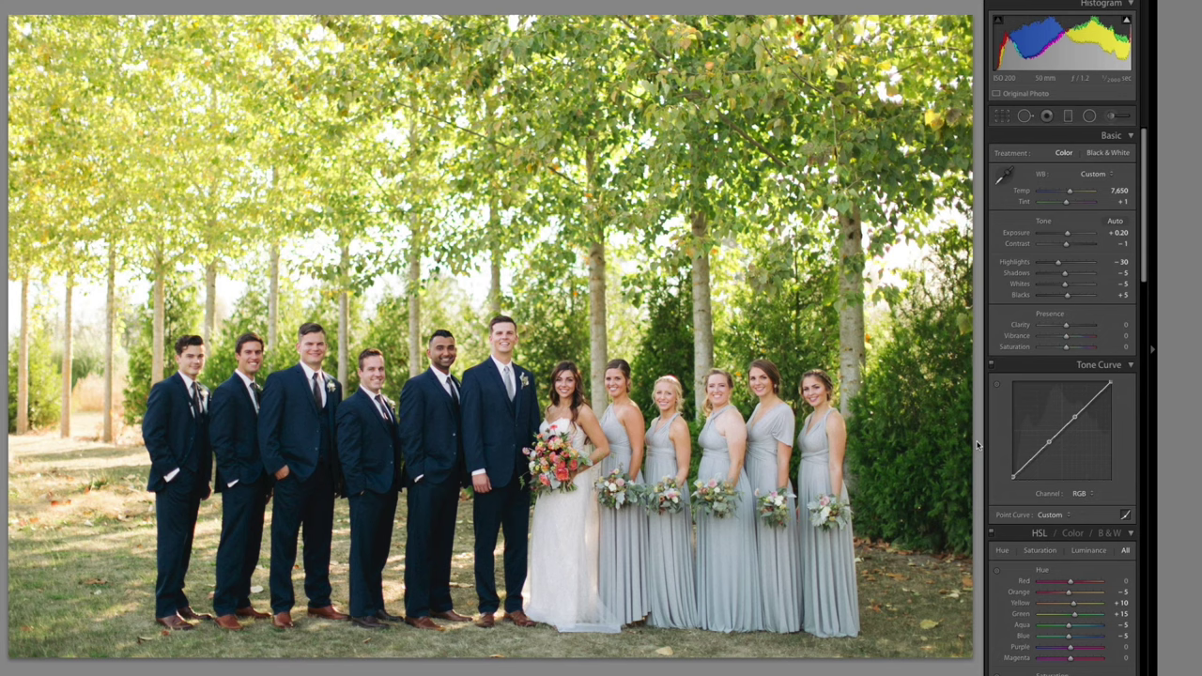
Copy the develop settings of the landscape wedding party photo and paste them onto the next portrait-format photo.
key(shift+super+c)
key(Return)
key(Right)
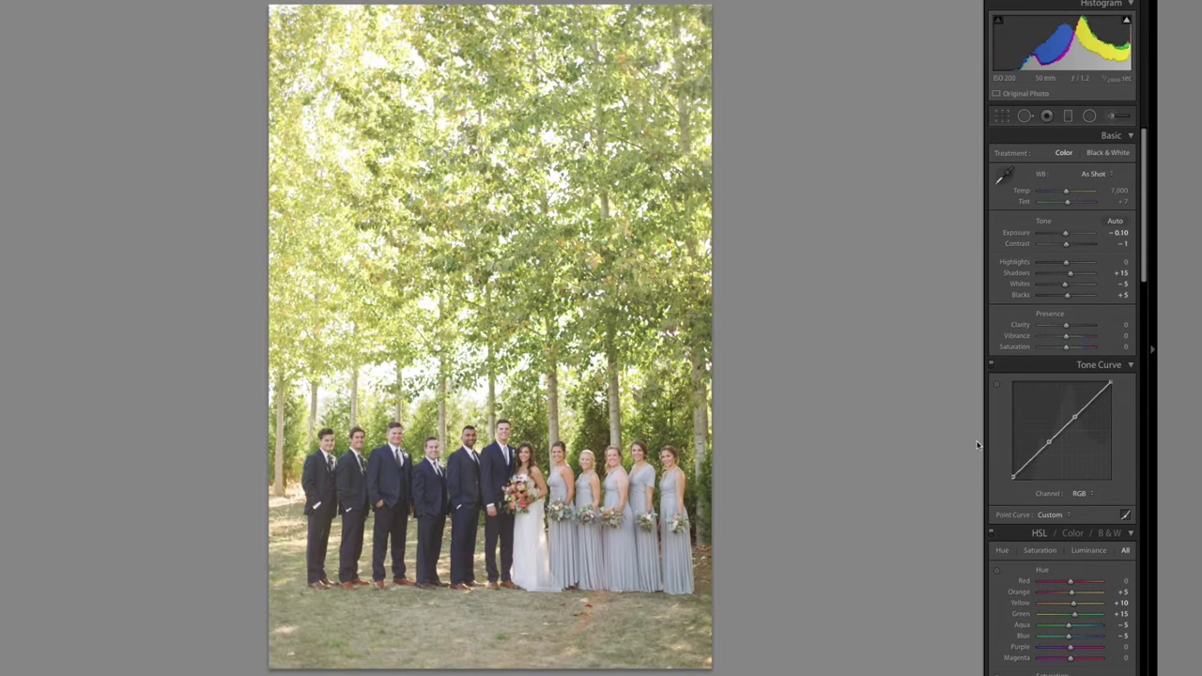
key(super+shift+v)
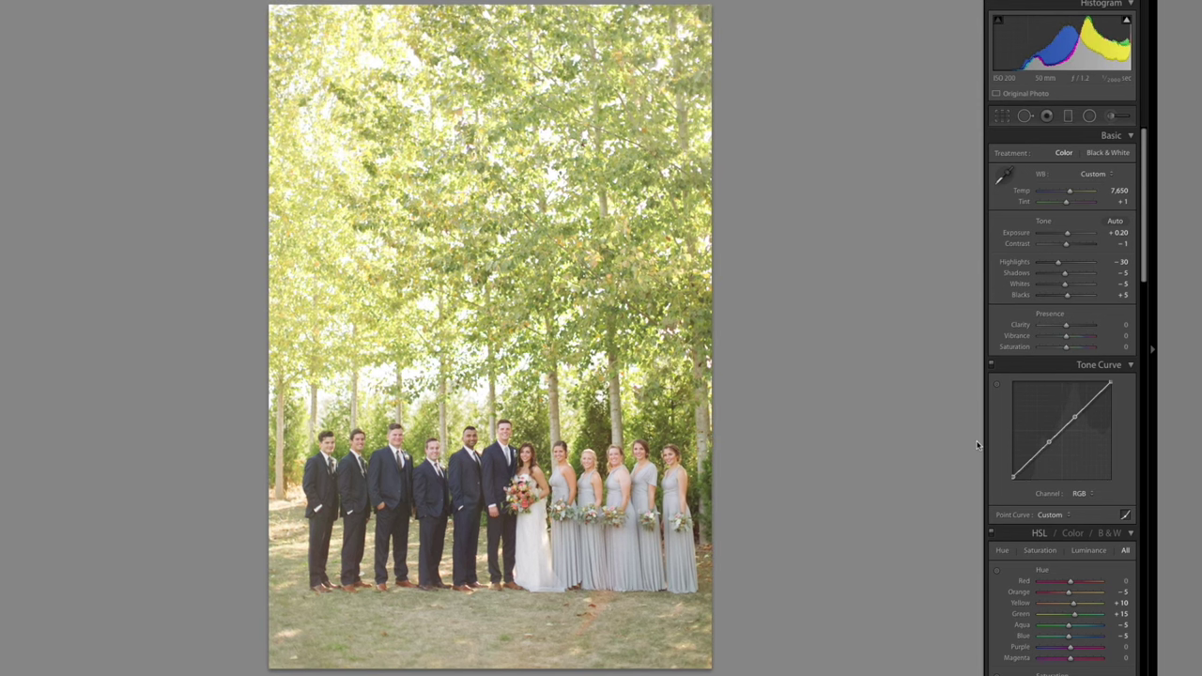
Lower the portrait-format photo's shadows to -51.
key(minus)
key(minus)
key(minus)
key(minus)
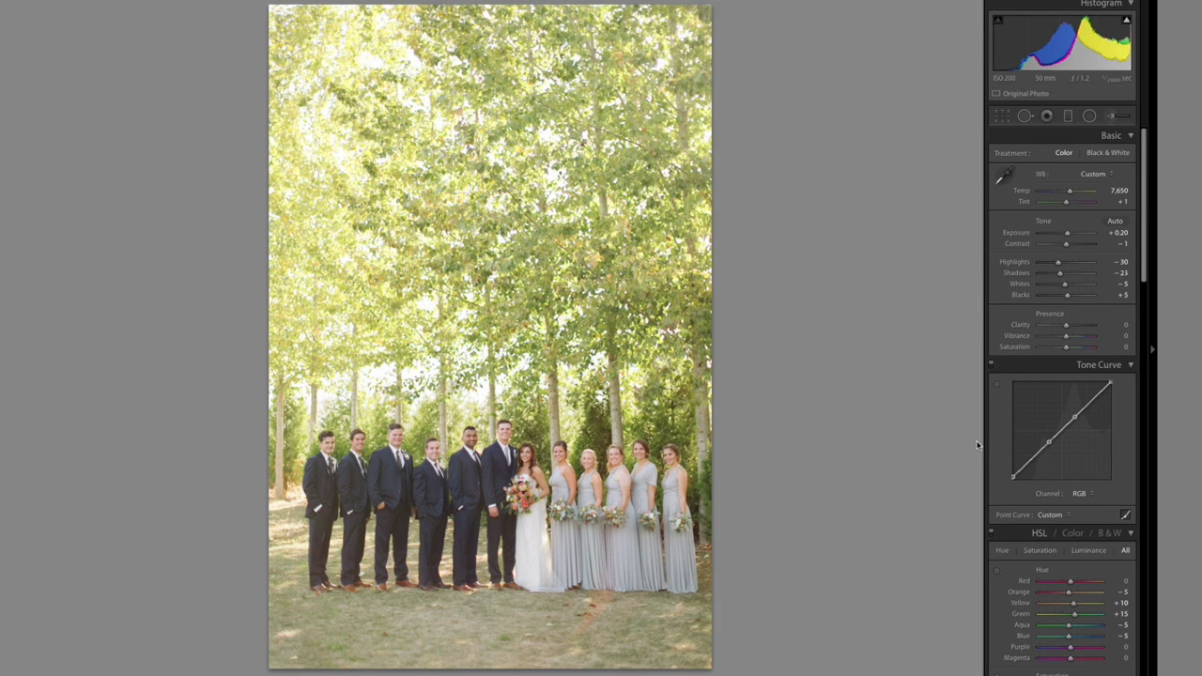
key(minus)
key(minus)
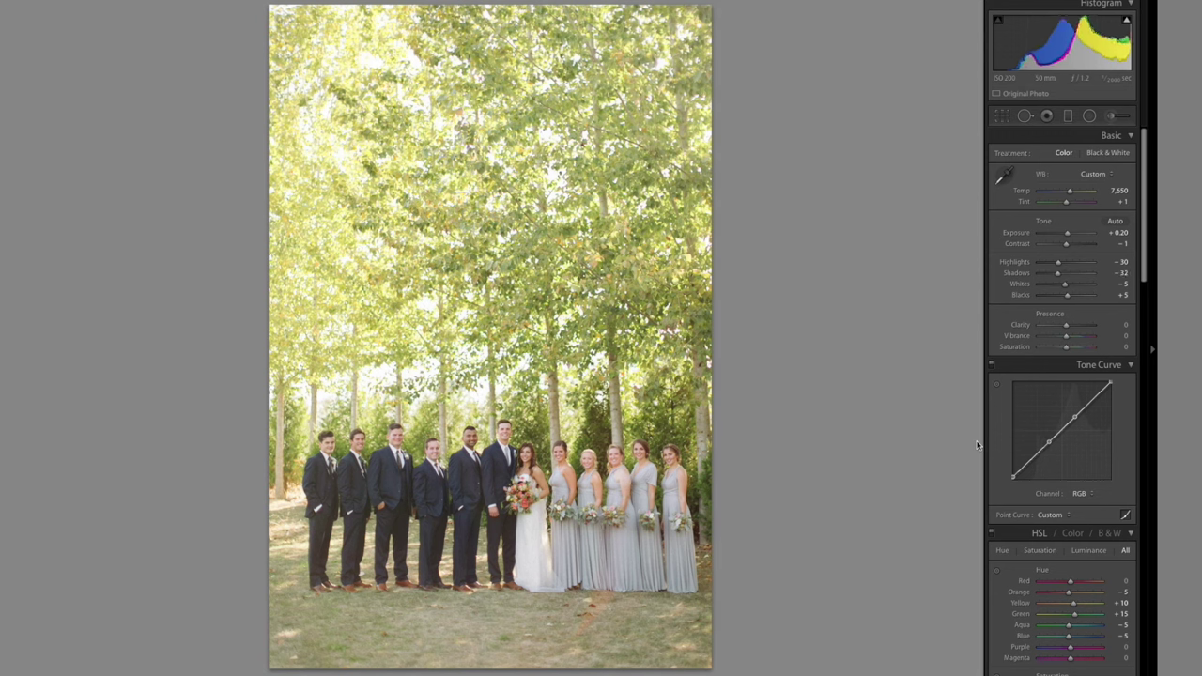
key(minus)
key(minus)
key(minus)
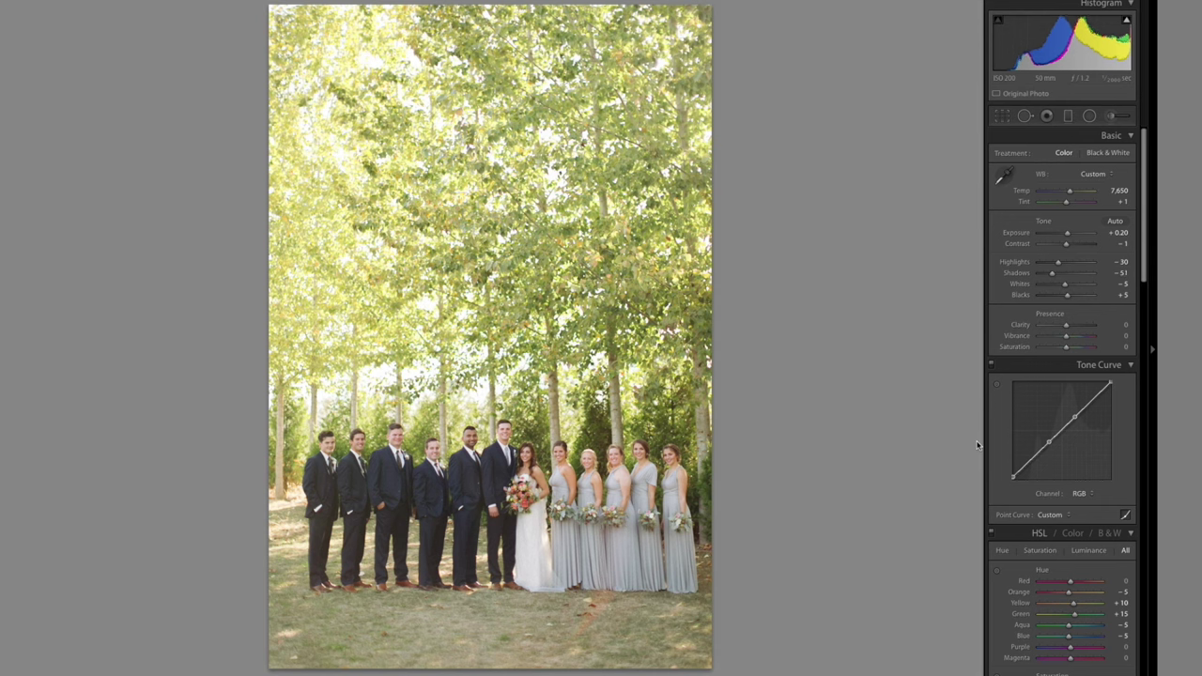
Darken the portrait-format photo's blacks to -28 with its shadows at -50.
key(minus)
key(minus)
key(minus)
key(minus)
key(minus)
key(minus)
key(minus)
key(plus)
key(plus)
key(plus)
key(minus)
key(minus)
key(minus)
key(minus)
key(minus)
key(minus)
key(plus)
key(plus)
key(plus)
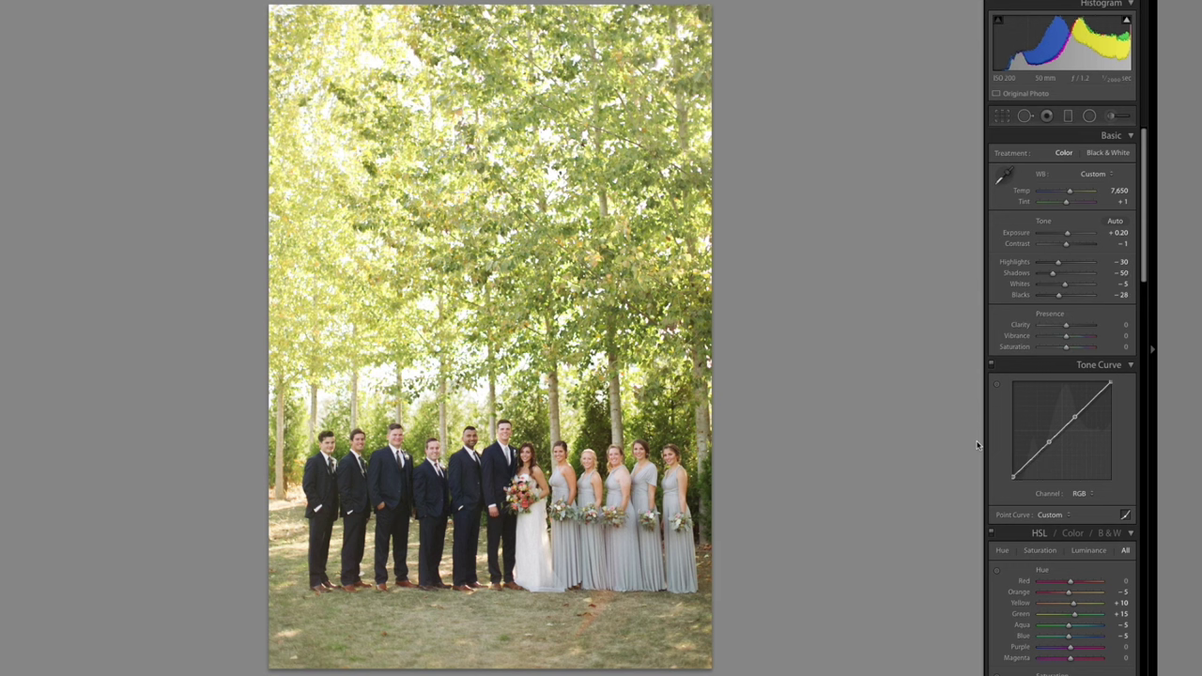
Fine-tune the portrait-format photo to temperature 7,013, exposure +0.12, shadows -43 and blacks -31.
key(plus)
key(period)
key(period)
key(minus)
key(minus)
key(minus)
key(plus)
key(plus)
key(plus)
key(plus)
key(plus)
key(plus)
key(plus)
key(plus)
key(plus)
key(plus)
key(plus)
key(plus)
key(comma)
key(comma)
key(plus)
key(plus)
key(plus)
key(plus)
key(plus)
key(plus)
key(minus)
key(minus)
key(minus)
key(minus)
key(period)
key(period)
key(minus)
key(minus)
key(minus)
key(minus)
key(minus)
key(minus)
key(minus)
key(minus)
key(minus)
key(plus)
key(plus)
key(plus)
key(plus)
key(plus)
key(shift+plus)
key(shift+plus)
key(shift+plus)
key(shift+plus)
key(shift+plus)
key(shift+plus)
key(shift+plus)
key(minus)
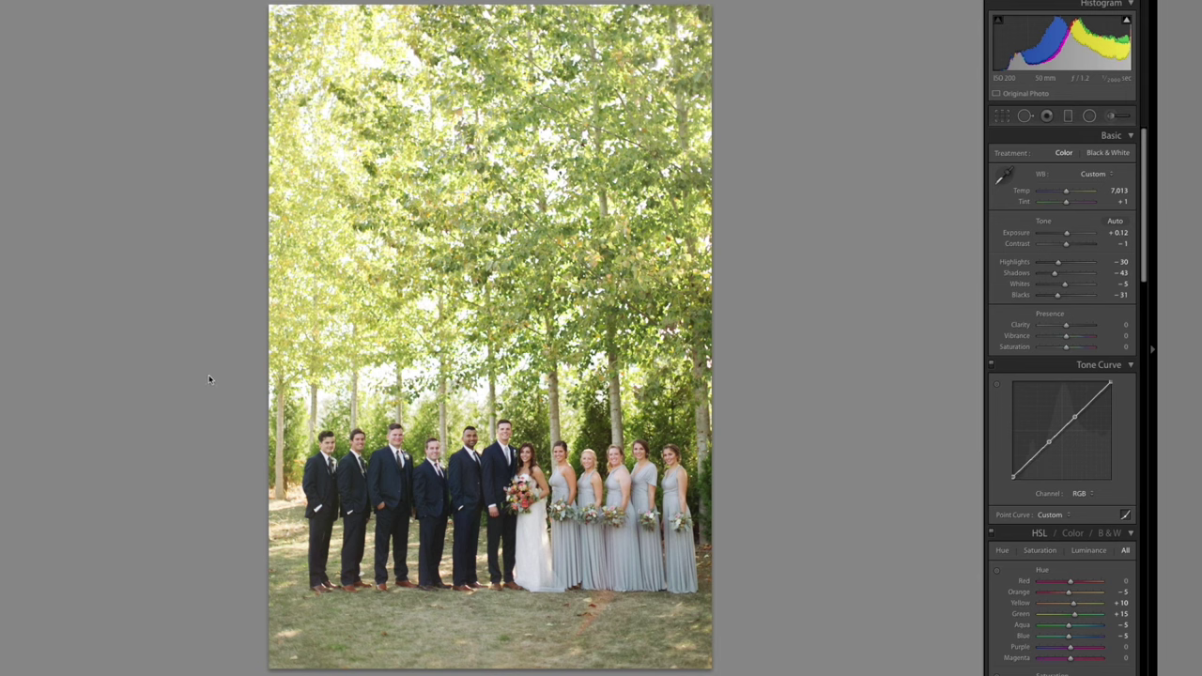
Give the portrait-format group photo a black-and-white treatment and set its highlights to -60.
mouse_move(77, 287)
click(96, 255)
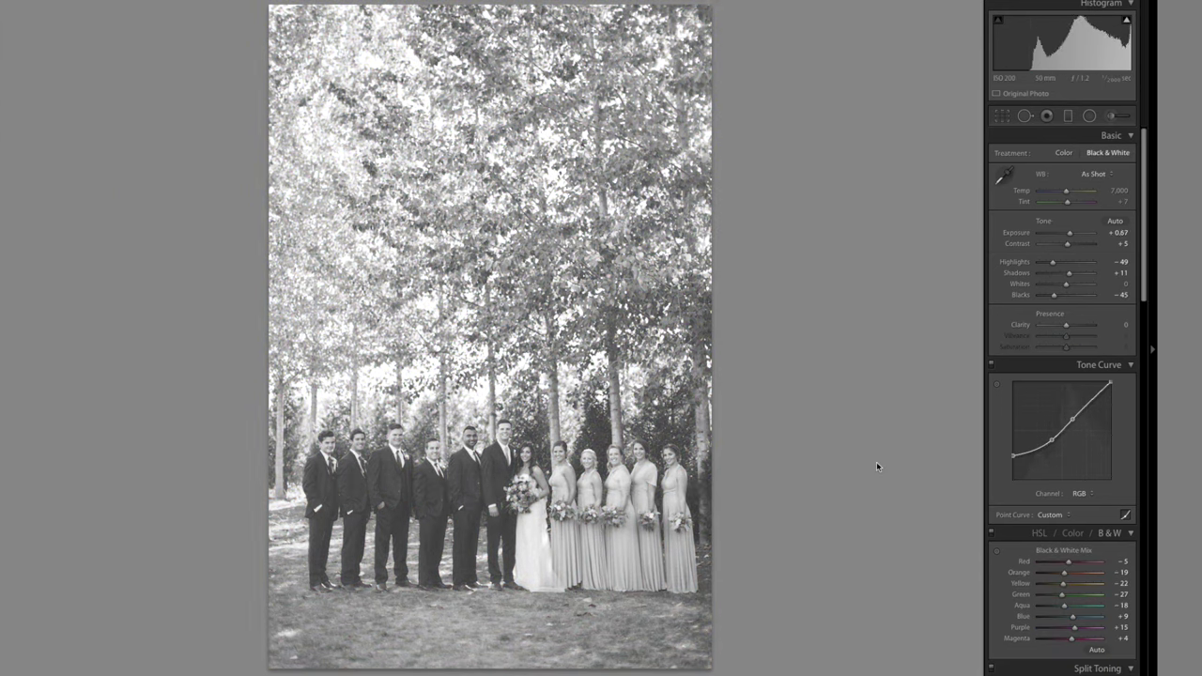
drag(1052, 262, 1051, 263)
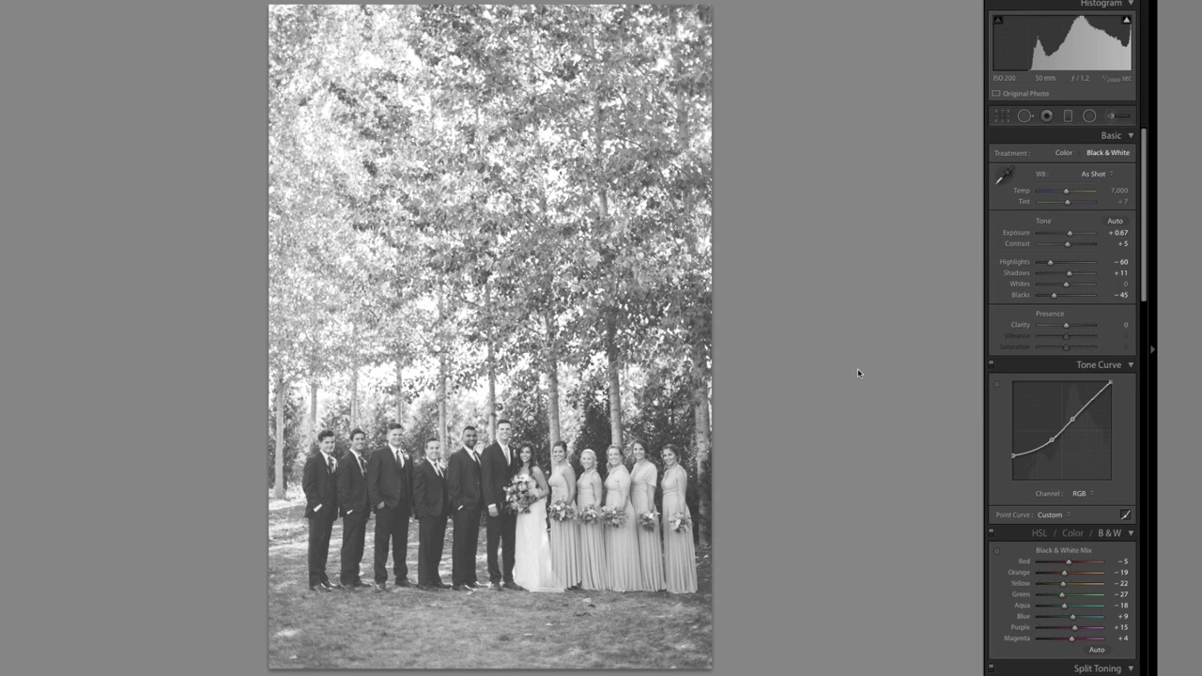
Advance past the black-and-white portraits and apply the copied colour settings with exposure +0.51 to the next two landscape group photos.
key(Right)
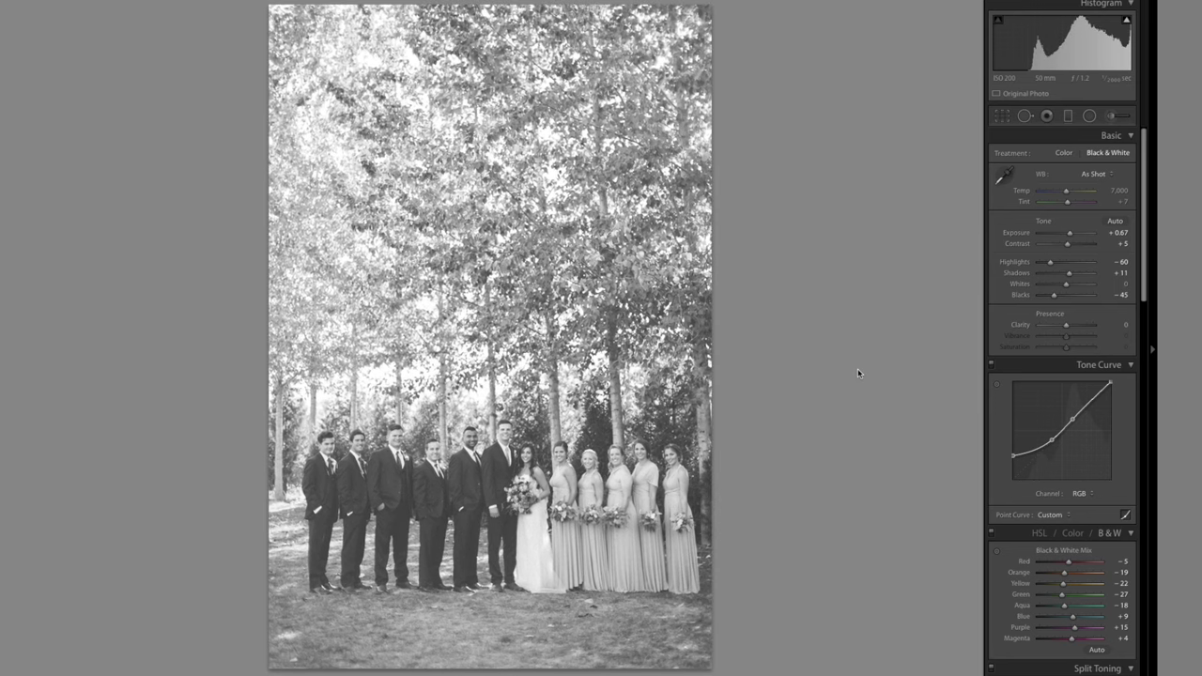
key(Right)
key(Delete)
key(Return)
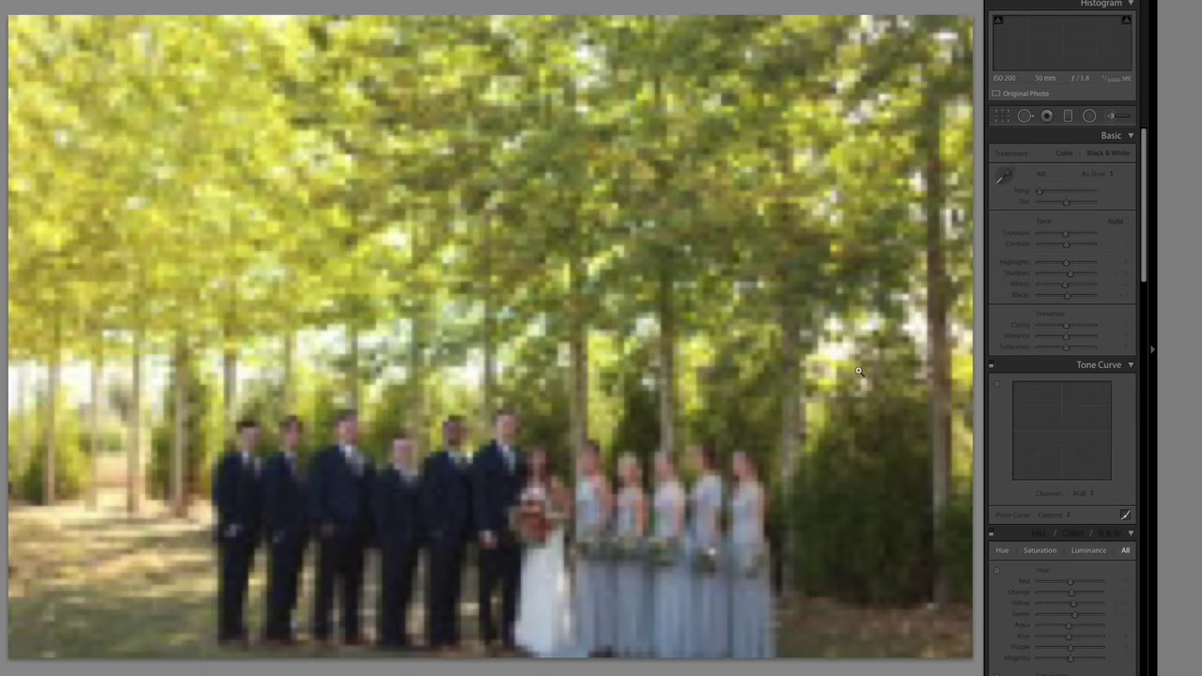
key(Right)
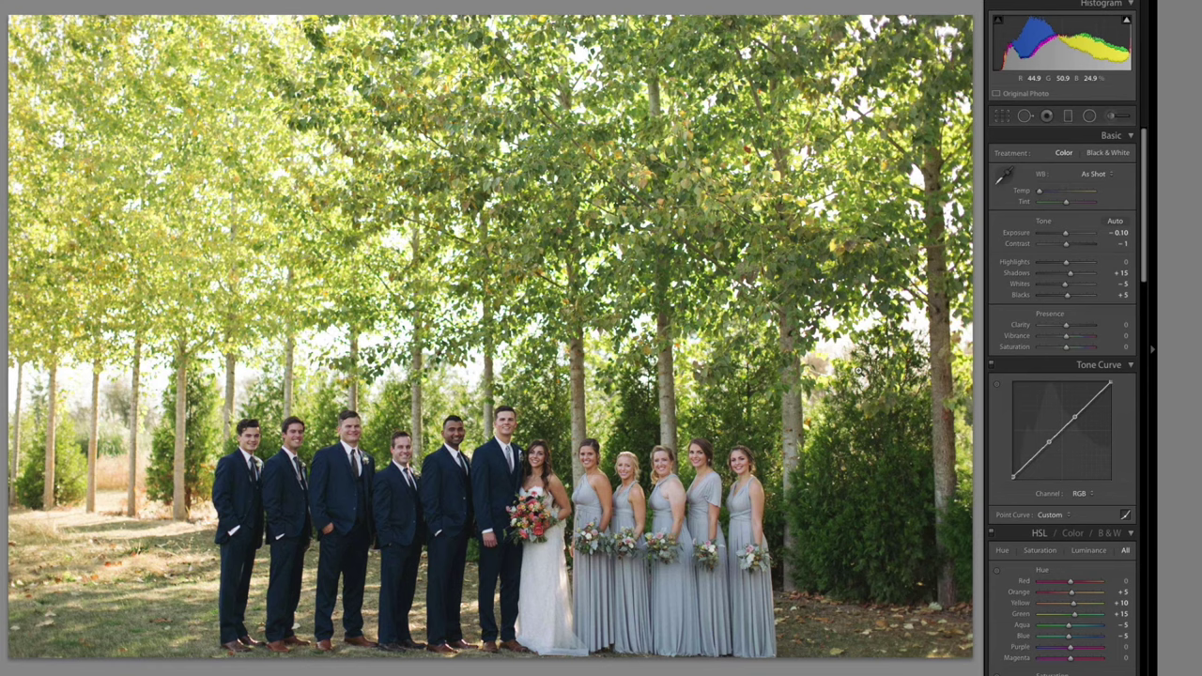
key(ctrl+alt+v)
key(shift+equal)
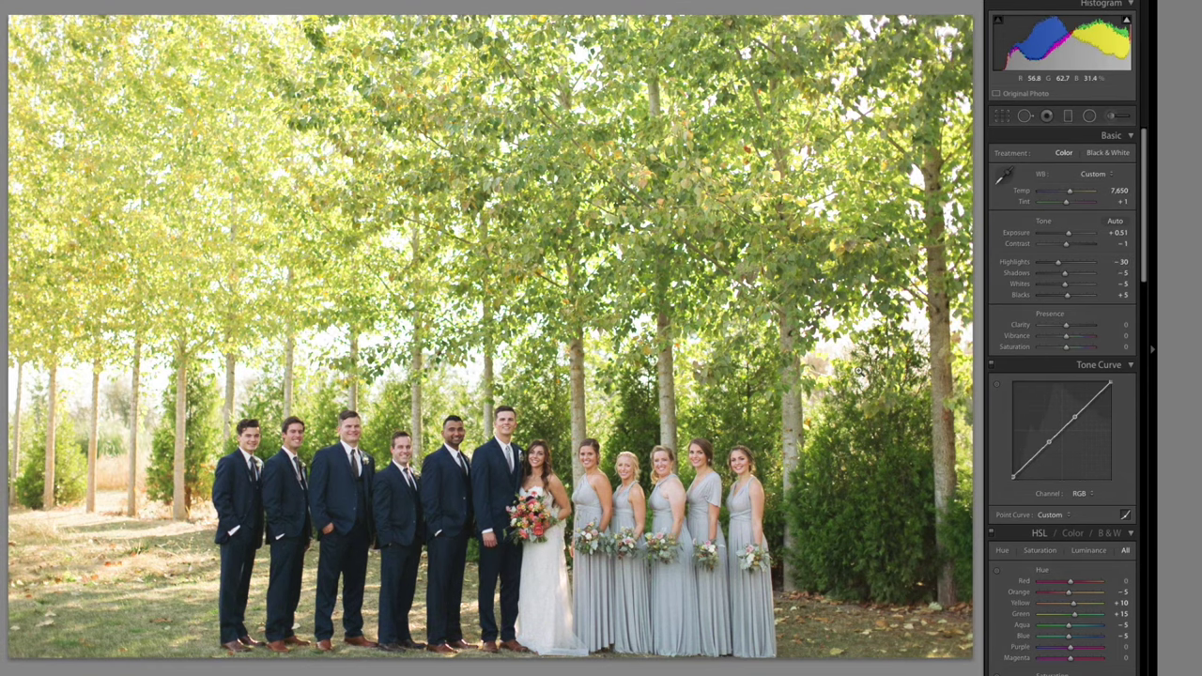
key(Right)
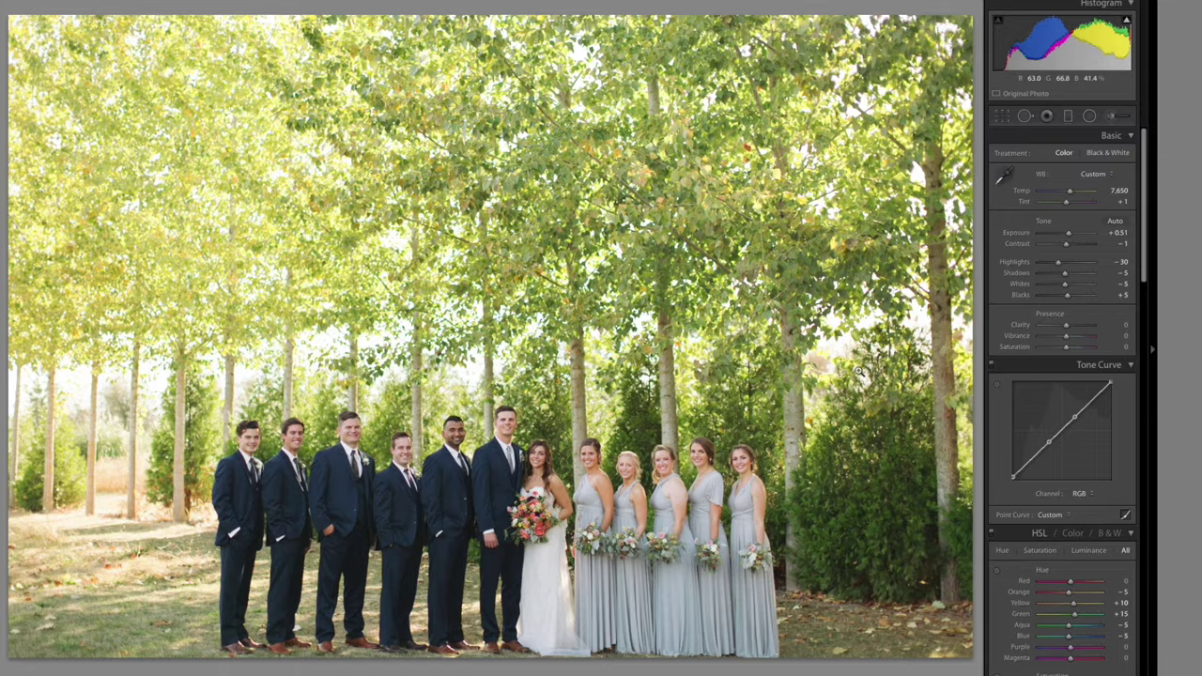
Paste the settings onto the angled wedding party photo and lower its exposure to +0.20.
key(Right)
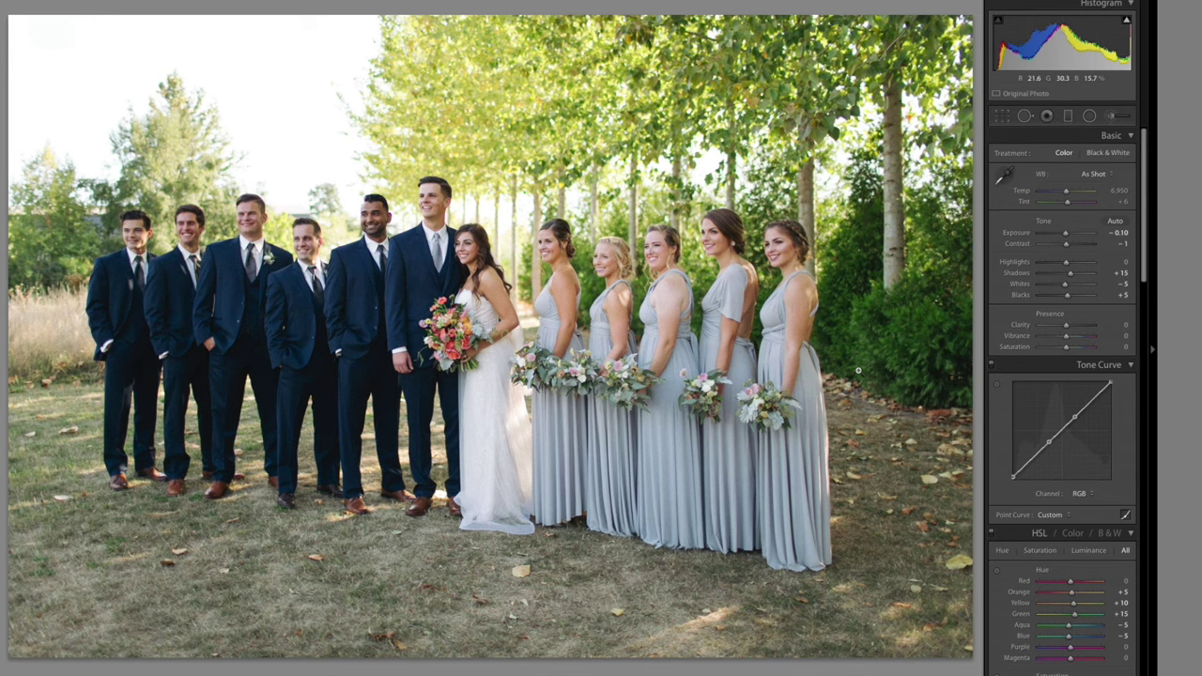
key(ctrl+shift+v)
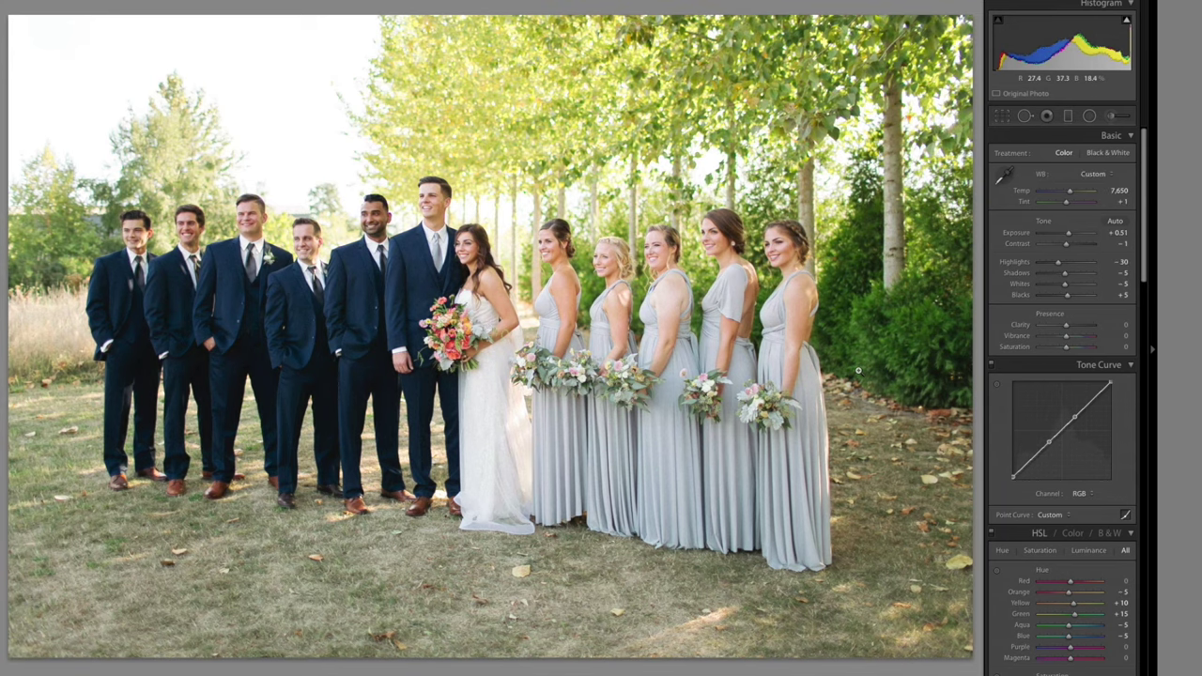
key(minus)
key(minus)
key(minus)
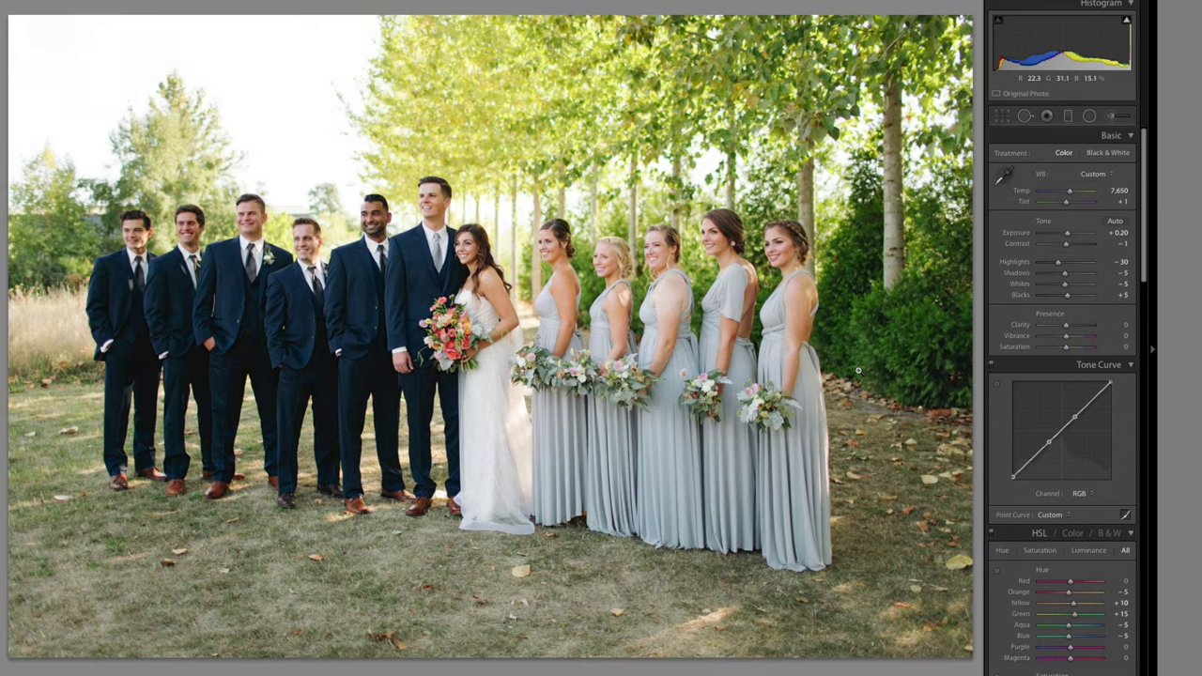
Refine the angled wedding party photo with shadows +13, highlights -45 and exposure +0.30.
drag(1065, 295, 1067, 278)
click(1072, 273)
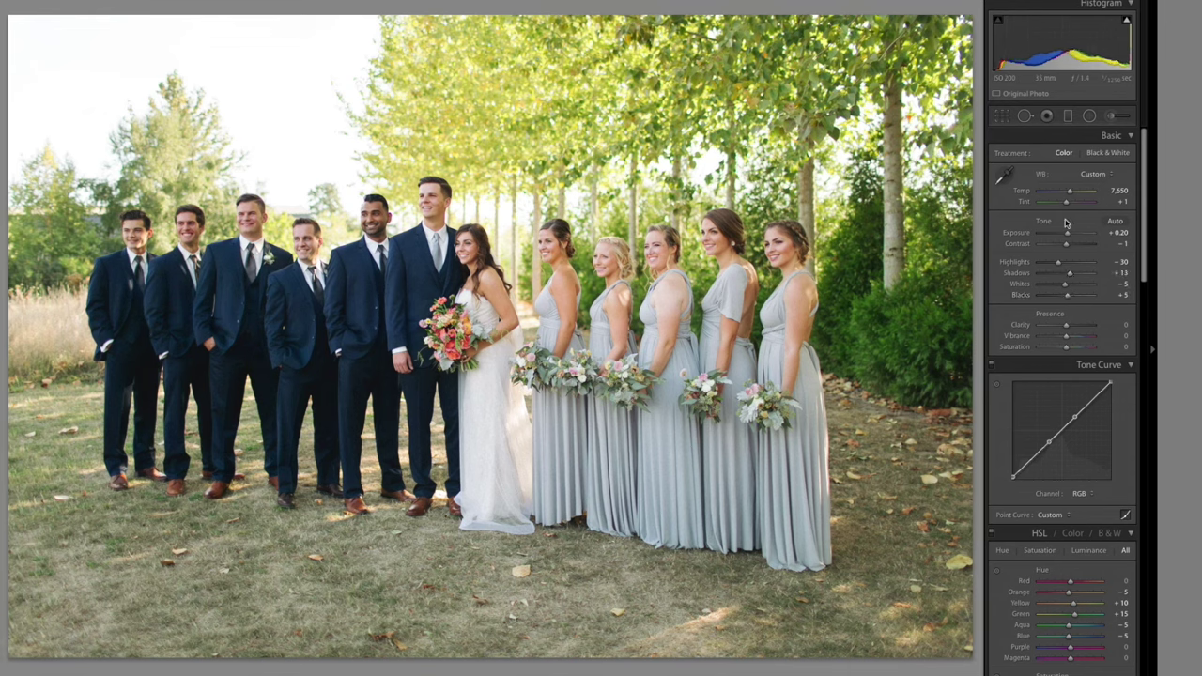
drag(1067, 233, 1064, 237)
click(1064, 237)
key(Up)
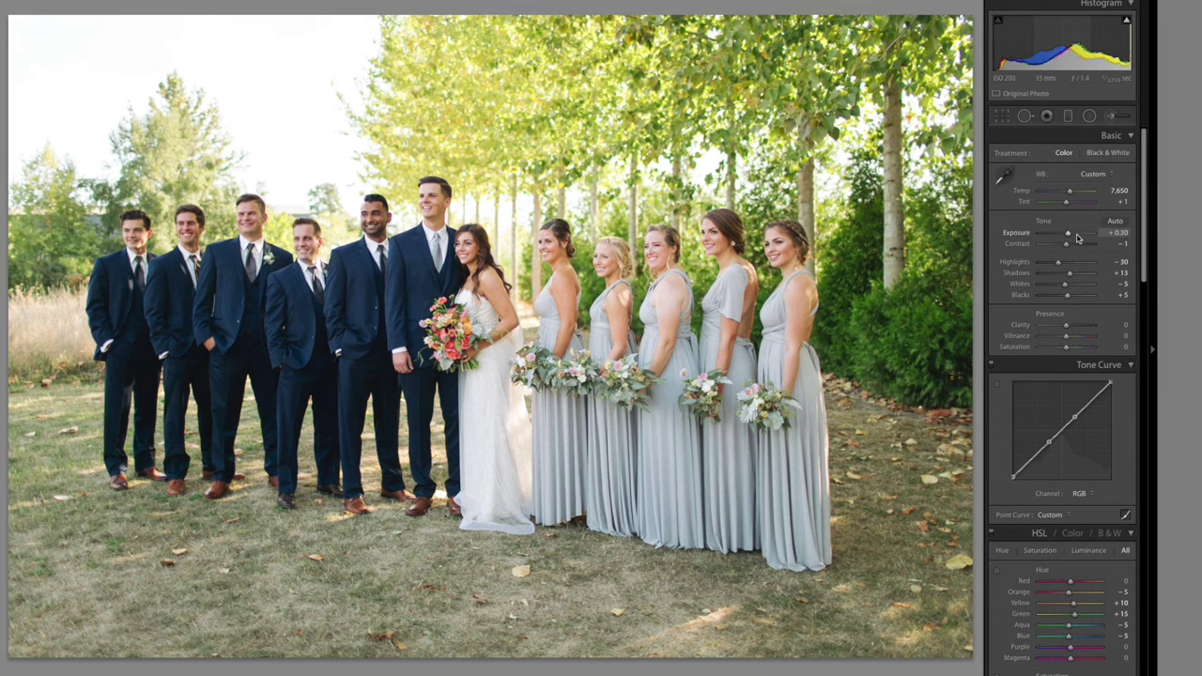
key(Up)
drag(1058, 262, 1055, 262)
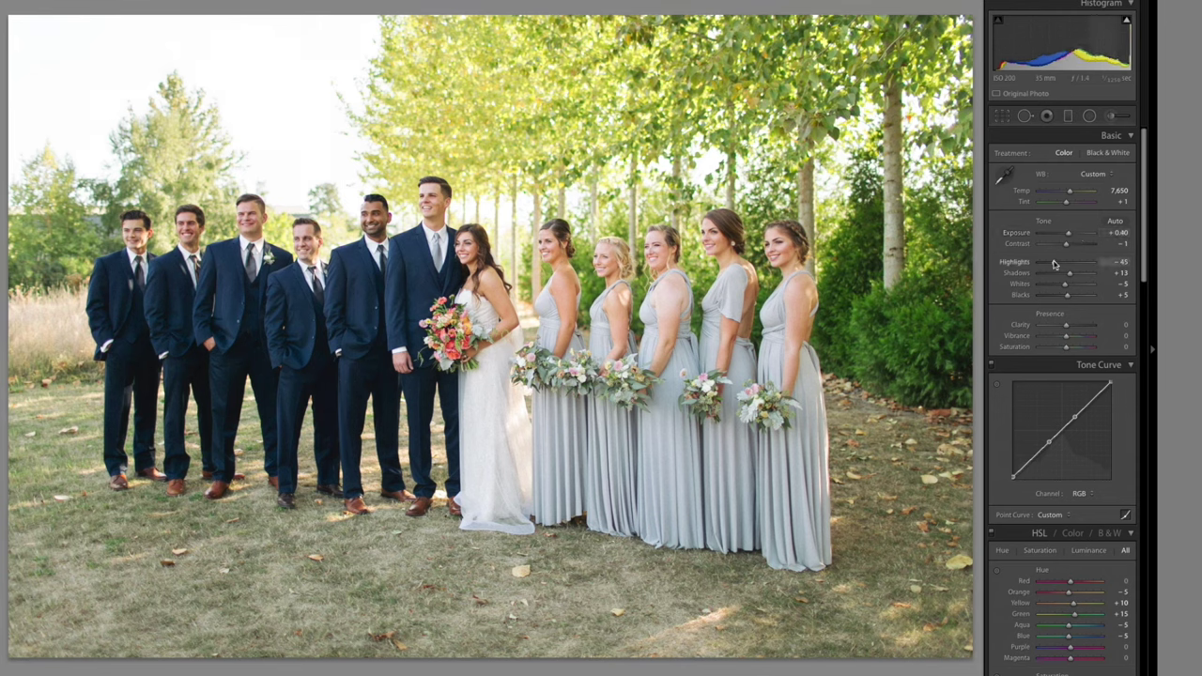
key(Down)
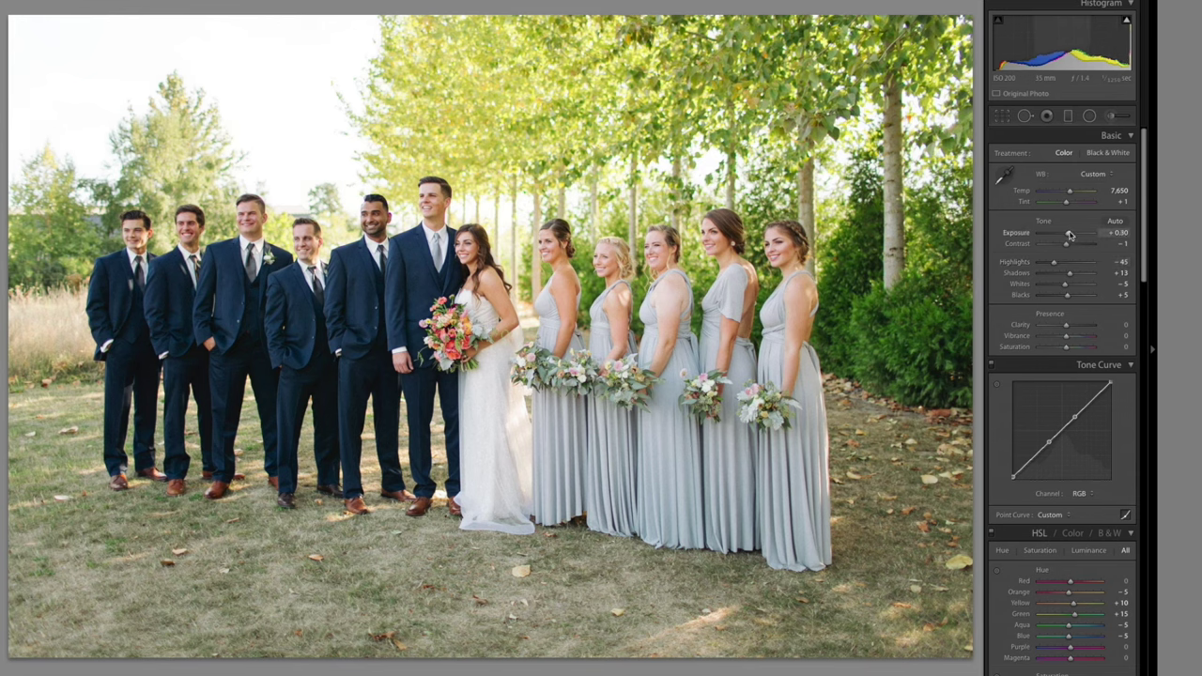
Paste the settings onto the next, closer wedding party photo and raise its exposure to +1.06.
key(Right)
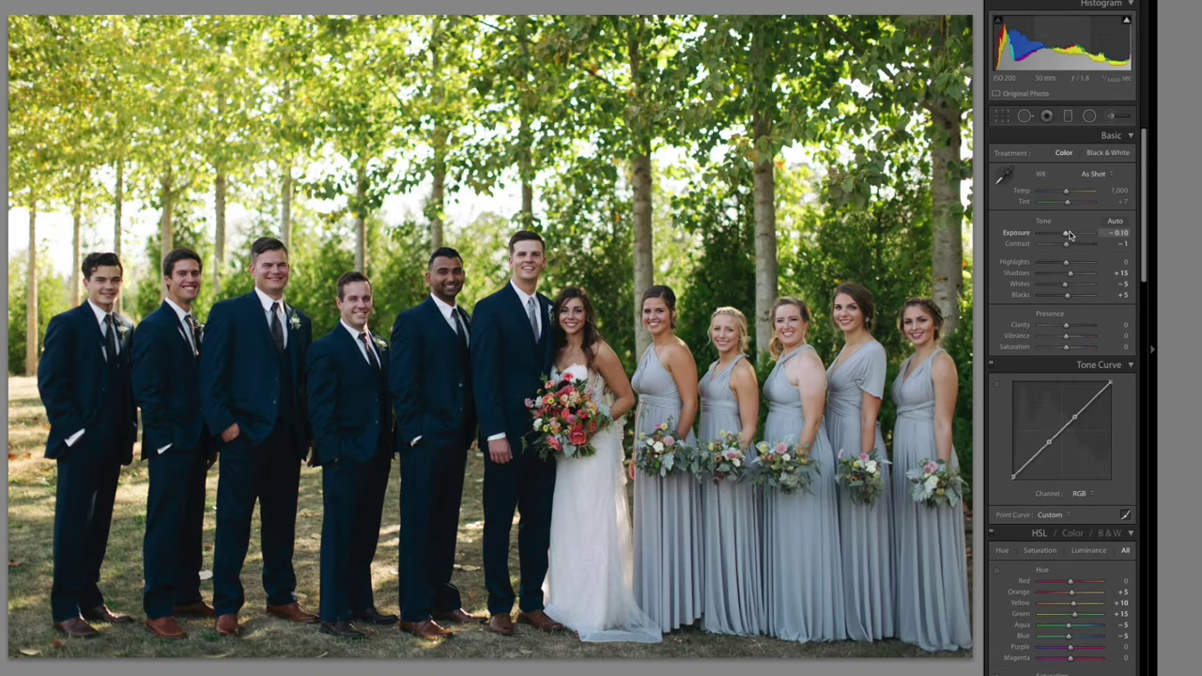
key(ctrl+shift+v)
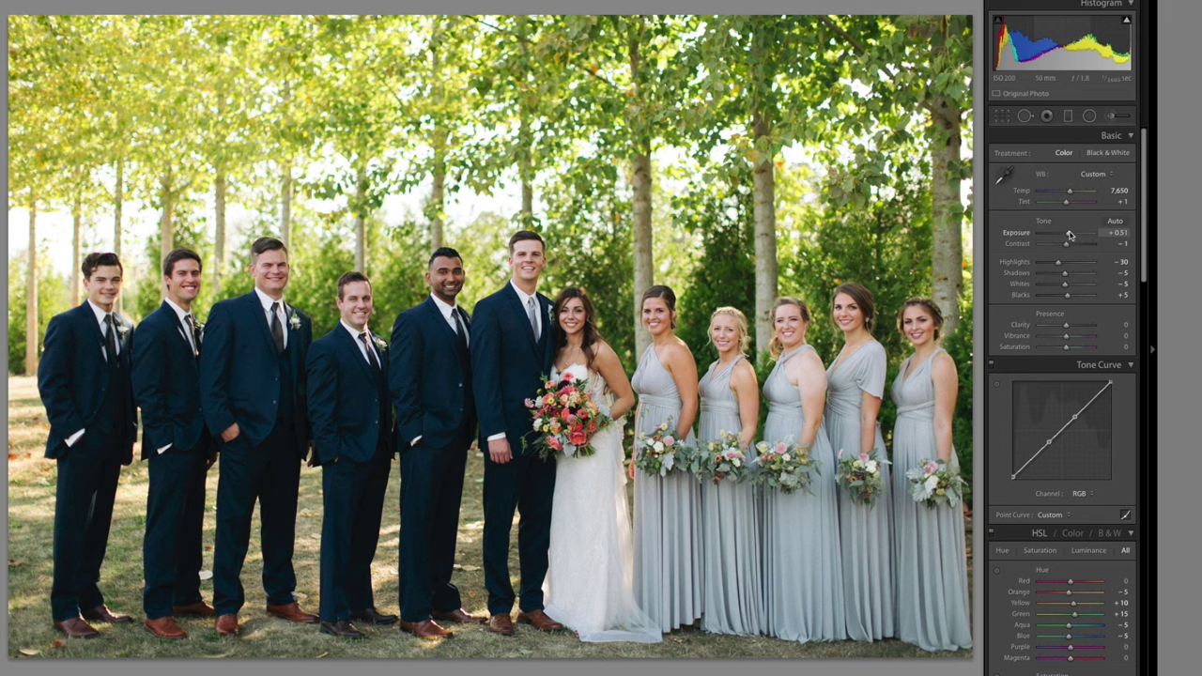
drag(1069, 234, 1069, 234)
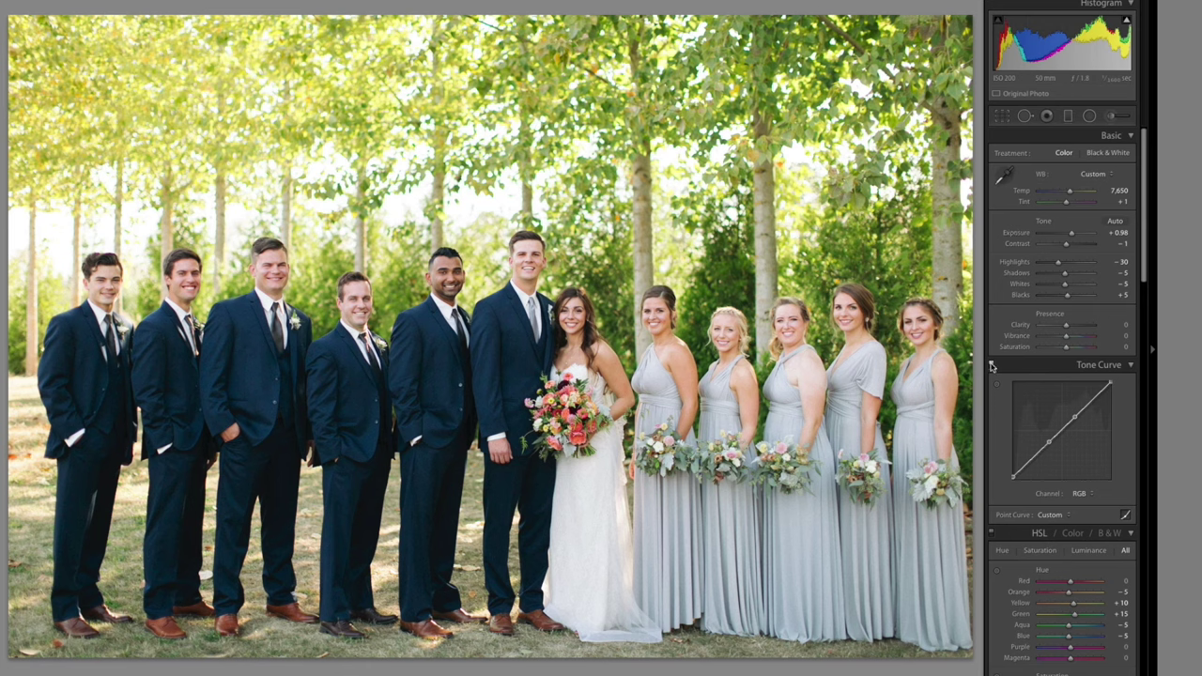
key(ctrl+z)
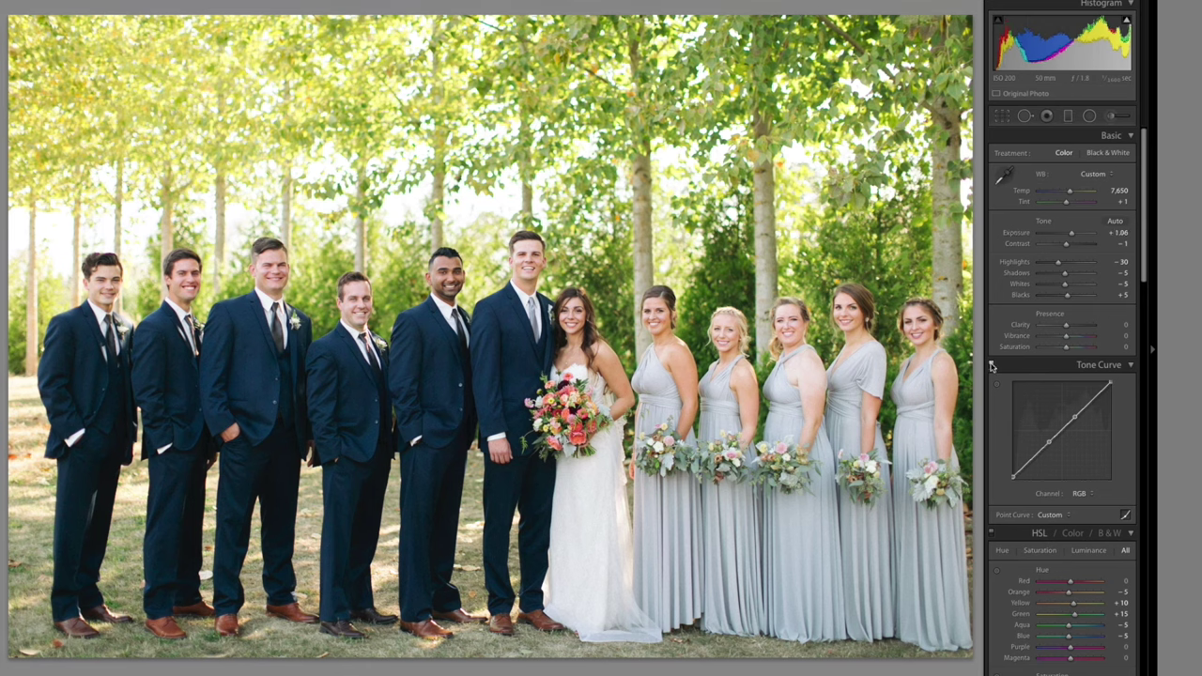
Set the closer photo's highlights to -42, shadows to +5, exposure to +0.96 and temperature to 7,800.
drag(1058, 263, 1067, 275)
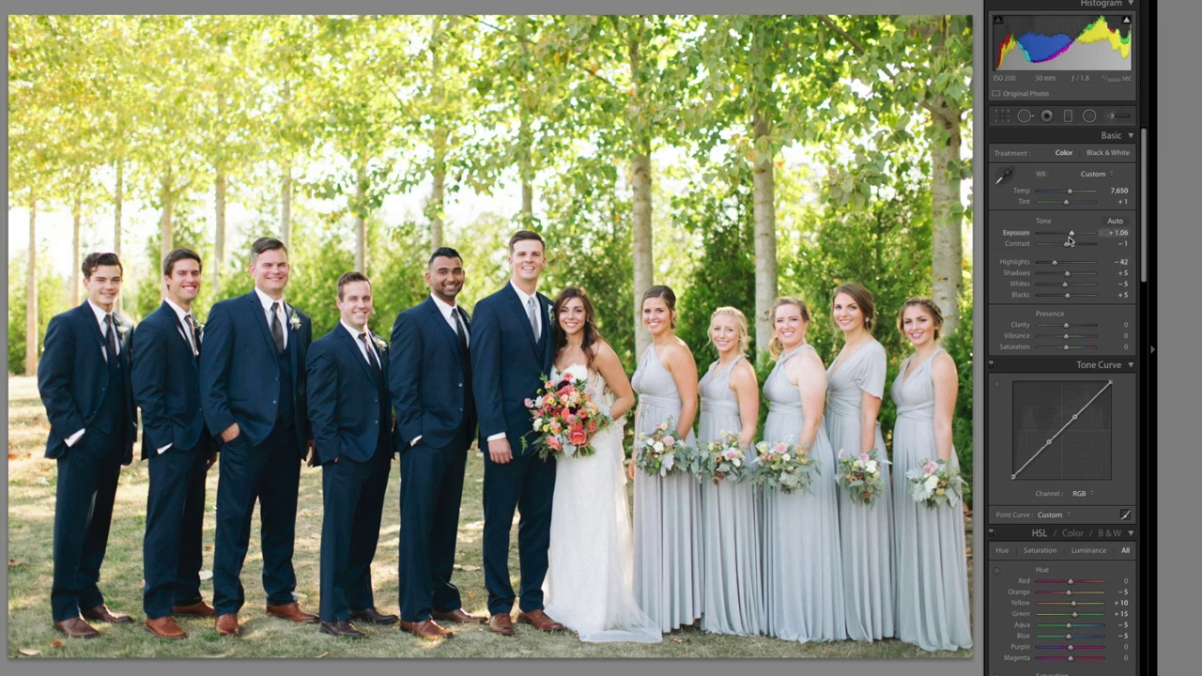
drag(1069, 240, 1068, 240)
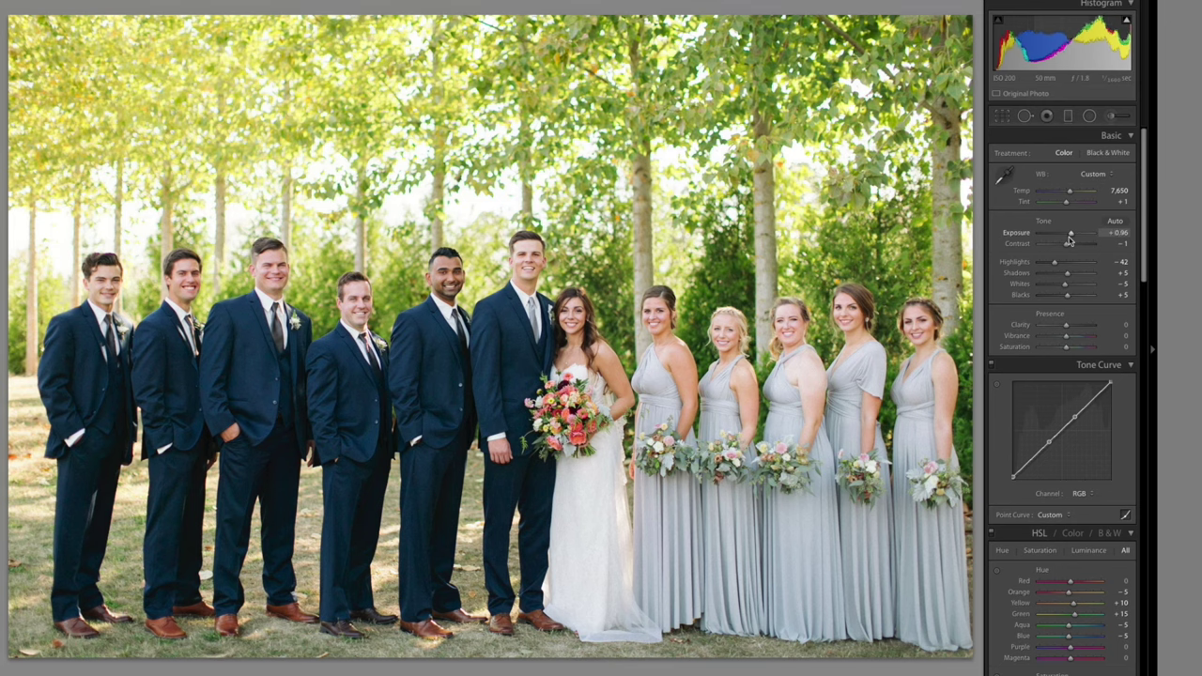
drag(1068, 192, 1068, 196)
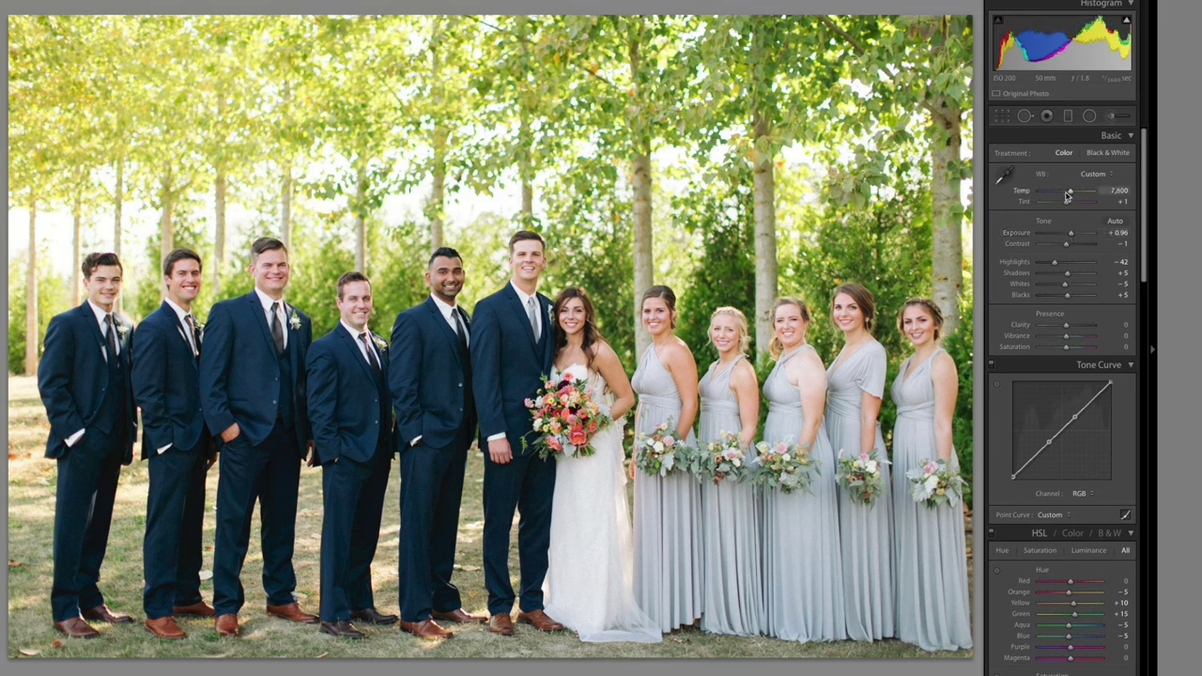
Set the closer photo's grain amount to 24 and grain size to 35.
click(593, 298)
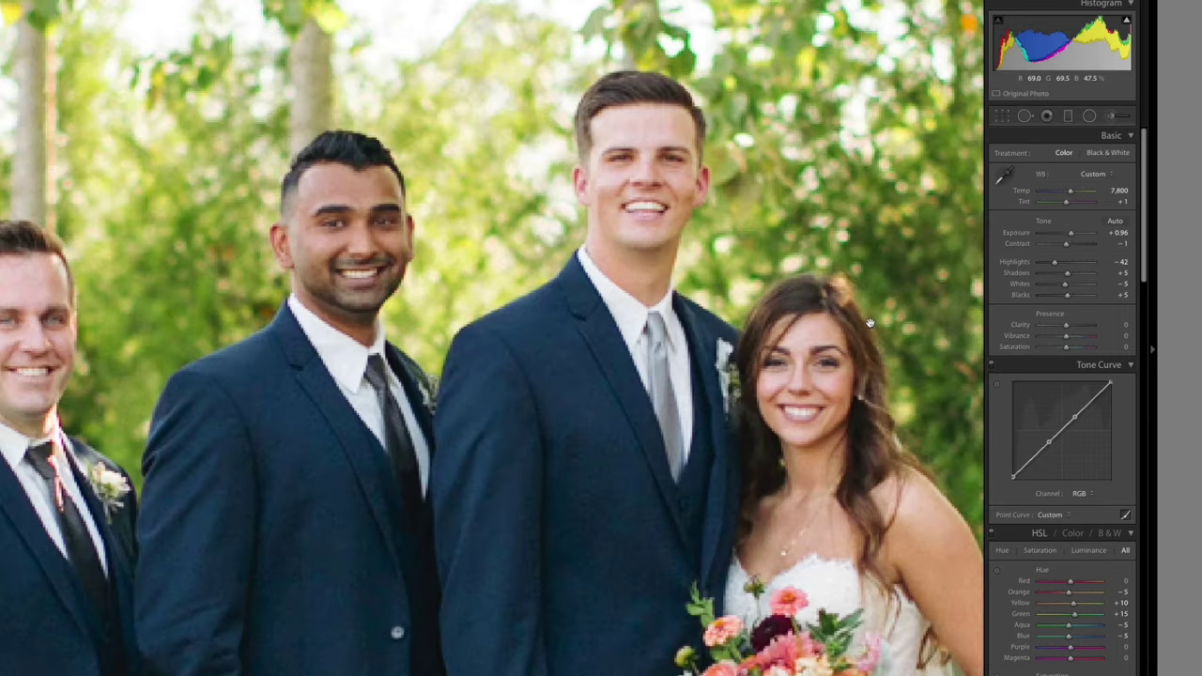
drag(871, 324, 774, 327)
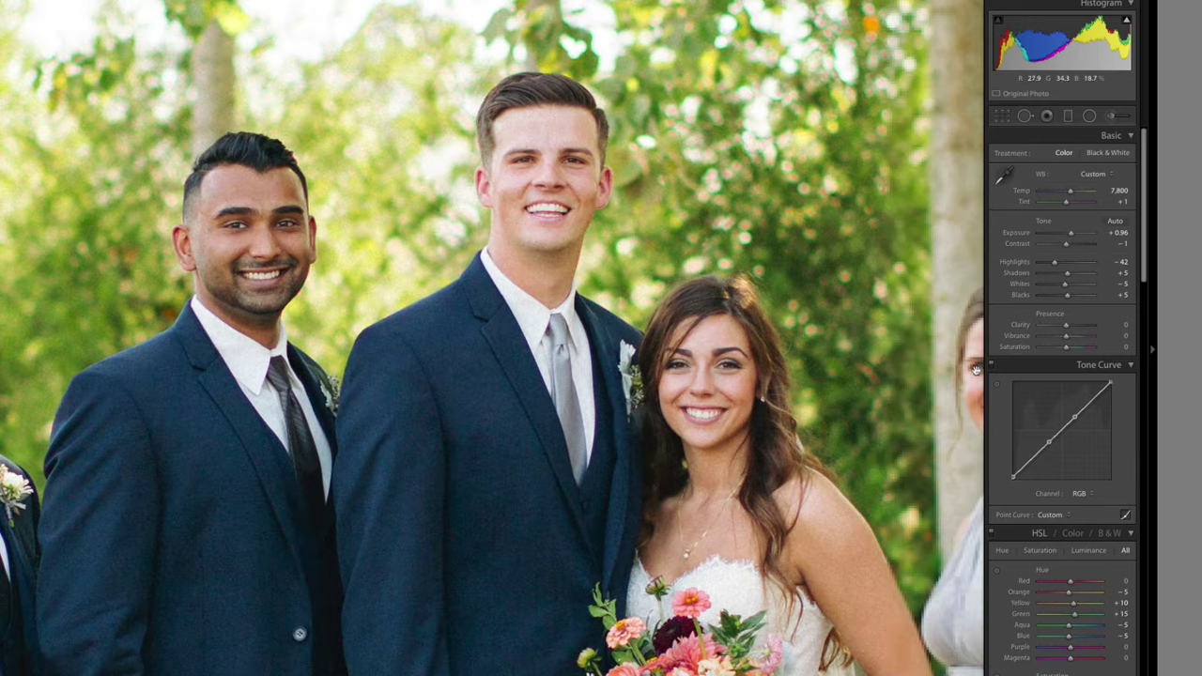
scroll(1105, 463, down, 10)
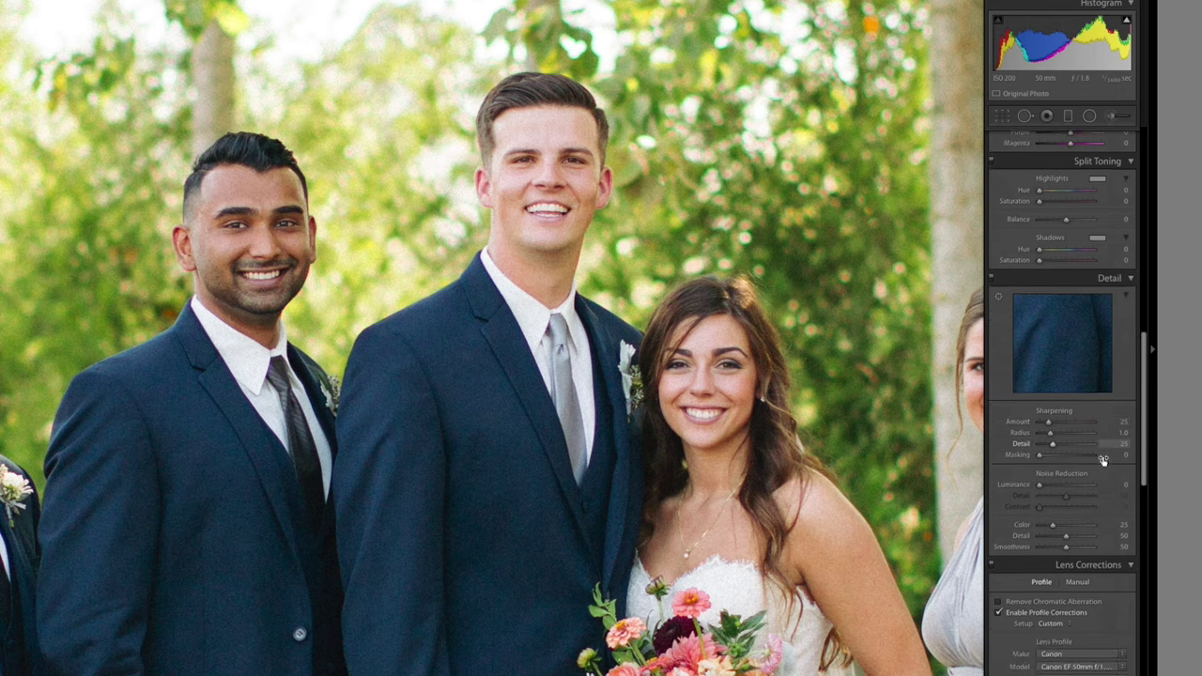
scroll(1104, 461, down, 10)
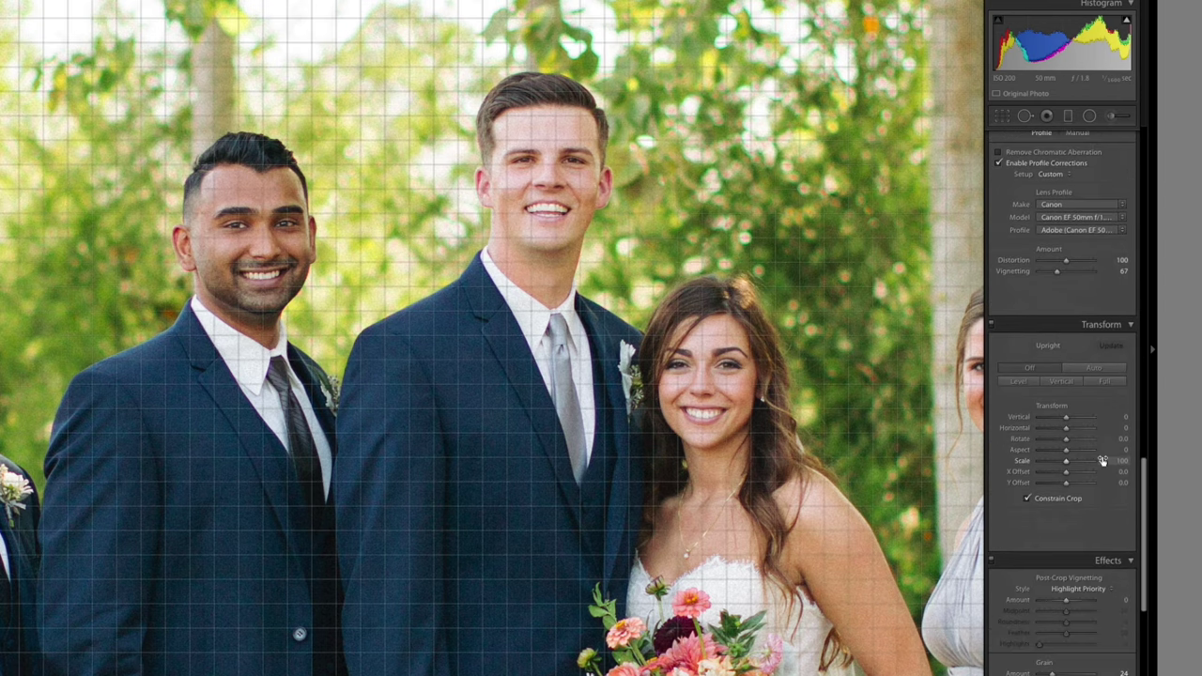
double_click(1026, 440)
drag(1025, 441, 1049, 438)
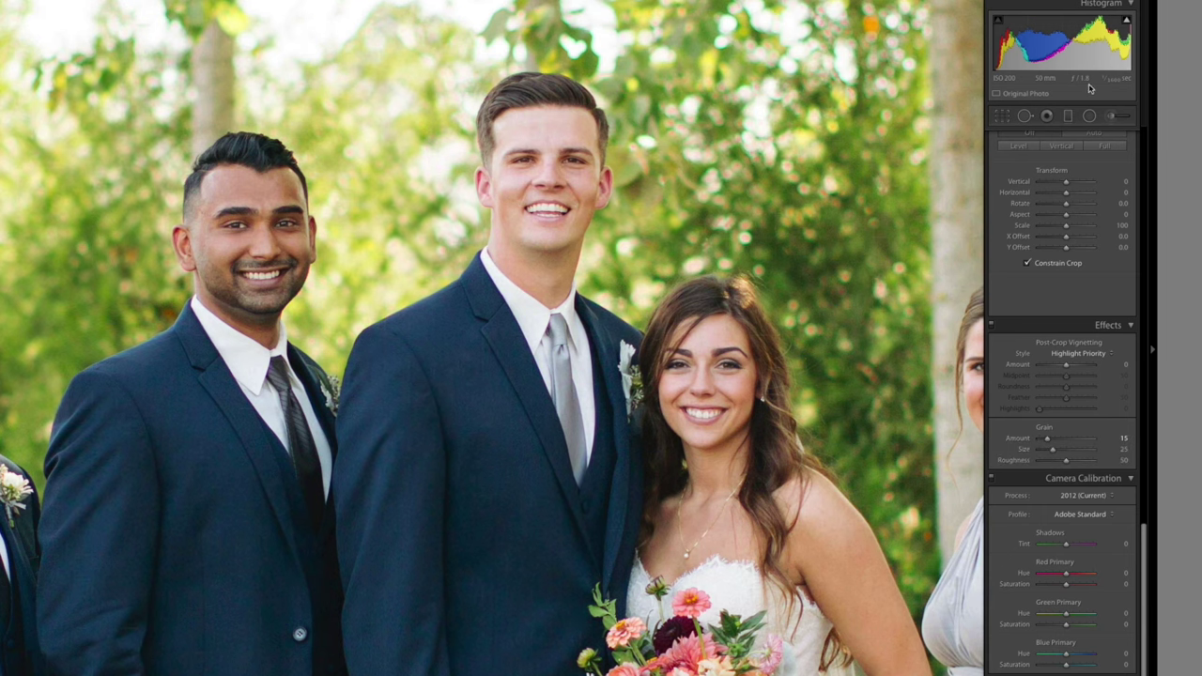
click(1052, 440)
drag(1050, 440, 1055, 442)
scroll(1054, 450, up, 1)
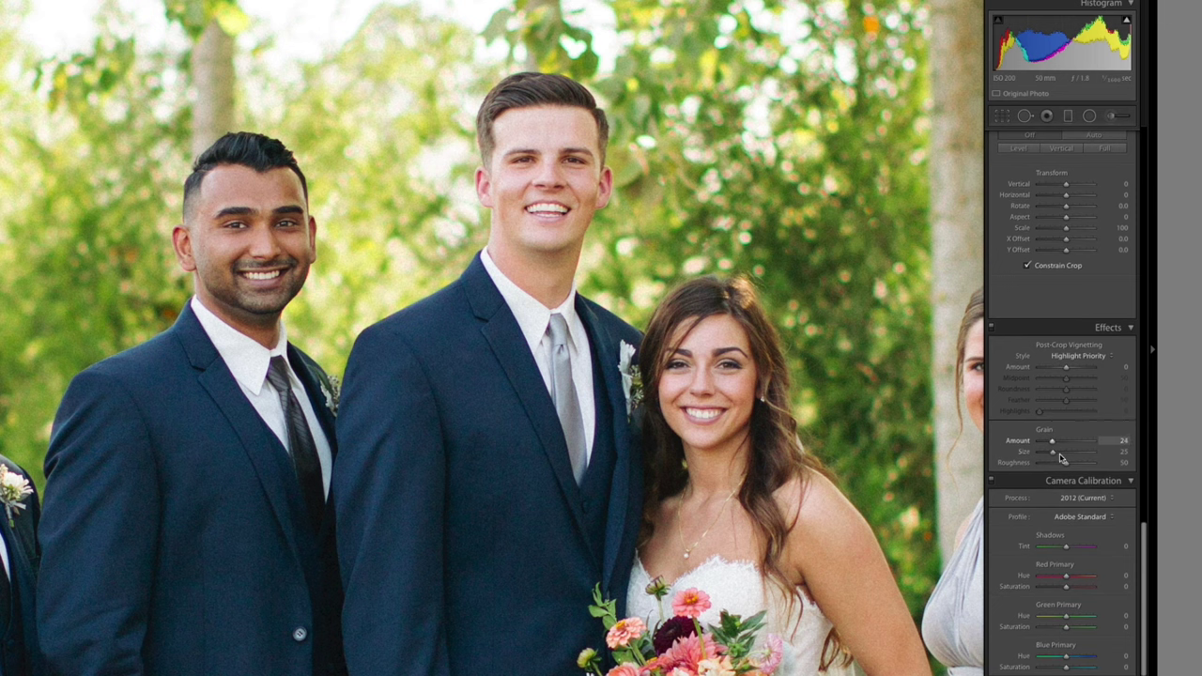
click(1058, 453)
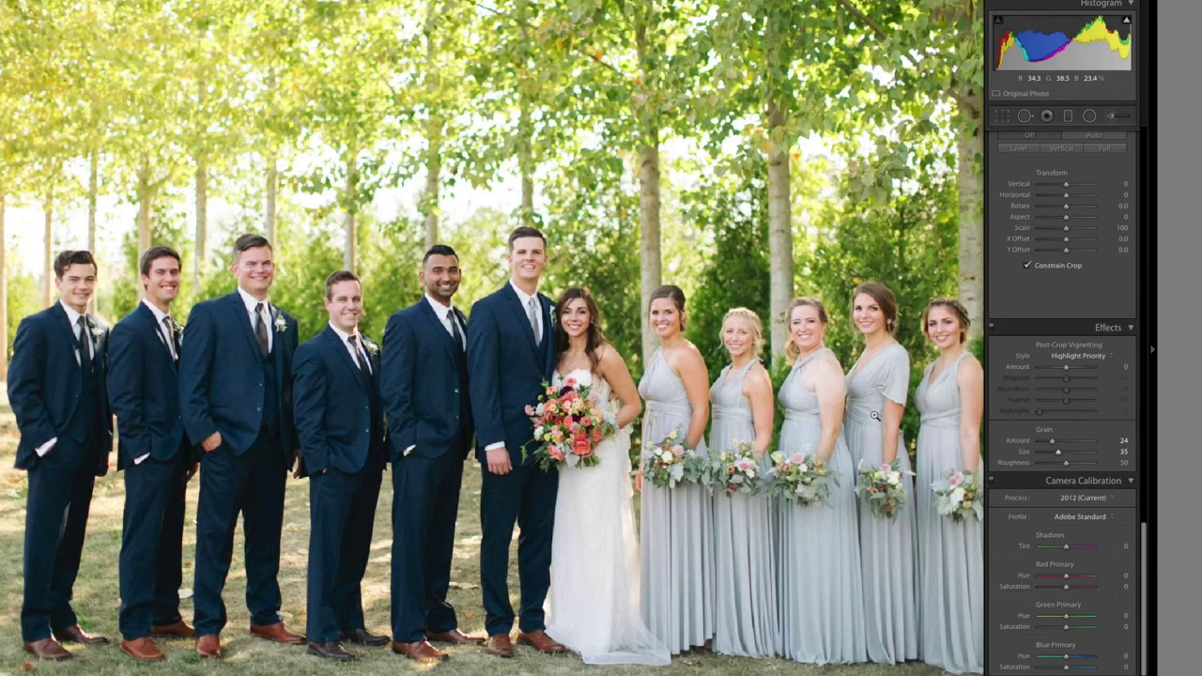
Crop the closer wedding party photo slightly tighter at its left side and apply the crop.
click(874, 416)
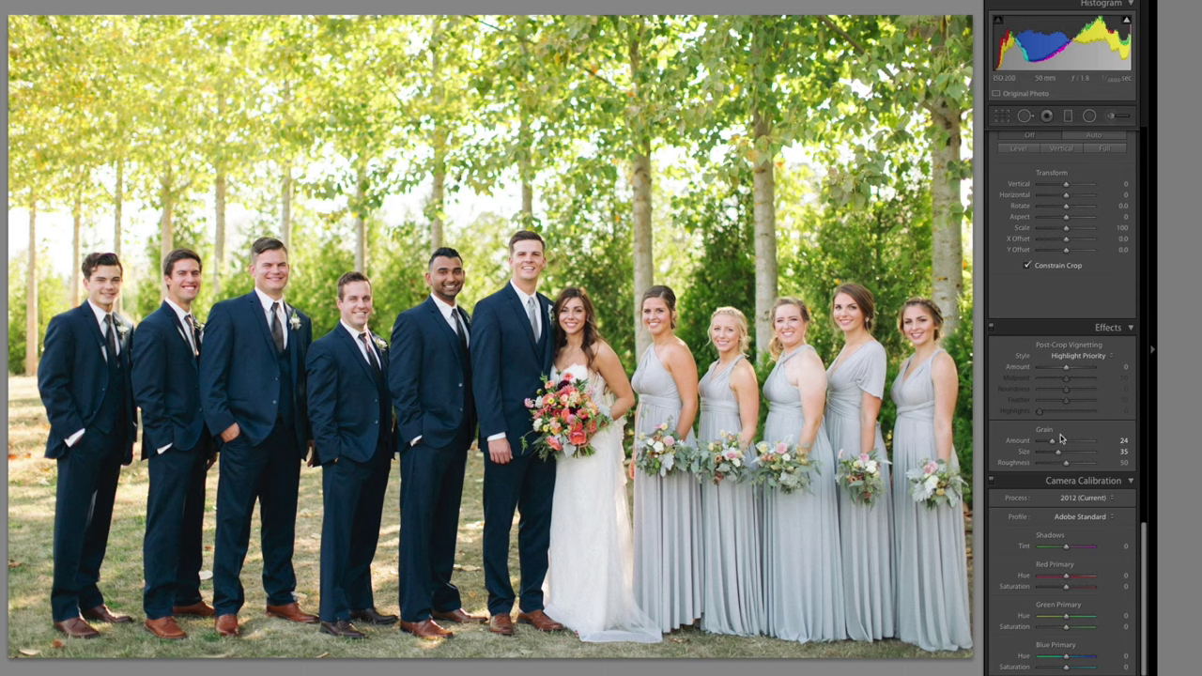
scroll(1061, 435, up, 10)
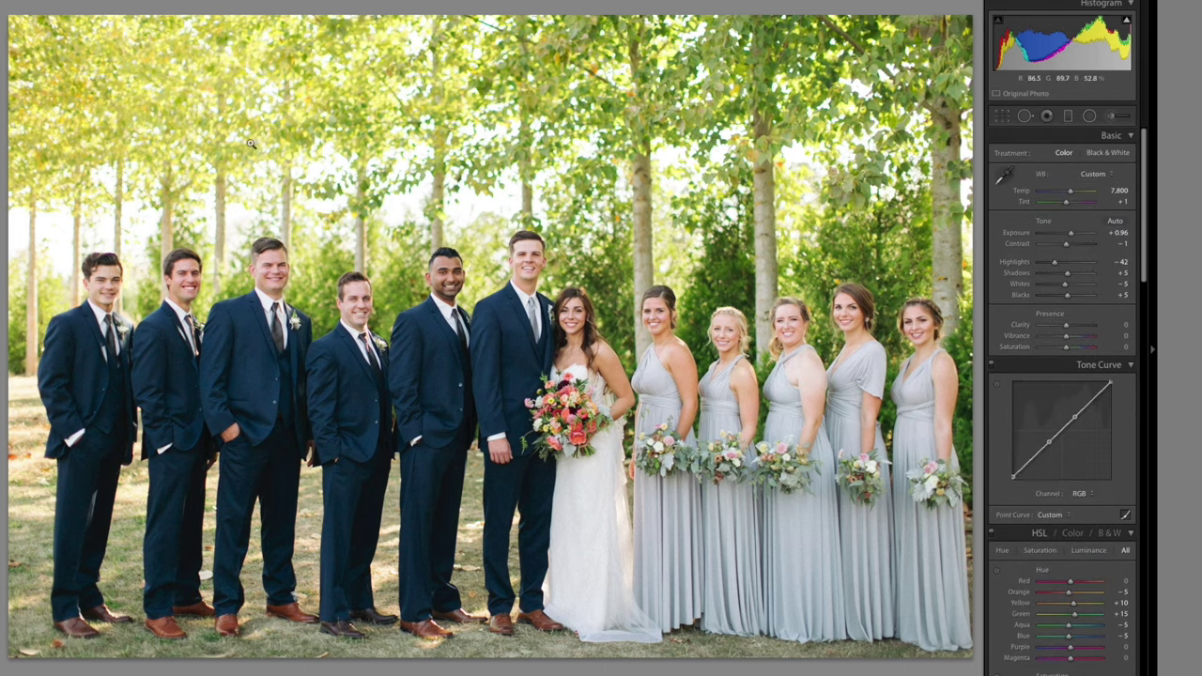
key(r)
drag(7, 13, 17, 15)
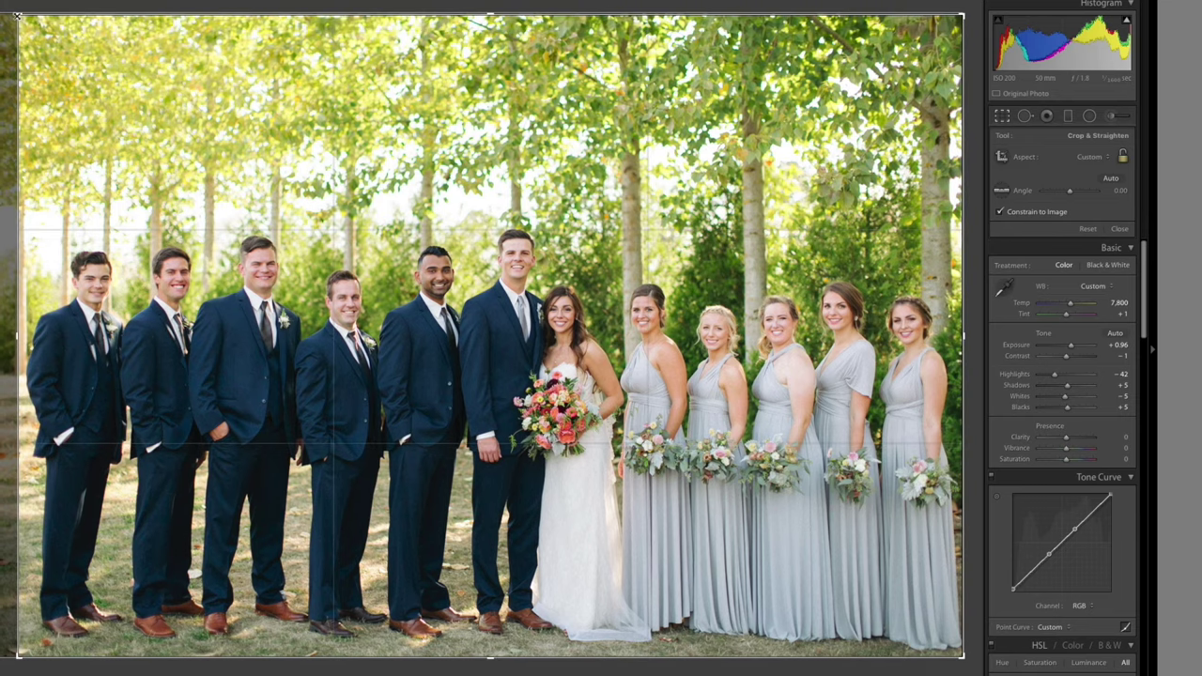
key(Return)
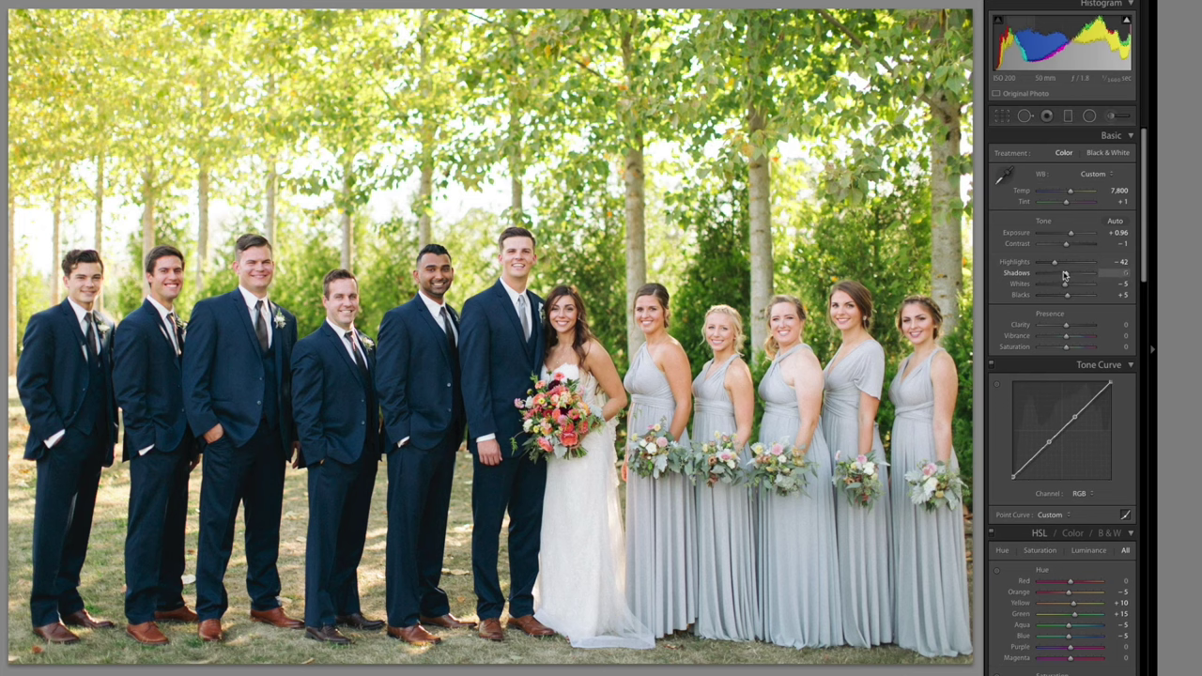
Set the closer photo's shadows to -10 and its orange saturation to +35.
key(Down)
key(Down)
key(Down)
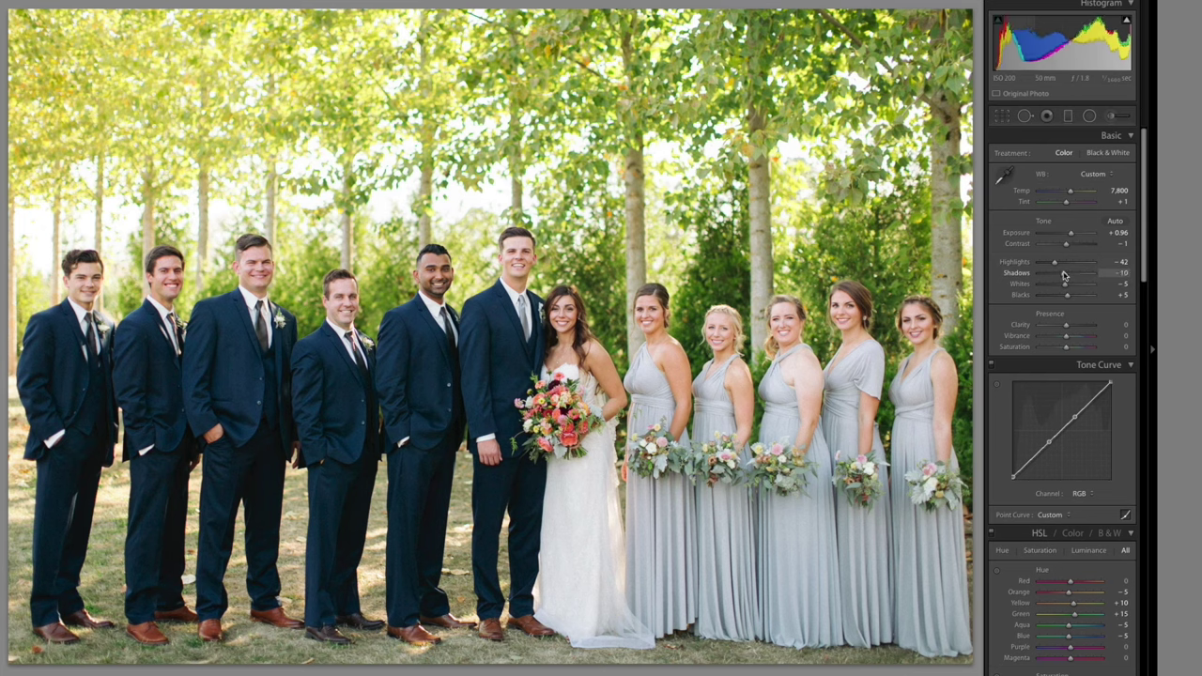
key(Up)
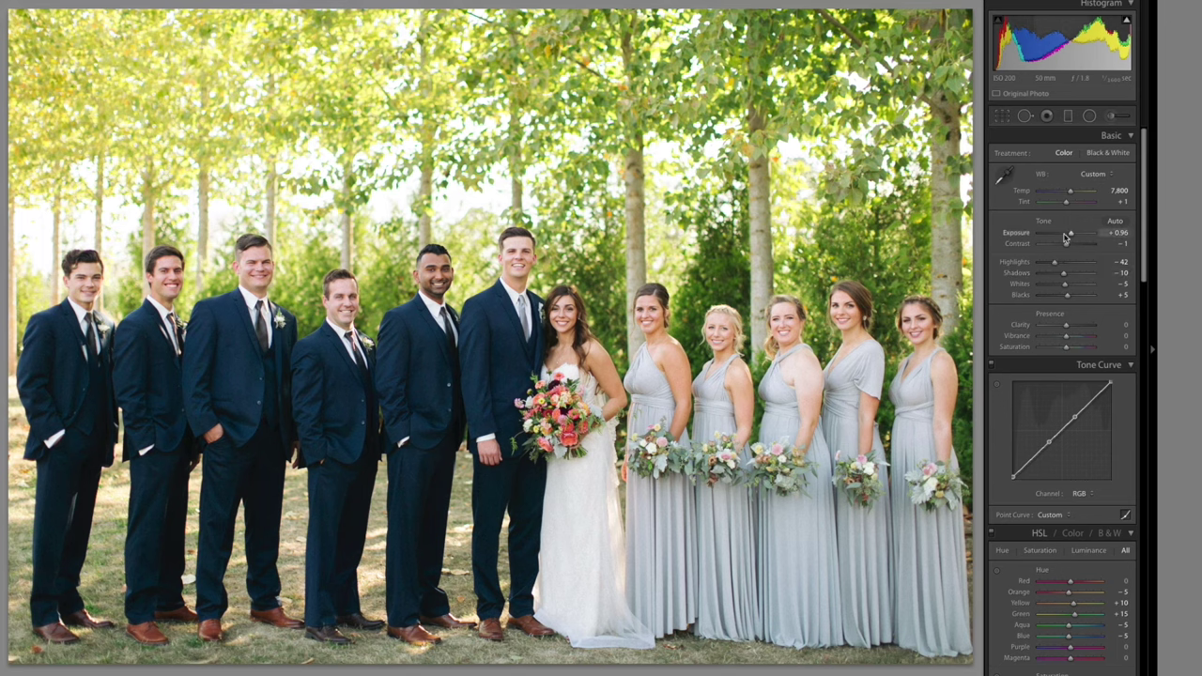
scroll(1065, 313, down, 5)
scroll(1072, 300, up, 3)
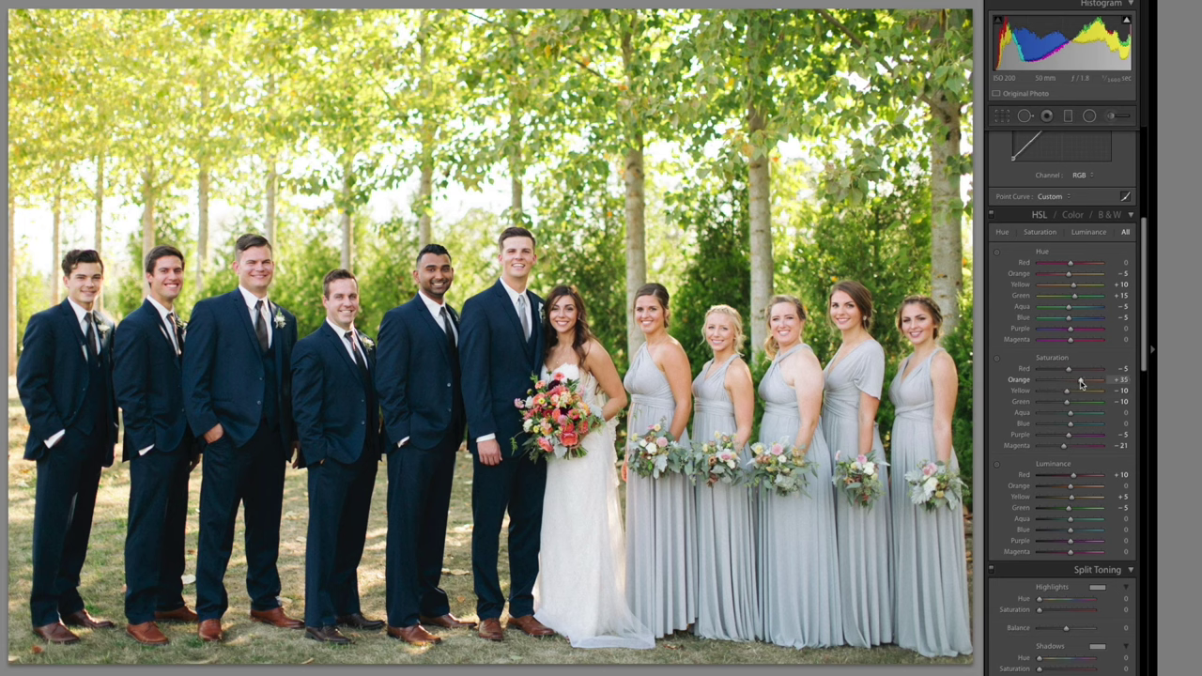
Copy the cropped photo's develop settings onto the next straight-on group photo and set its exposure to +0.67.
key(super+shift+c)
key(Return)
key(Right)
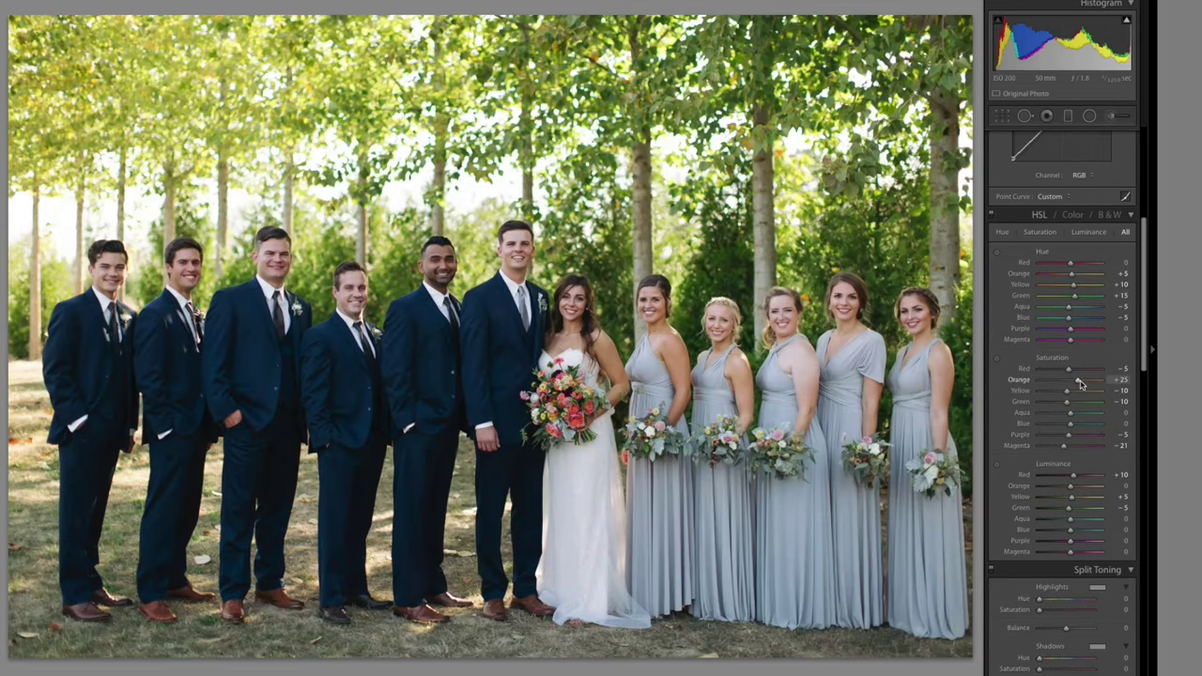
key(Right)
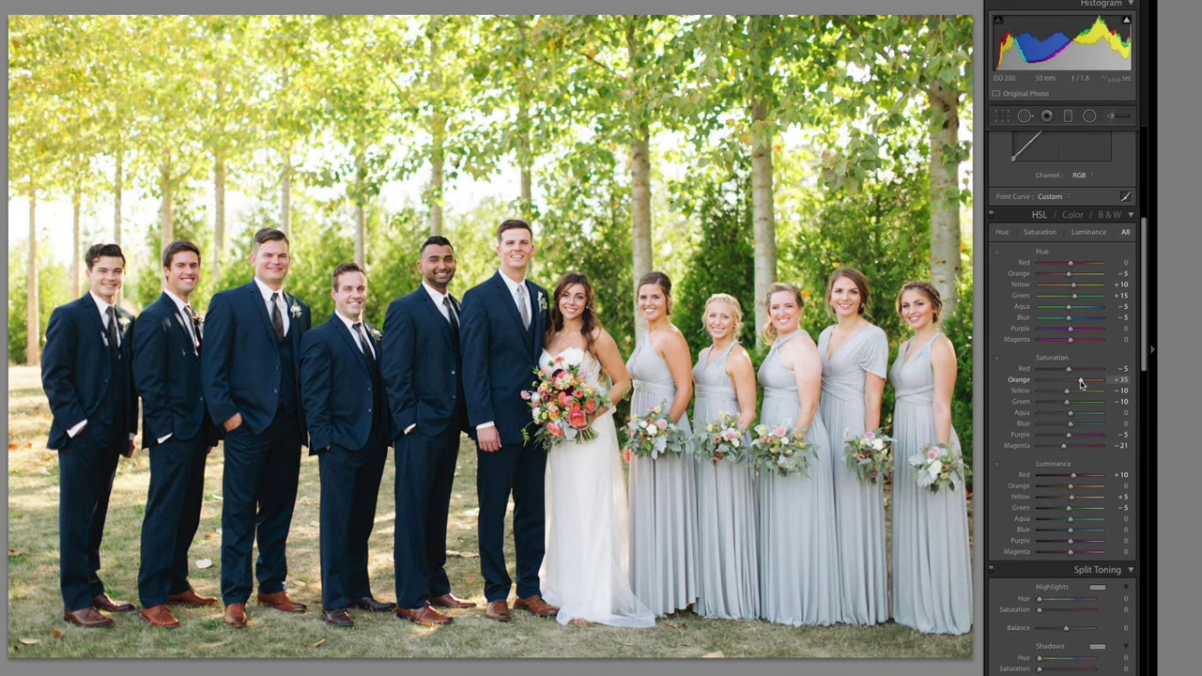
scroll(1042, 383, up, 6)
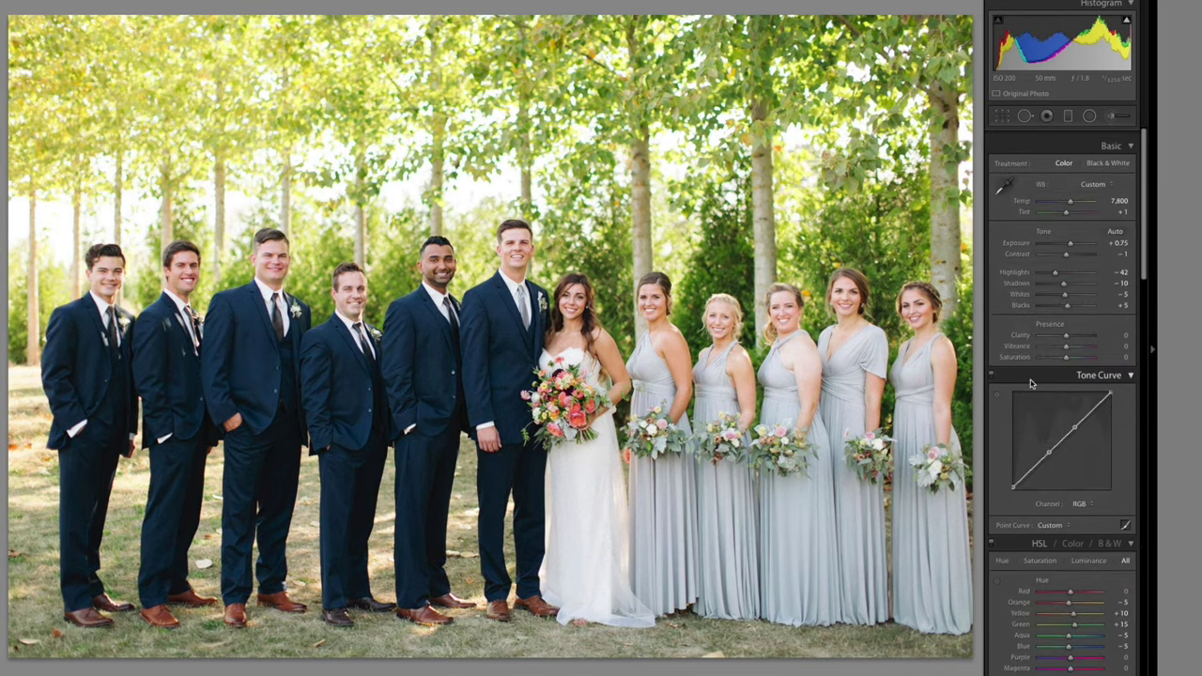
key(minus)
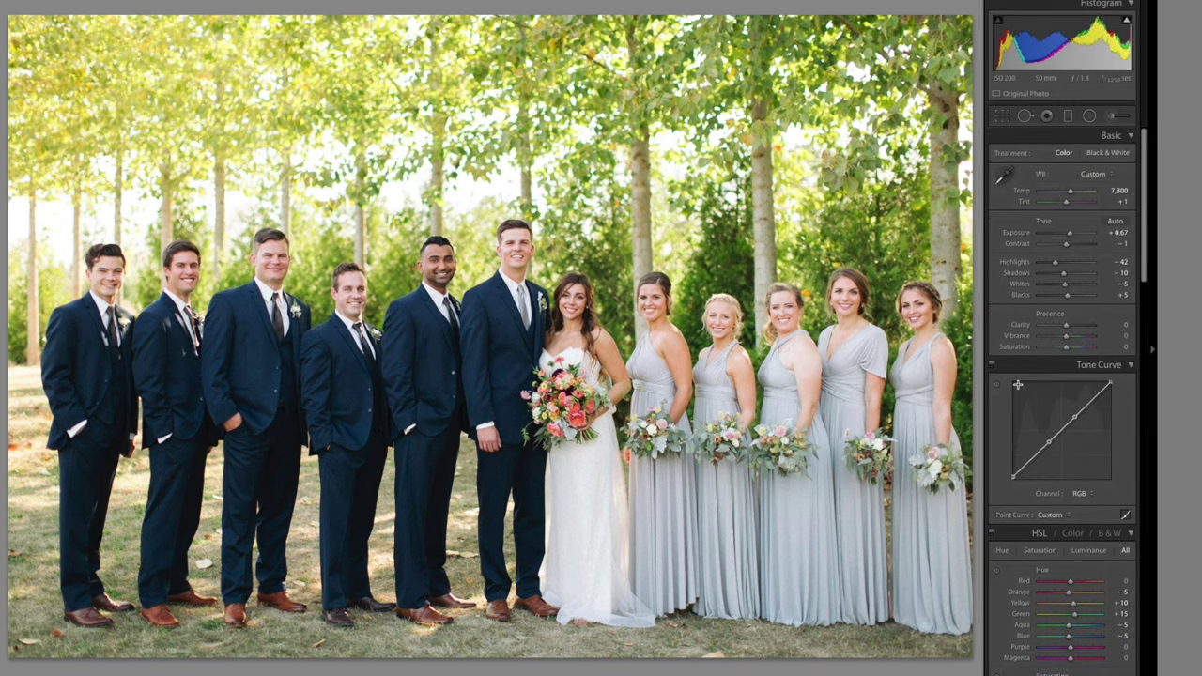
Copy the develop settings onto the next photo, the angled posed group, and set its exposure to +0.35.
key(super+shift+c)
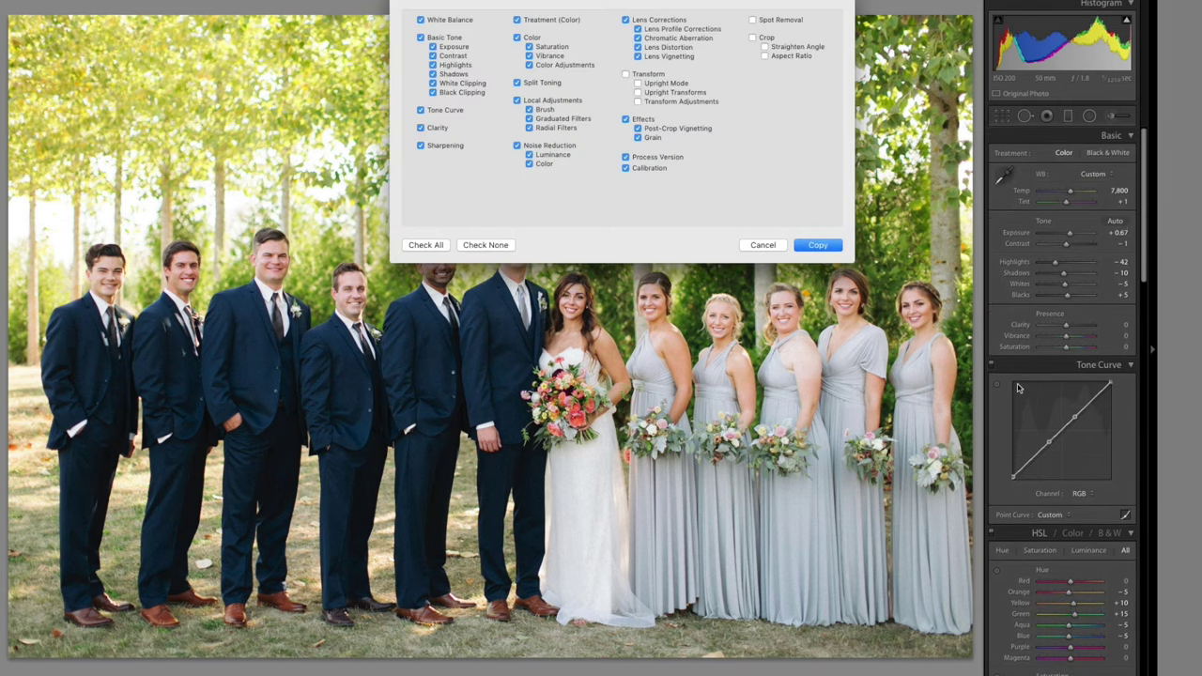
key(Return)
key(Right)
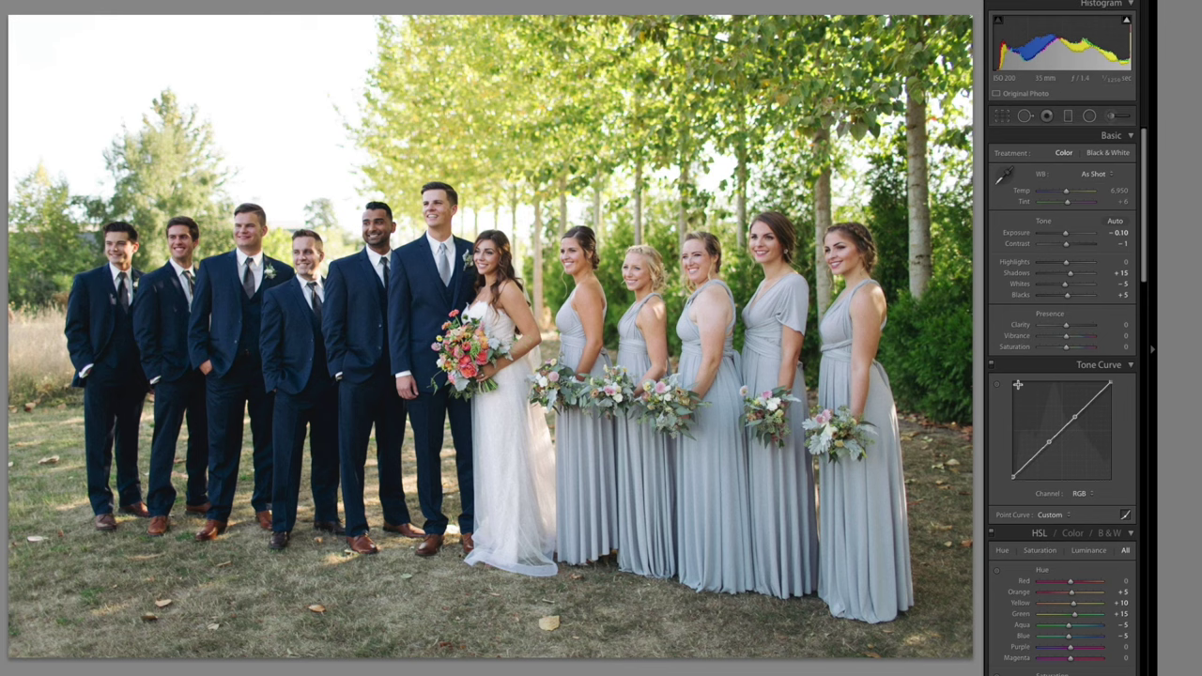
key(super+shift+v)
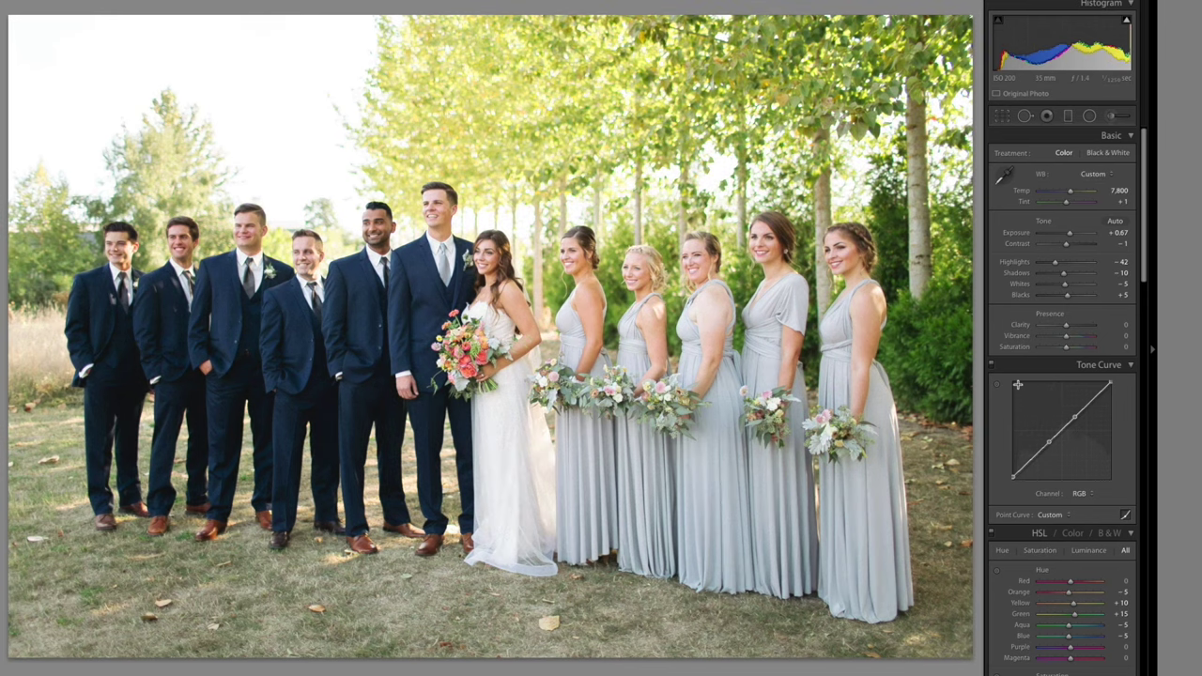
key(shift+minus)
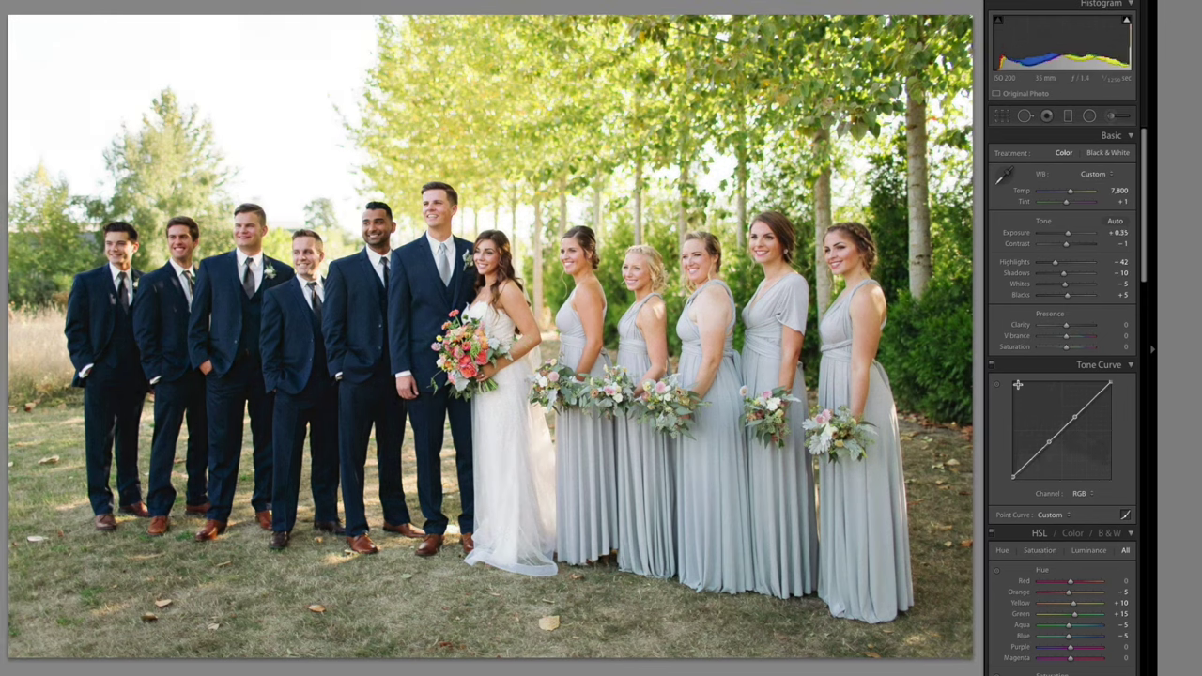
Paste the settings onto the second angled photo of the group joking, with exposure +0.51 and orange saturation +25.
key(Right)
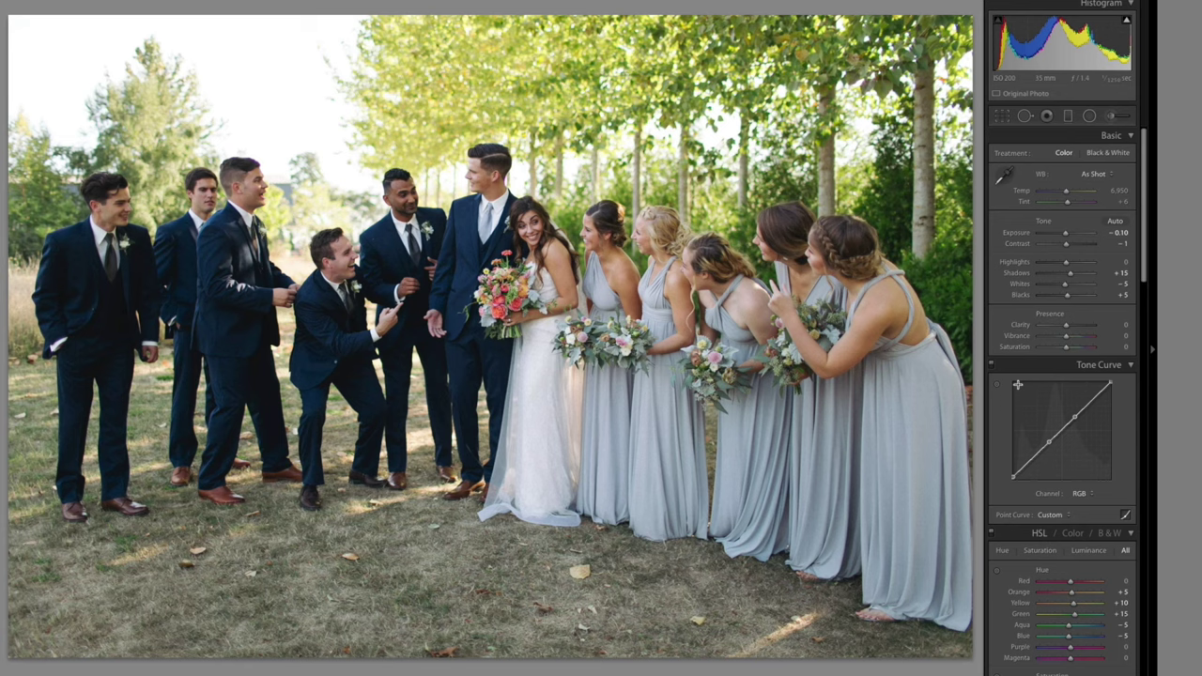
key(Right)
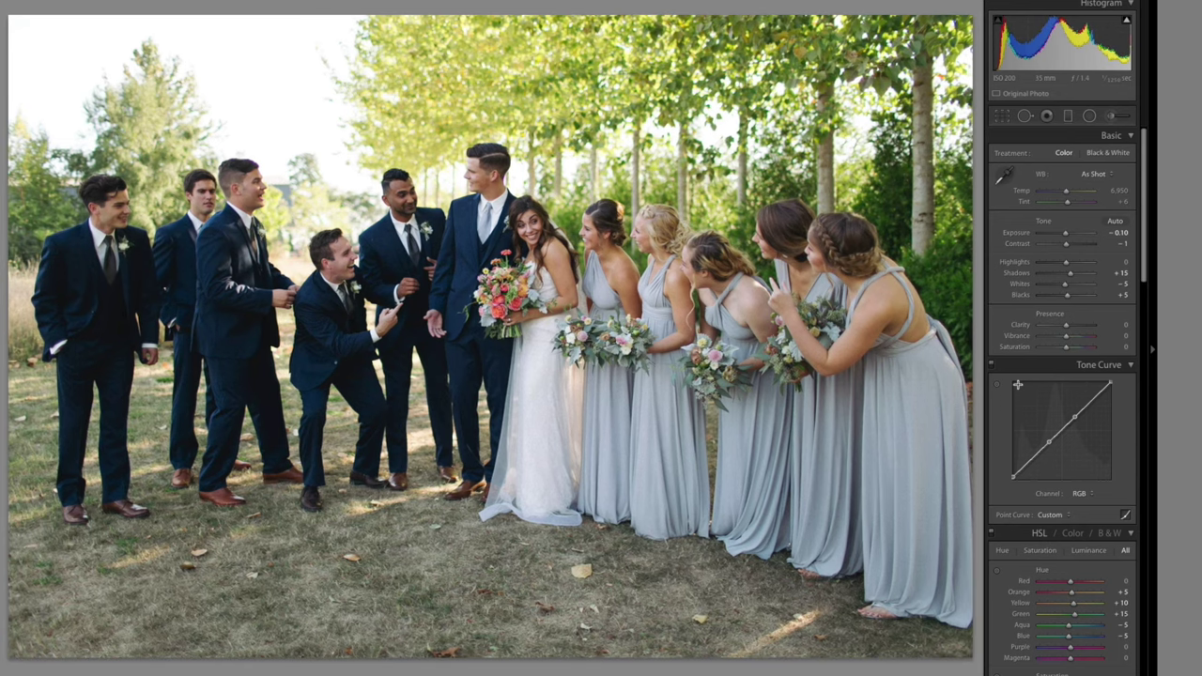
key(ctrl+shift+v)
key(Right)
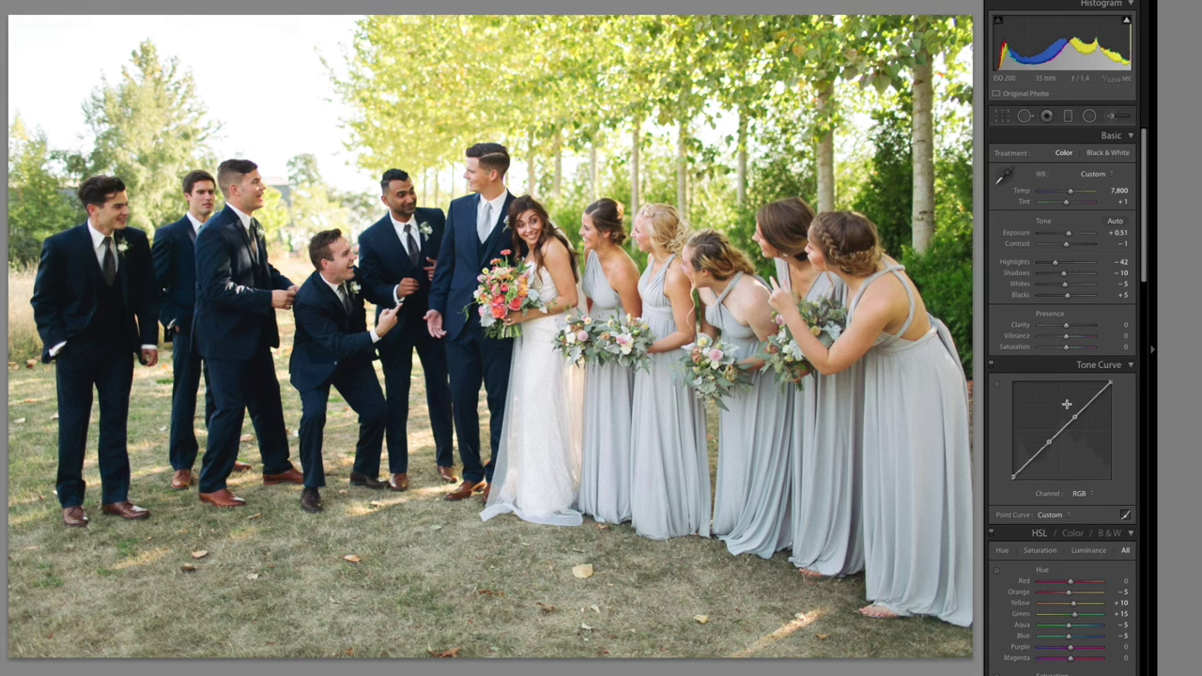
scroll(1095, 453, down, 5)
key(Down)
key(Down)
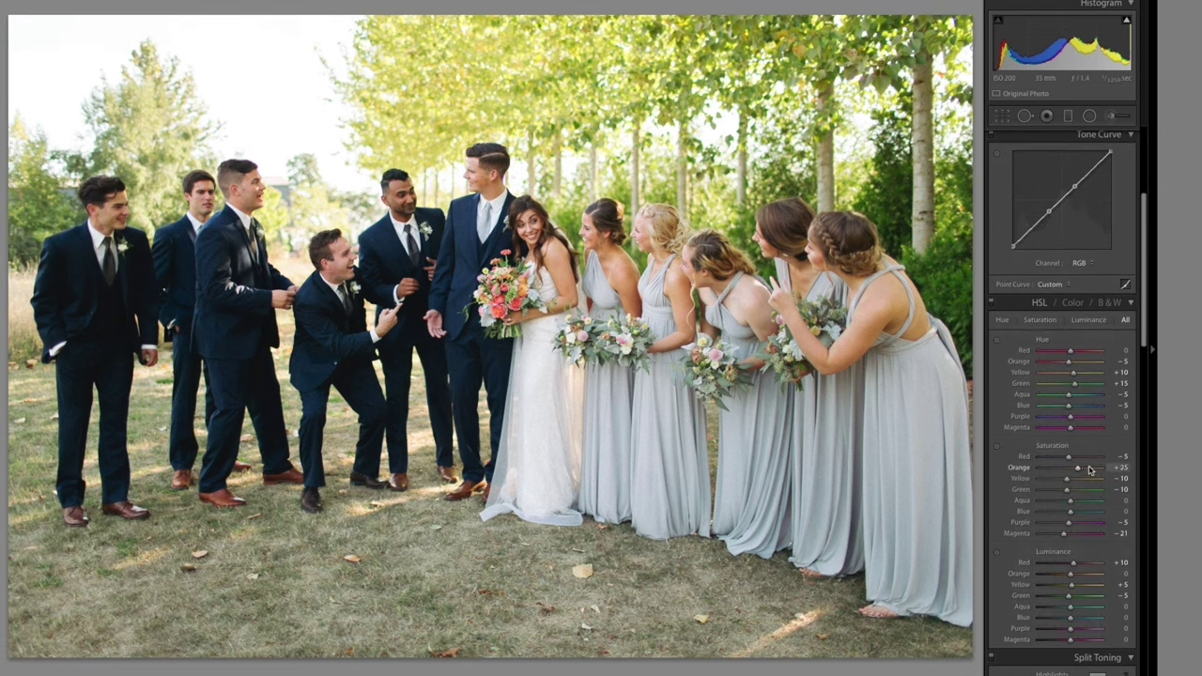
scroll(1088, 431, up, 5)
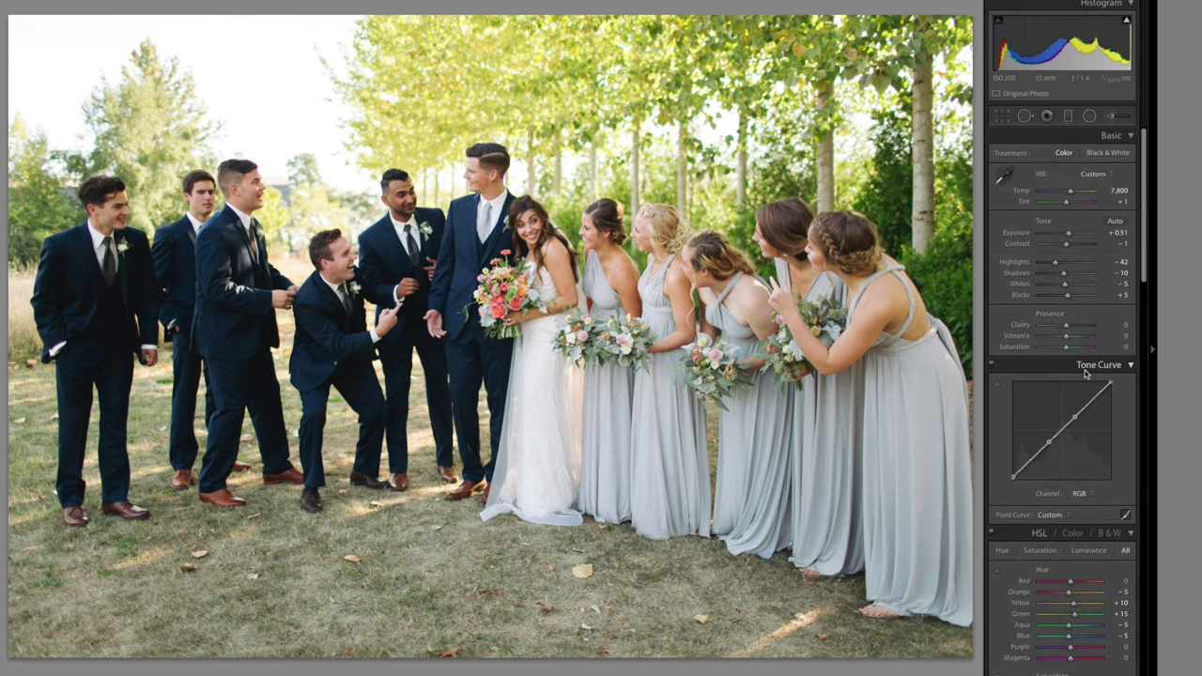
Paste the settings onto the second straight-on photo of the group joking, set exposure to +0.83 and slightly lower the orange saturation.
key(Right)
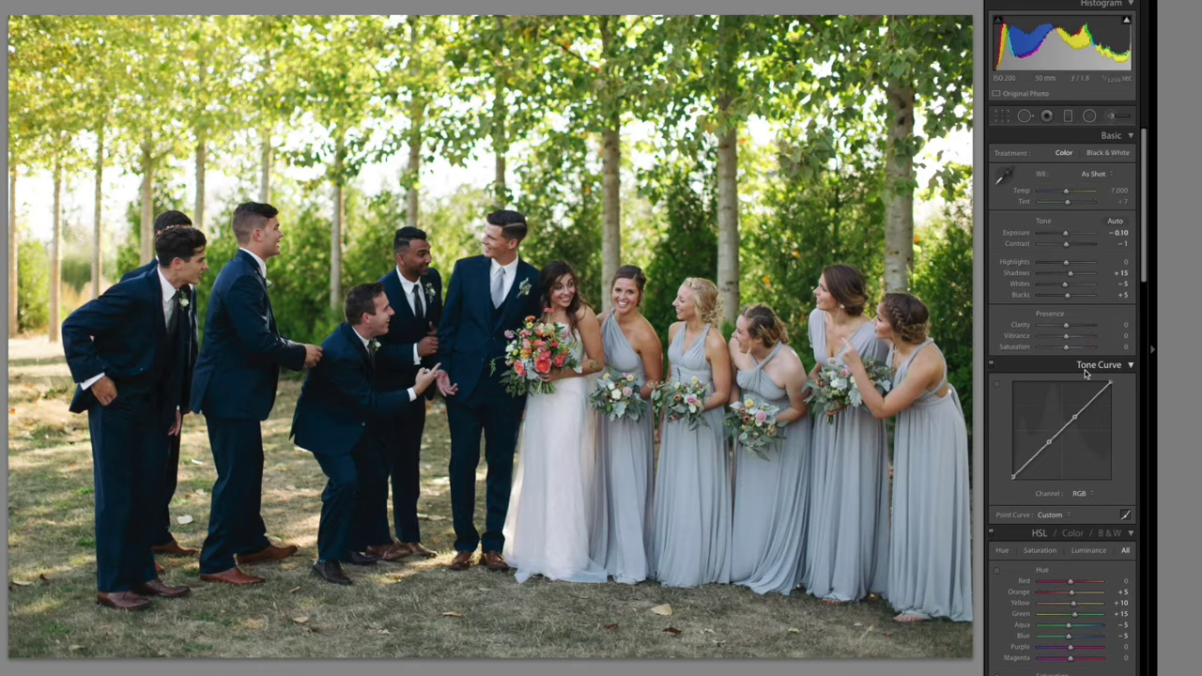
key(Right)
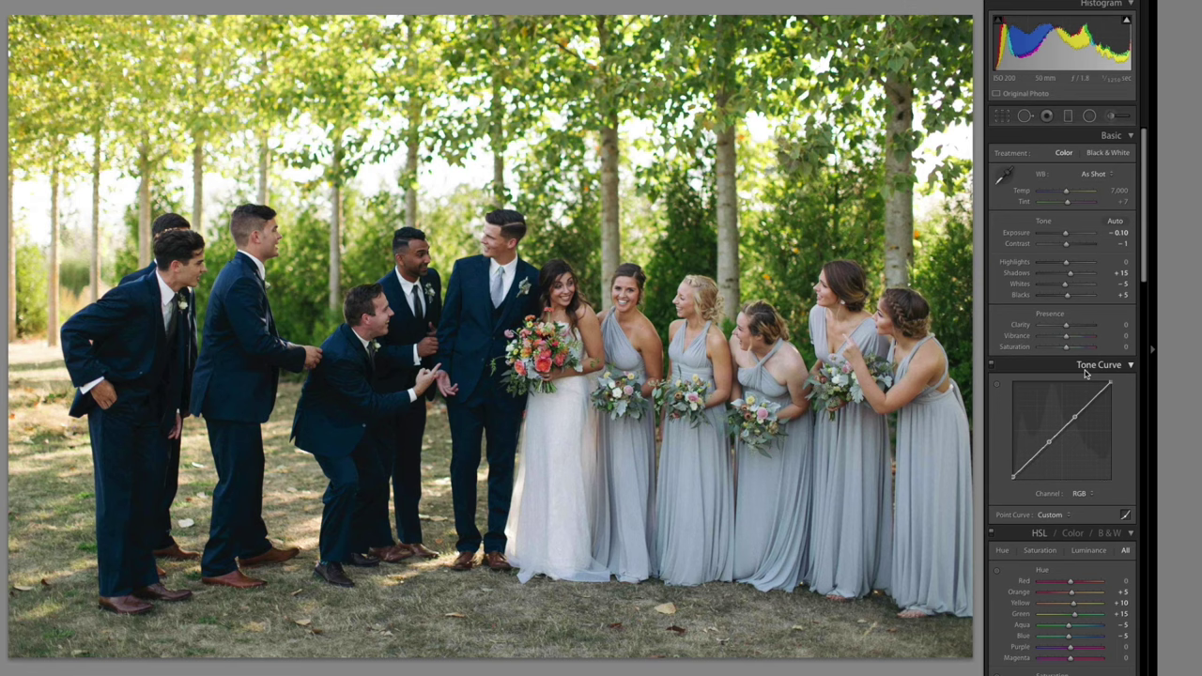
key(ctrl+shift+v)
key(=)
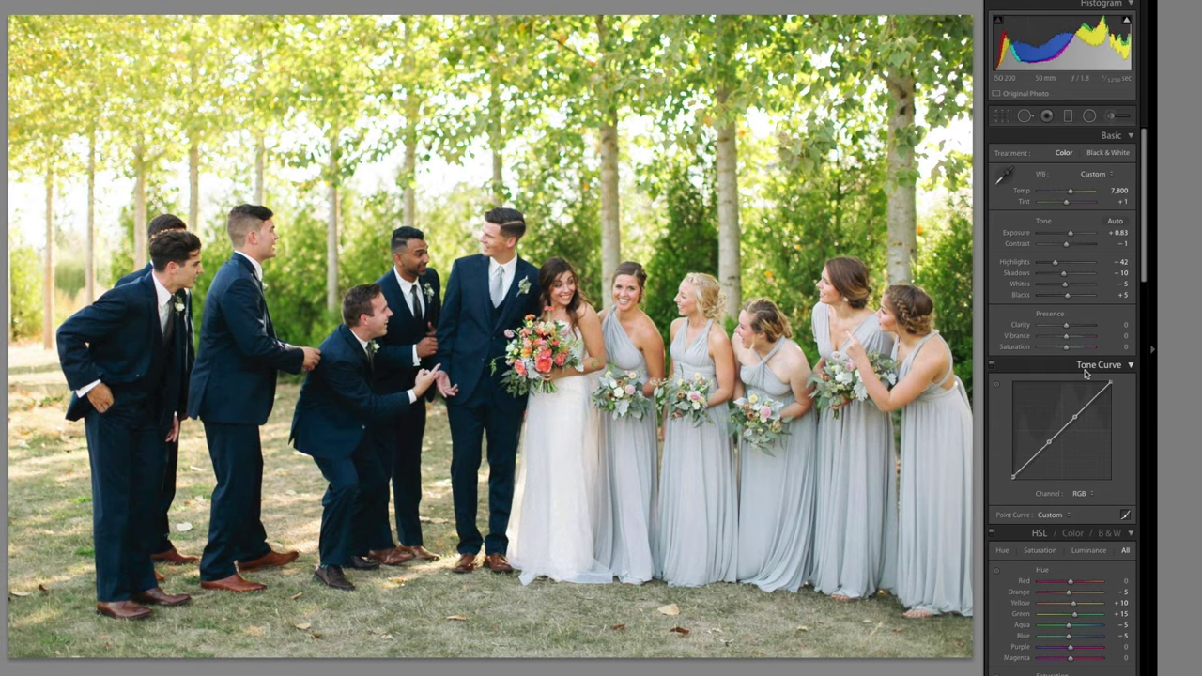
scroll(1080, 366, down, 10)
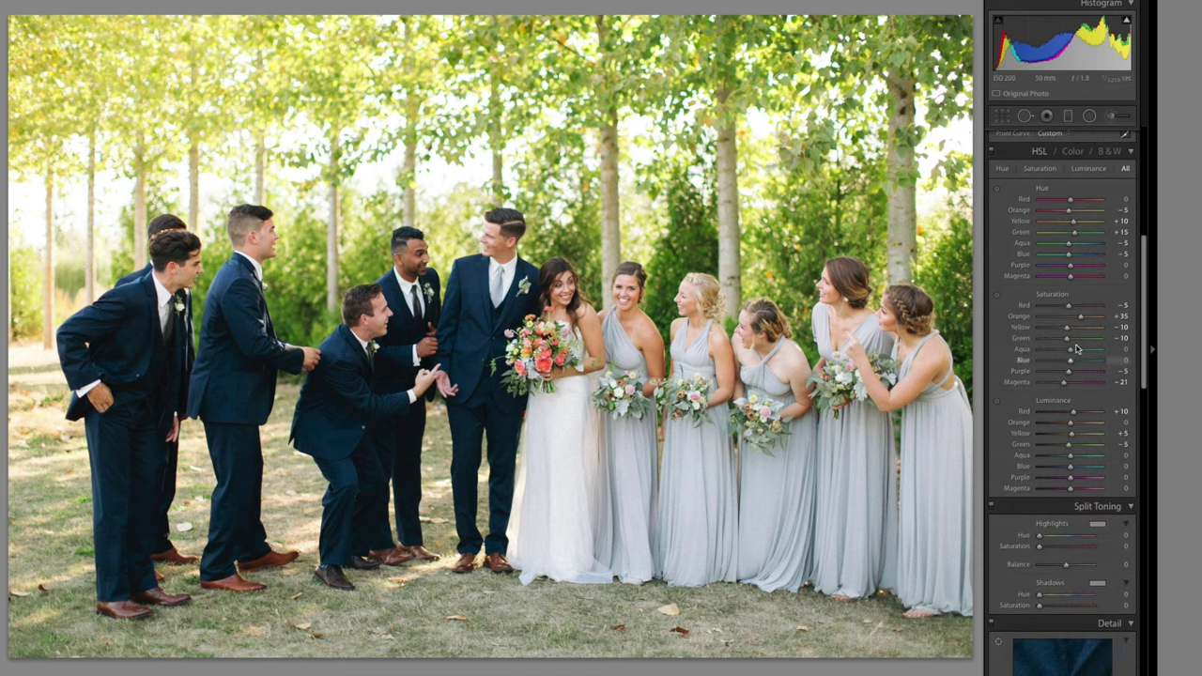
drag(1081, 317, 1078, 317)
scroll(1078, 318, up, 10)
Select the photos from the current one through the end of the group series and synchronize the develop settings, excluding transform, spot removal and crop.
mouse_move(601, 673)
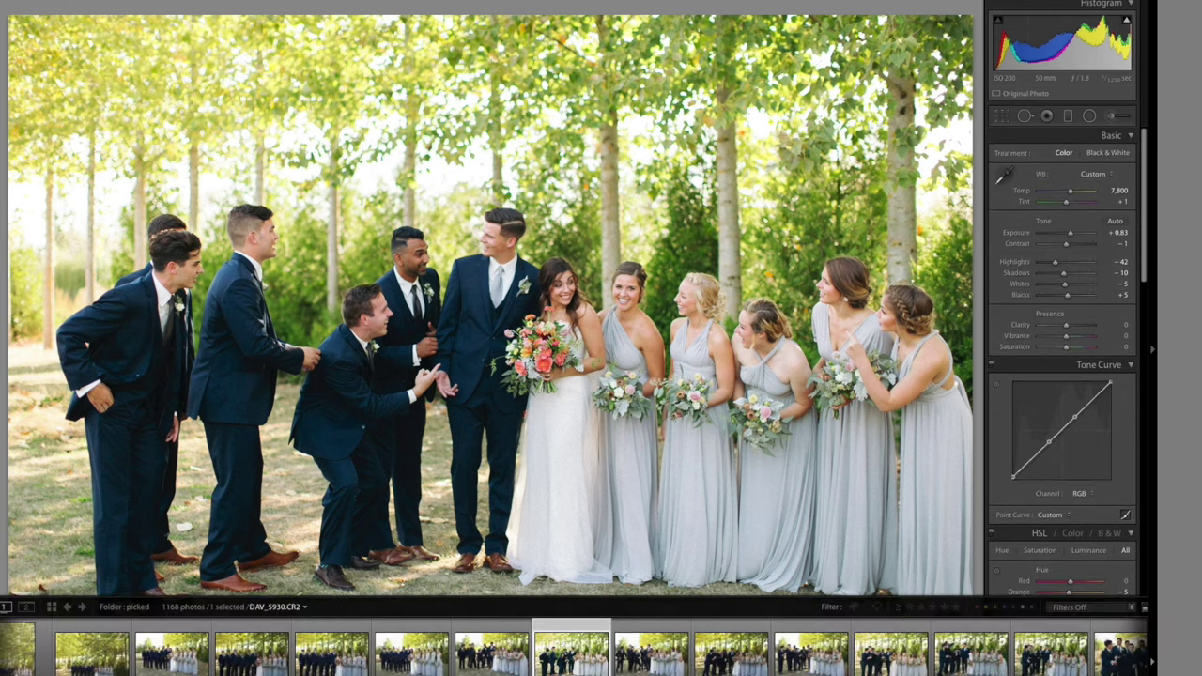
scroll(580, 657, down, 10)
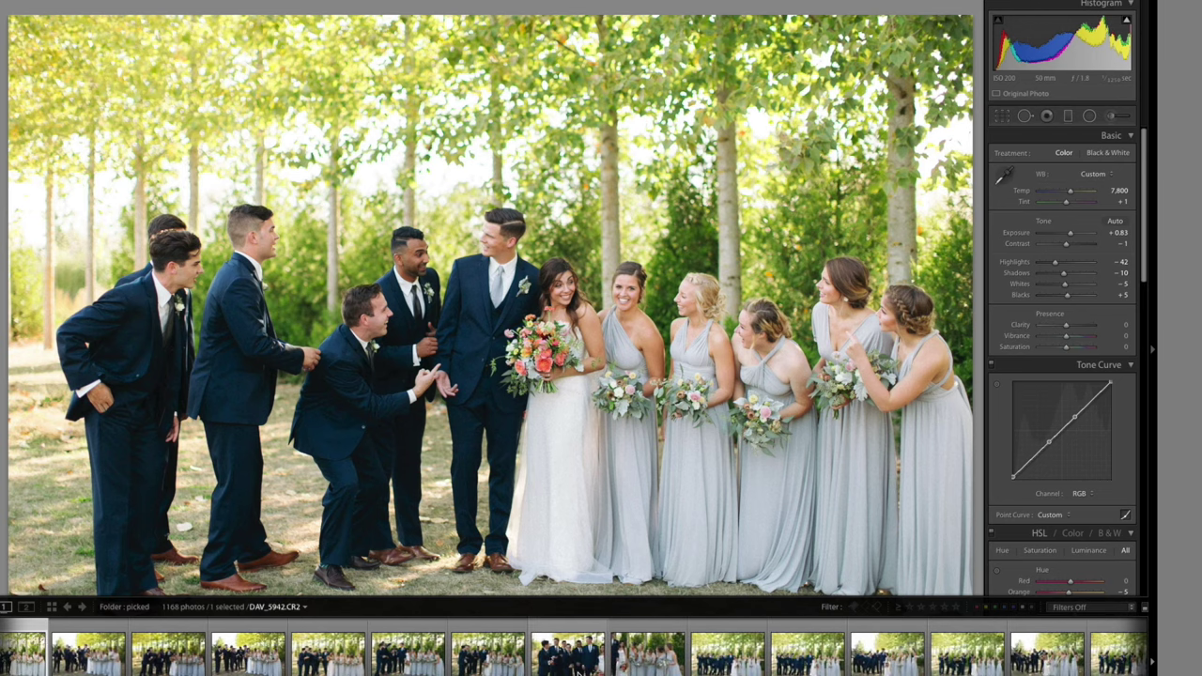
scroll(579, 670, down, 4)
shift+click(581, 663)
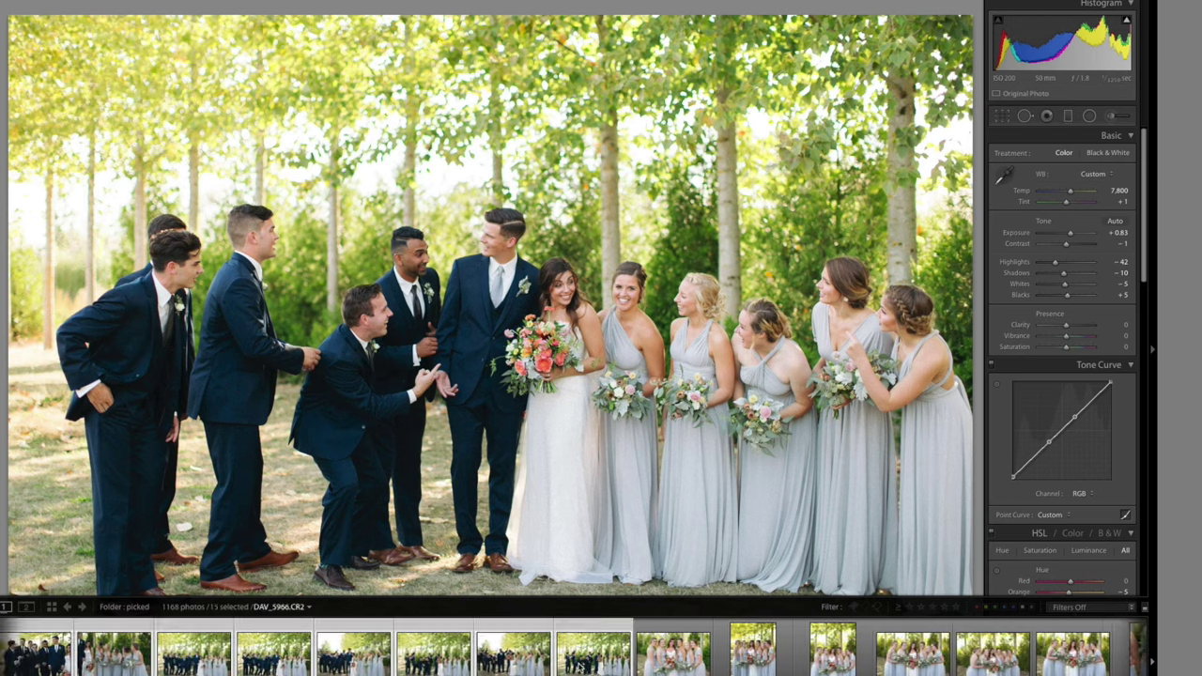
key(F6)
key(super+shift+s)
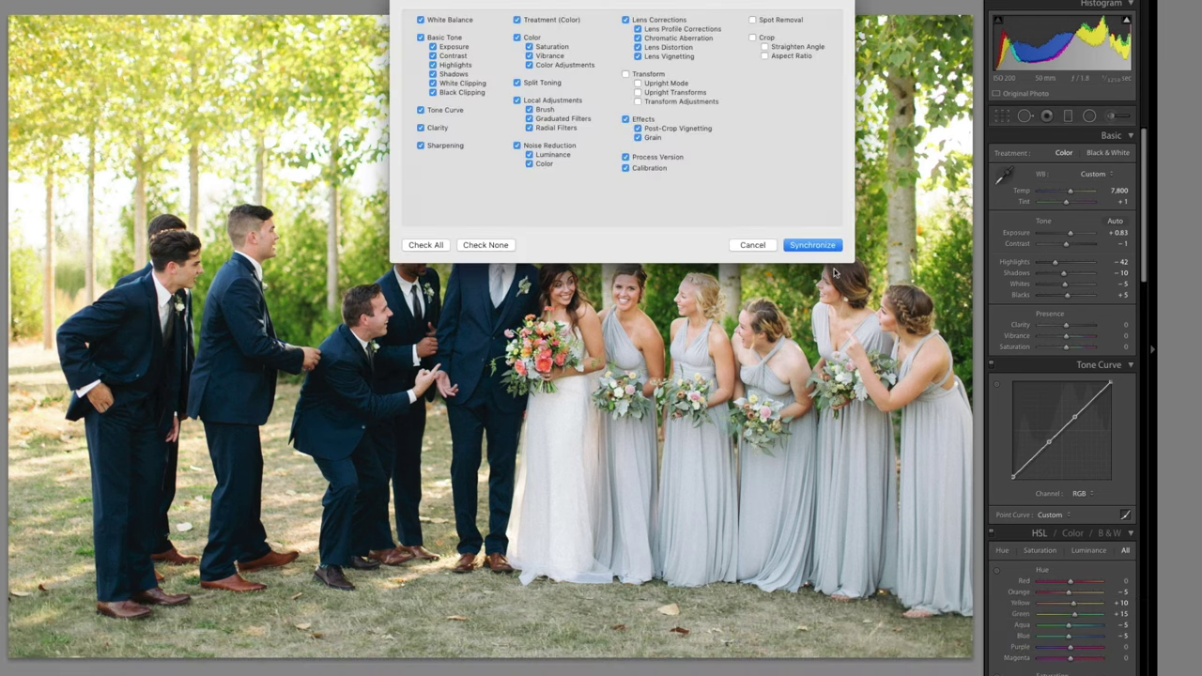
click(812, 245)
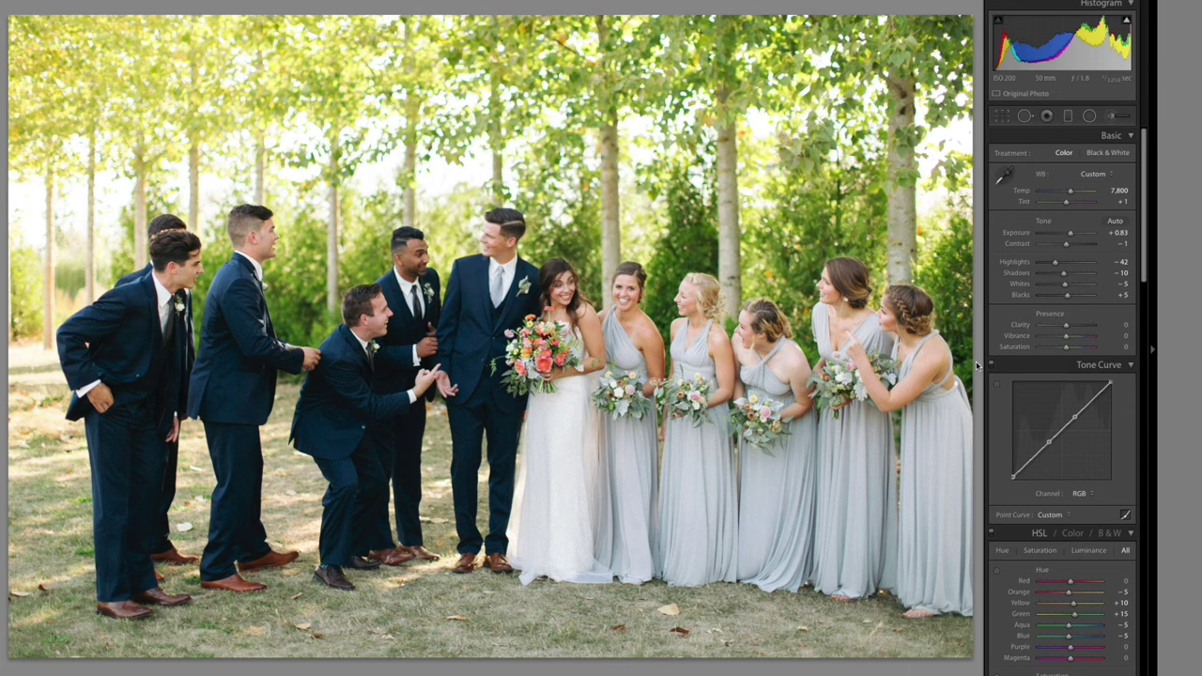
Lower the exposure of the next synchronized photo, the angled shot with the pointing groomsman, to +0.51.
key(Right)
key(minus)
key(minus)
key(minus)
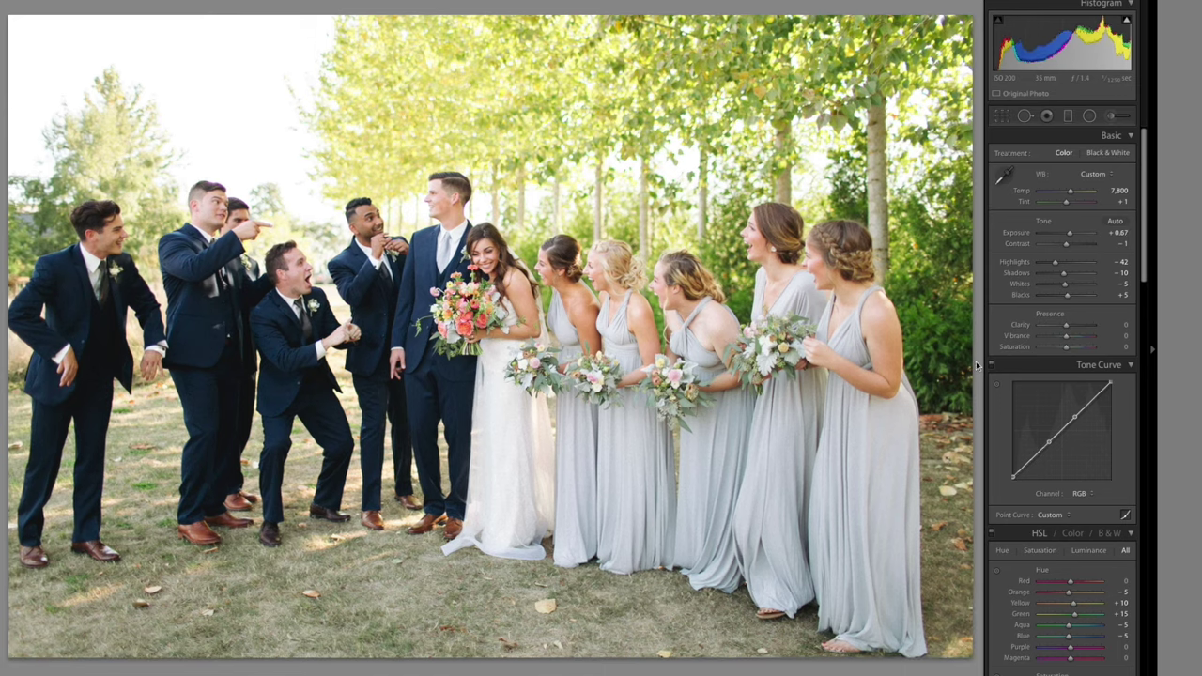
key(minus)
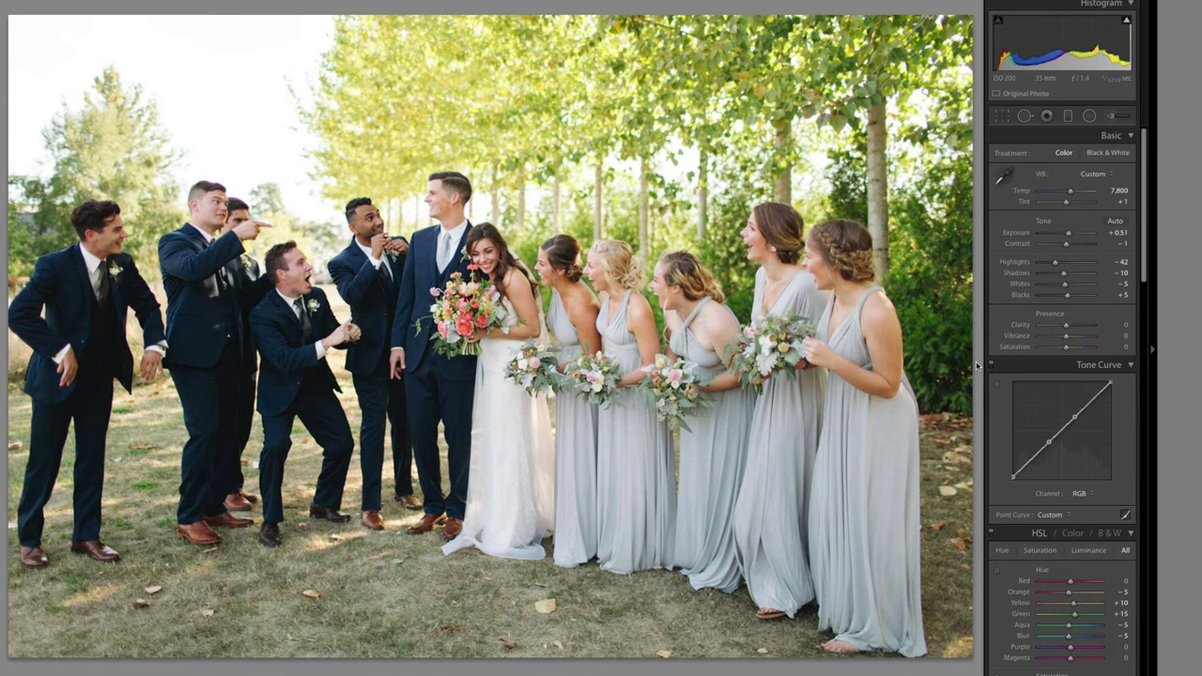
Crop the second straight-on photo of the clapping groomsmen tighter by trimming the empty space along its left and upper edges.
key(Right)
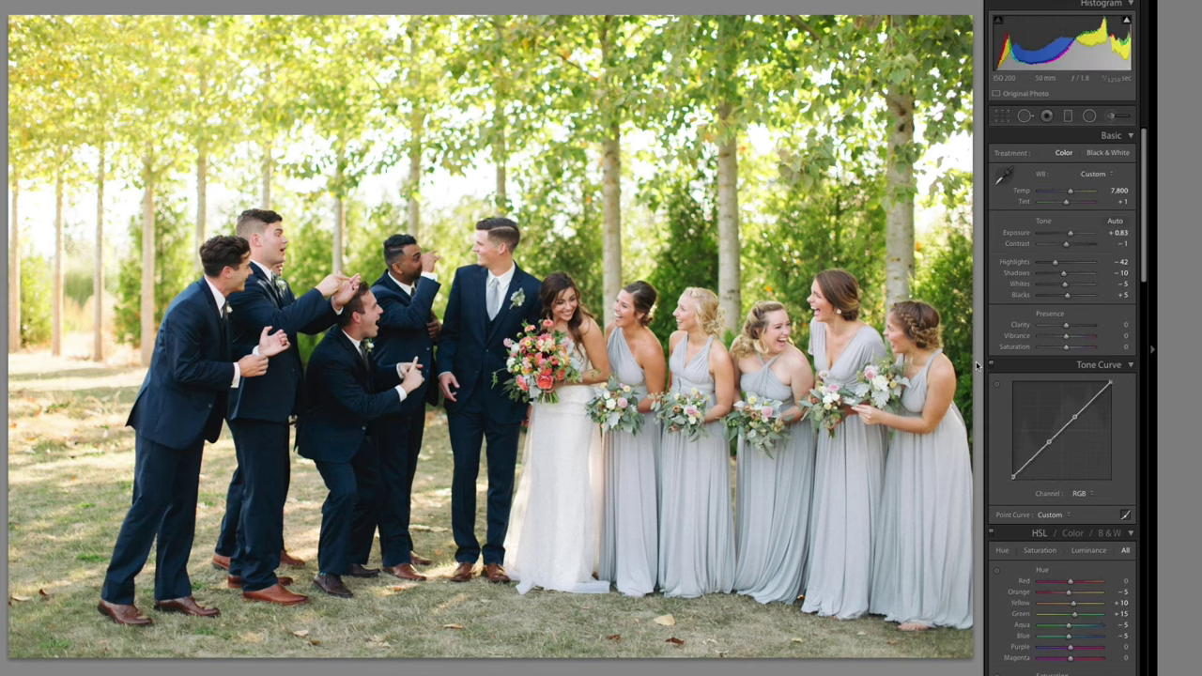
key(Right)
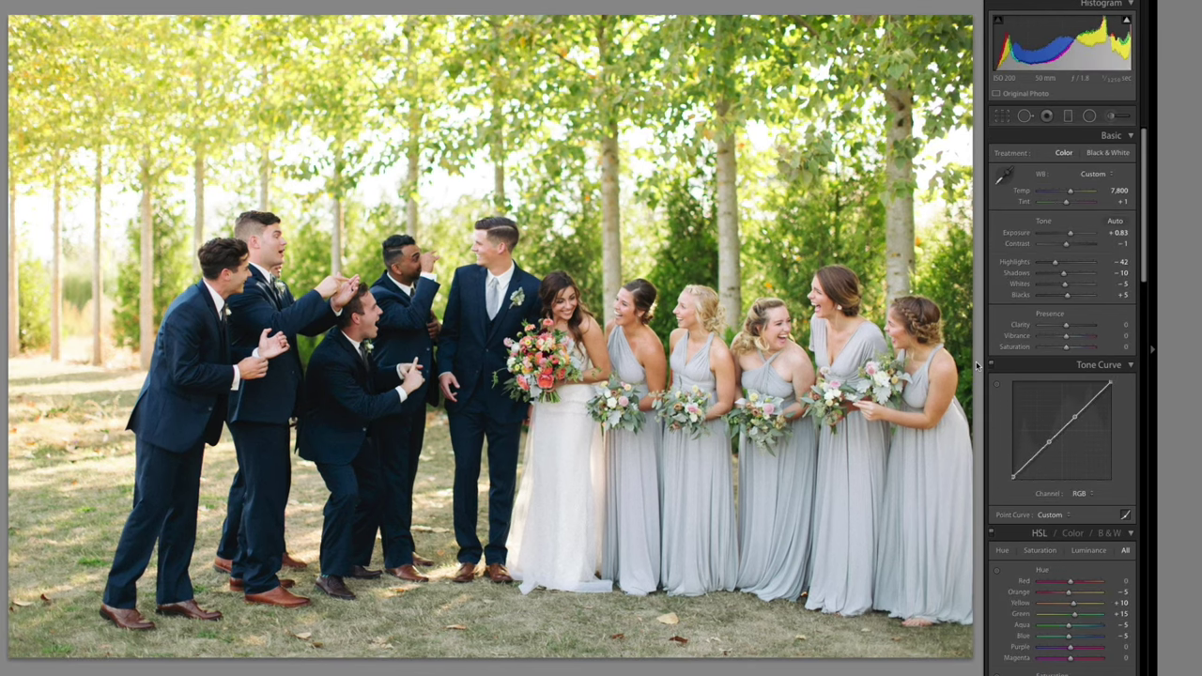
key(r)
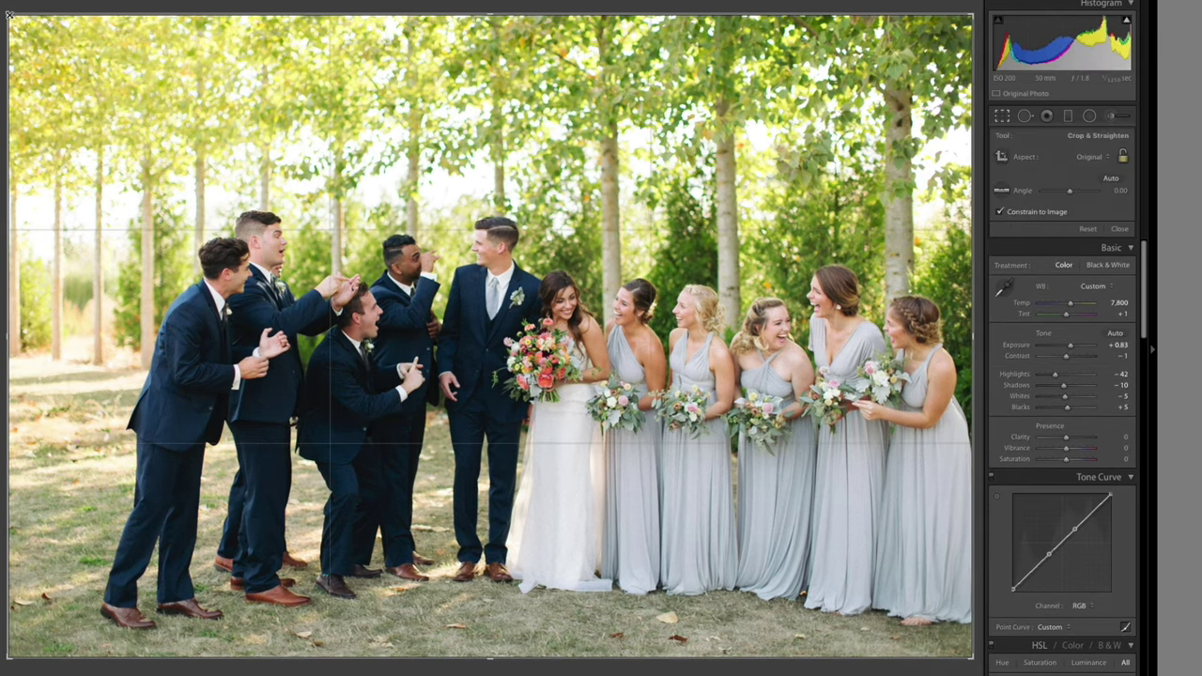
drag(10, 13, 53, 45)
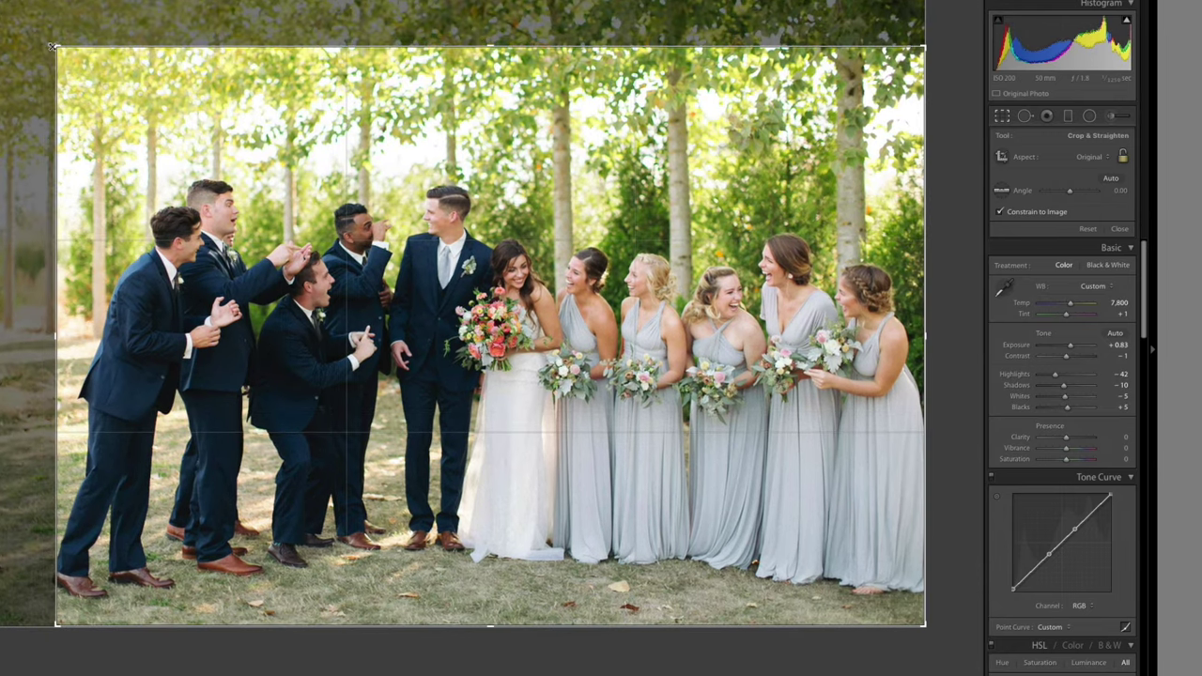
key(Return)
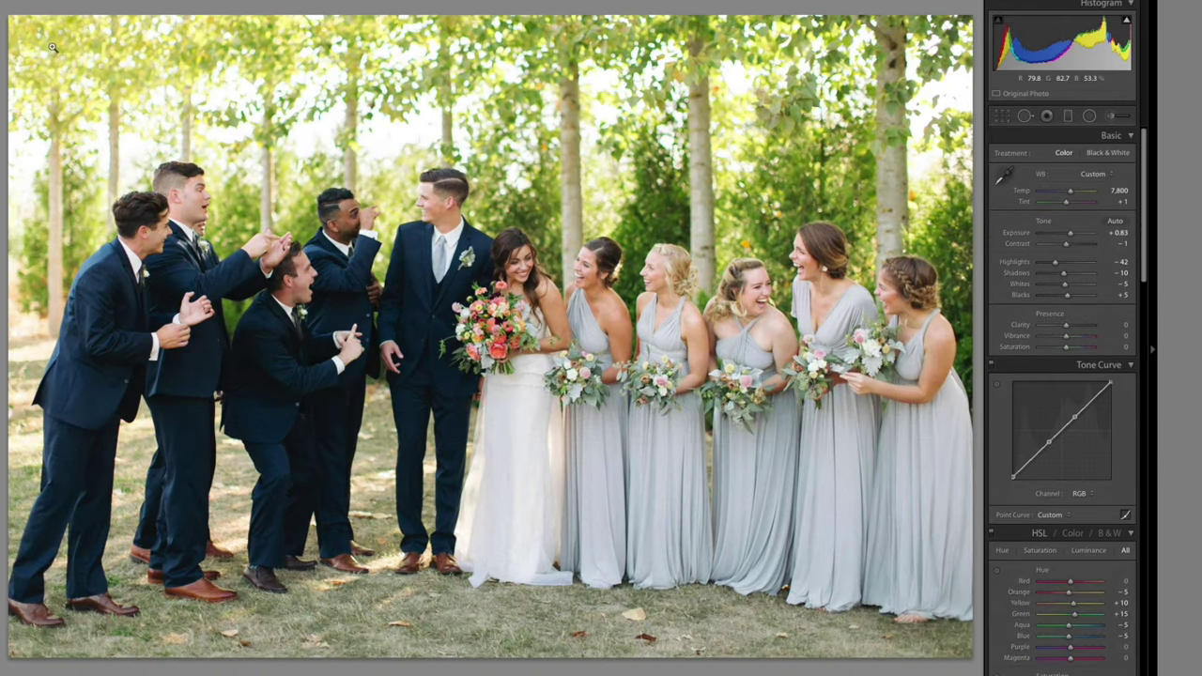
Set exposure to +0.59 and orange saturation to +15 on the next angled photo of the group laughing.
key(Right)
key(minus)
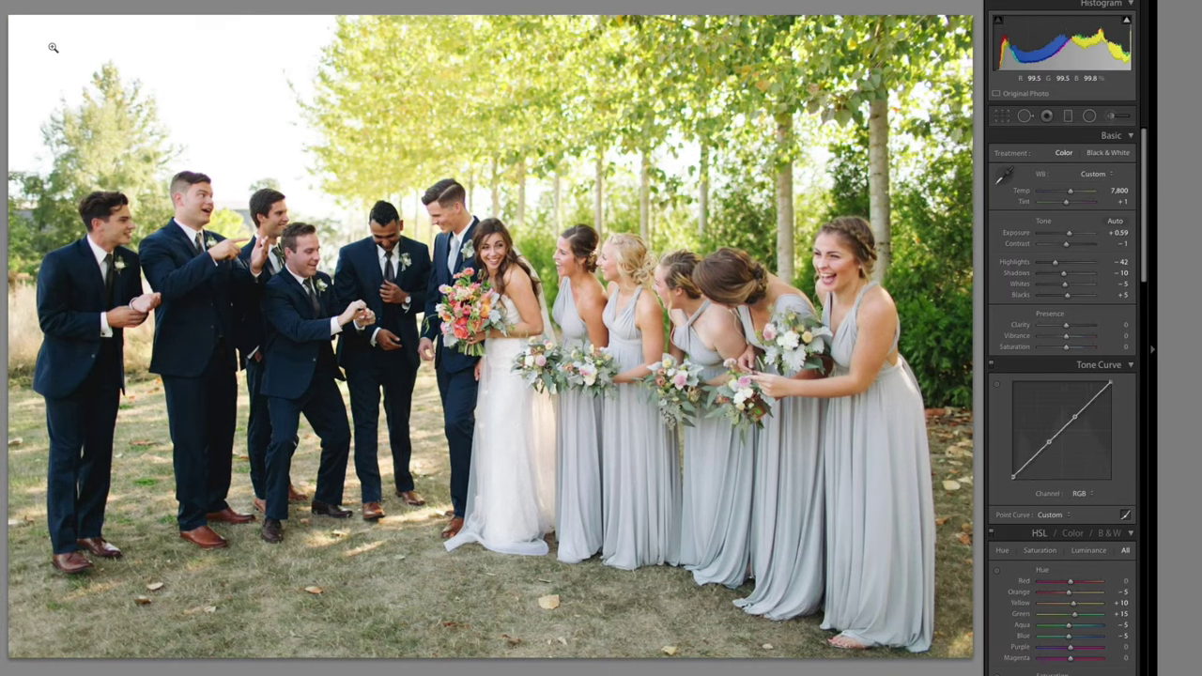
scroll(1070, 413, down, 5)
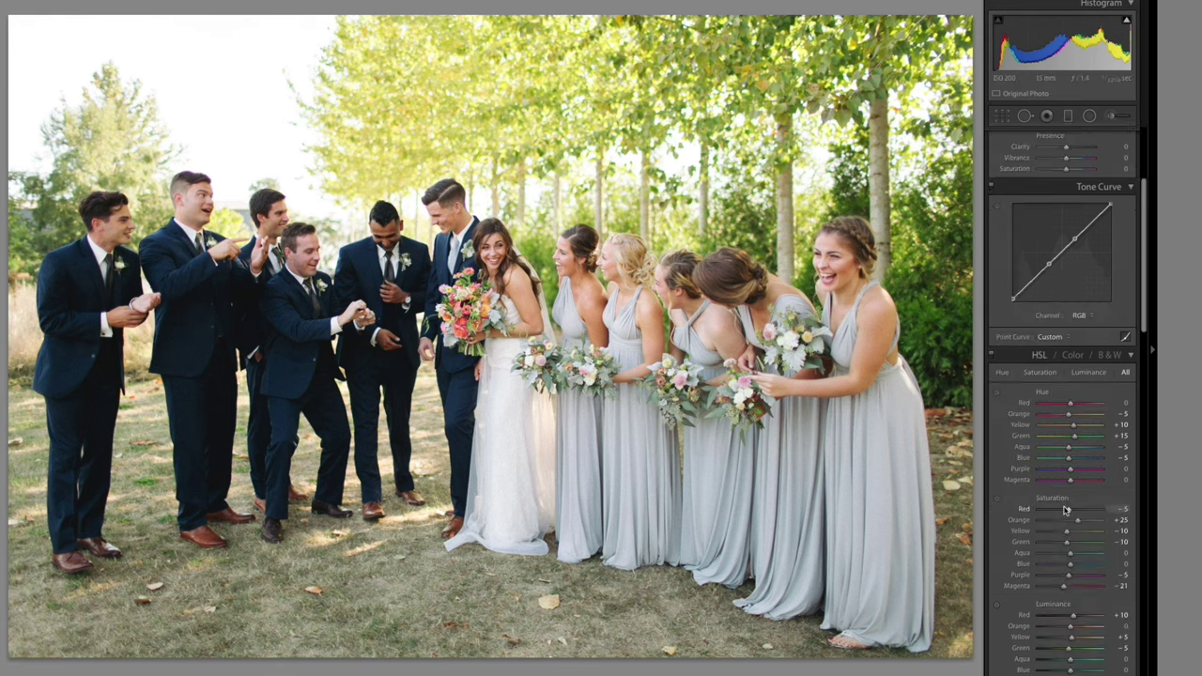
drag(1087, 369, 1085, 369)
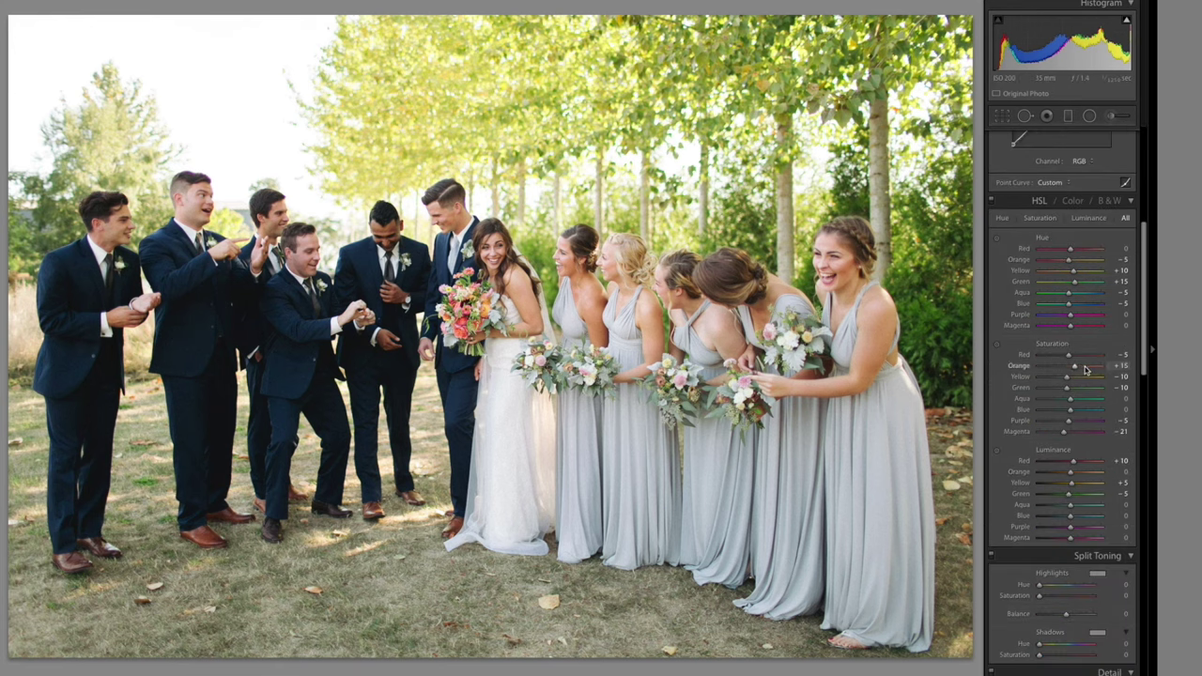
scroll(1083, 369, up, 5)
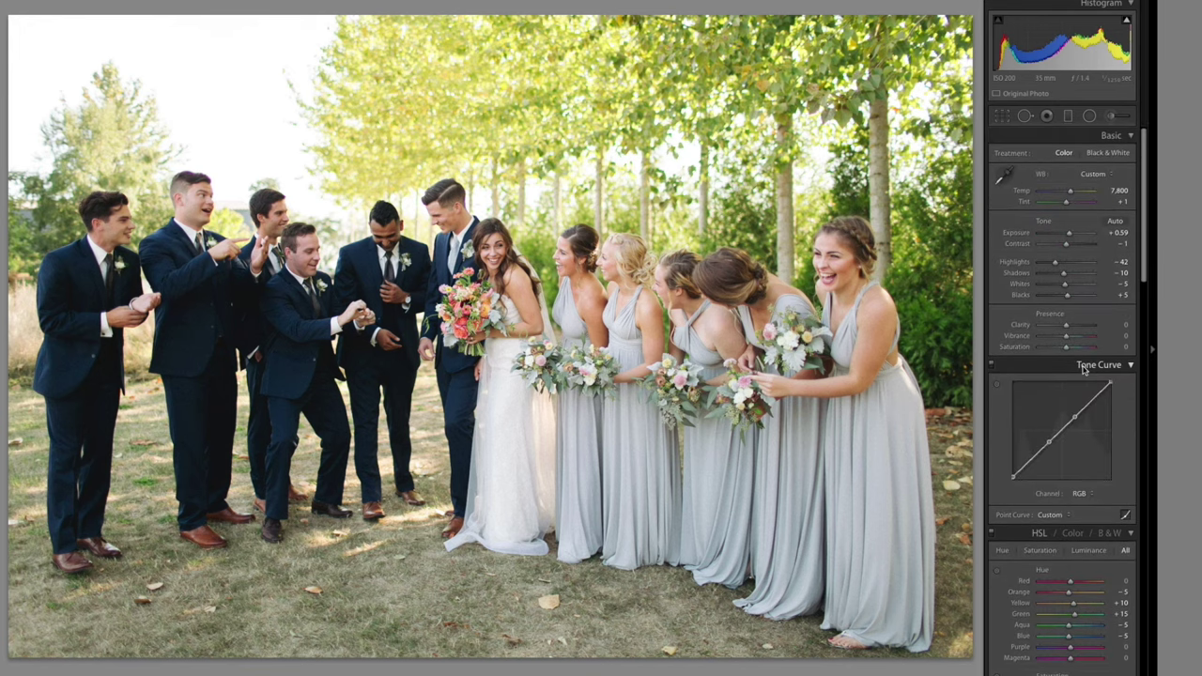
Crop the next straight-on photo of the laughing group tighter along its left and upper edges and preview it full screen.
key(Right)
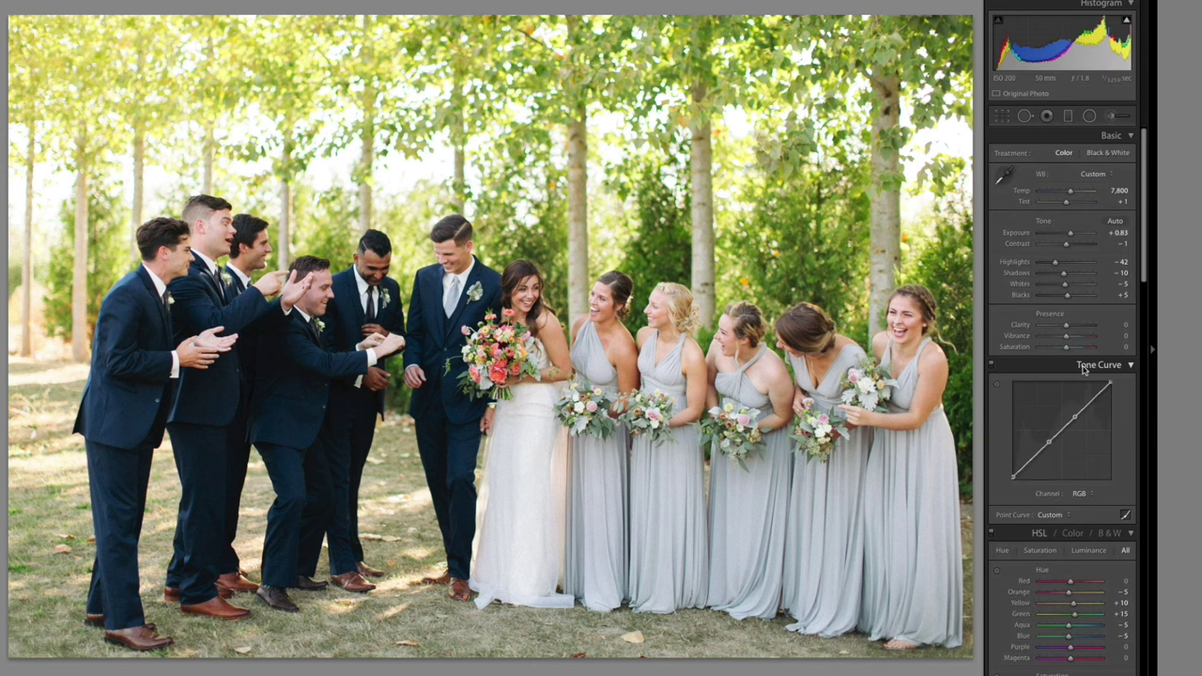
key(r)
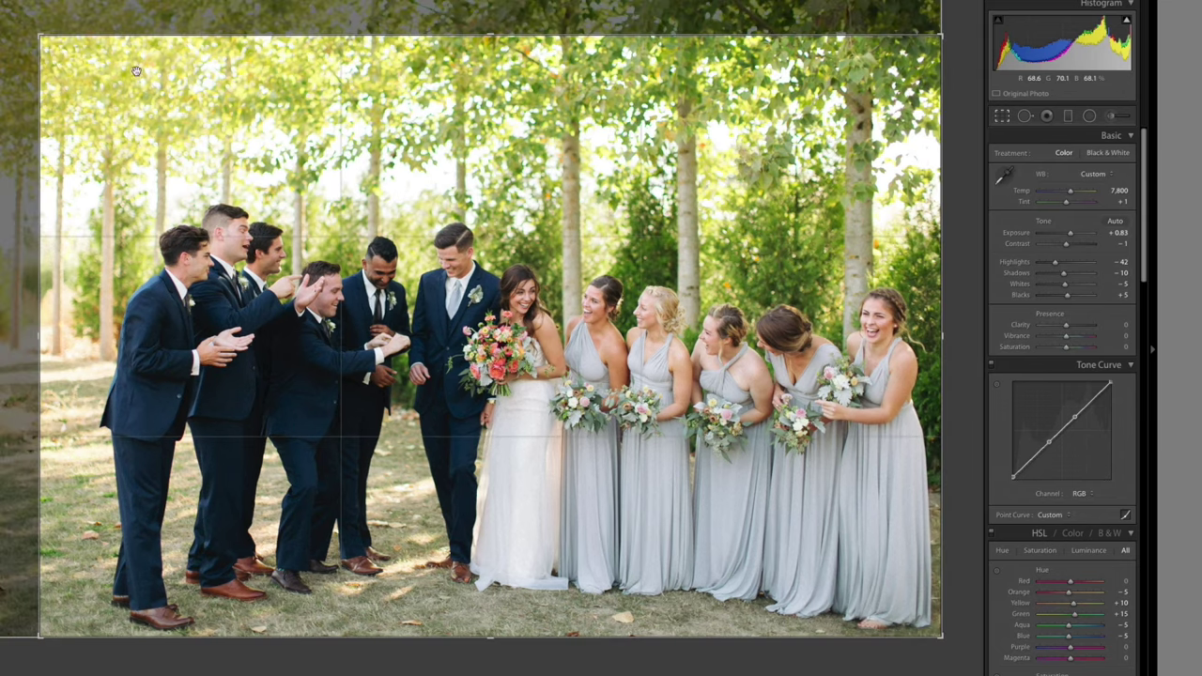
drag(40, 35, 56, 41)
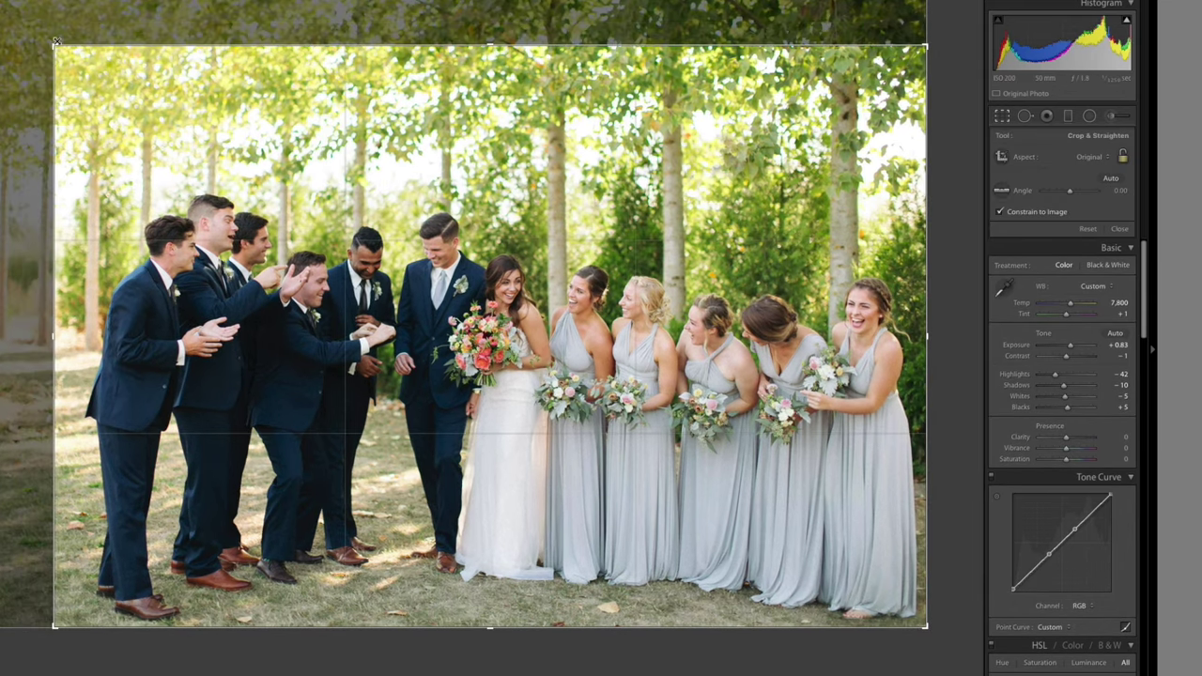
key(Return)
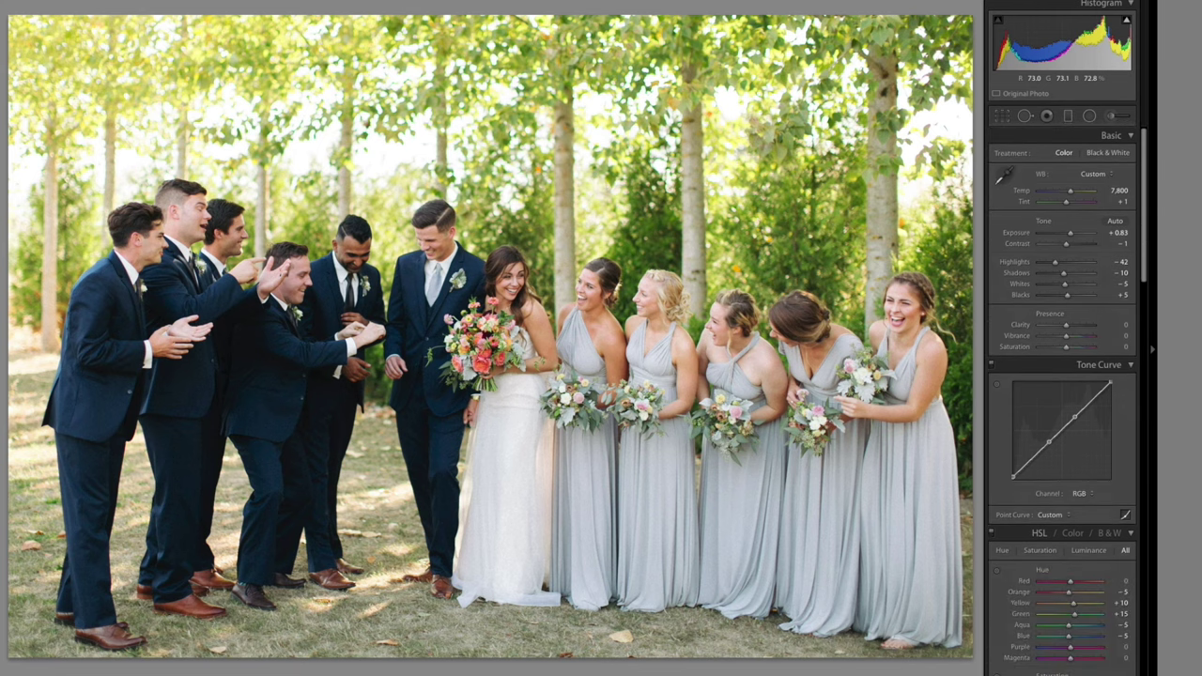
key(f)
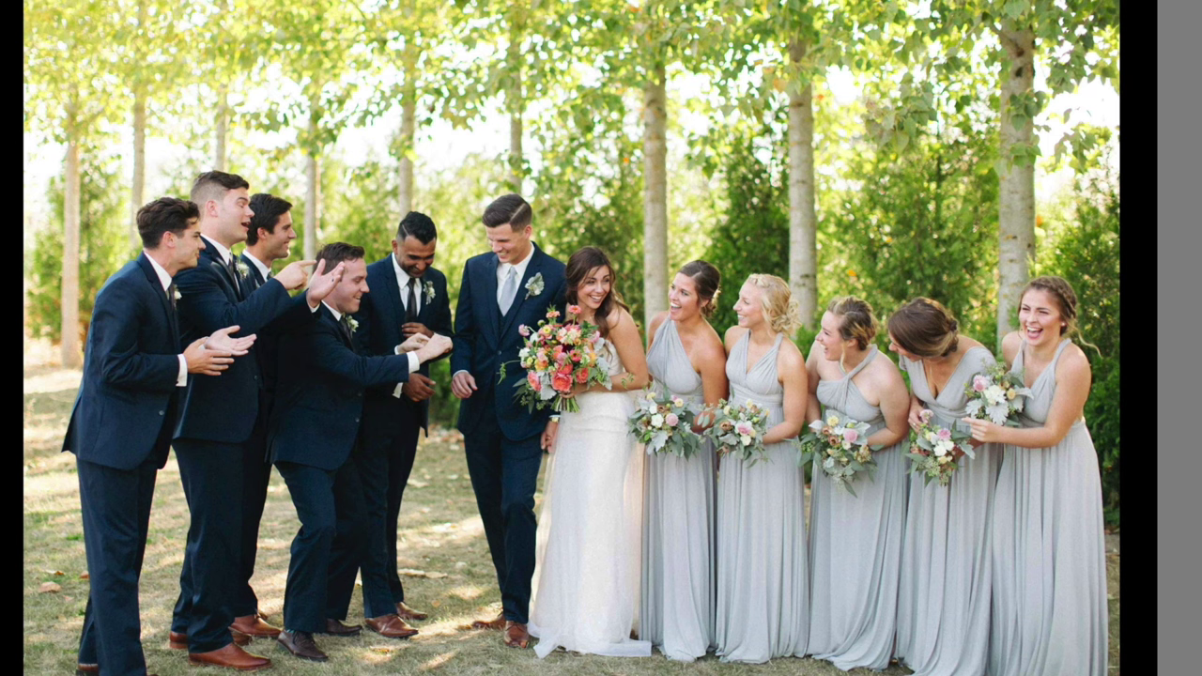
key(f)
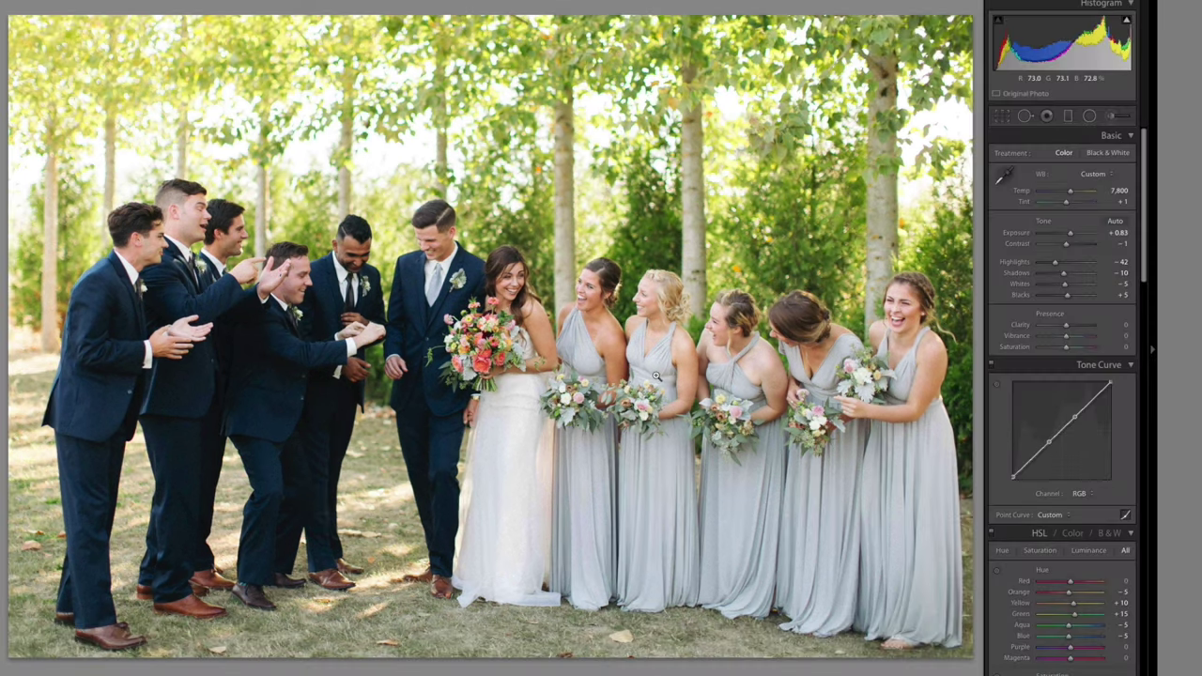
On the first straight-on photo of the group cheering with raised arms, set exposure to +0.12 and orange saturation to +35.
key(Right)
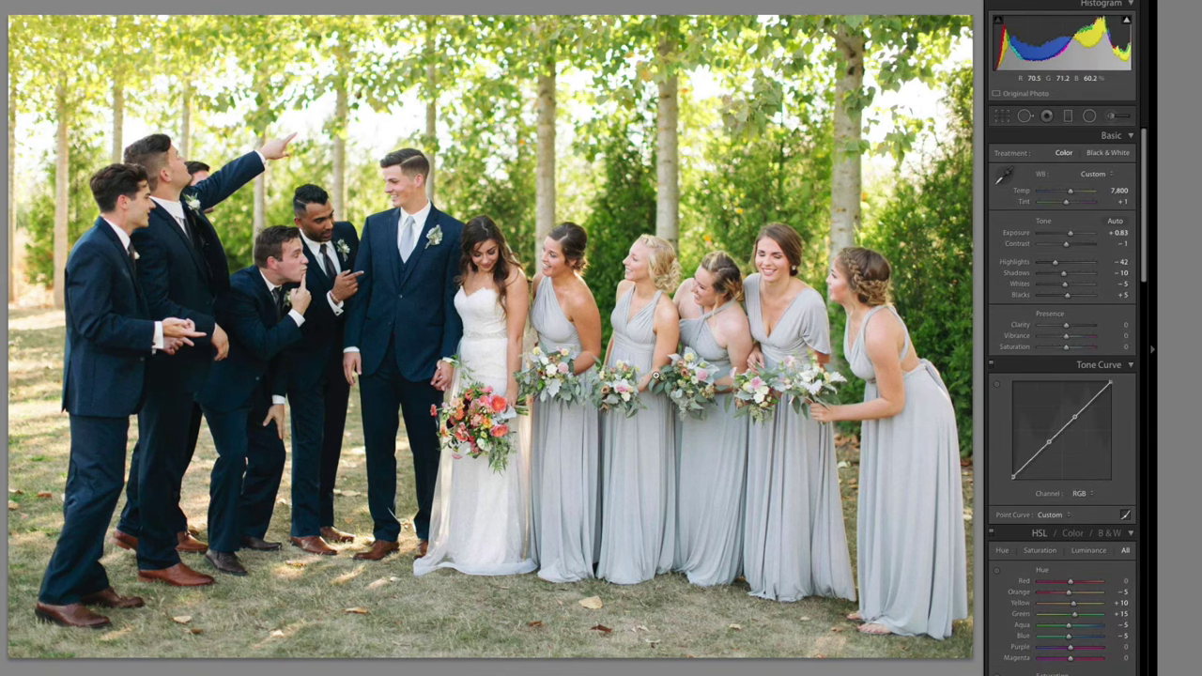
key(Right)
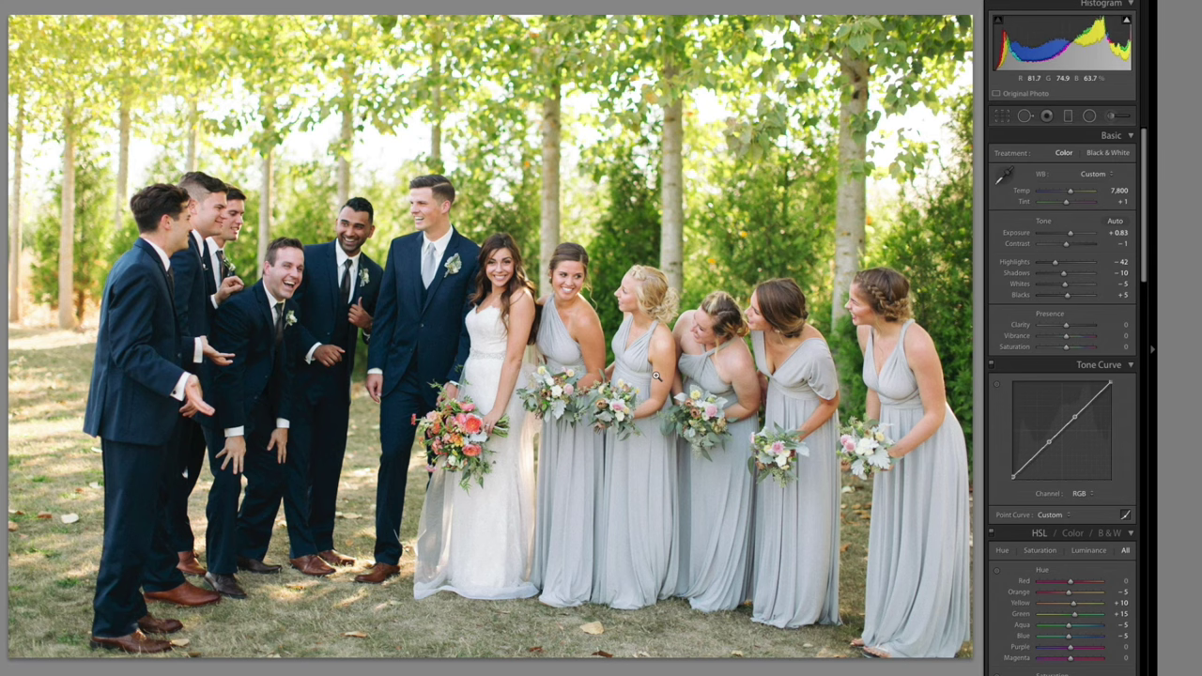
key(Right)
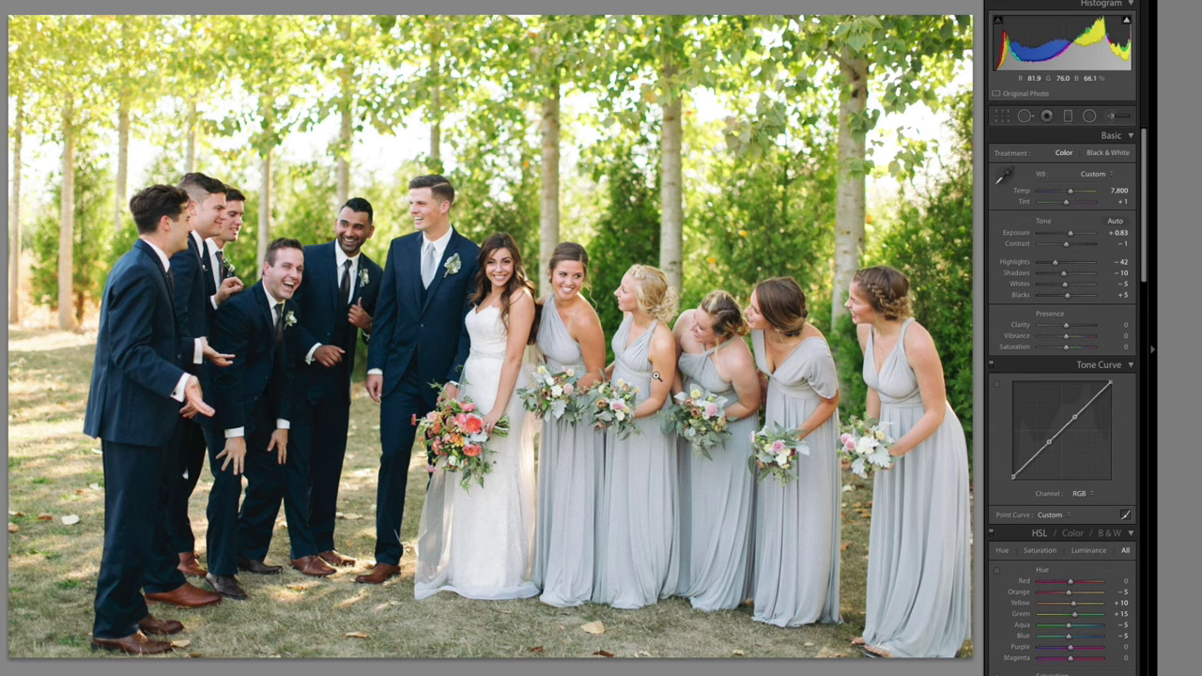
key(Right)
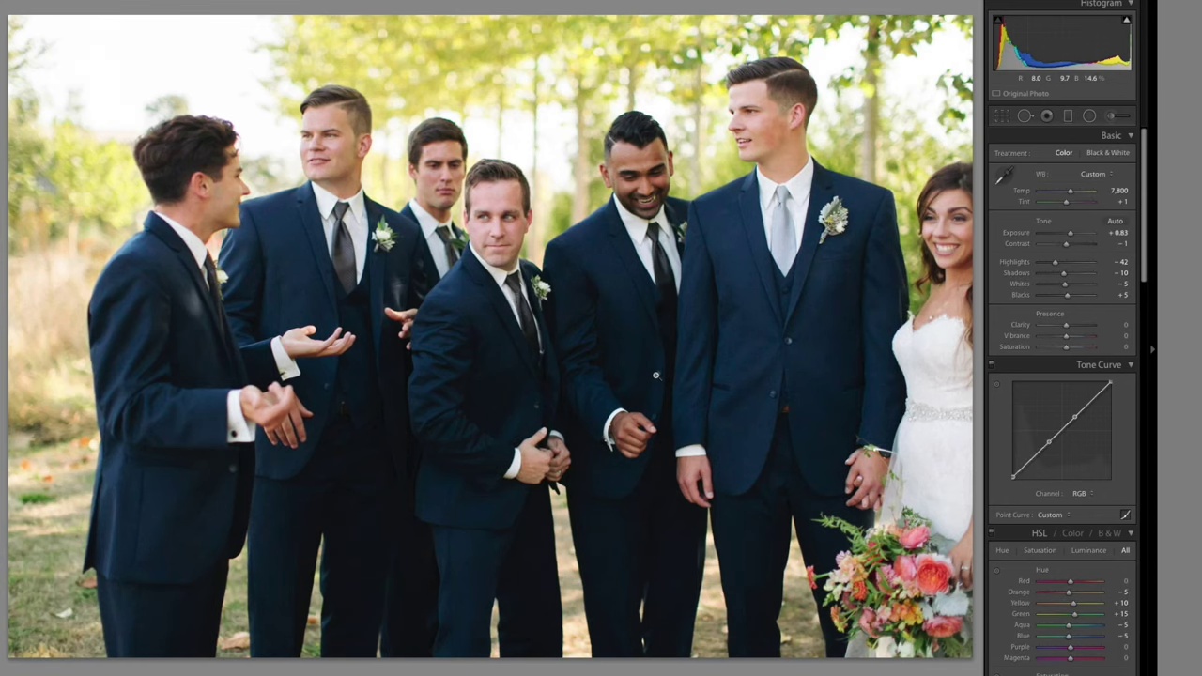
key(Right)
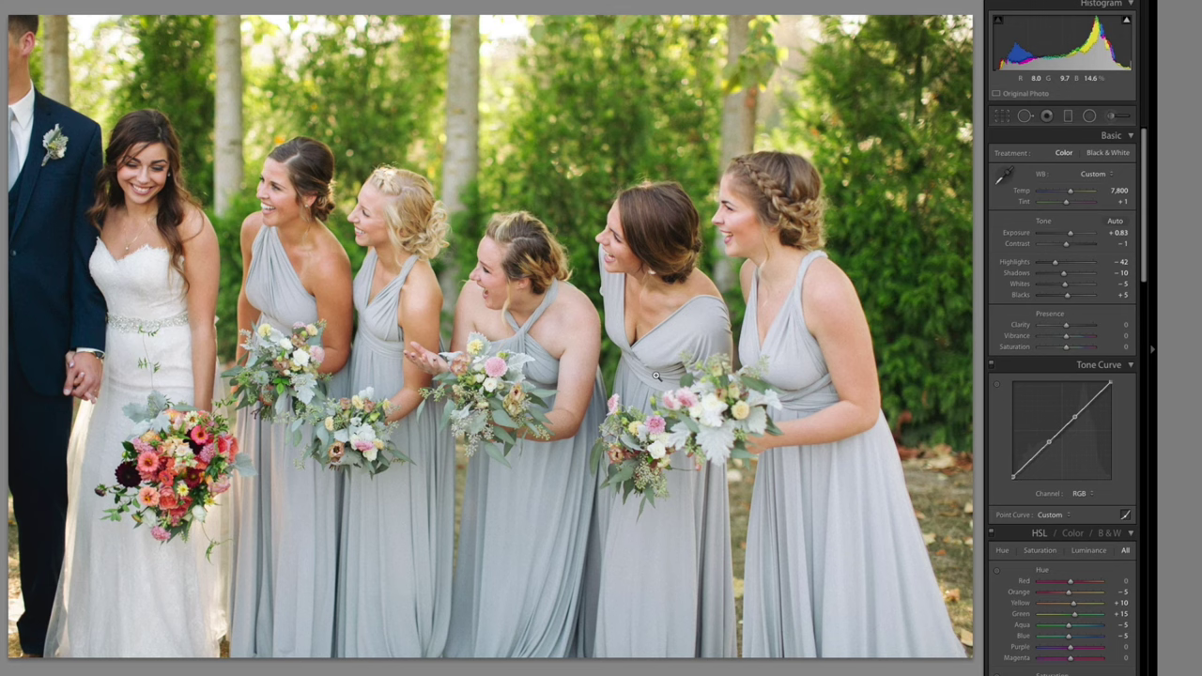
key(Right)
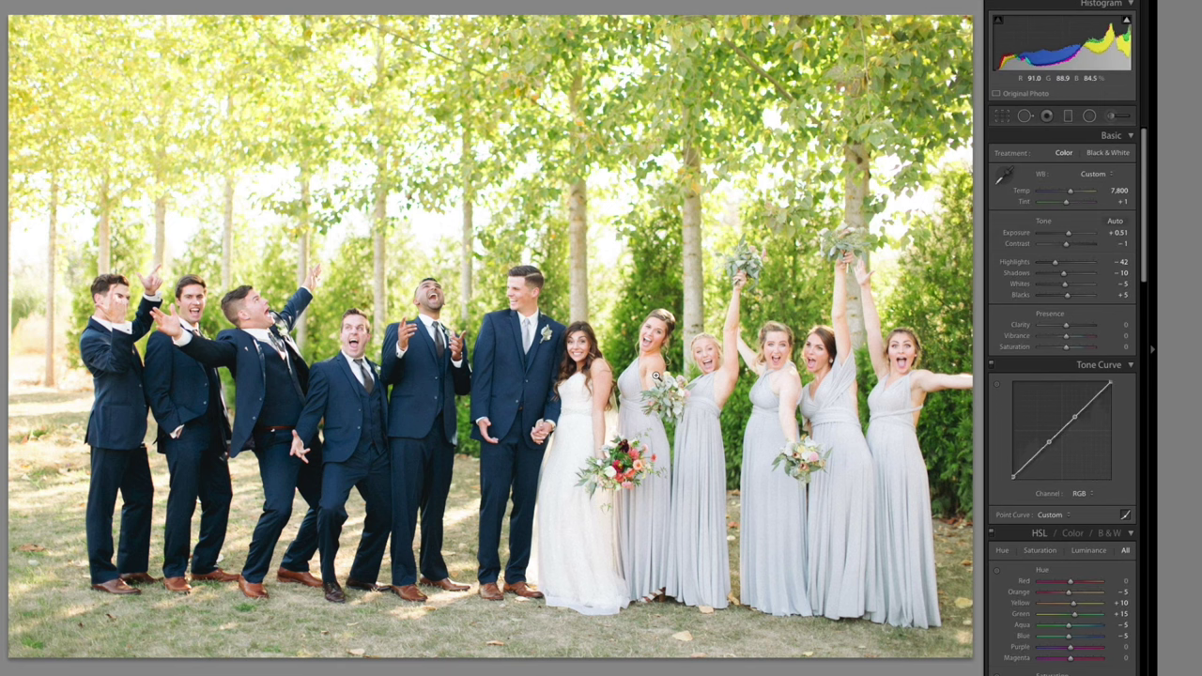
key(minus)
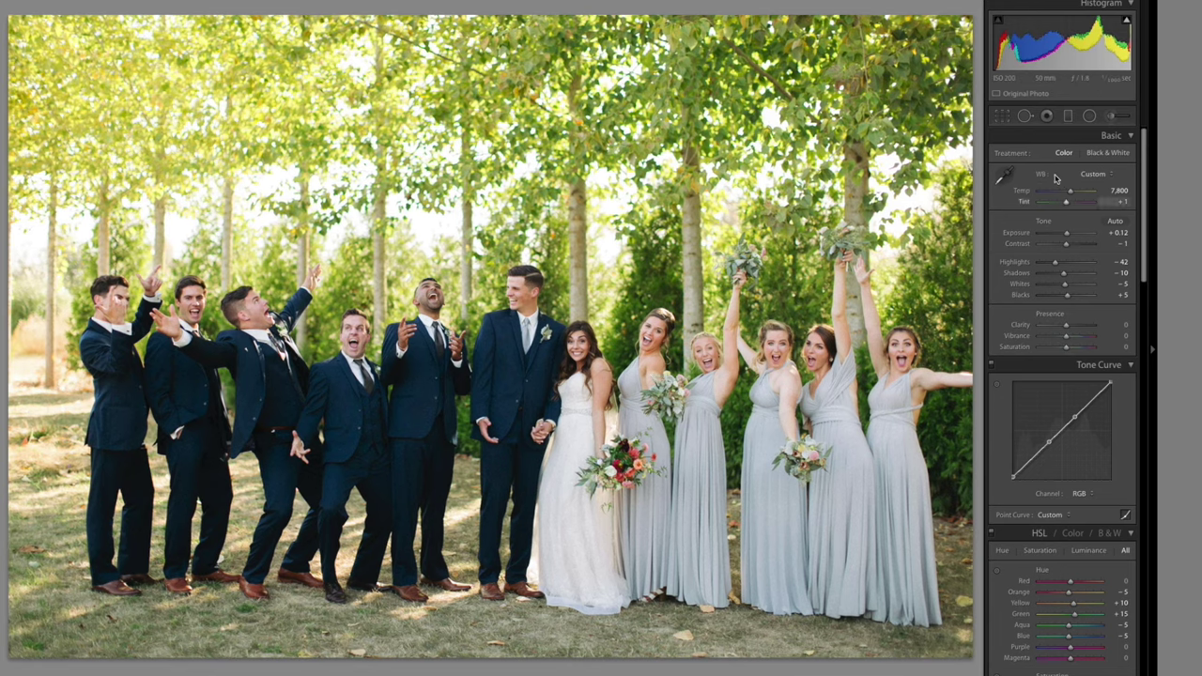
scroll(1065, 225, down, 10)
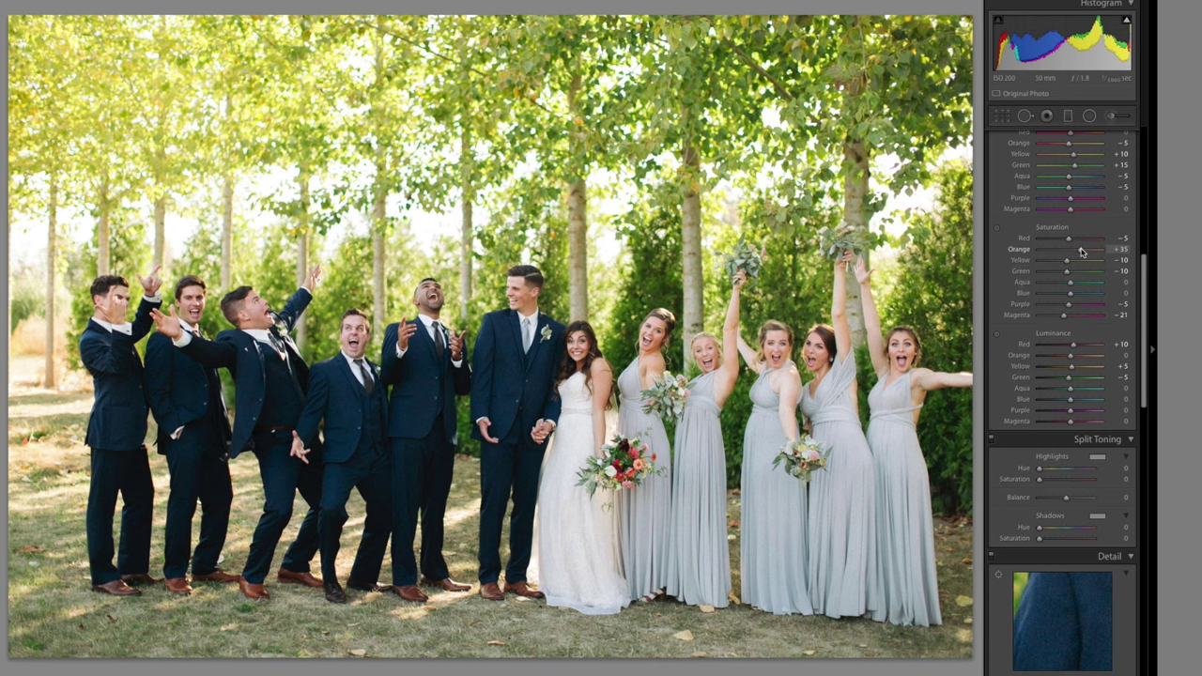
scroll(1081, 254, up, 10)
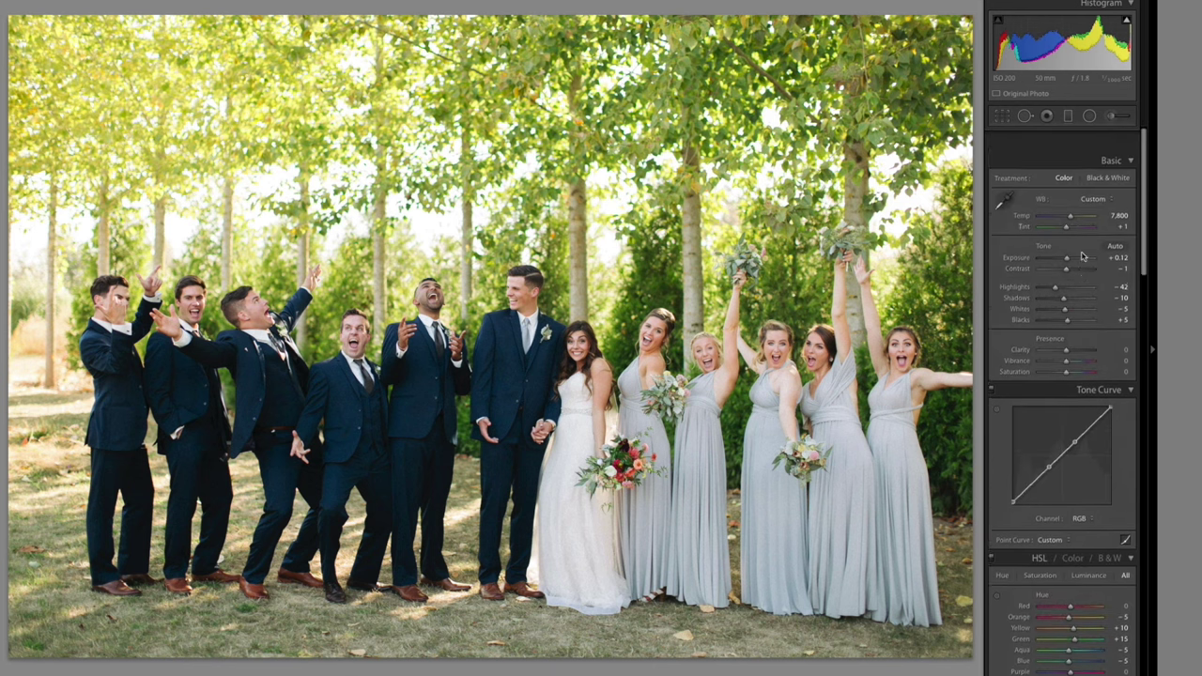
Check the bridesmaids' skin tones up close and set the cheering photo's red saturation to 0.
click(912, 363)
scroll(1104, 455, down, 6)
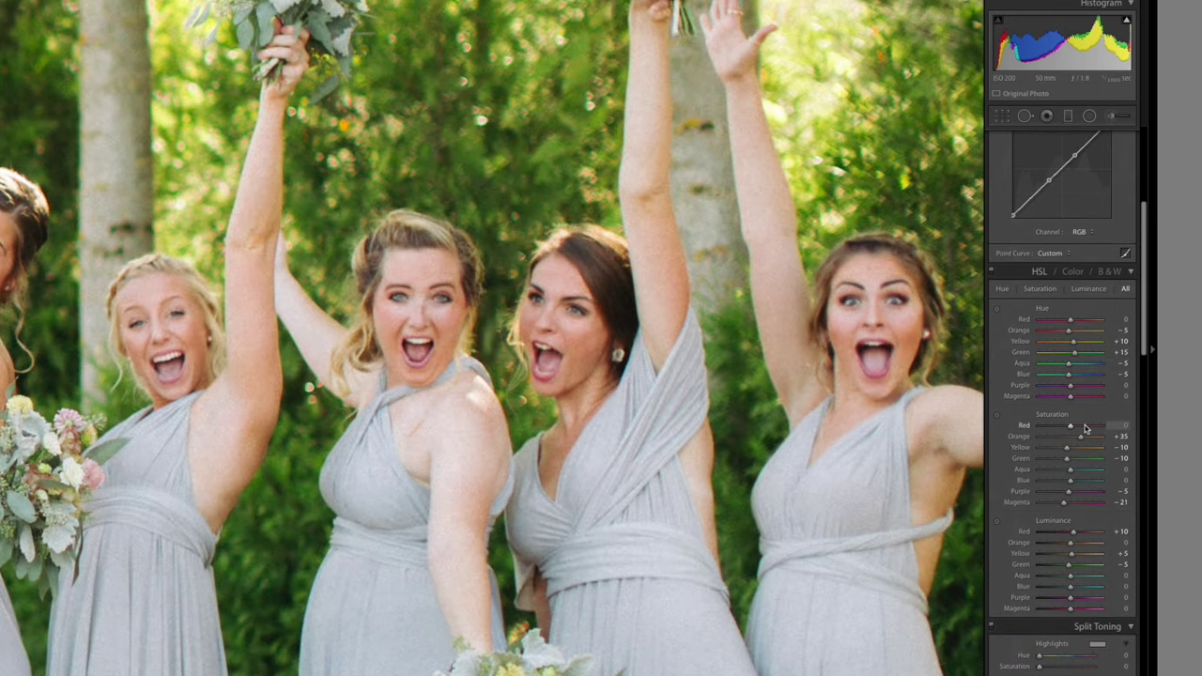
click(932, 413)
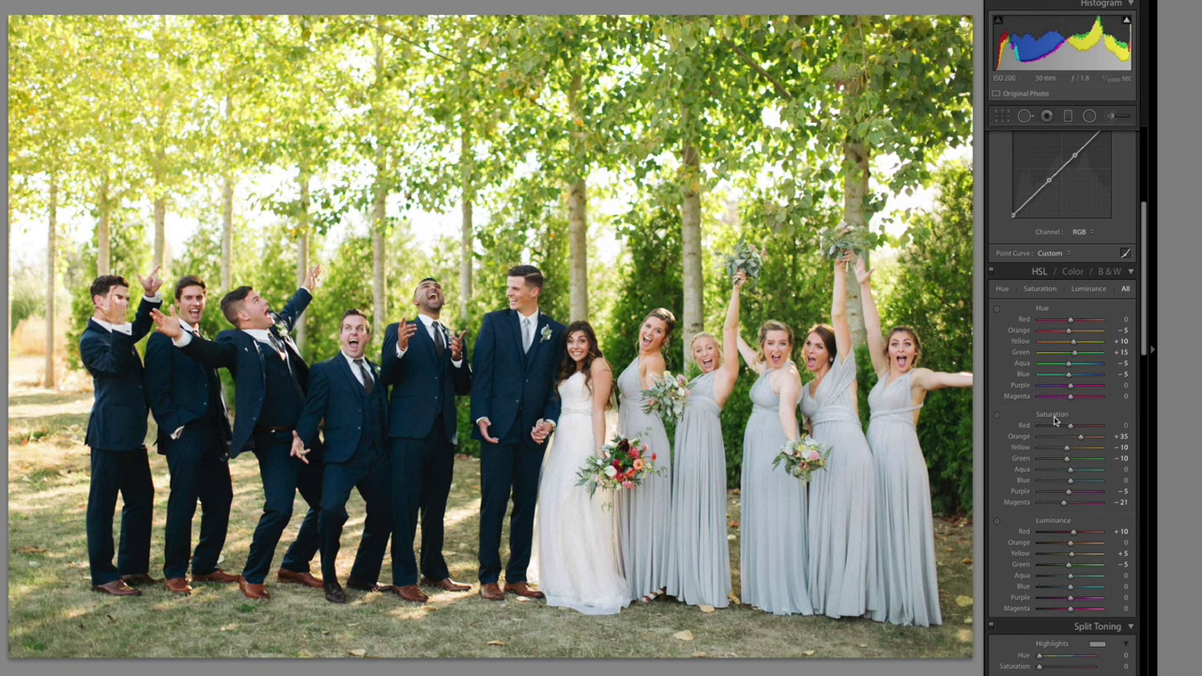
Copy the cheering photo's develop settings and paste them onto the second straight-on cheering photo.
key(super+shift+c)
key(Return)
key(Right)
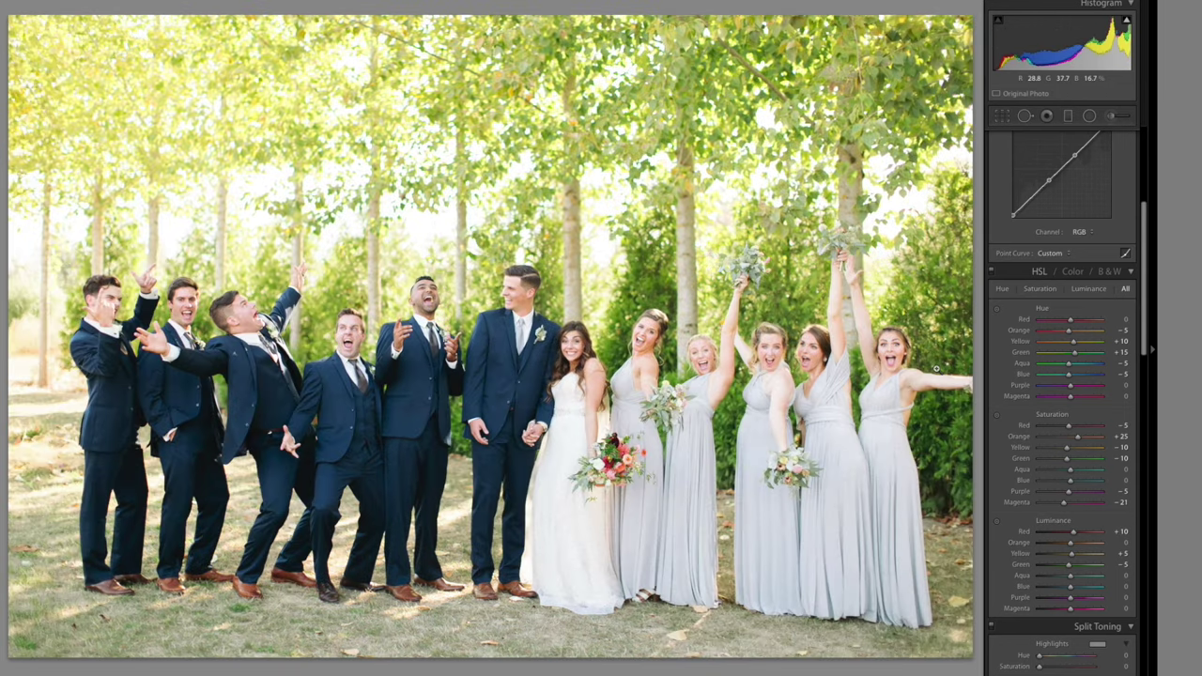
key(super+shift+v)
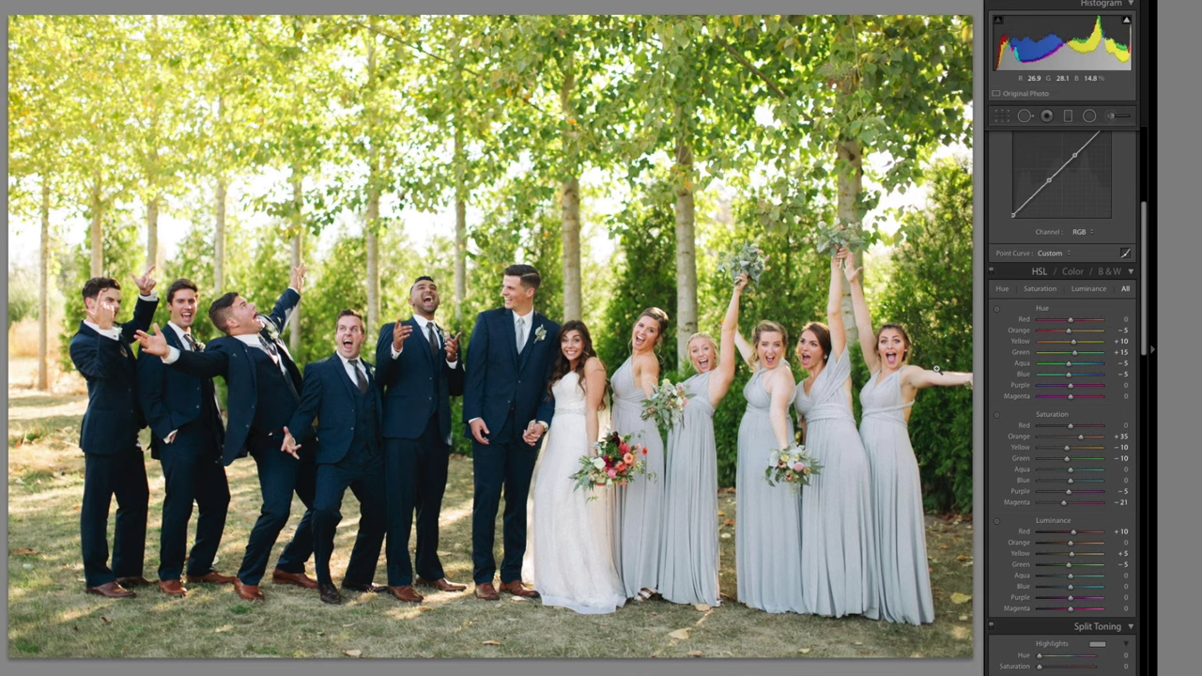
Compare the two straight-on cheering photos and paste the copied settings onto the angled cheering photo.
key(Right)
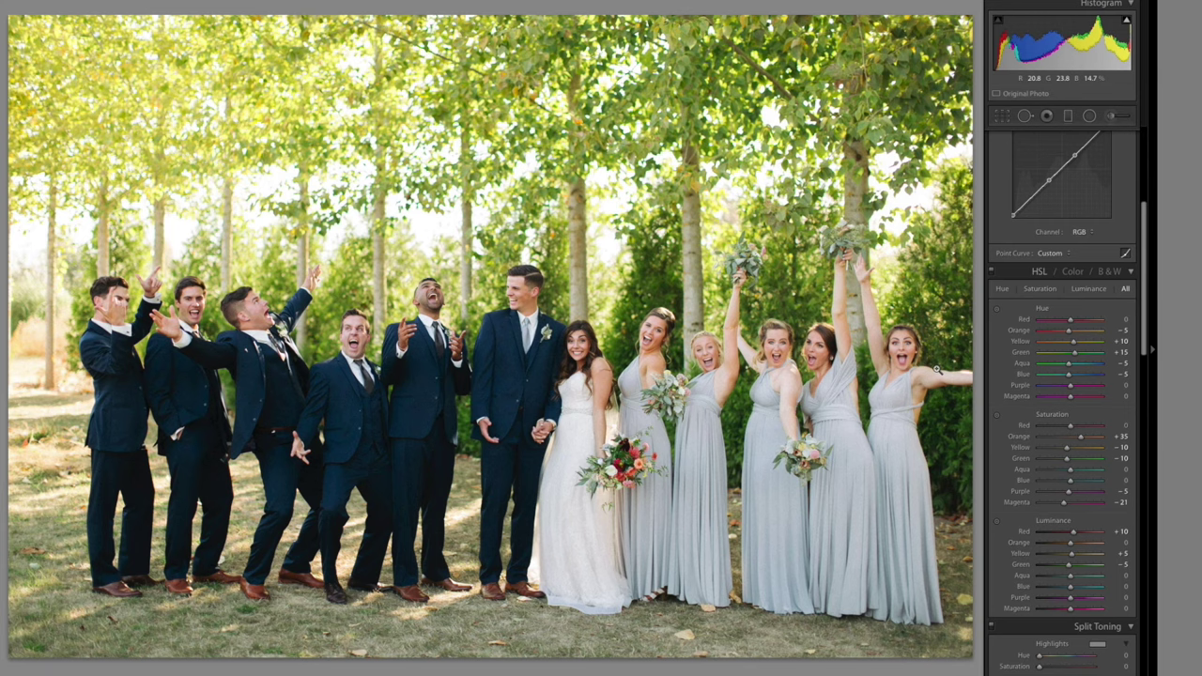
key(Right)
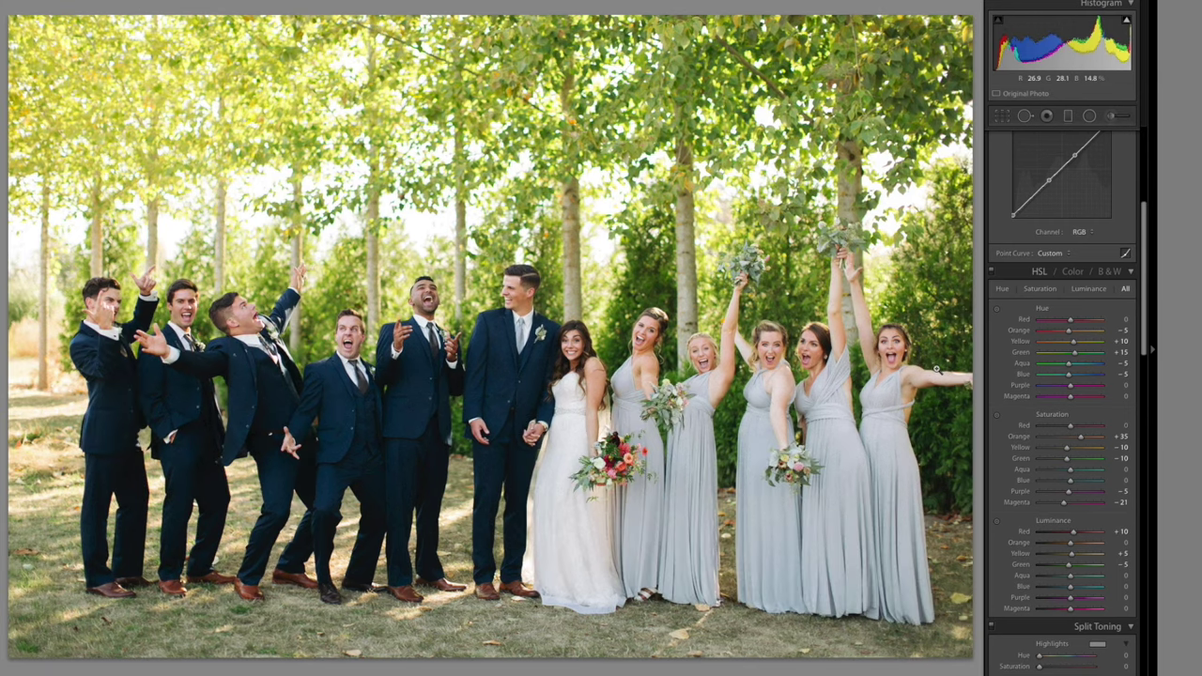
key(Right)
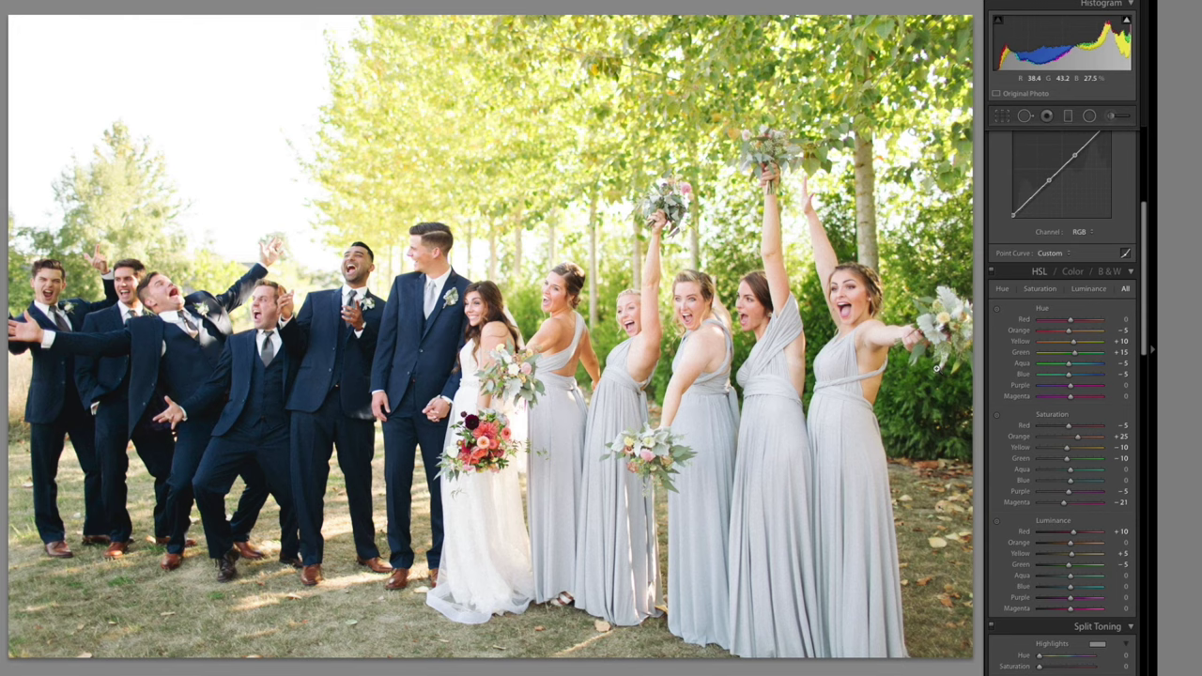
key(Right)
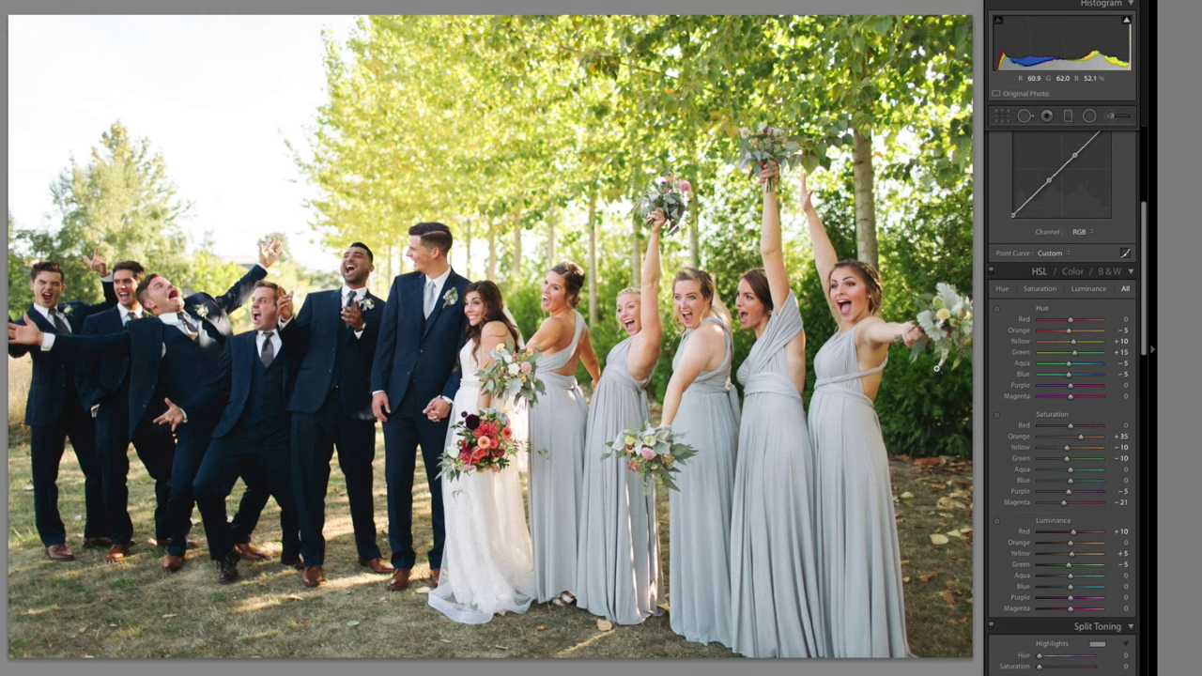
Paste the copied develop settings onto the straight-on photo of the couple kissing and set its exposure to +0.35.
key(Right)
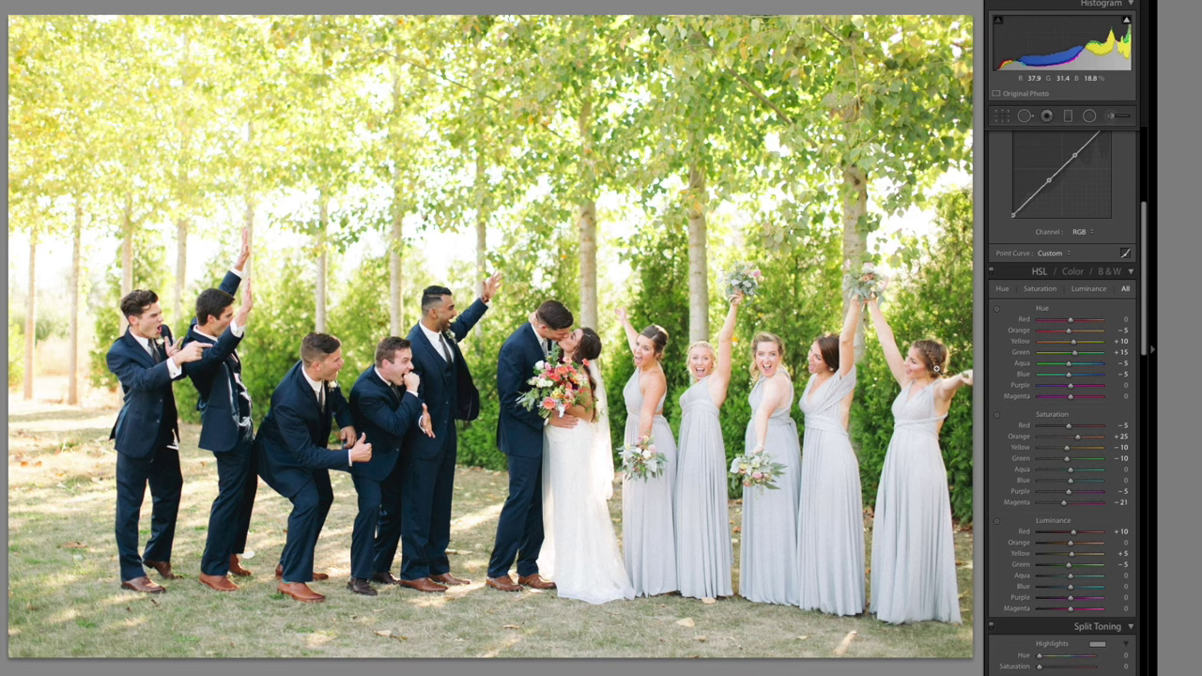
key(Right)
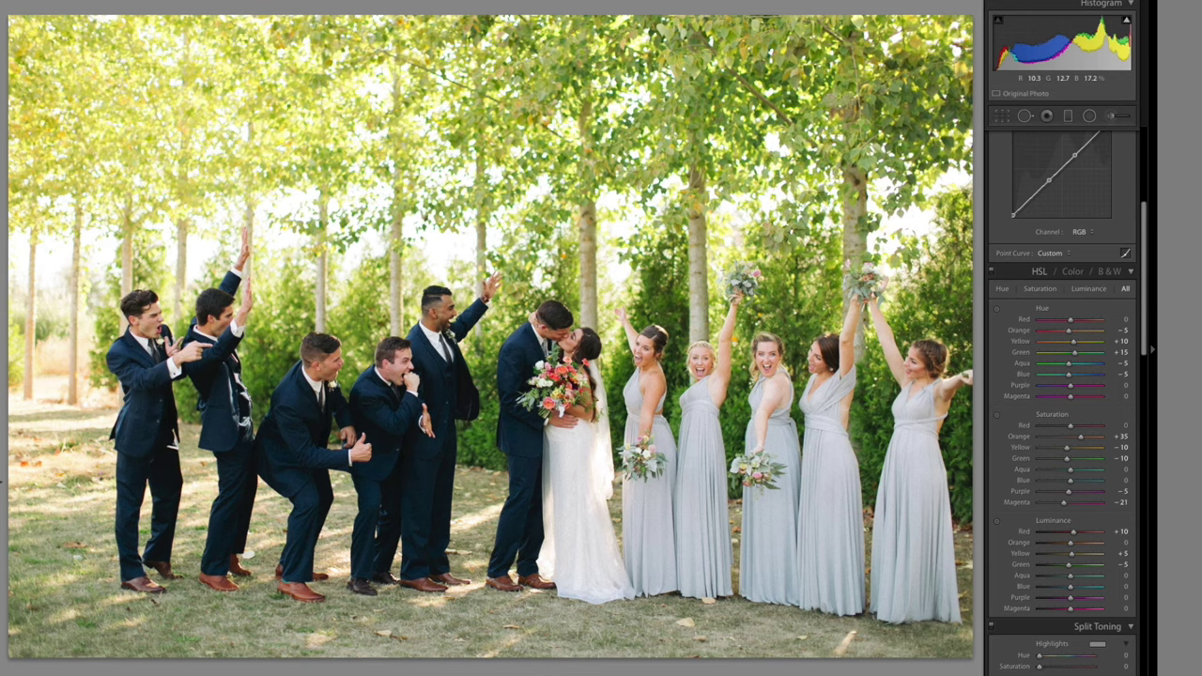
key(w)
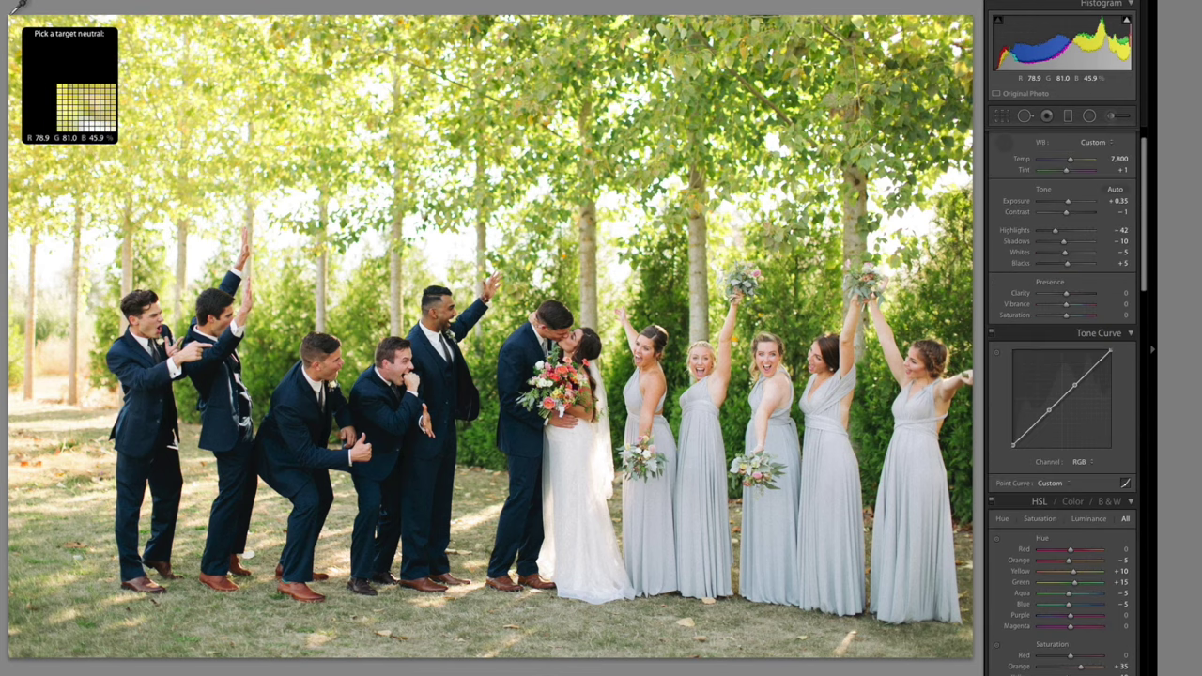
Crop the straight-on kissing photo tighter around the group, trimming empty space beside the groomsmen and above the party.
key(r)
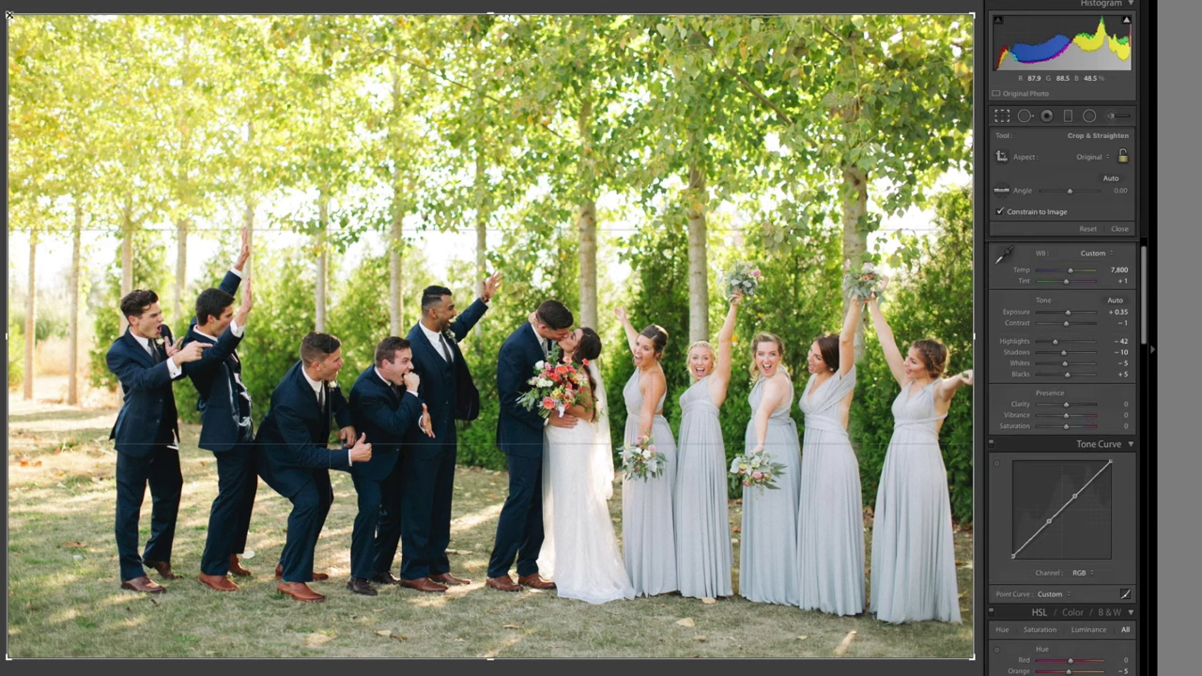
drag(9, 14, 42, 45)
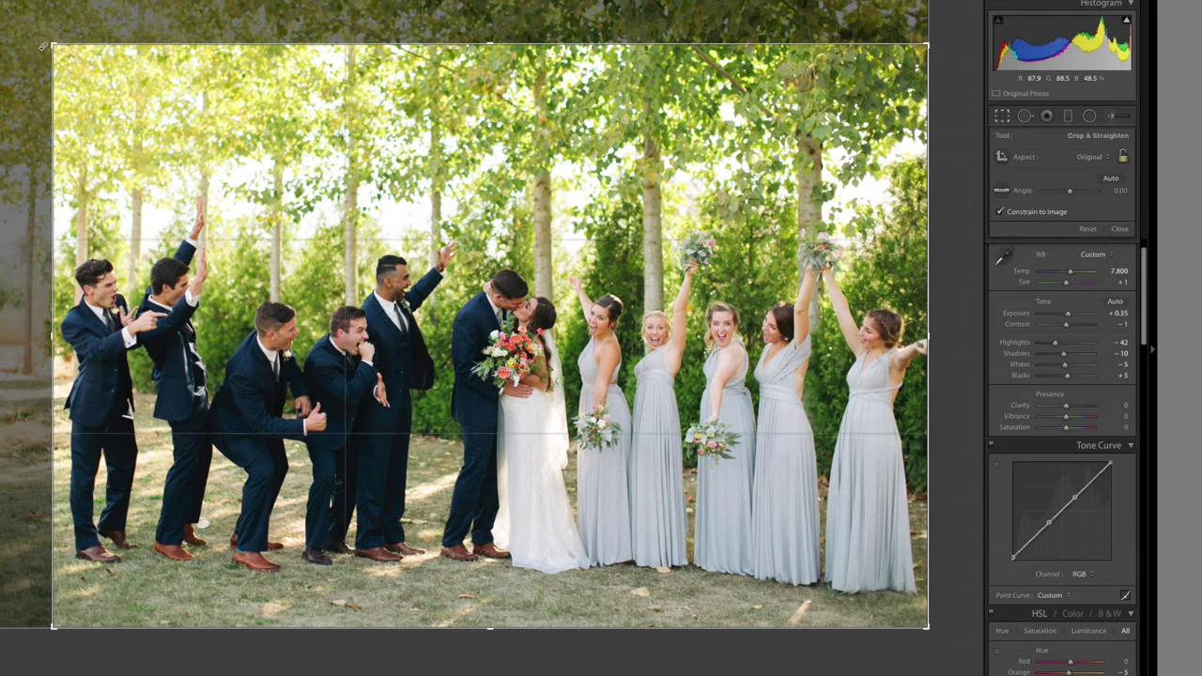
key(Return)
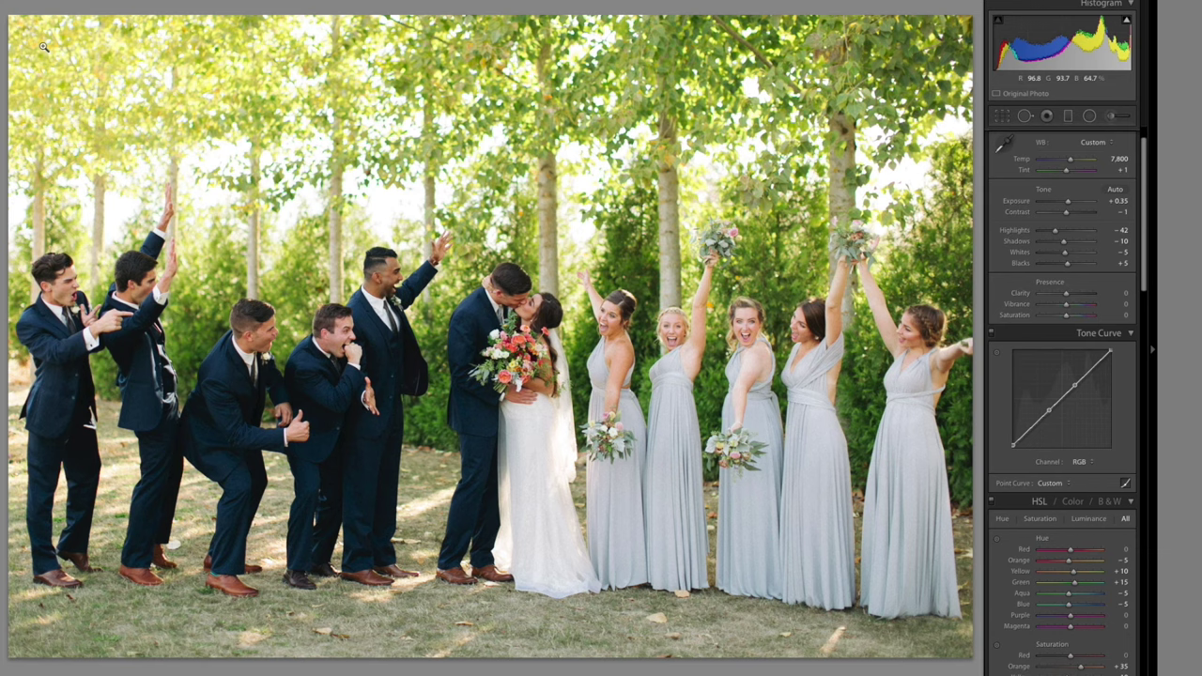
Set the exposure of the angled kissing photo to +0.28.
key(Right)
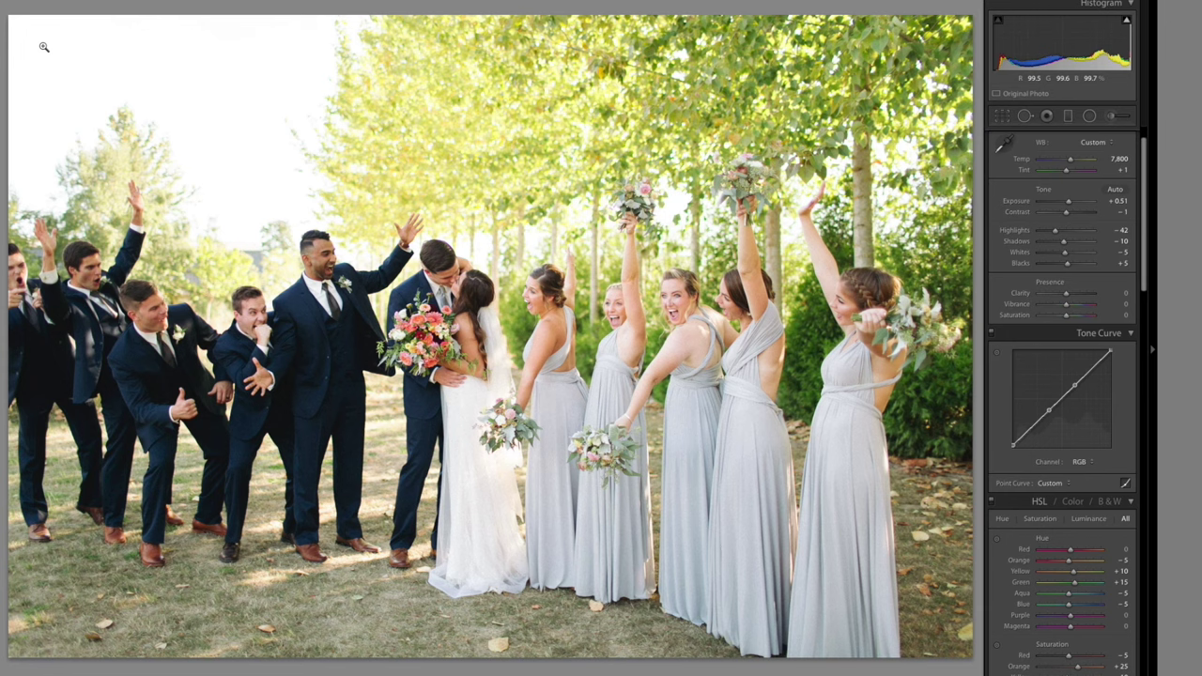
key(minus)
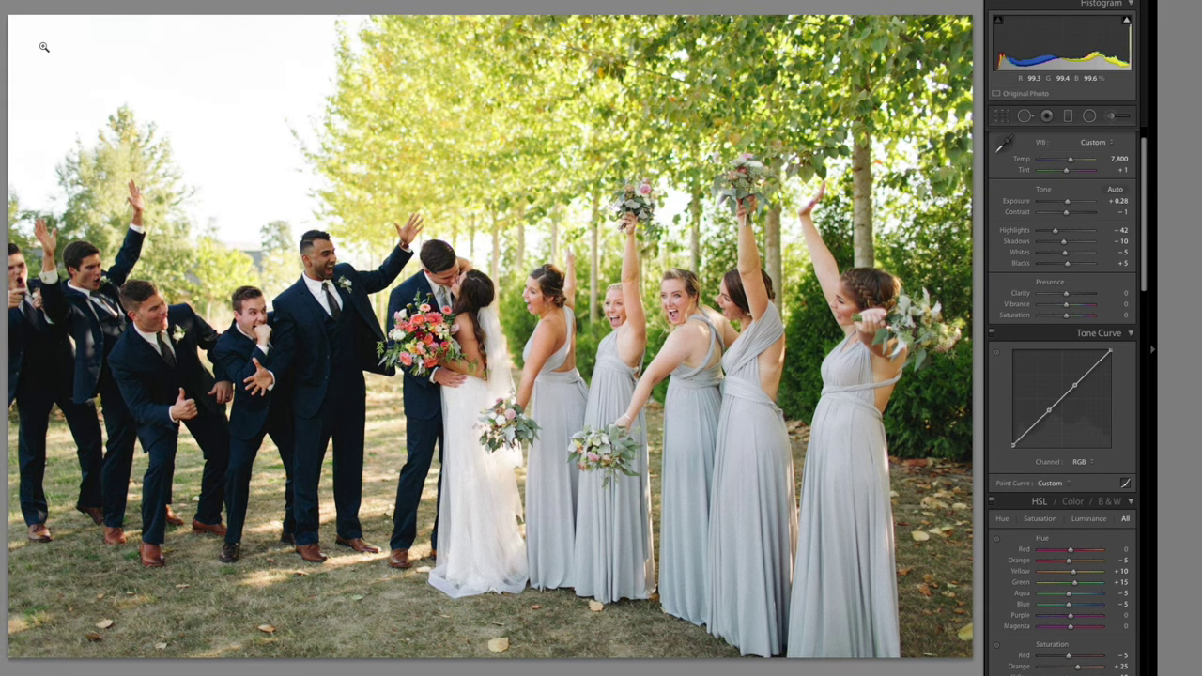
Apply the Eriks BW Less Grain preset to the next straight-on kissing photo.
key(Right)
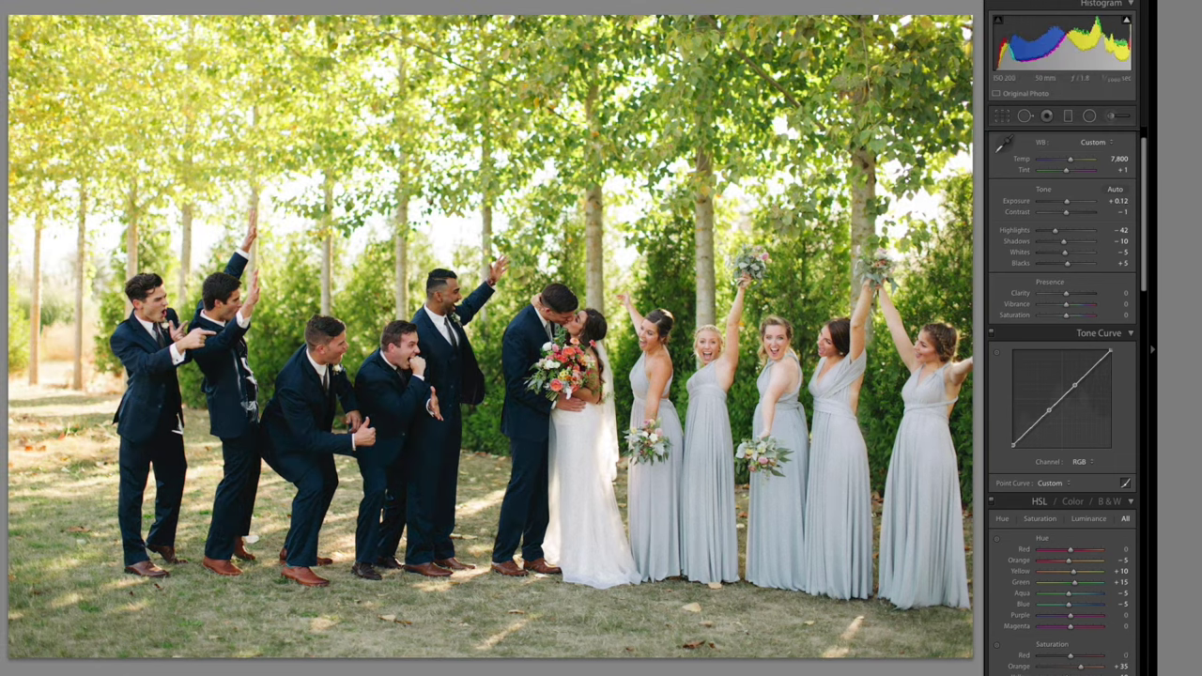
mouse_move(38, 203)
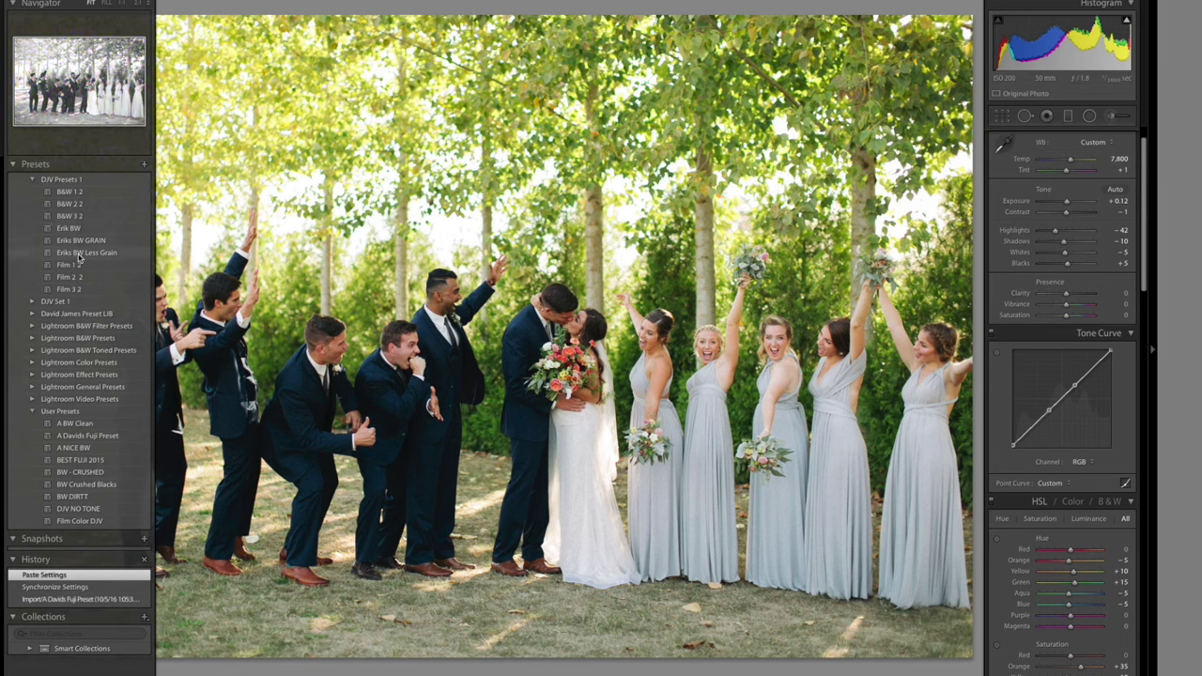
click(80, 253)
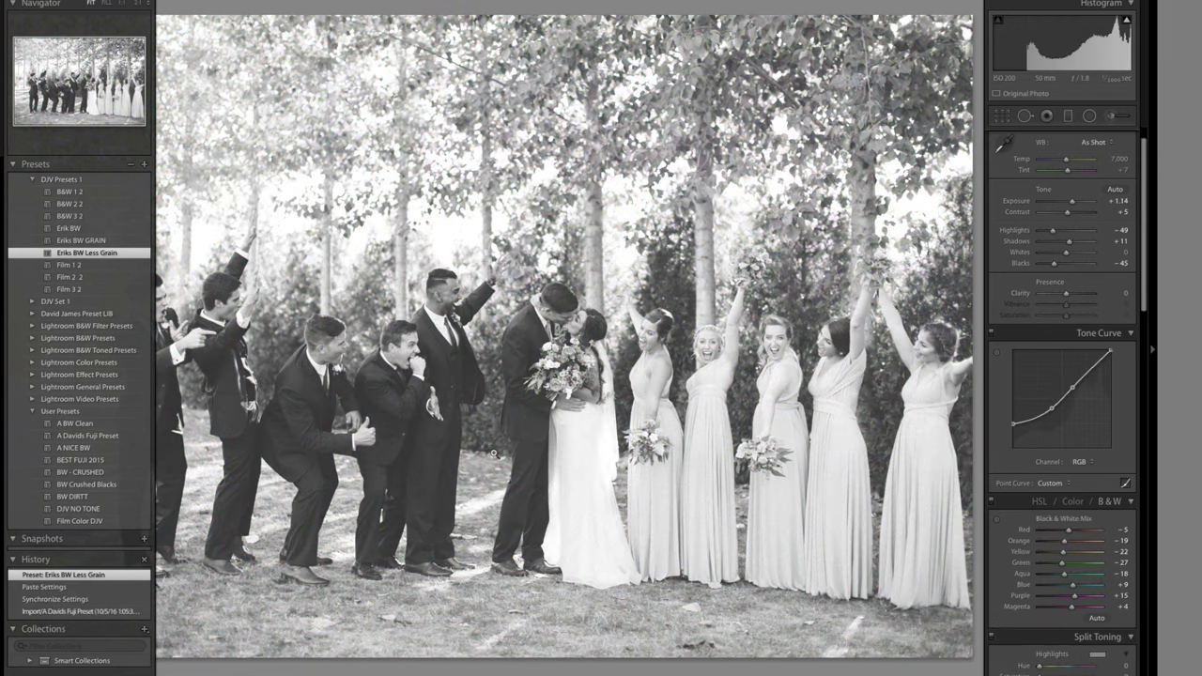
Crop the black-and-white kissing photo tighter around the wedding party and set its exposure to +0.91.
key(r)
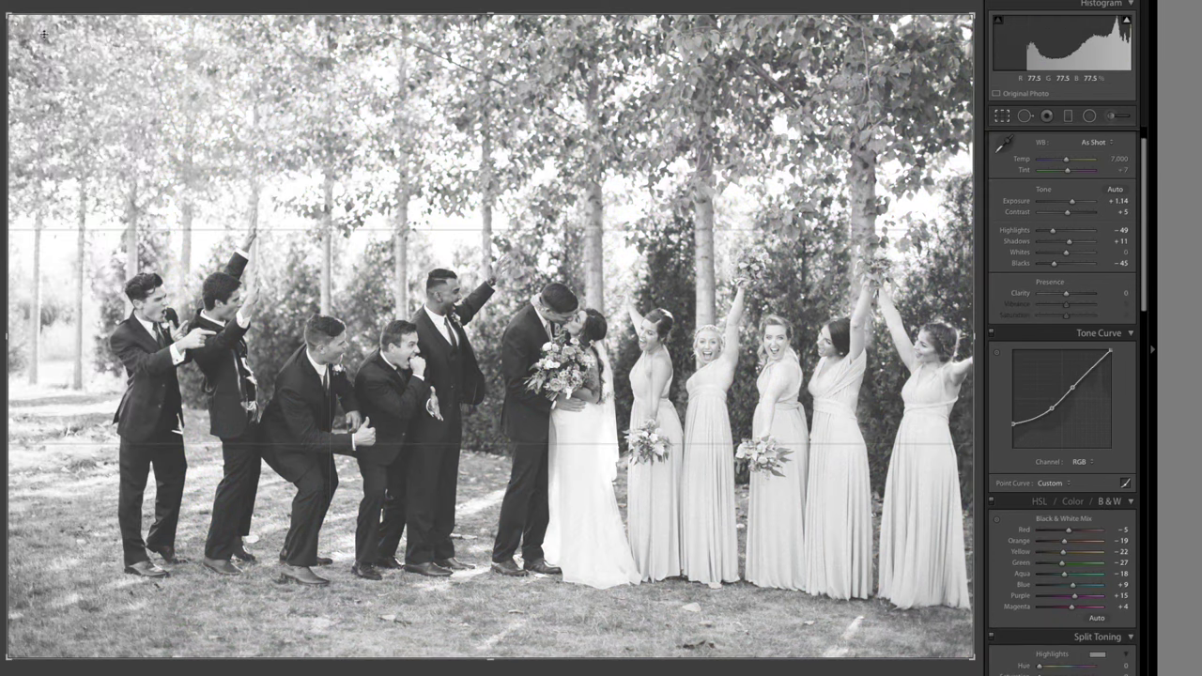
drag(8, 13, 106, 68)
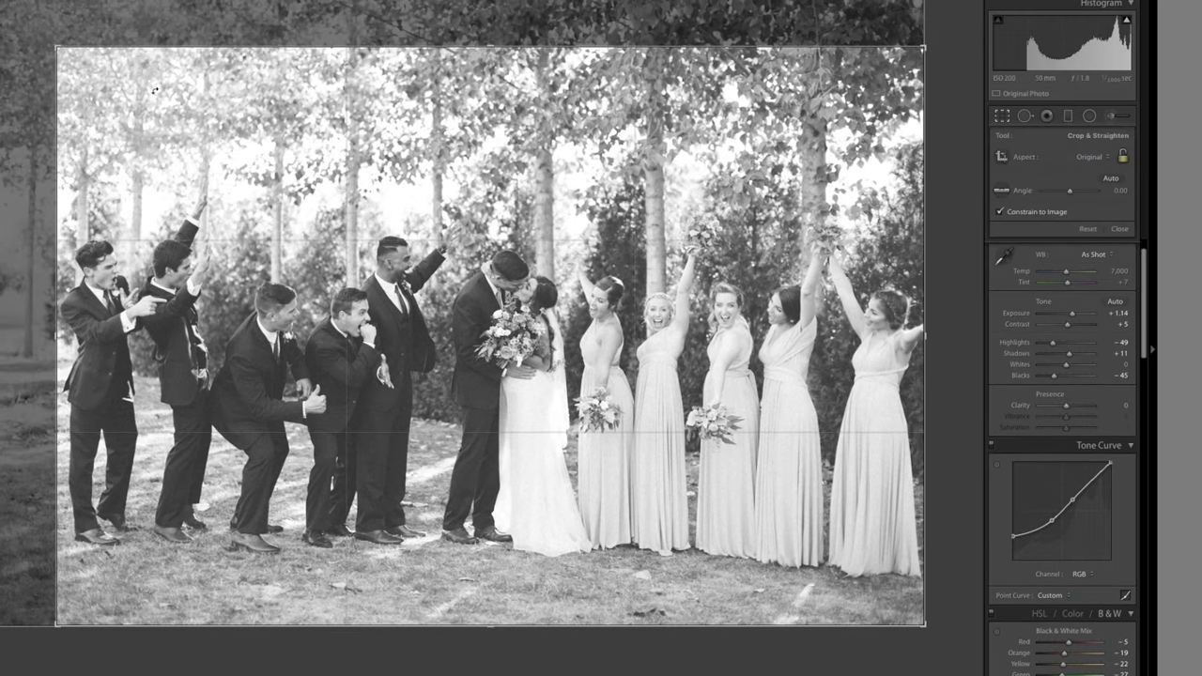
key(Return)
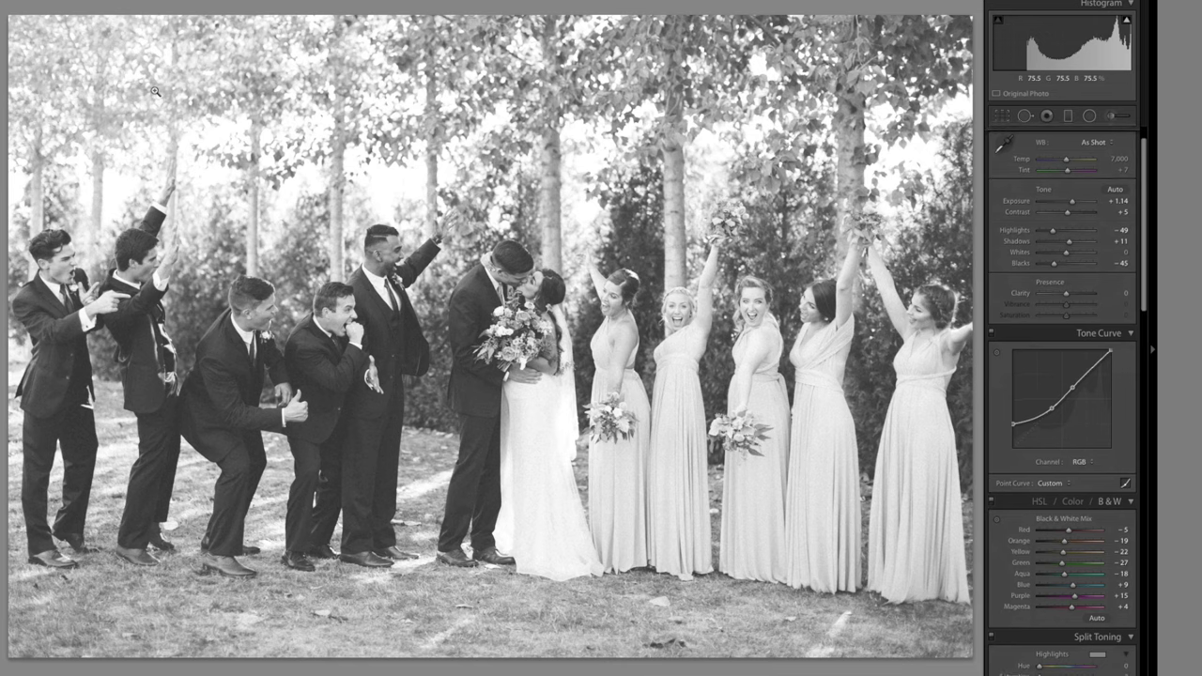
key(minus)
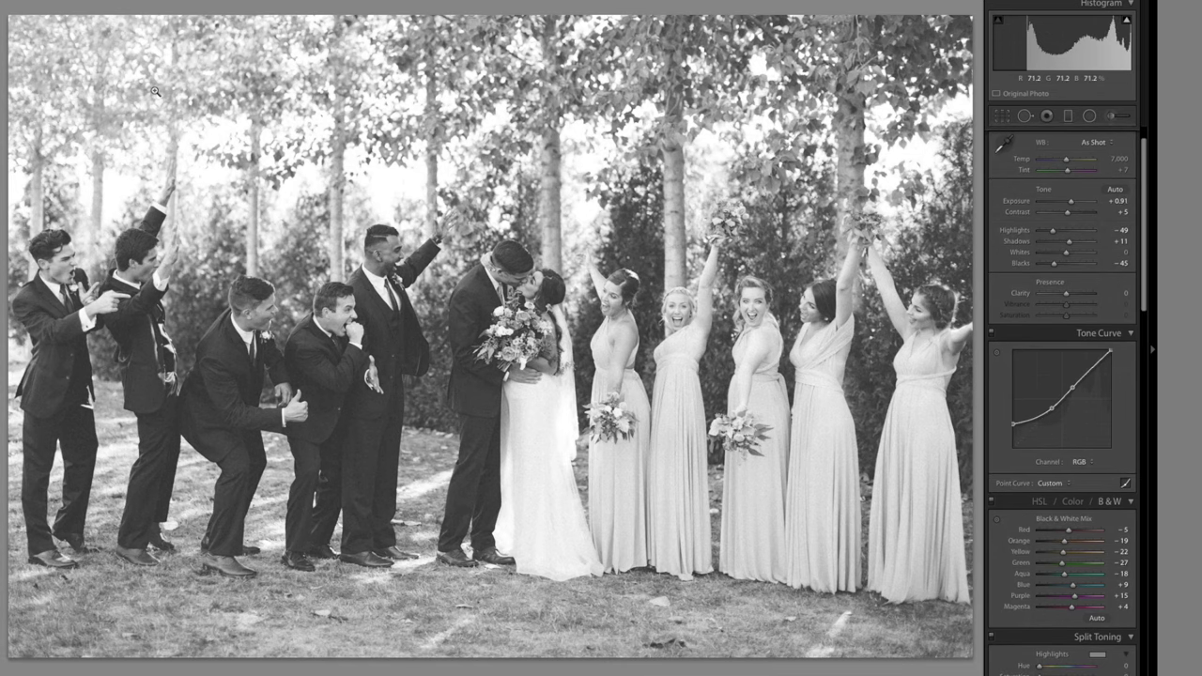
key(Right)
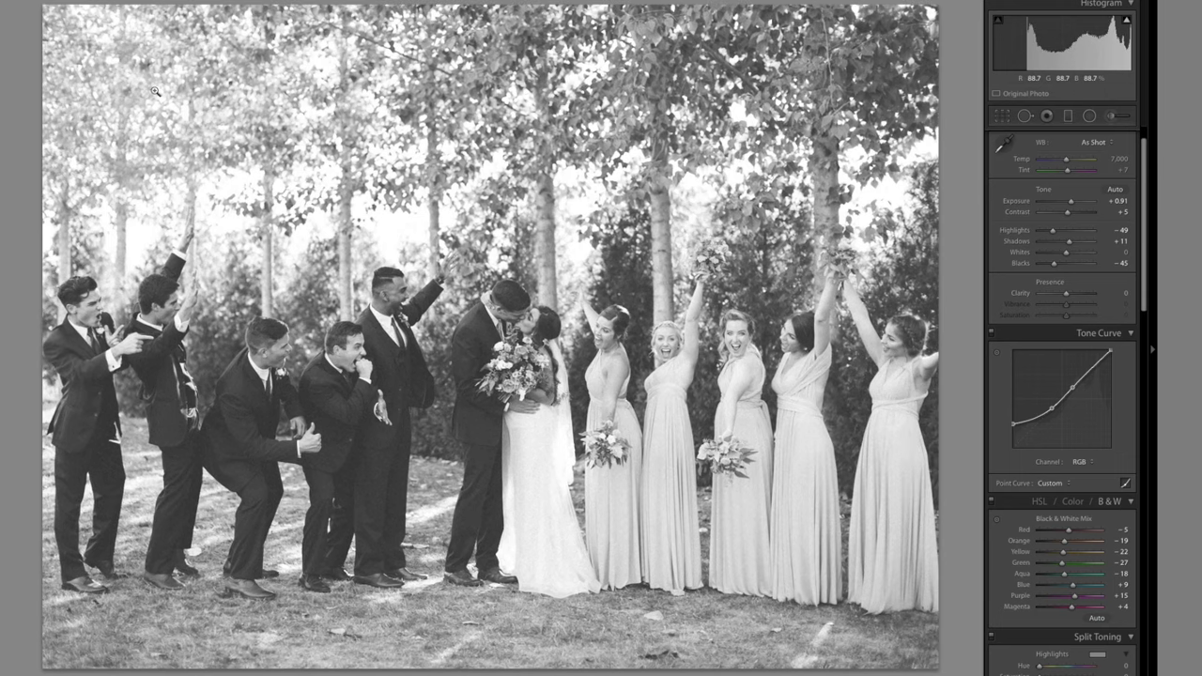
Crop the color photo of the wedding party leaning toward the couple slightly tighter around the group.
key(Right)
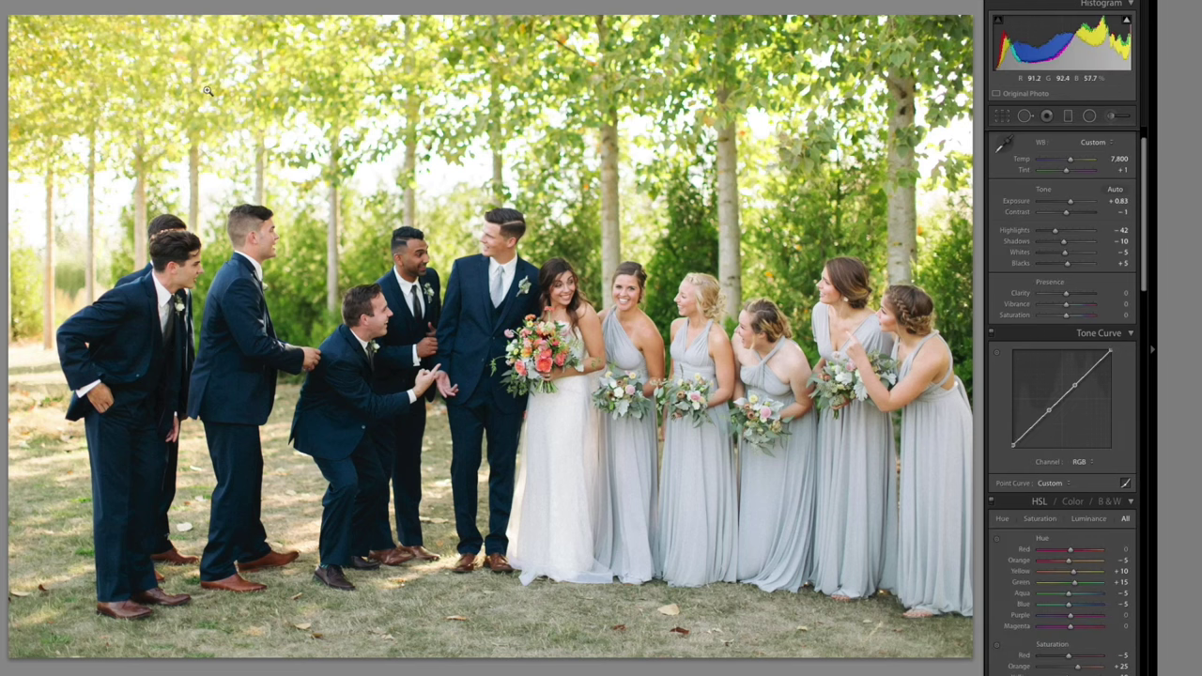
key(r)
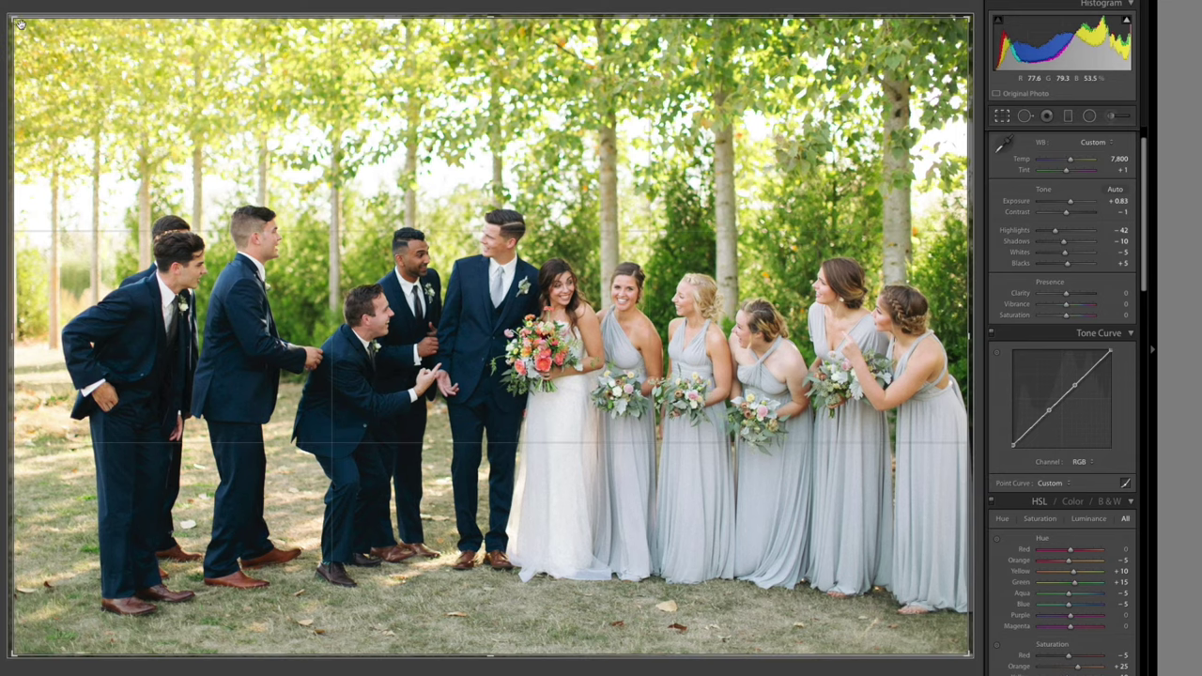
drag(13, 19, 31, 31)
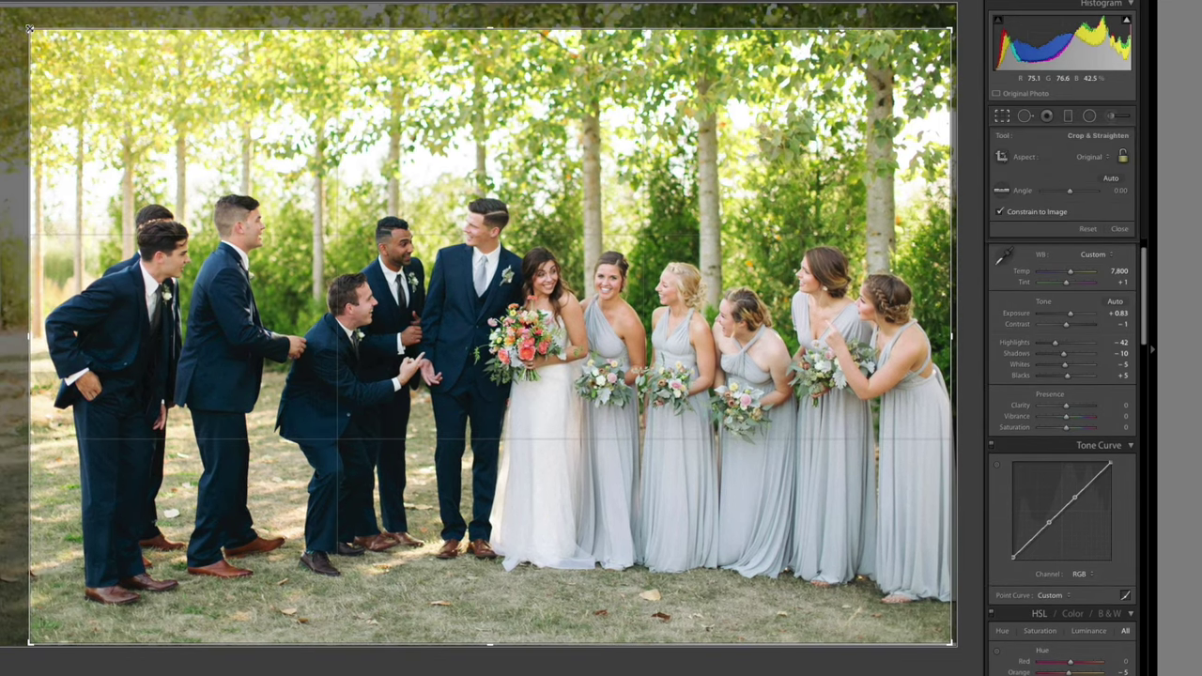
key(Return)
Open the first horizontal portrait of the bride with her bridesmaids and paste the copied develop settings onto it.
mouse_move(611, 672)
scroll(611, 672, down, 3)
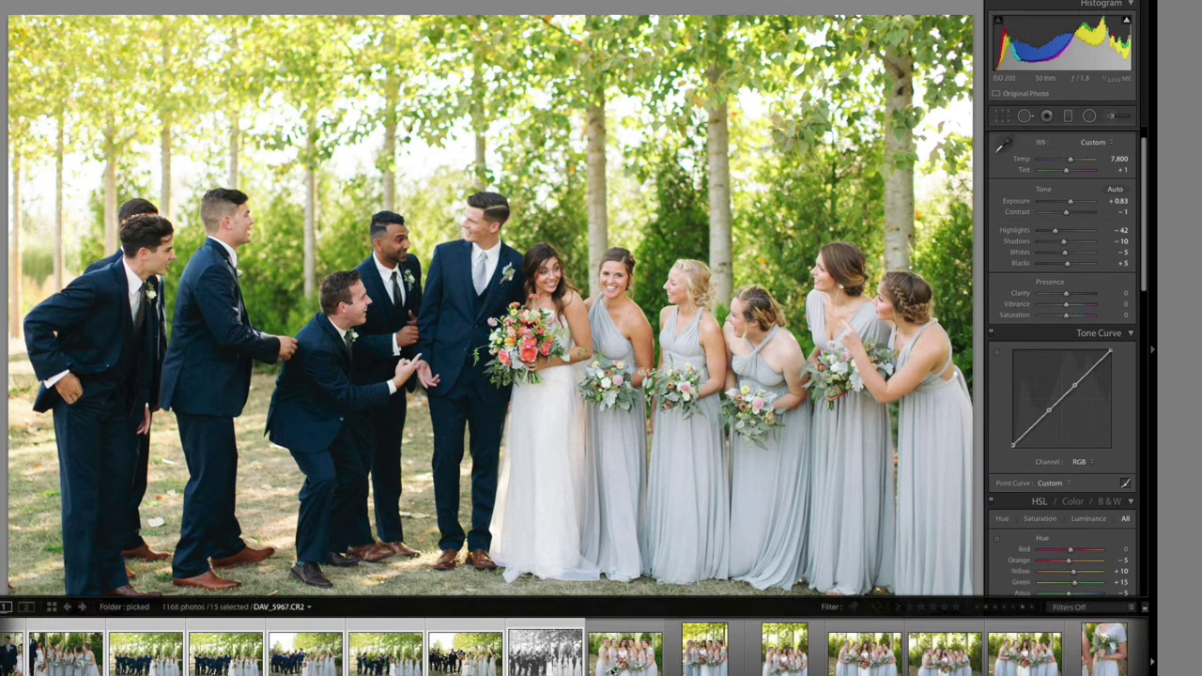
click(624, 666)
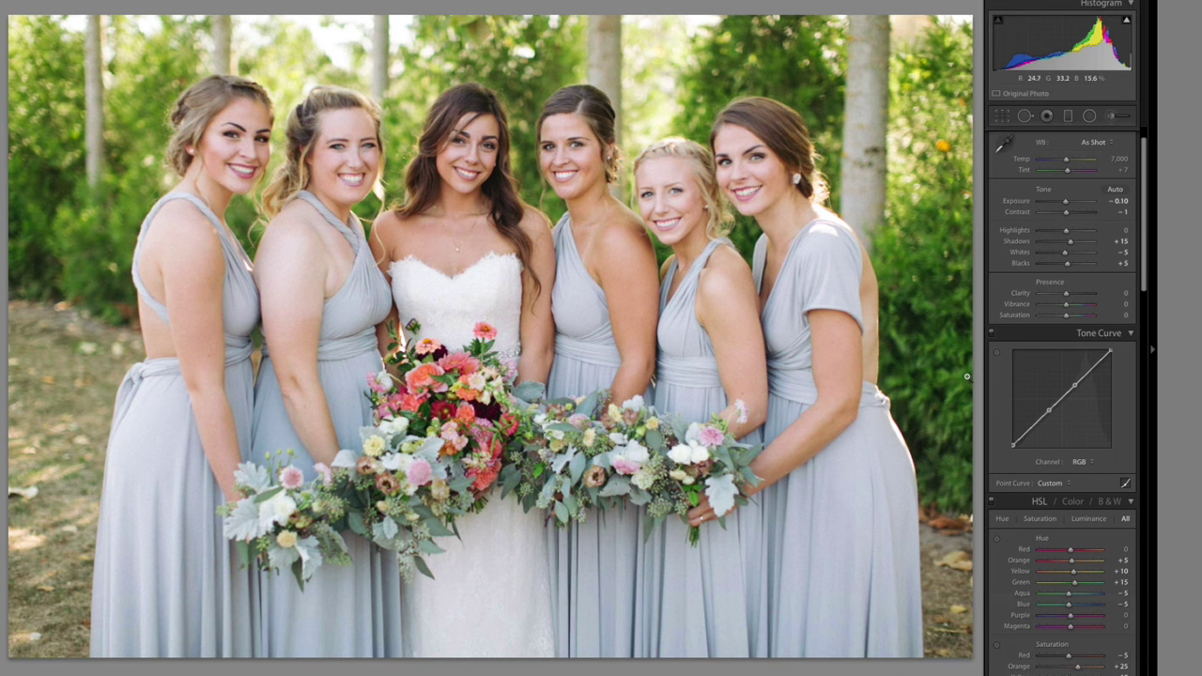
key(ctrl+shift+v)
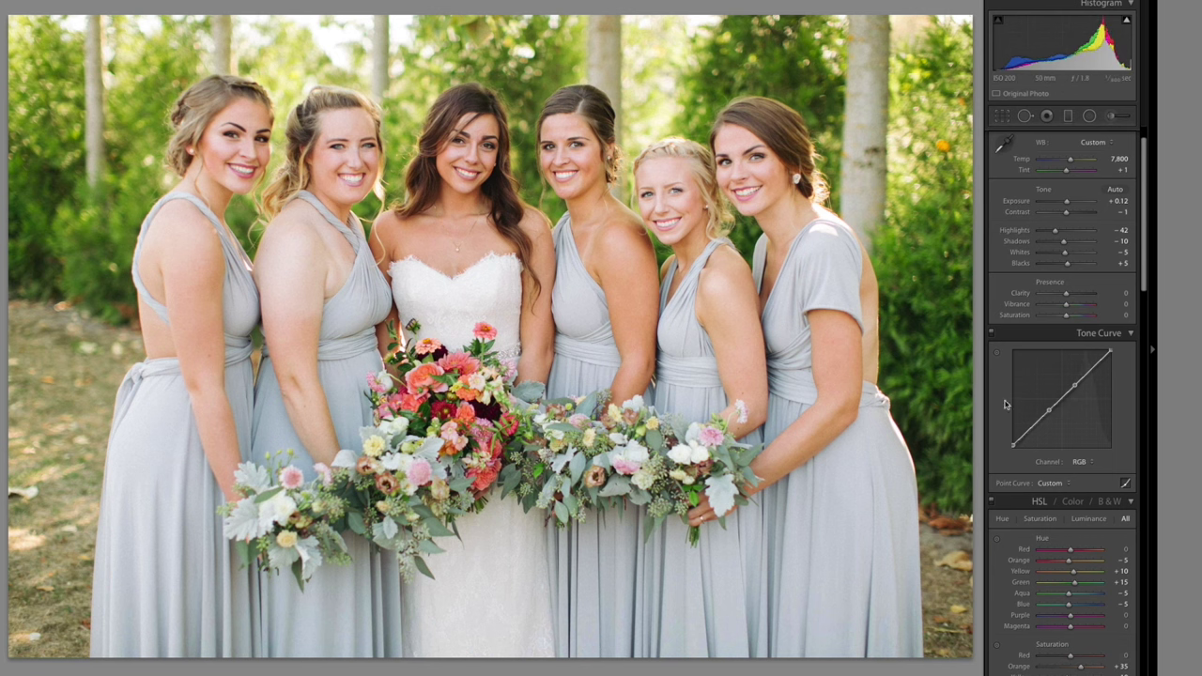
Set the bridesmaids portrait's orange saturation to +20 and its white balance temperature to 7,650.
scroll(1080, 423, down, 5)
key(Down)
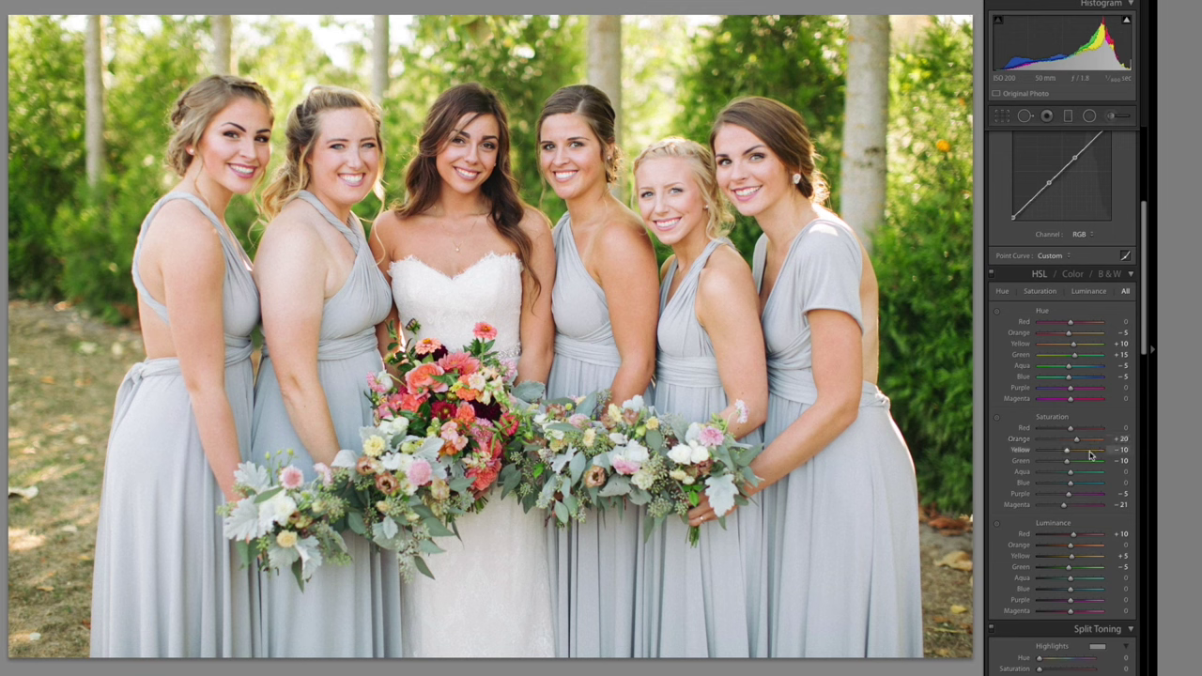
scroll(1089, 457, up, 5)
drag(1071, 193, 1070, 192)
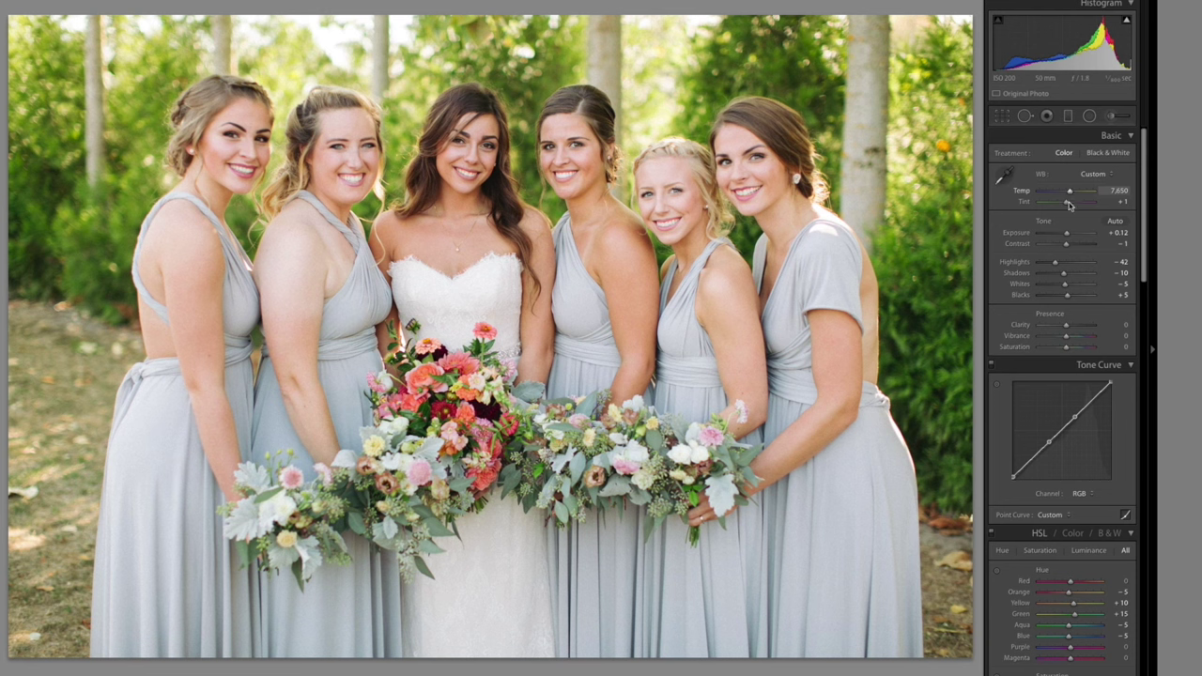
Set the bridesmaids portrait's highlights to -47, shadows to -25 and exposure to +0.02.
key(Down)
key(Down)
key(Up)
key(Down)
key(Down)
key(Down)
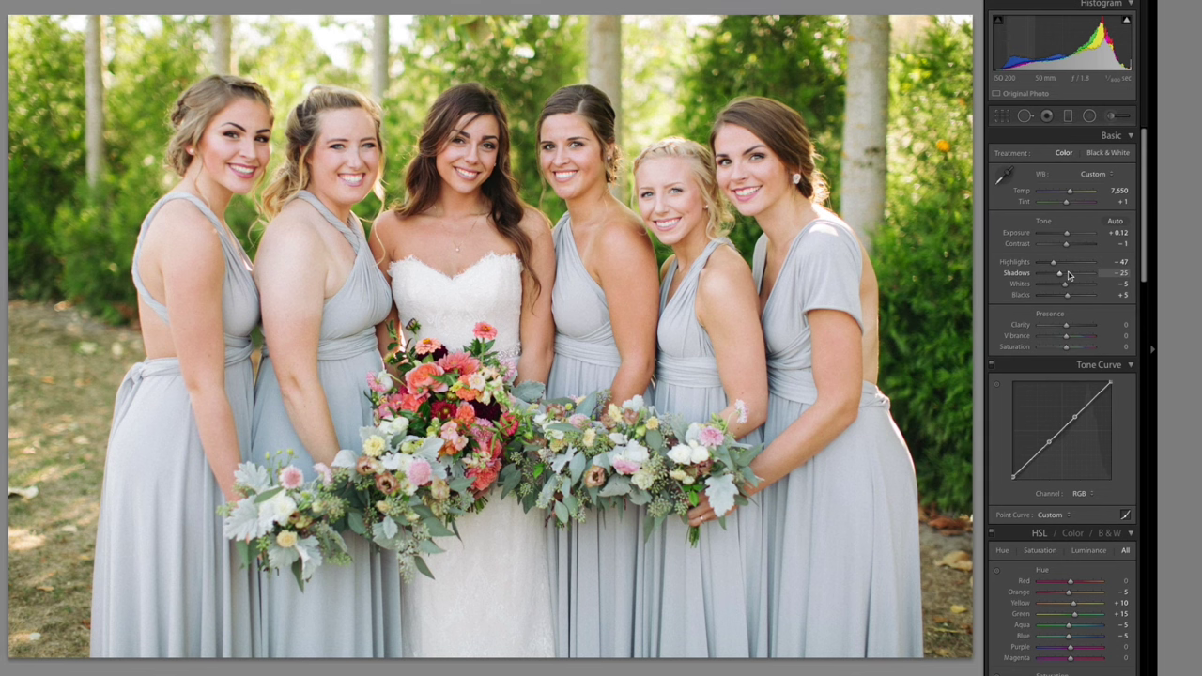
key(Down)
key(Down)
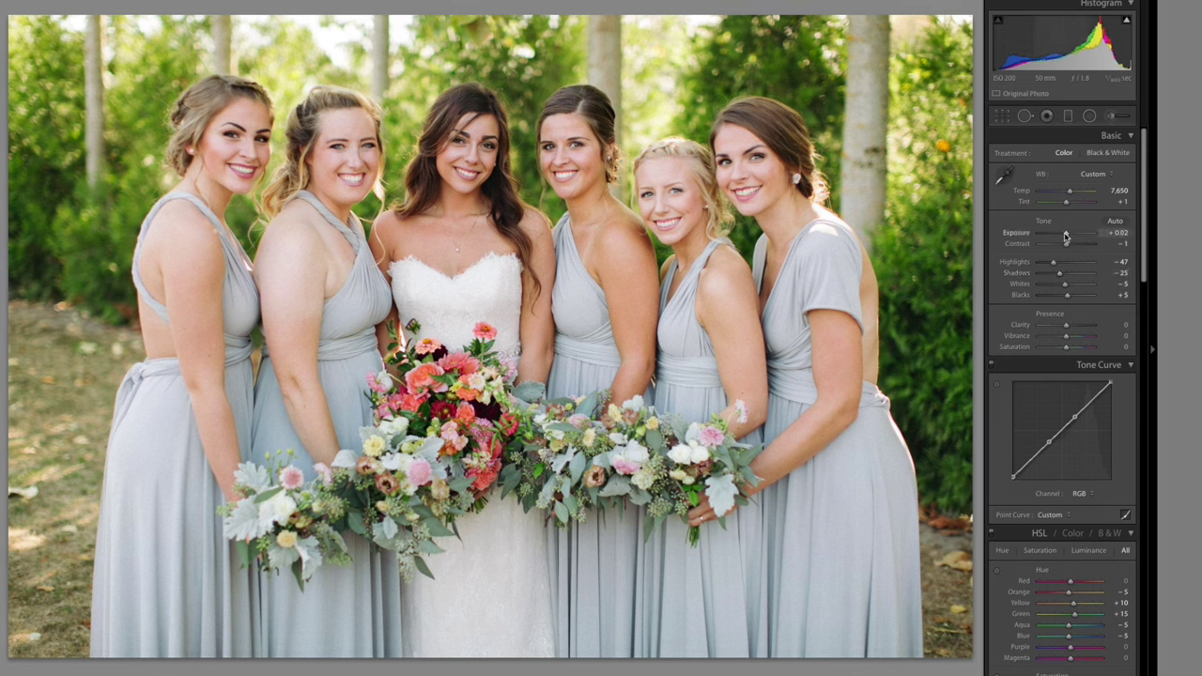
Select the photos following the bridesmaids portrait and synchronize its develop settings to them, excluding transform, spot removal and crop.
key(F6)
scroll(593, 672, down, 10)
scroll(591, 671, down, 8)
scroll(606, 670, down, 8)
scroll(605, 670, down, 5)
shift+click(678, 663)
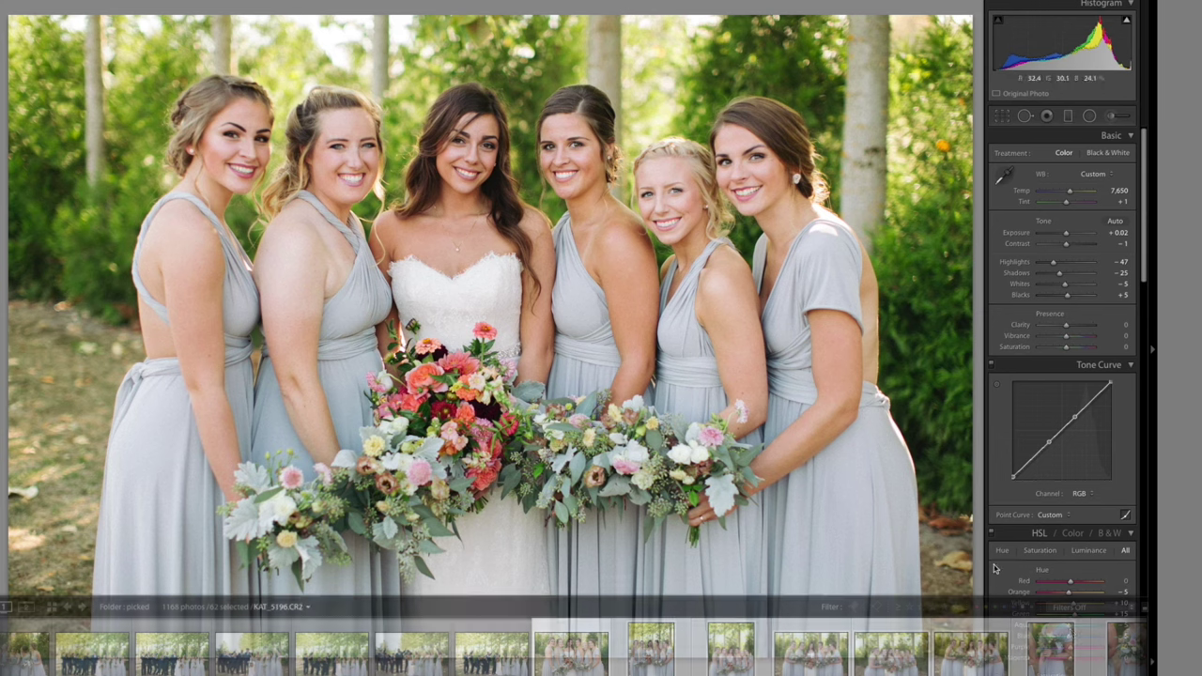
key(super+shift+s)
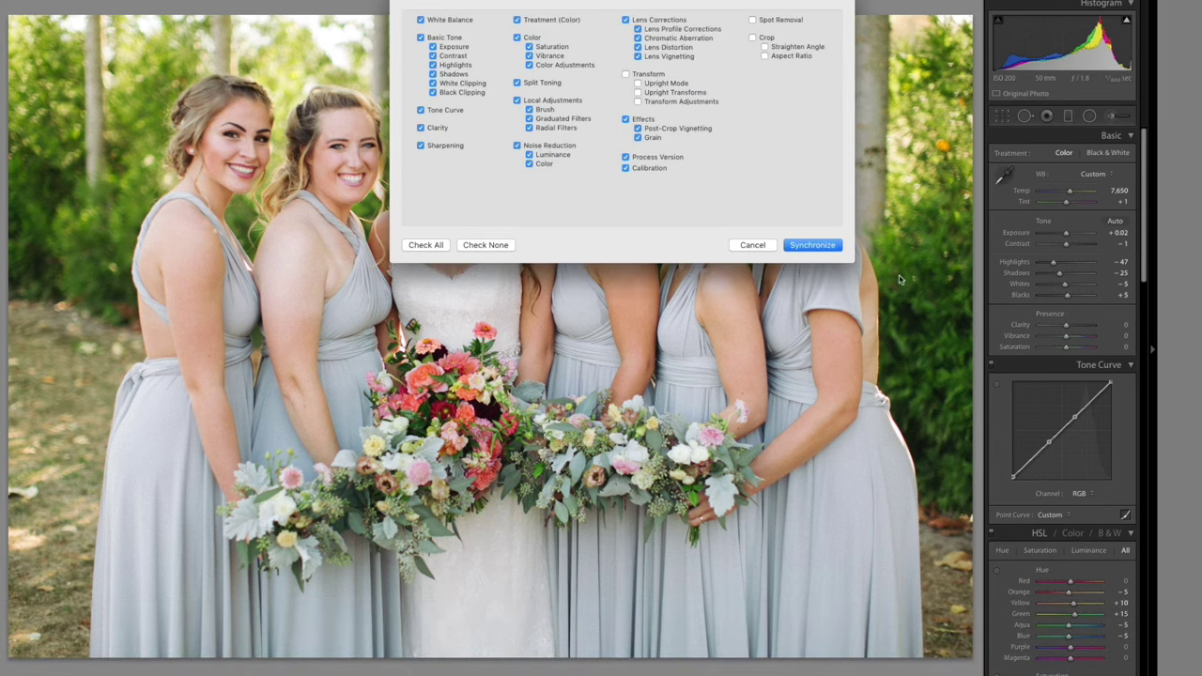
click(828, 245)
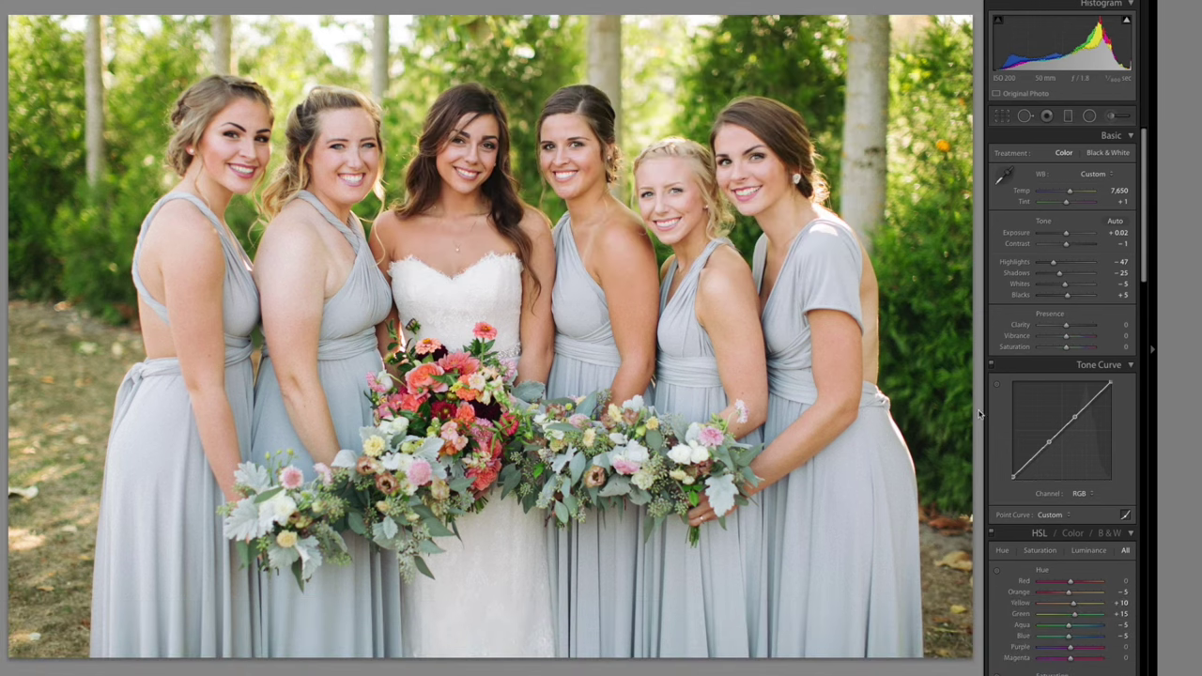
Set the exposure of the full-length vertical bridesmaids portrait to +0.51.
key(Right)
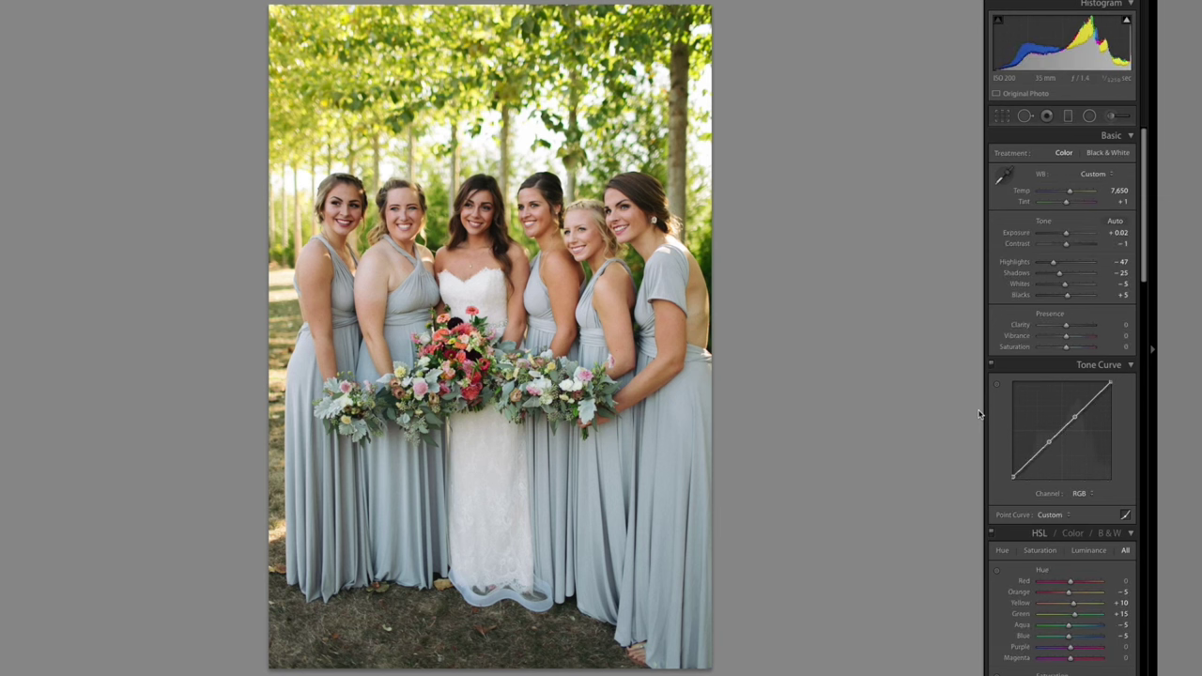
key(=)
key(=)
key(=)
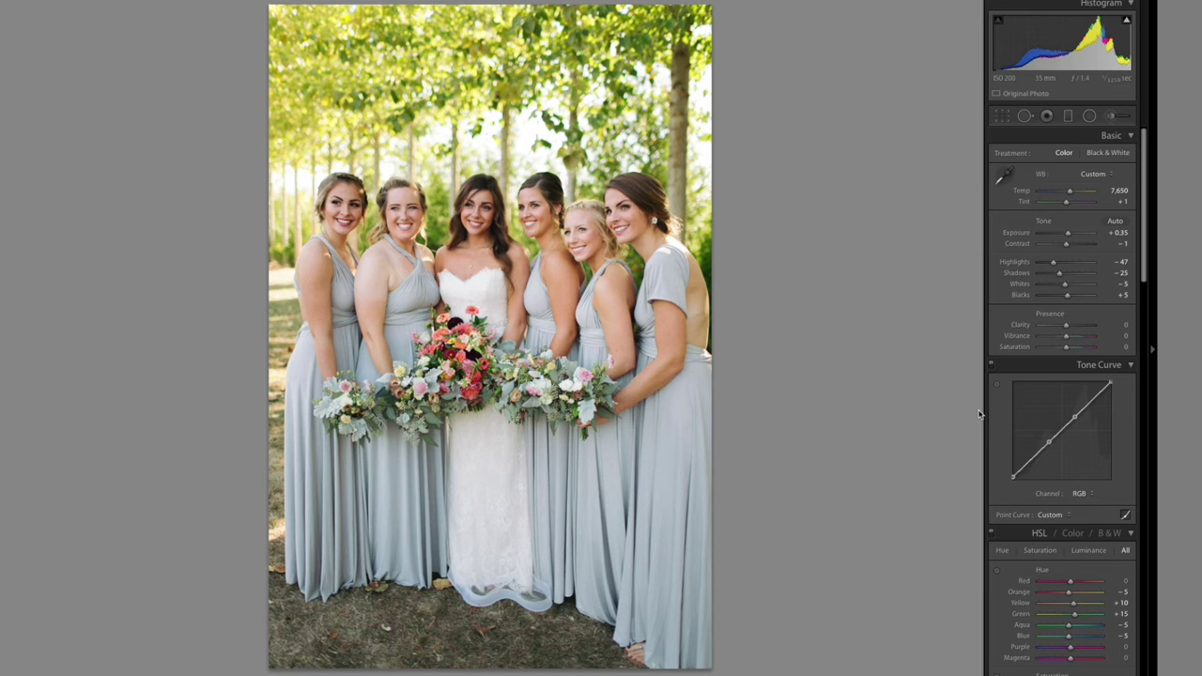
key(equal)
key(equal)
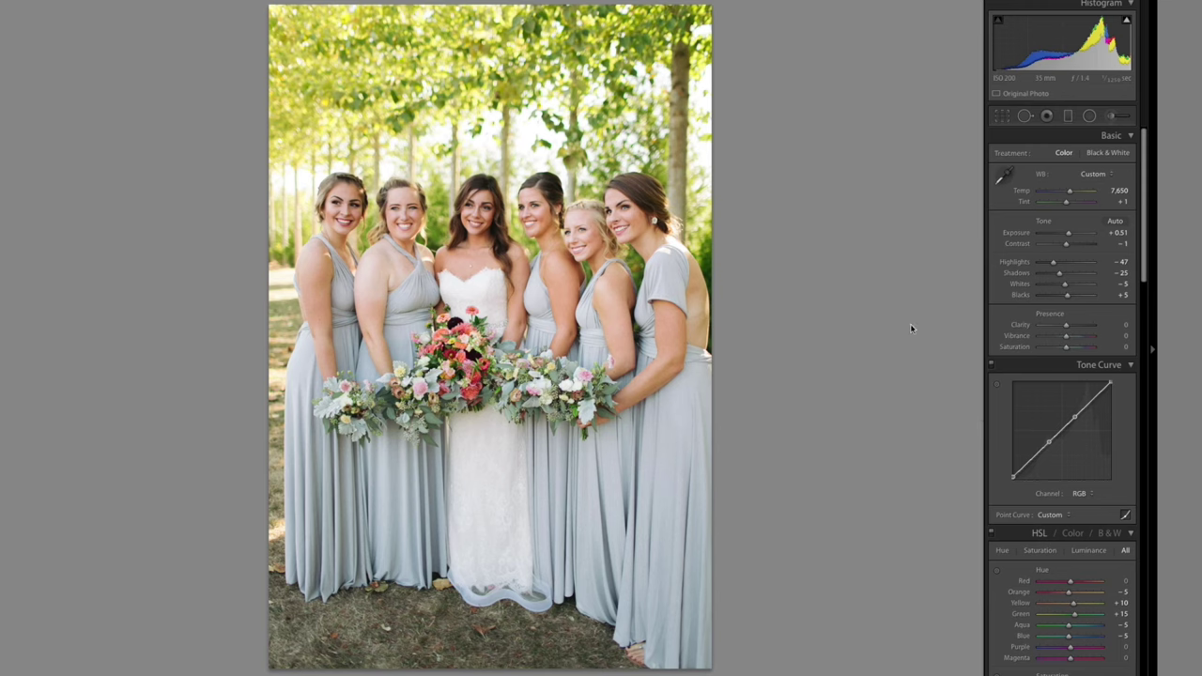
Set the exposure of the closer vertical bridesmaids portrait to +0.12.
key(super+shift+c)
key(Return)
key(Right)
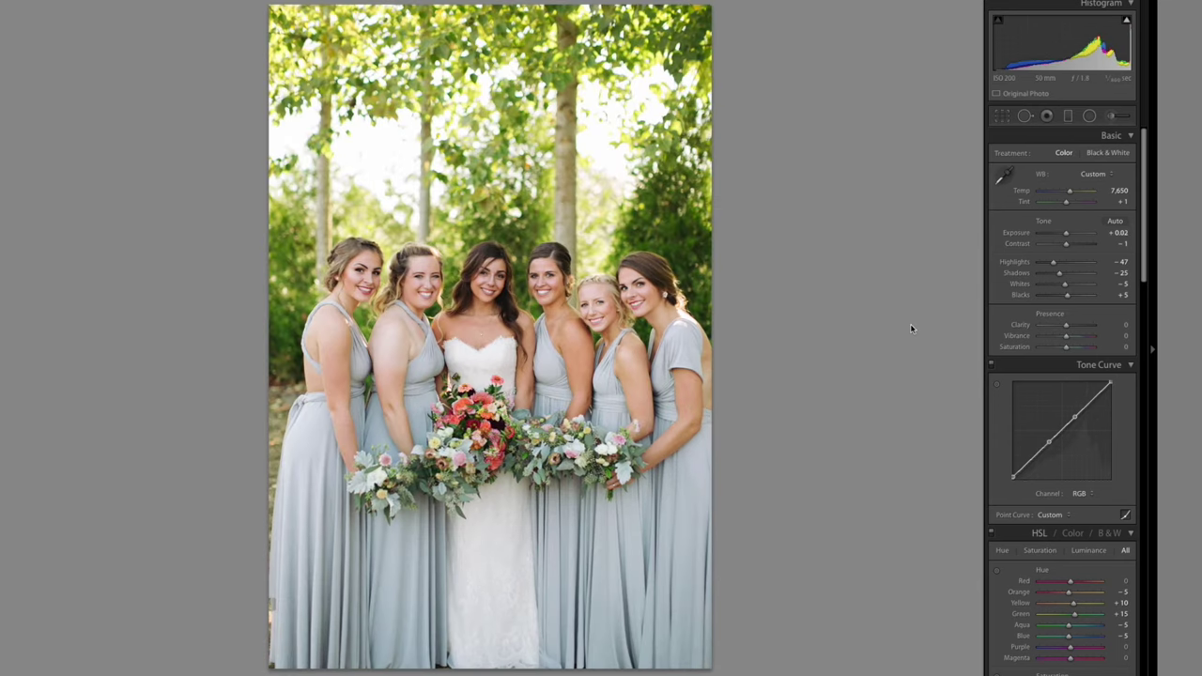
key(super+shift+v)
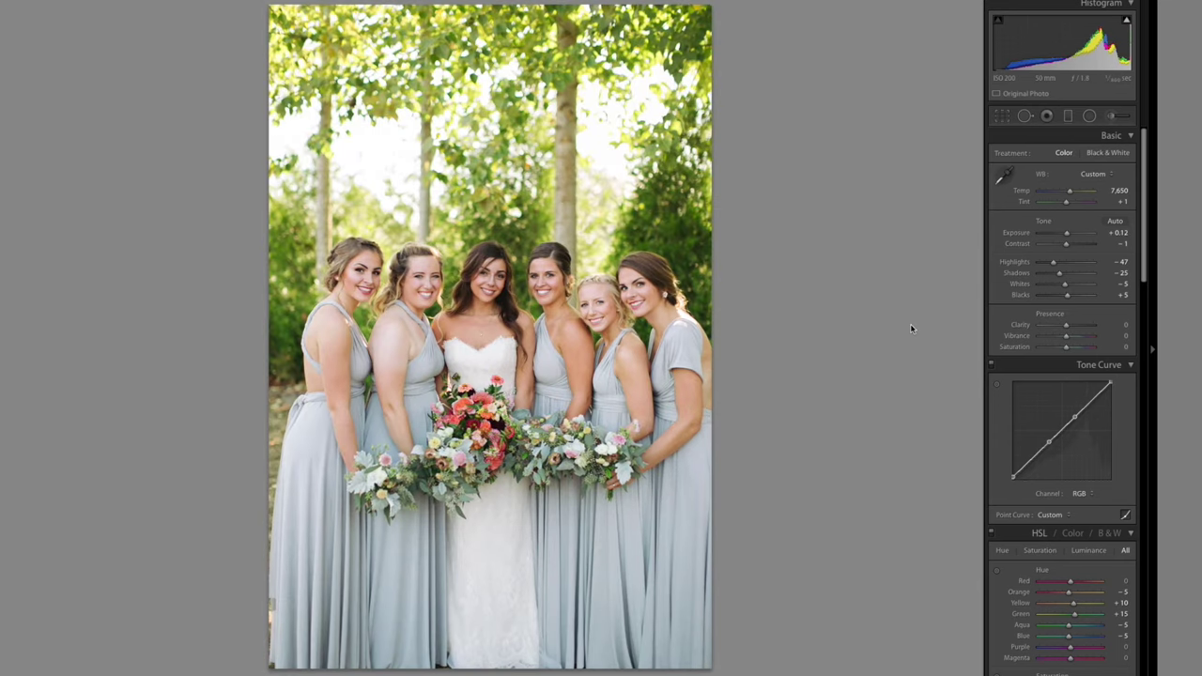
key(Right)
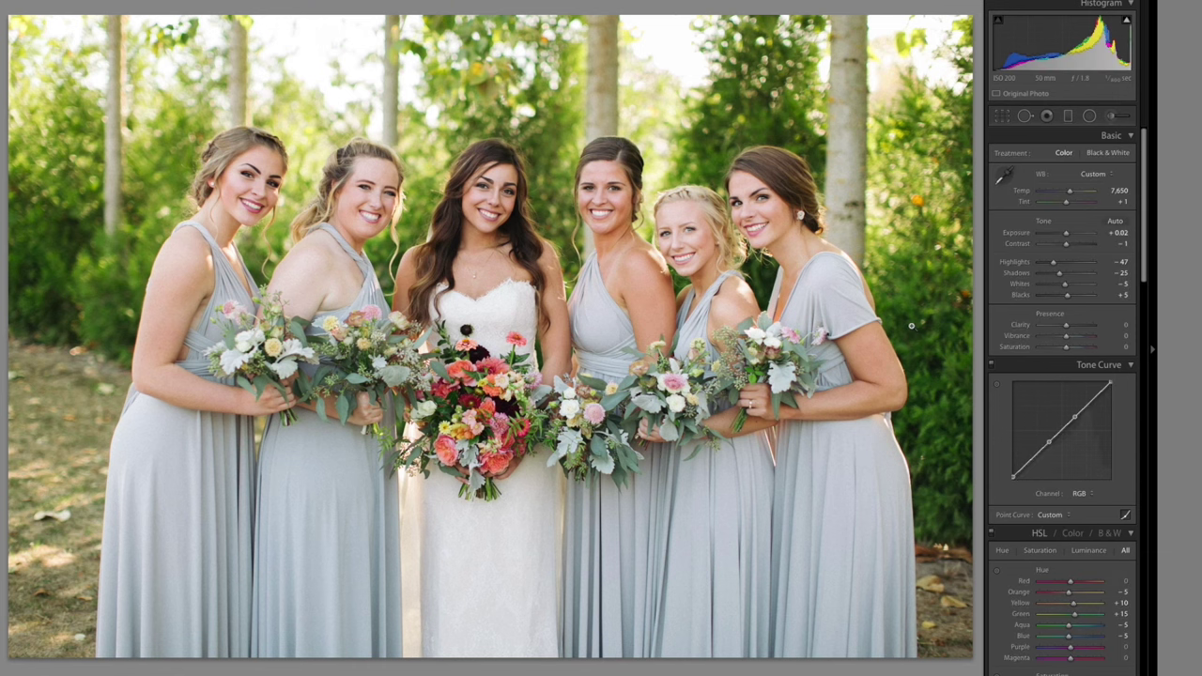
Set the bridesmaids portrait's temperature to 8,000 and exposure to +0.04, drop the three preceding photos from the selection, and synchronize its settings to the rest.
key(alt+=)
mouse_move(563, 672)
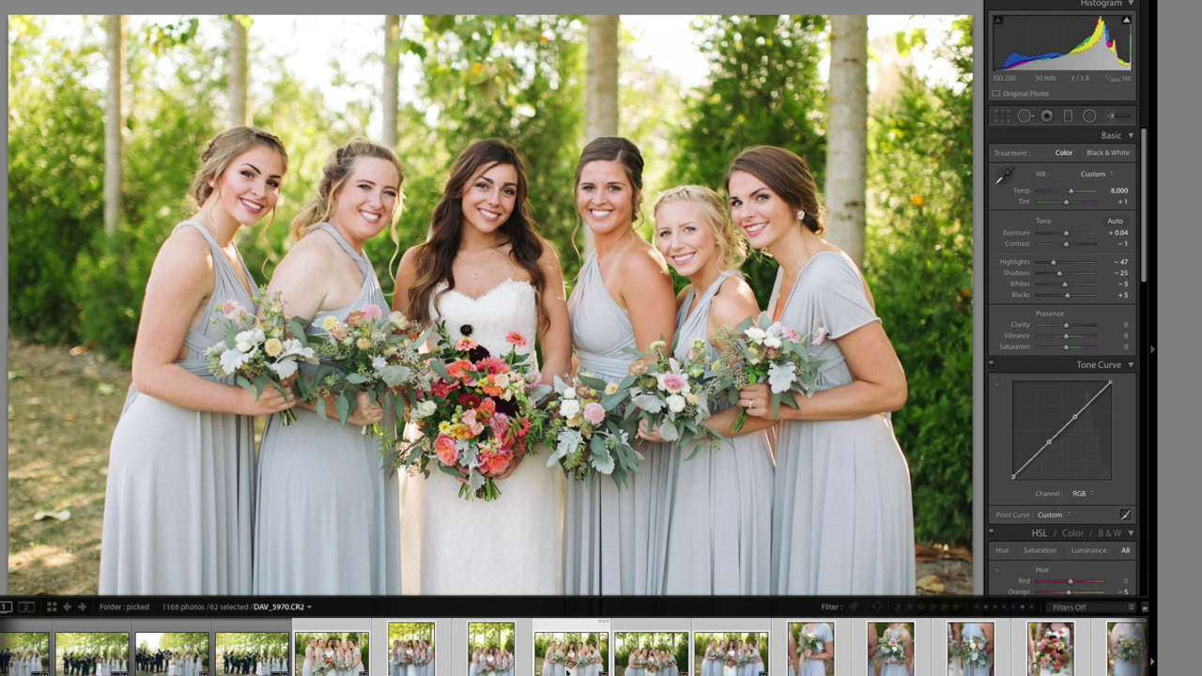
super+click(490, 664)
super+click(411, 664)
super+click(342, 664)
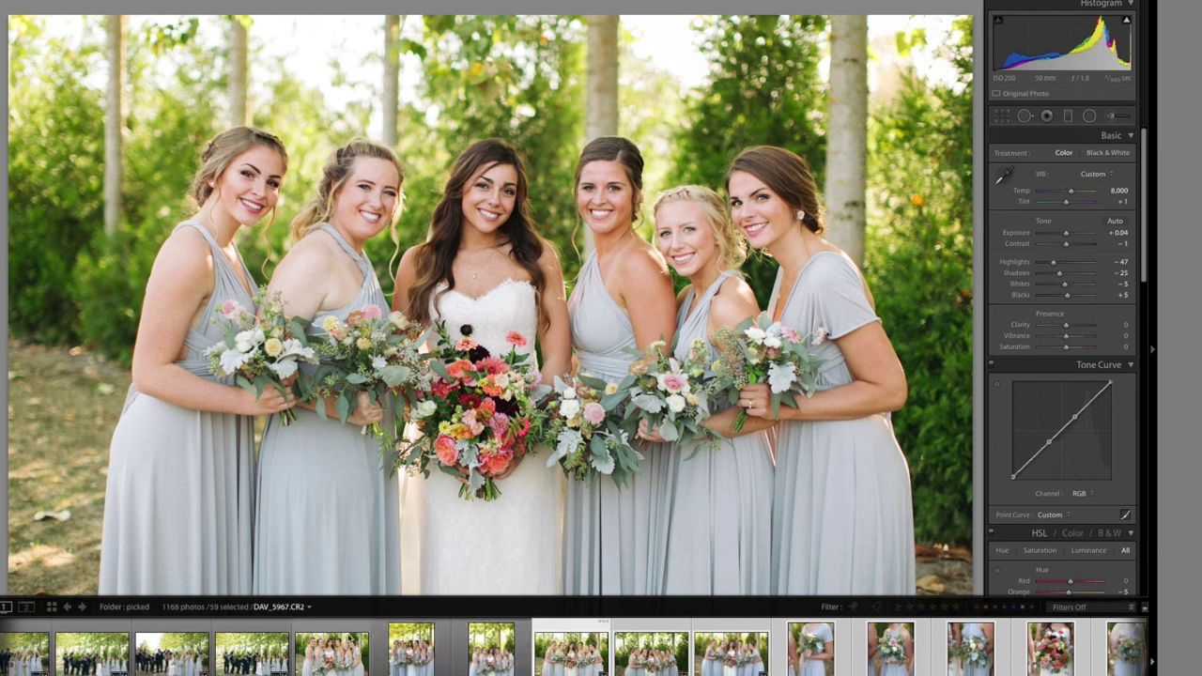
key(super+shift+s)
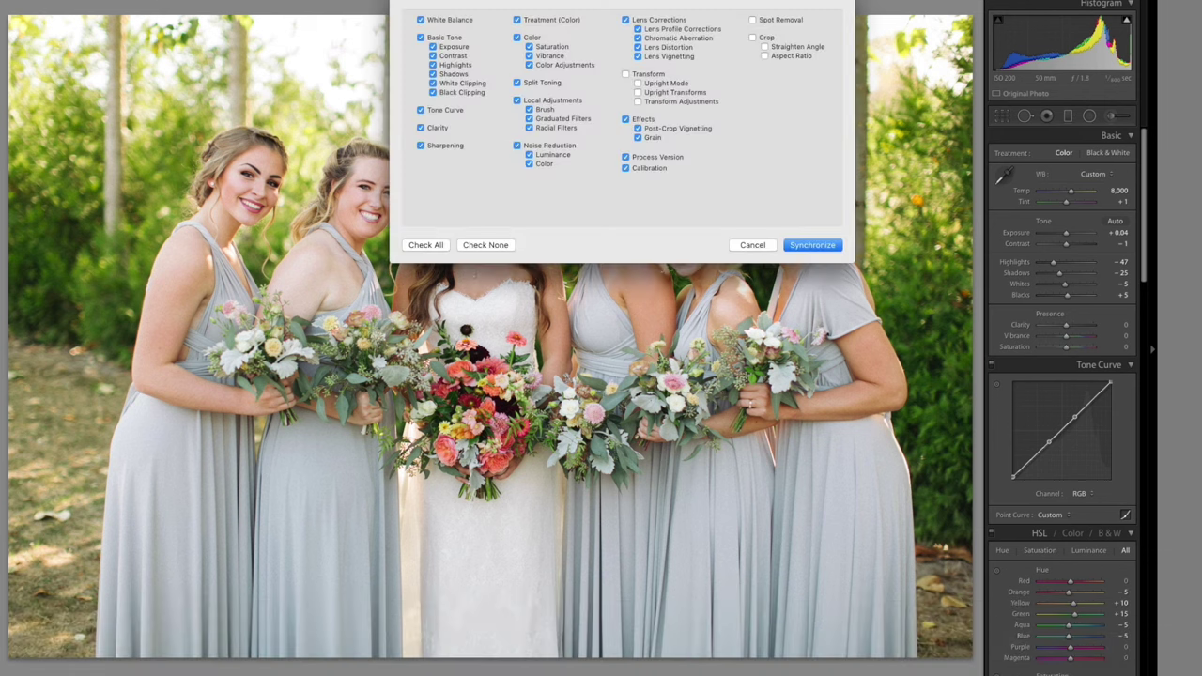
key(Return)
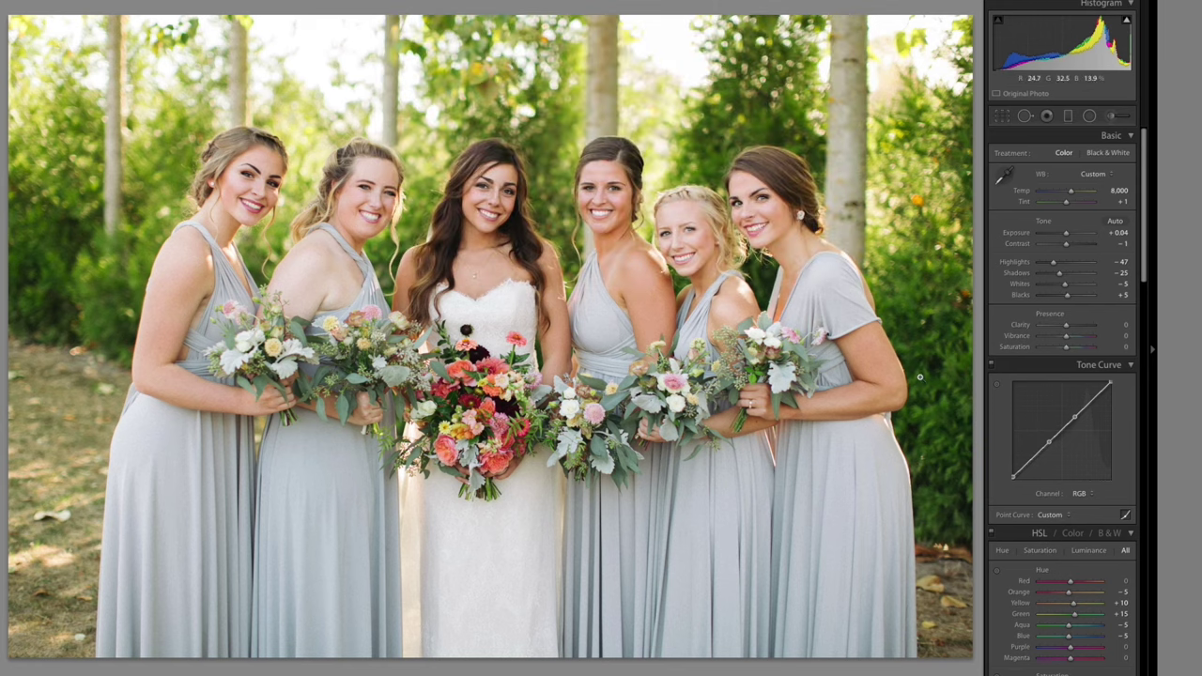
Set the exposure of the second group photo with the bridesmaids leaning together and looking aside to +0.20.
key(Right)
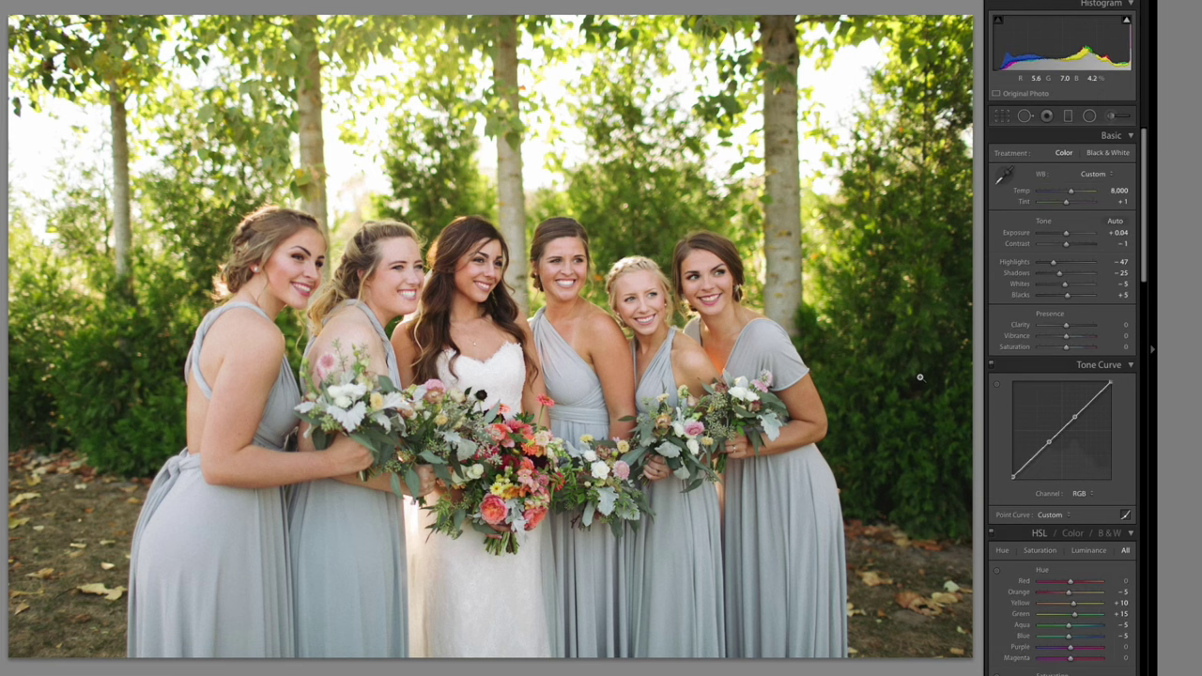
key(Right)
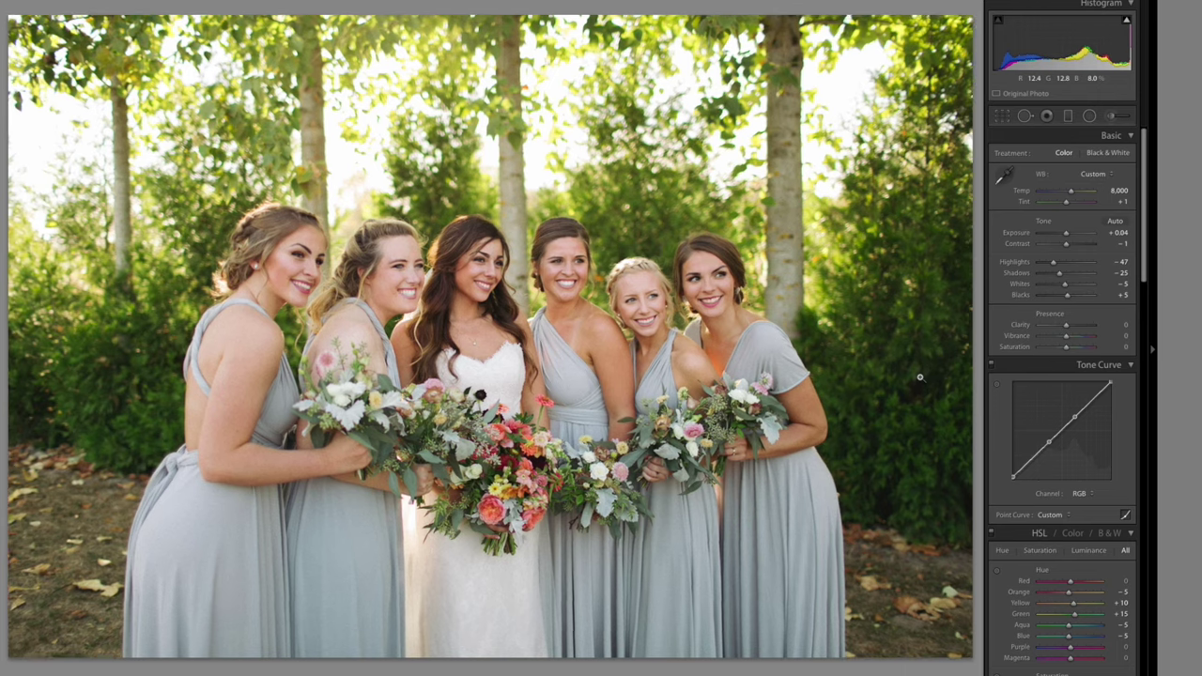
key(Right)
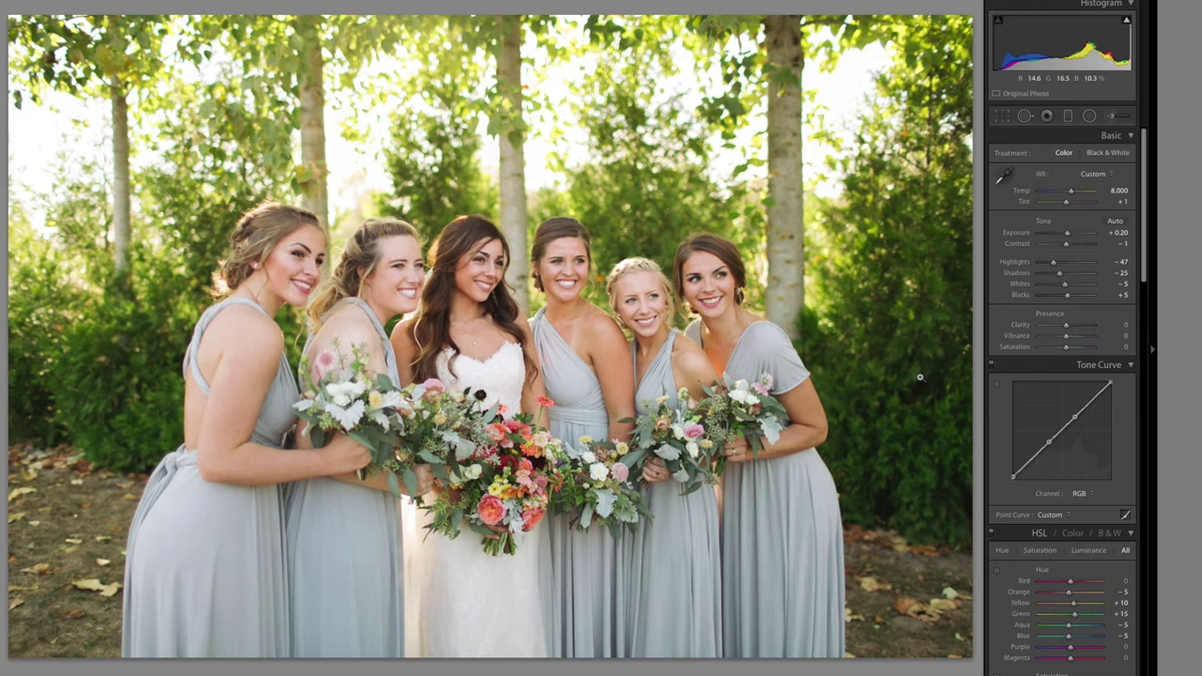
Set the exposure of the next smiling group portrait, with everyone facing the camera, to +0.12.
key(Right)
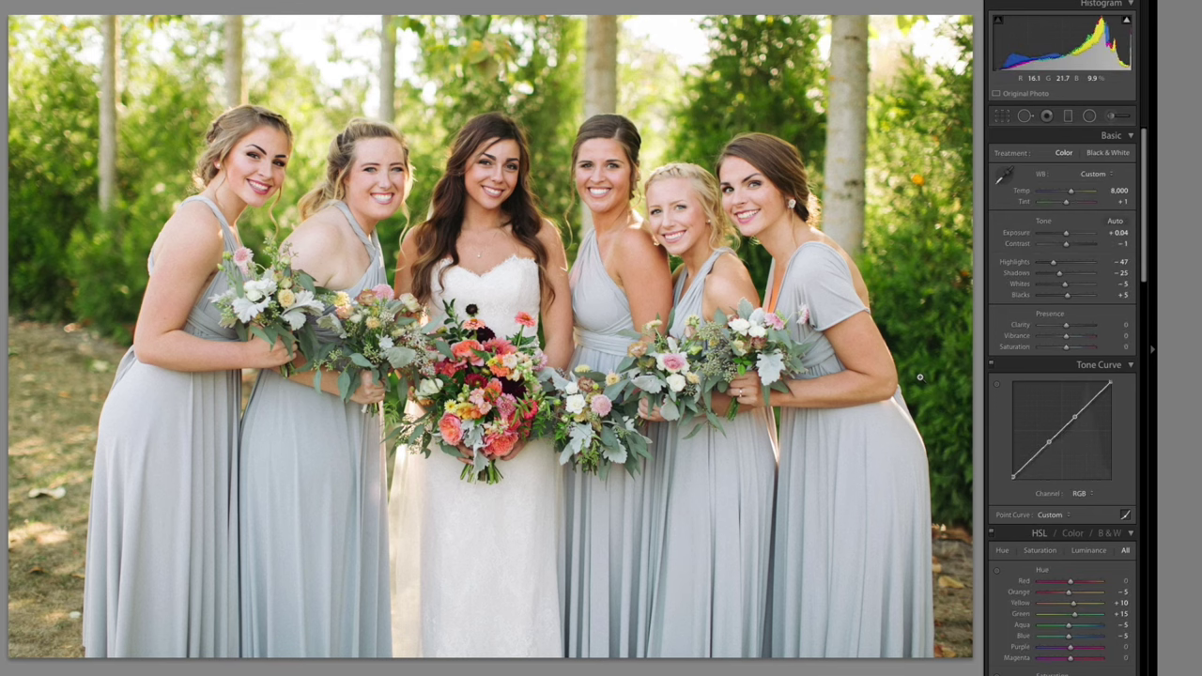
key(Right)
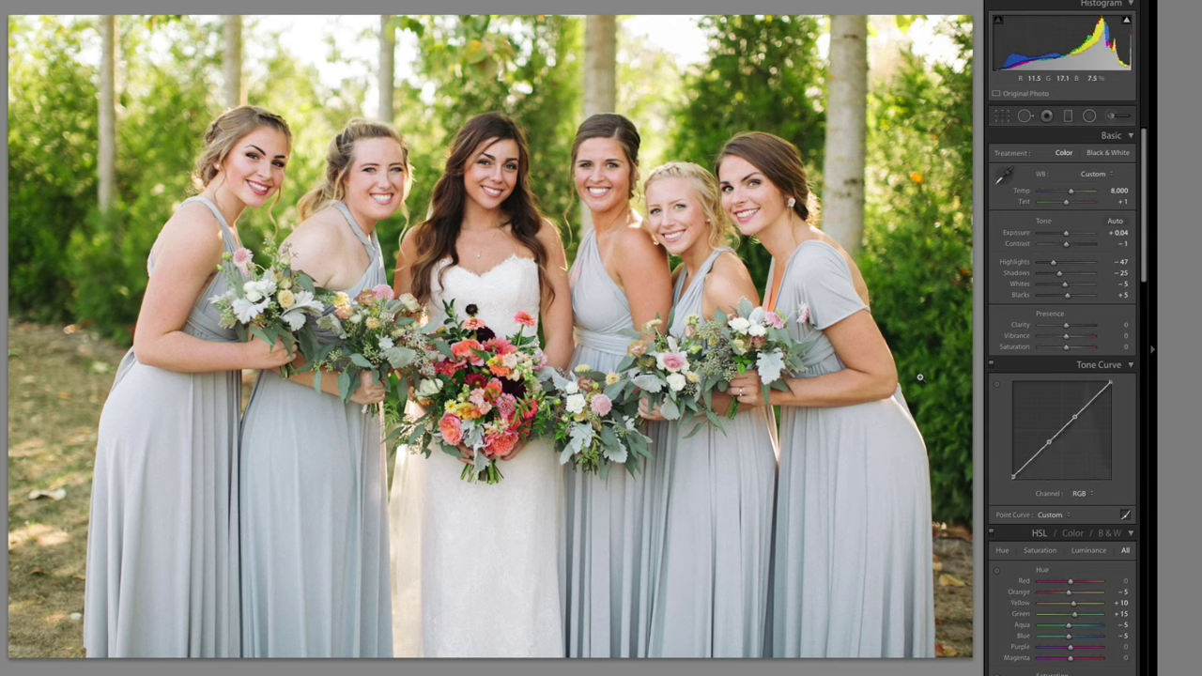
key(Right)
key(Right)
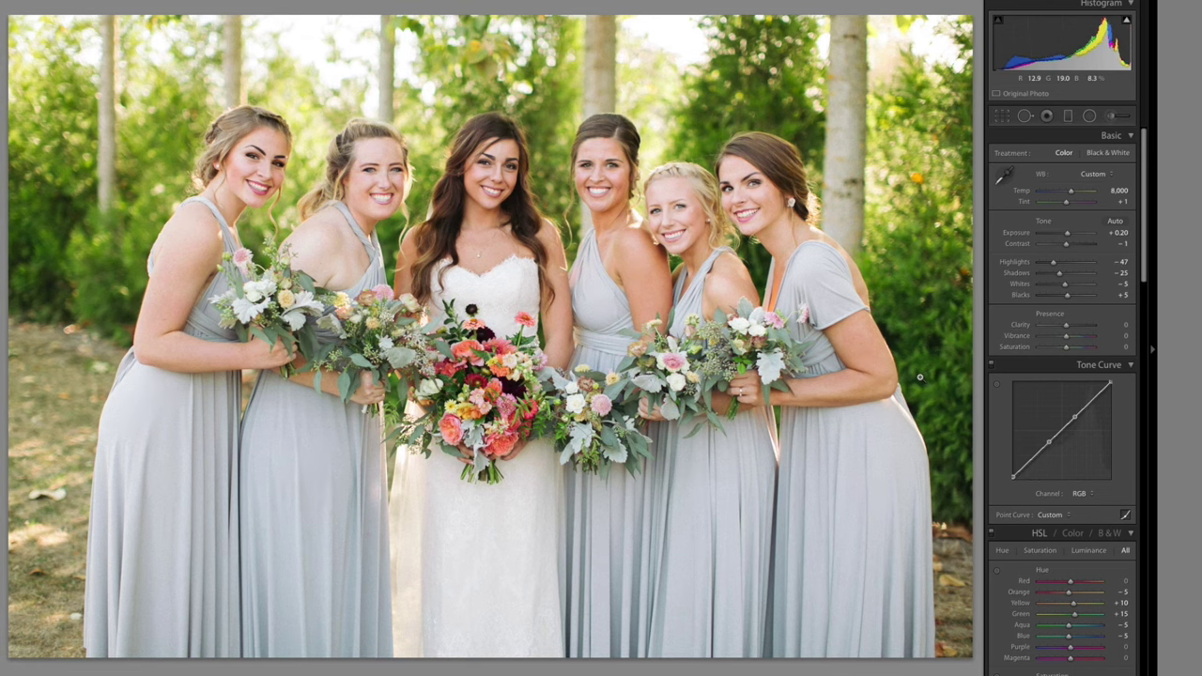
key(Right)
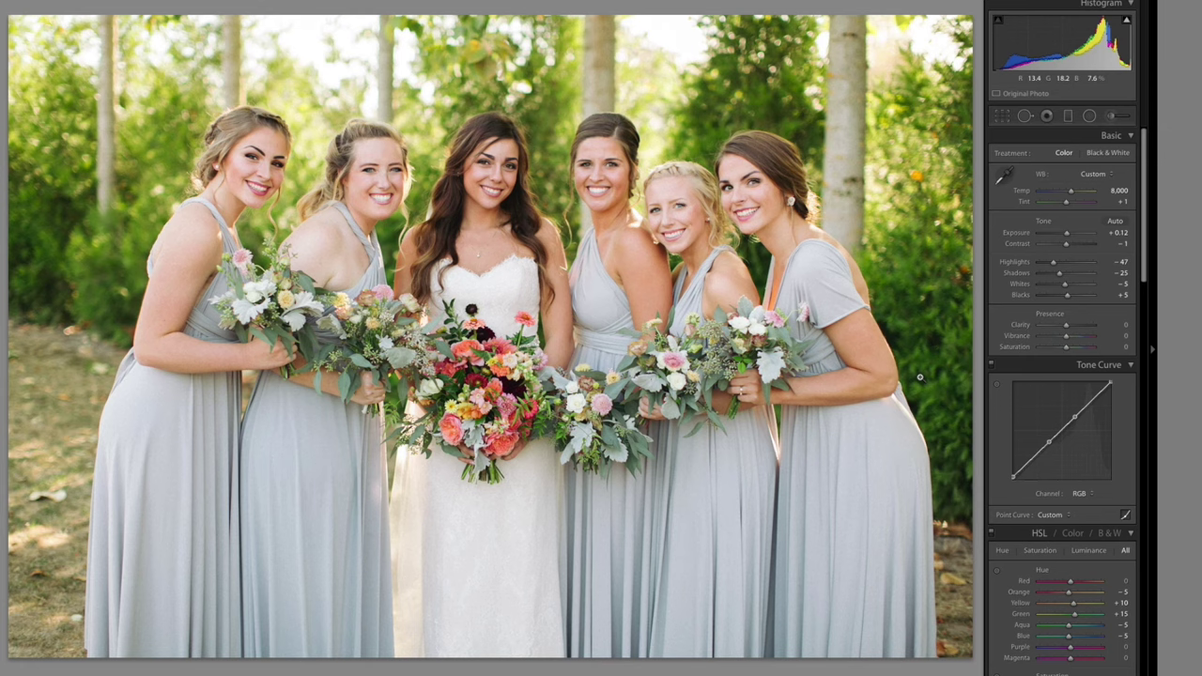
Set the exposure of the bouquet close-up with the single large pink flower and one-shoulder dress to +0.28.
key(Right)
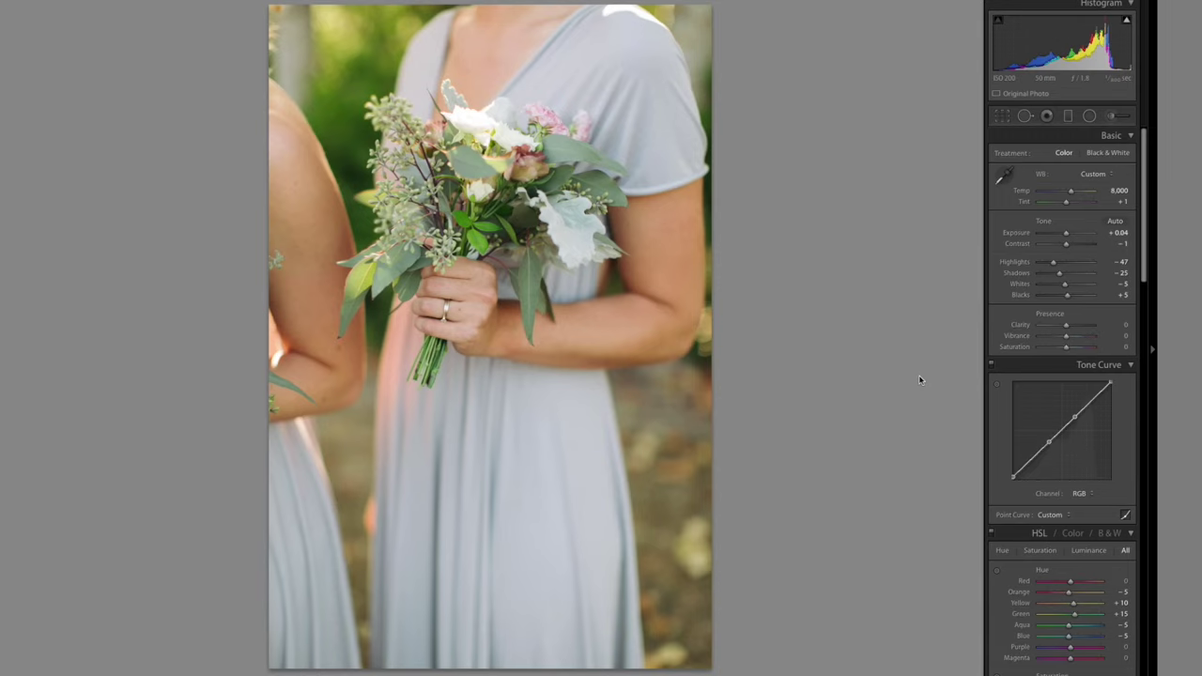
key(Right)
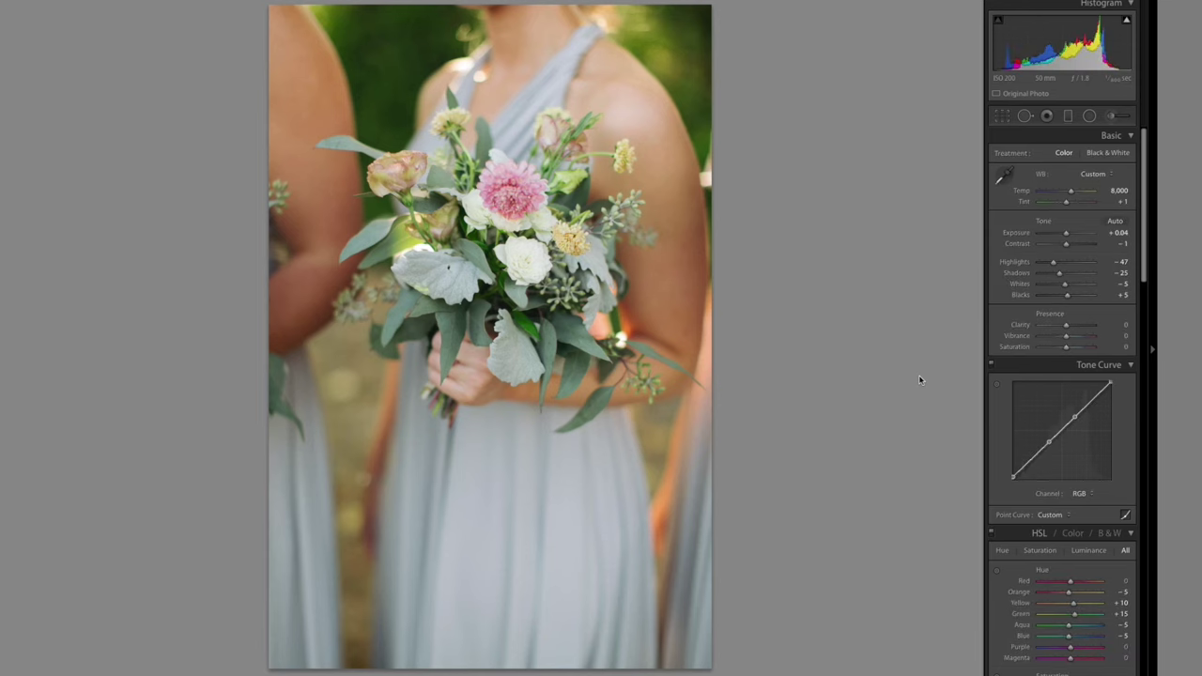
key(equal)
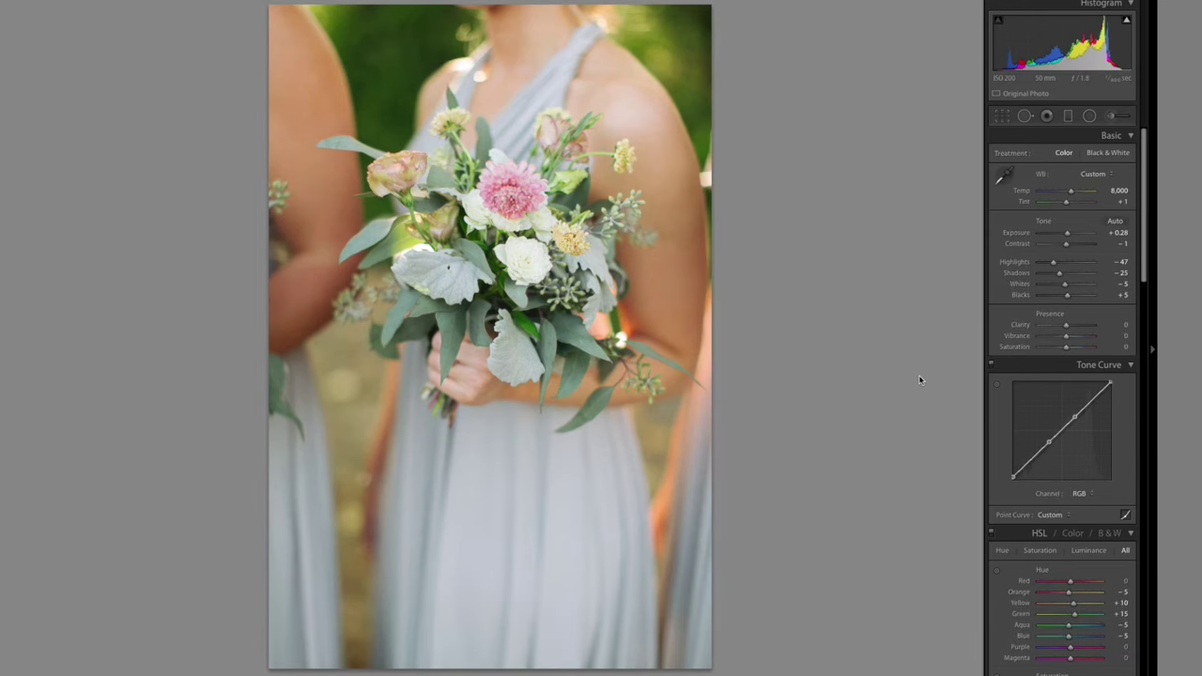
Set the exposure of the bouquet close-up beside the bride to +0.20 and of the bride's own bouquet to +0.12.
key(Left)
key(equal)
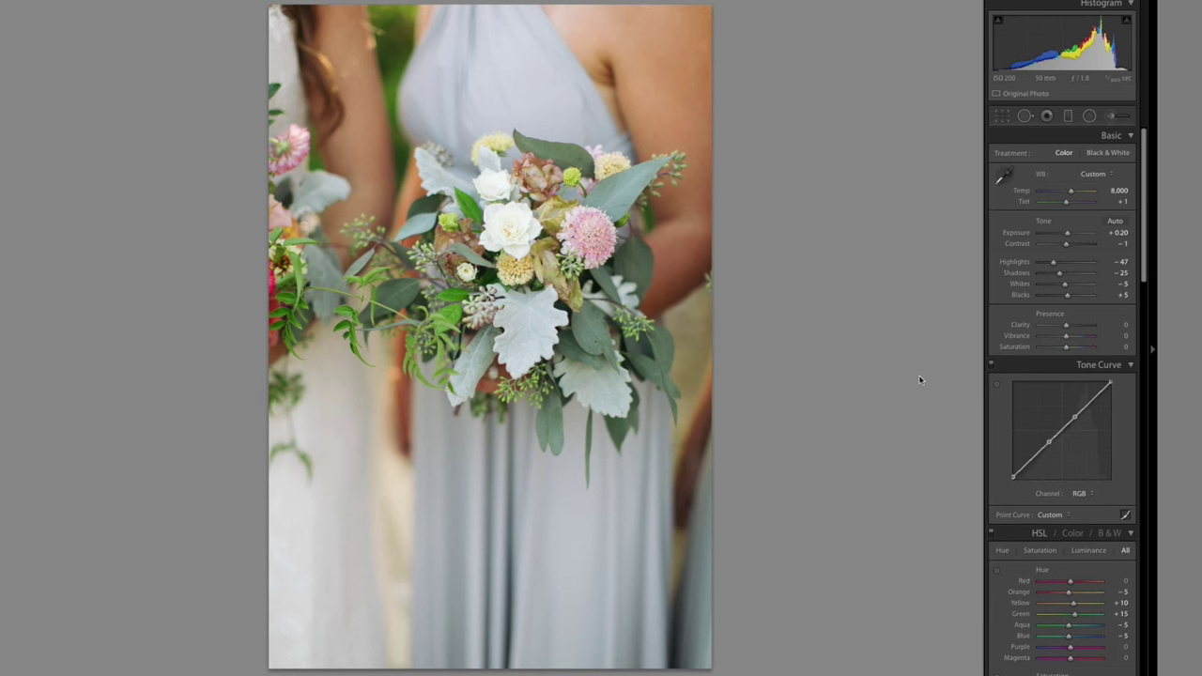
key(Left)
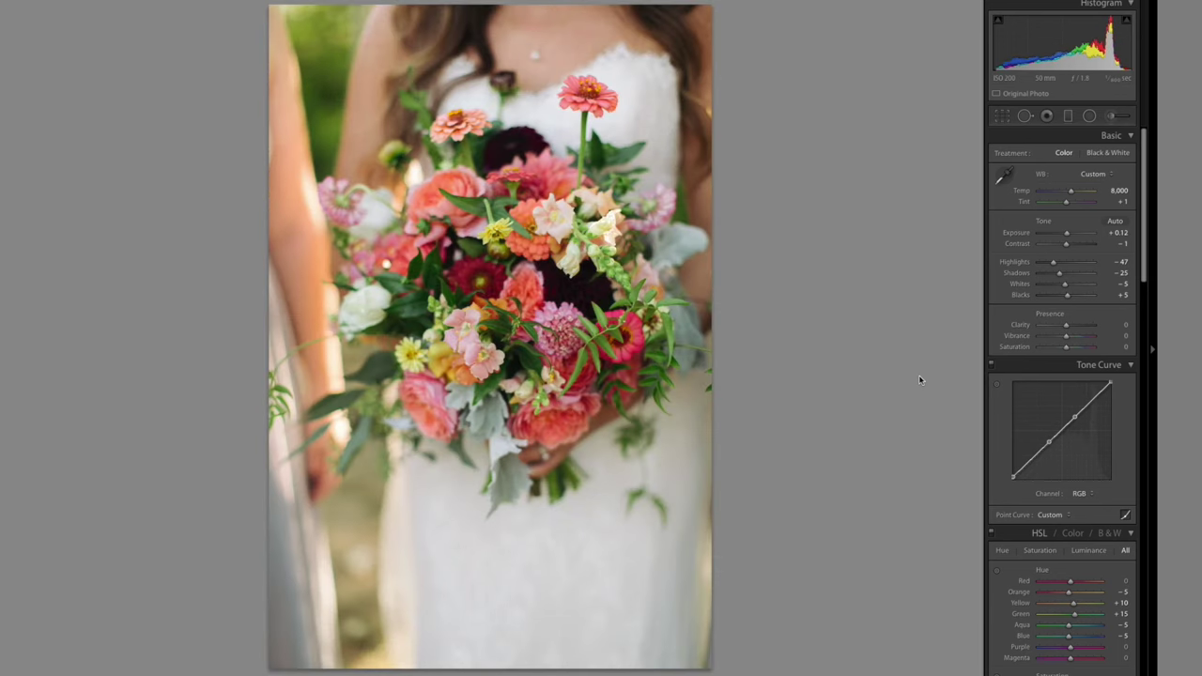
key(Right)
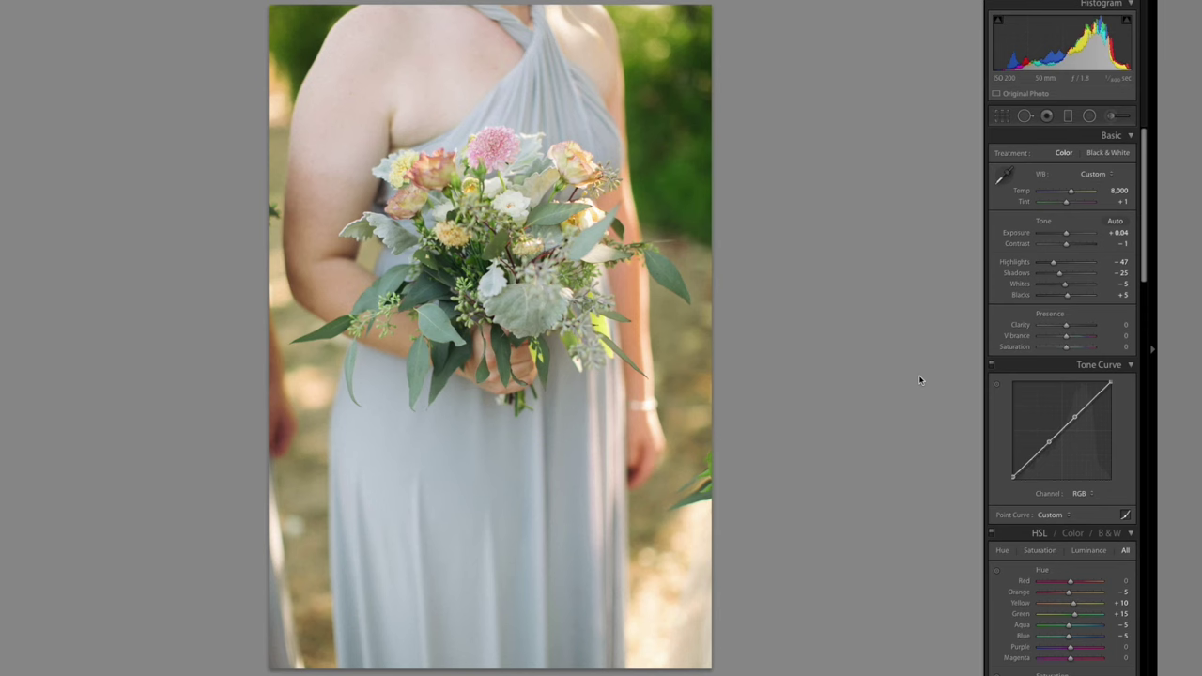
key(Right)
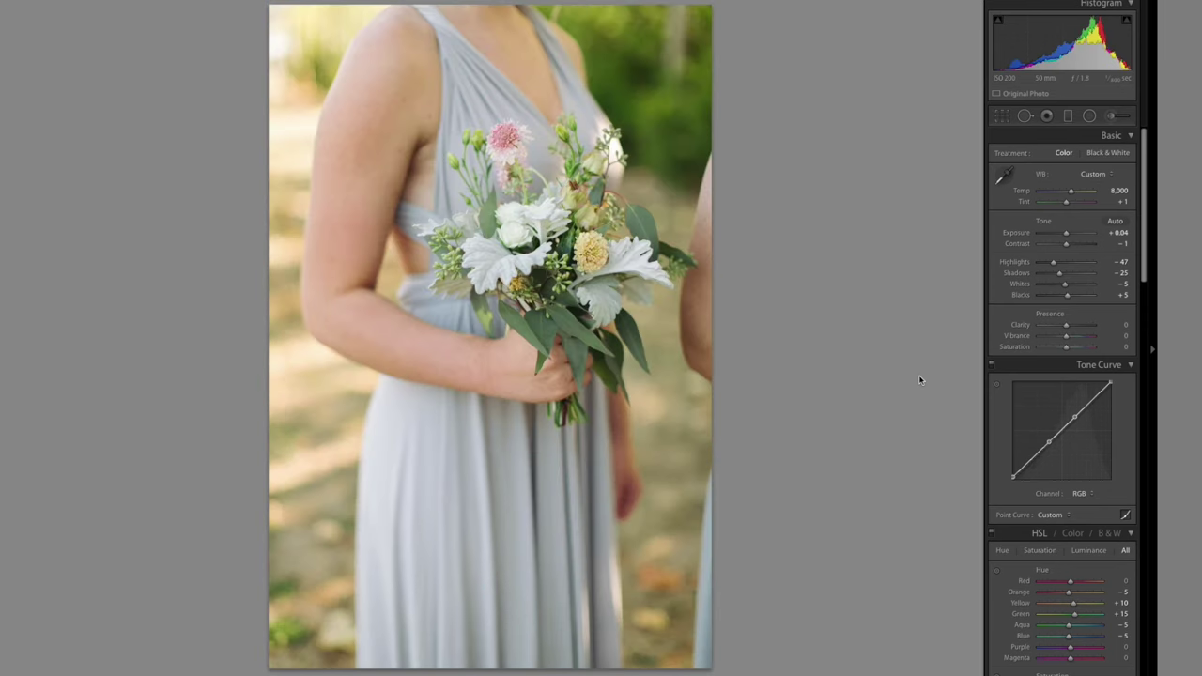
Set the exposure of the full-length, unsmiling group photo with the bride looking aside to +0.20.
key(Right)
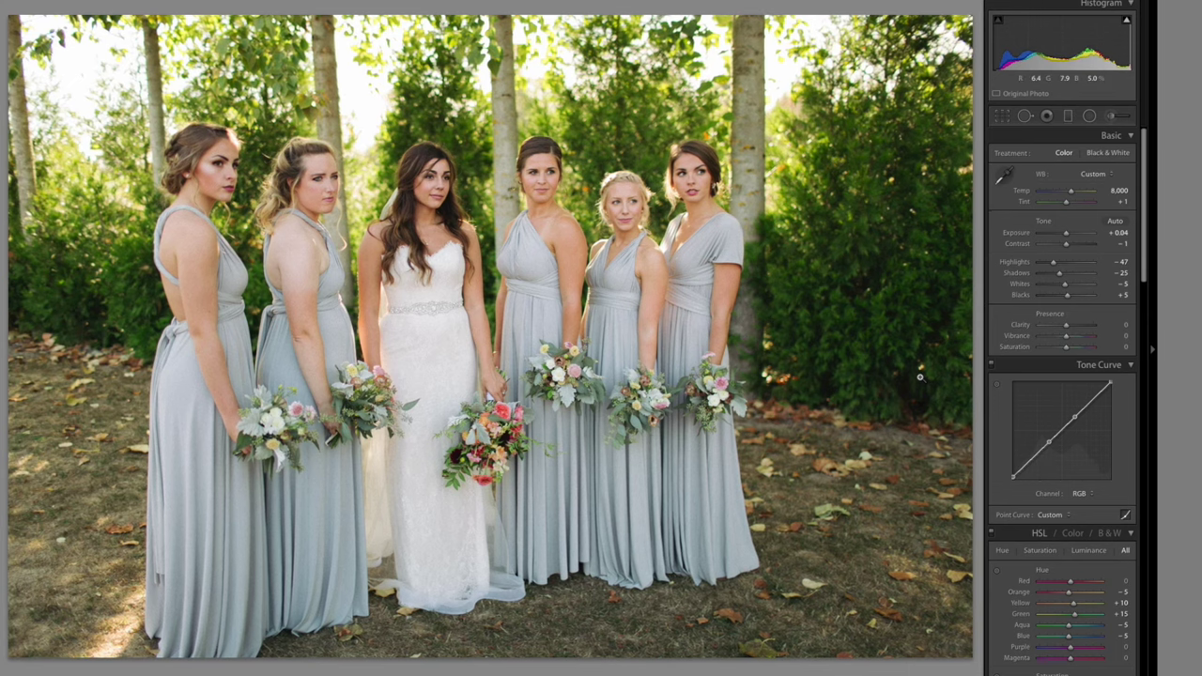
key(equal)
key(equal)
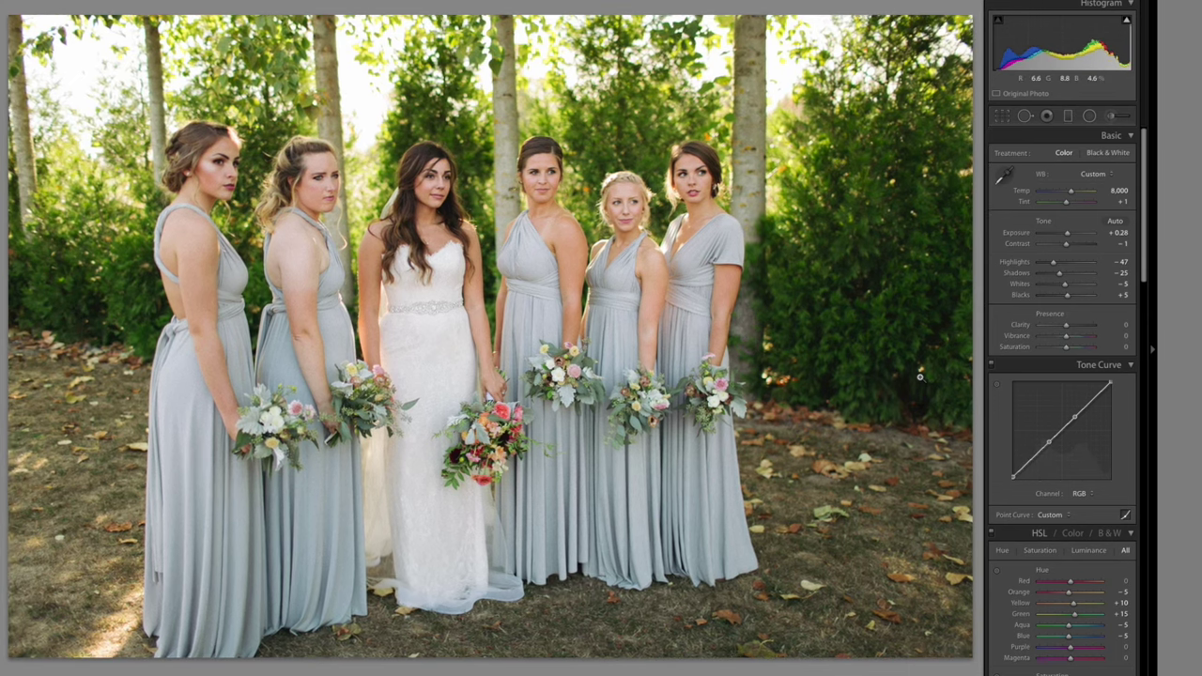
key(minus)
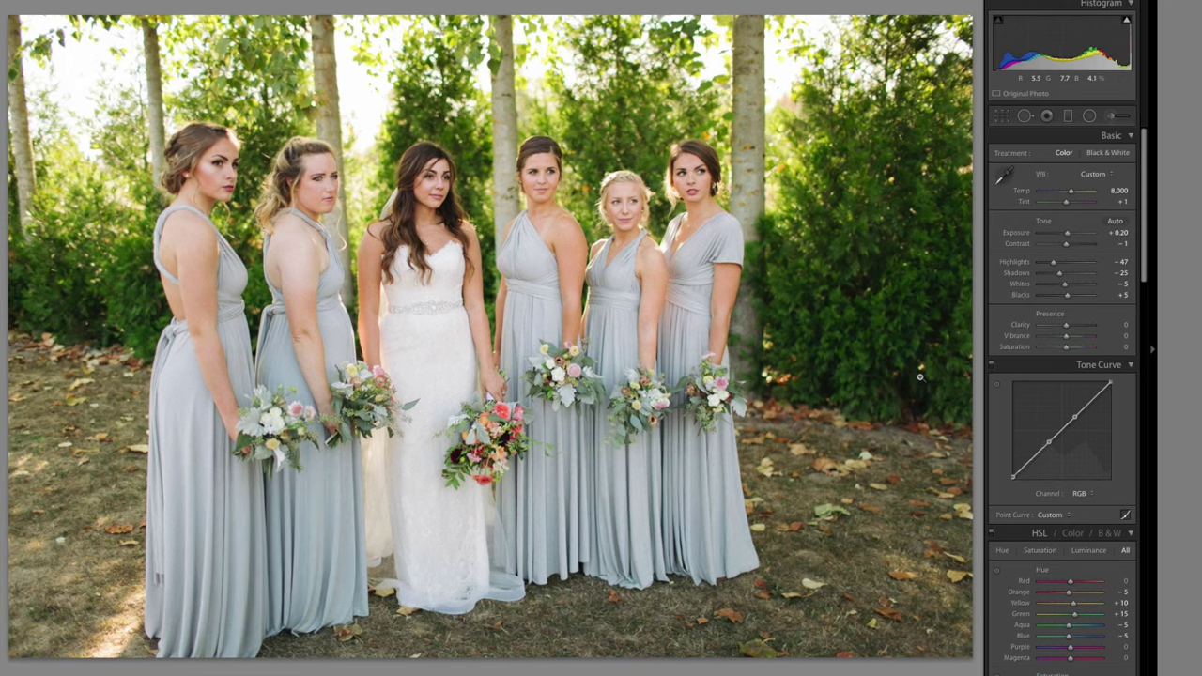
Set the third full-length group photo facing the camera to exposure +0.24 and temperature 8,150.
key(Right)
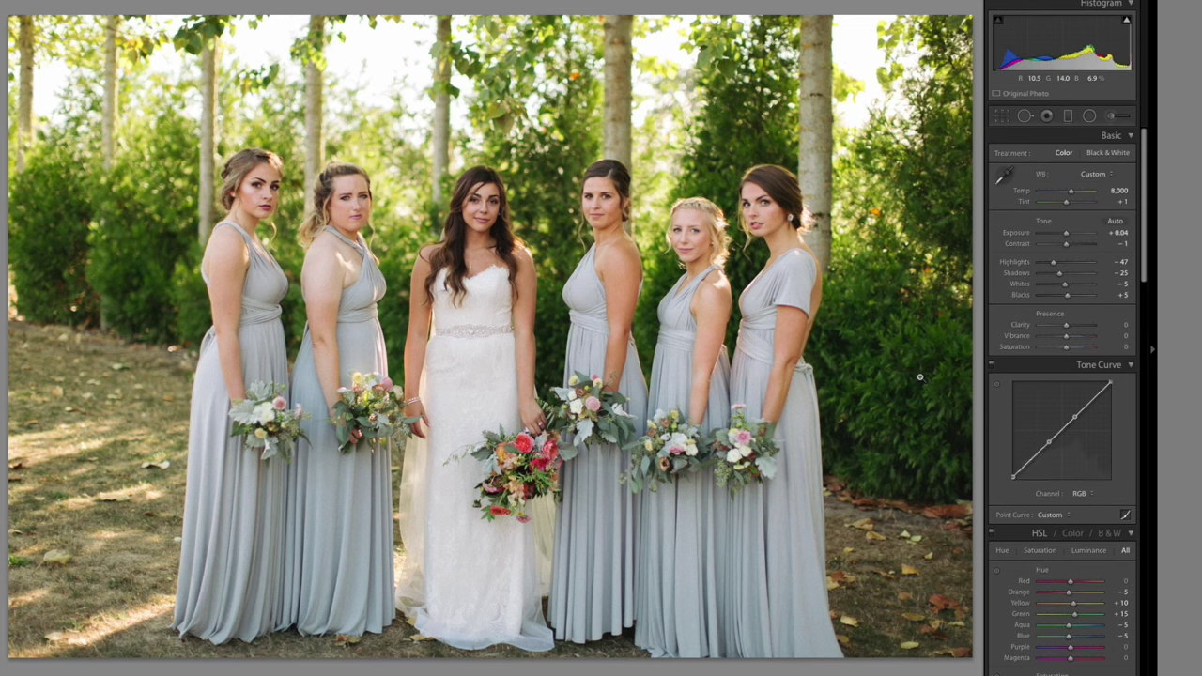
key(Right)
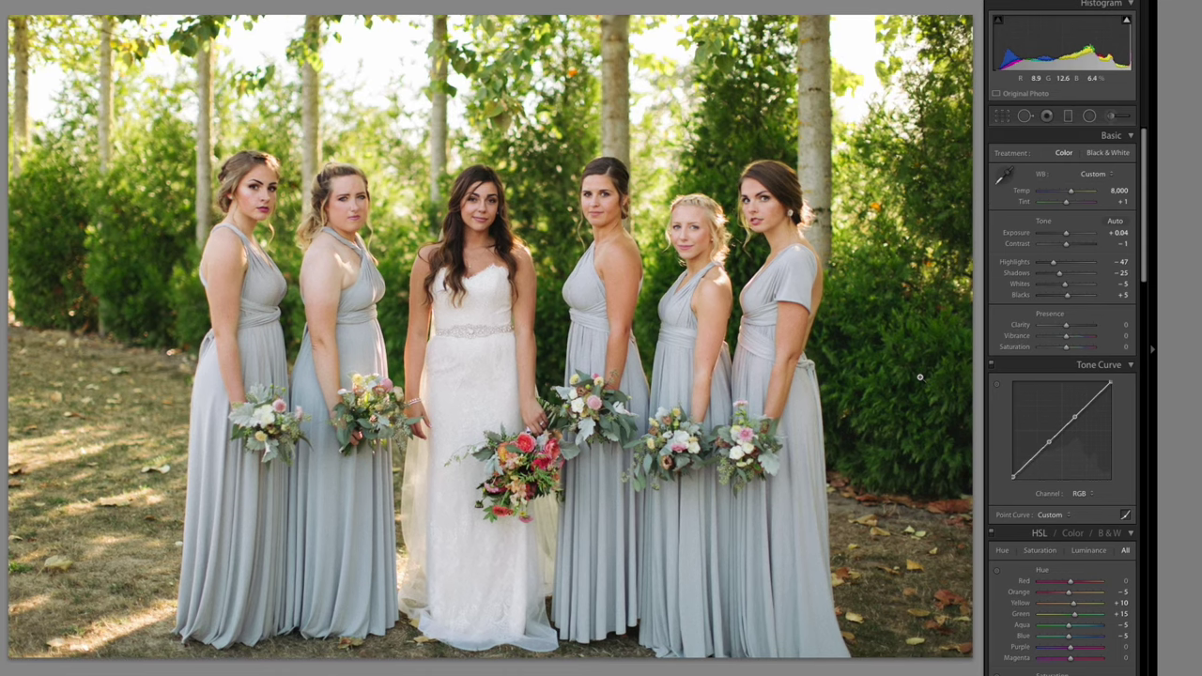
key(Right)
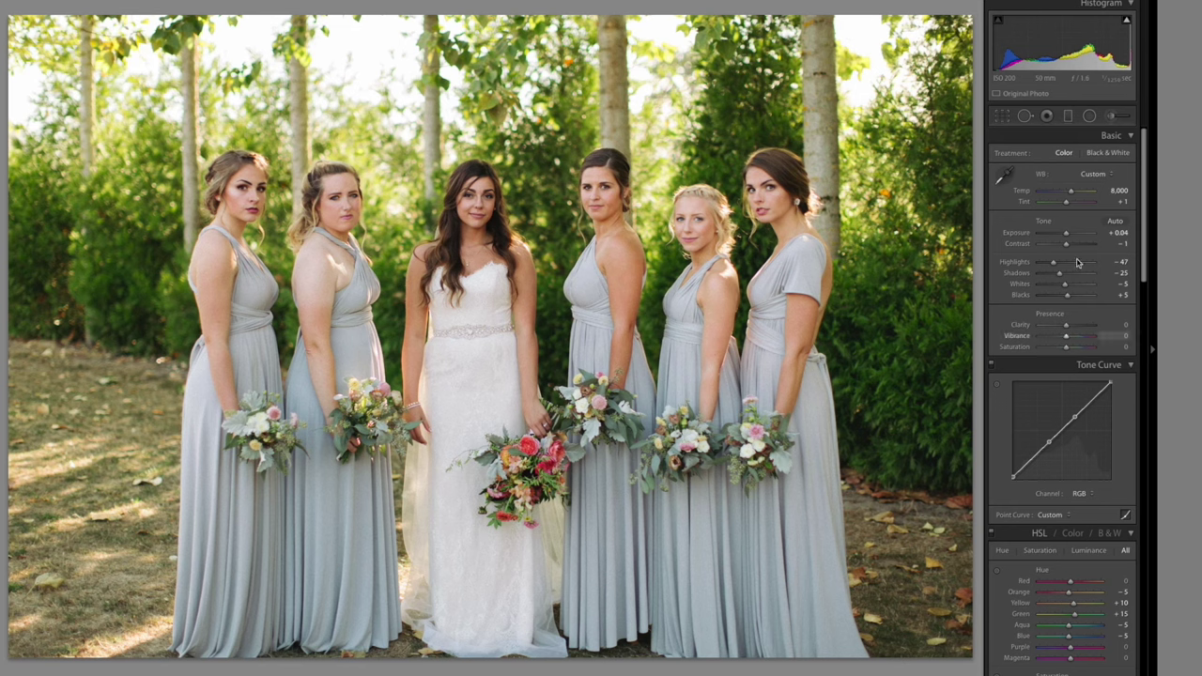
key(Up)
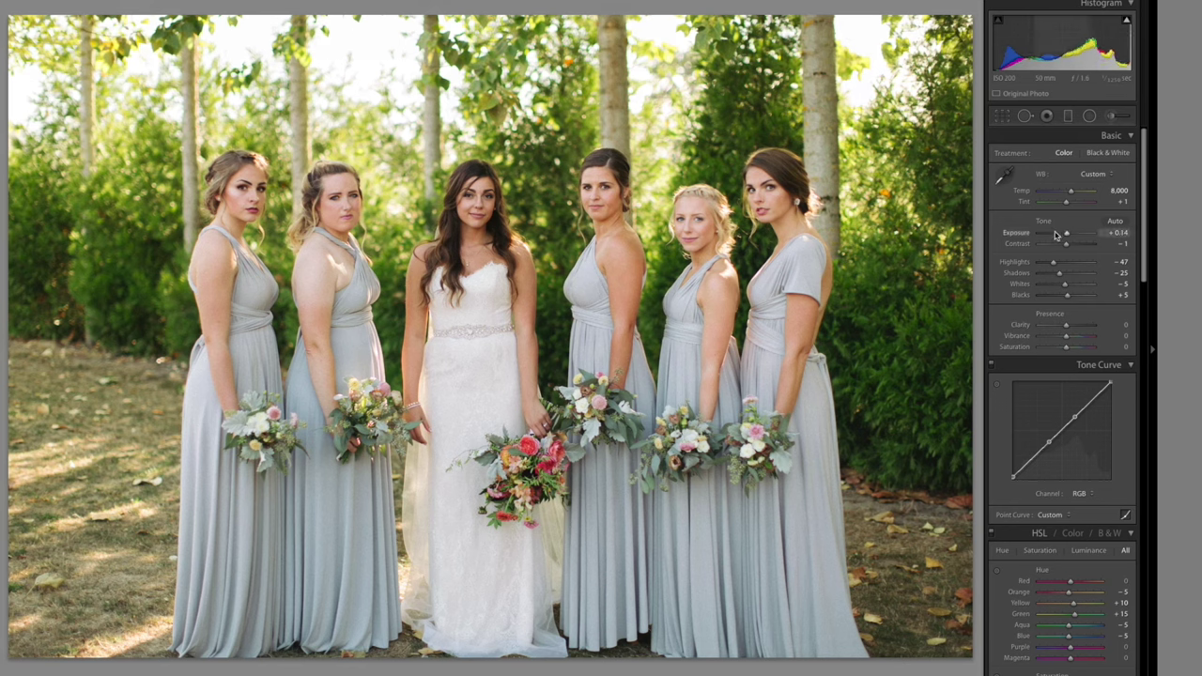
key(Up)
key(Up)
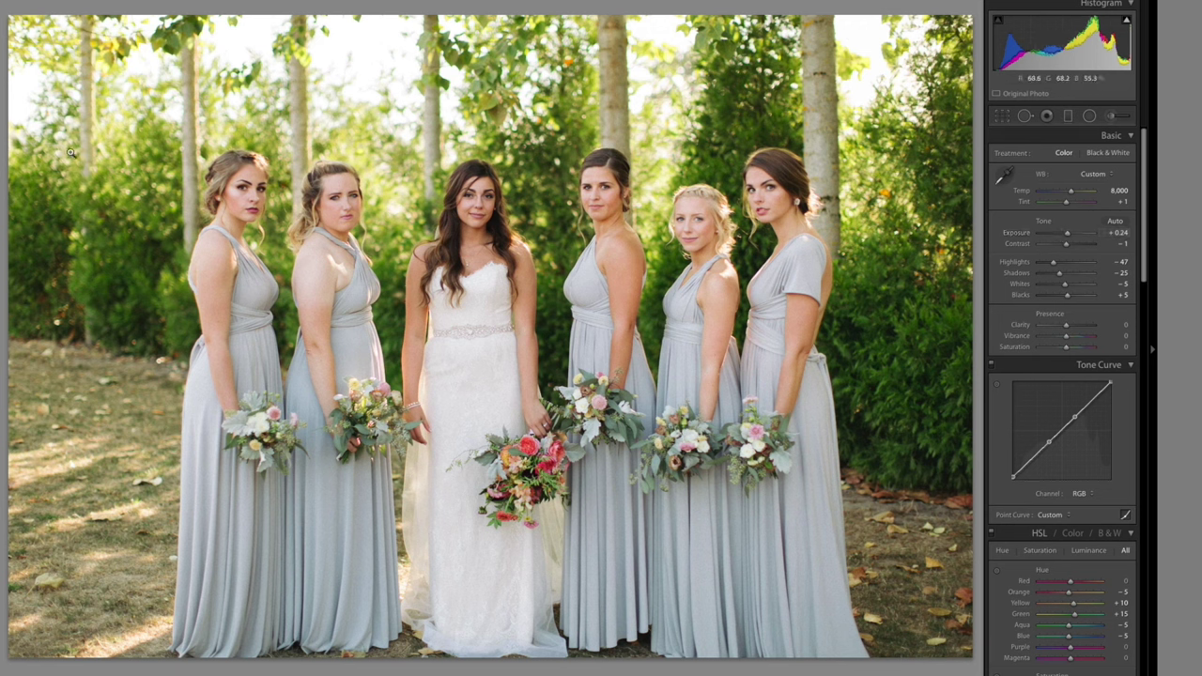
key(Up)
key(Up)
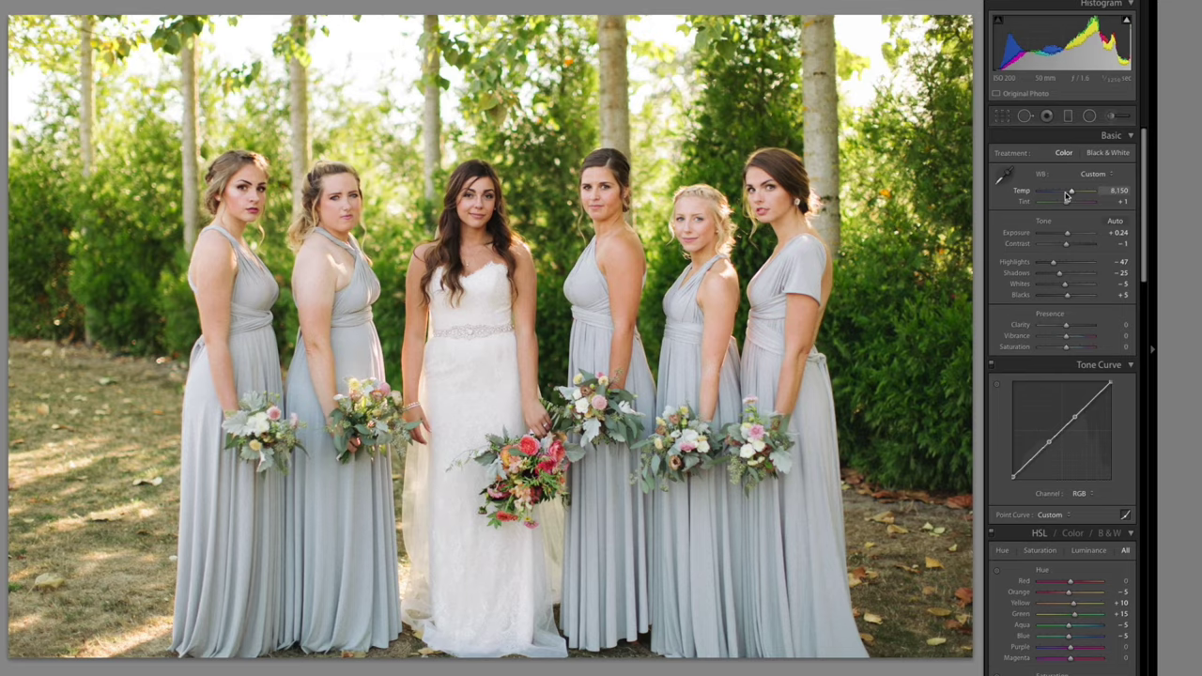
Apply the previous photo's settings to the darker, wider full-length group shot and raise its exposure to +0.51.
key(Right)
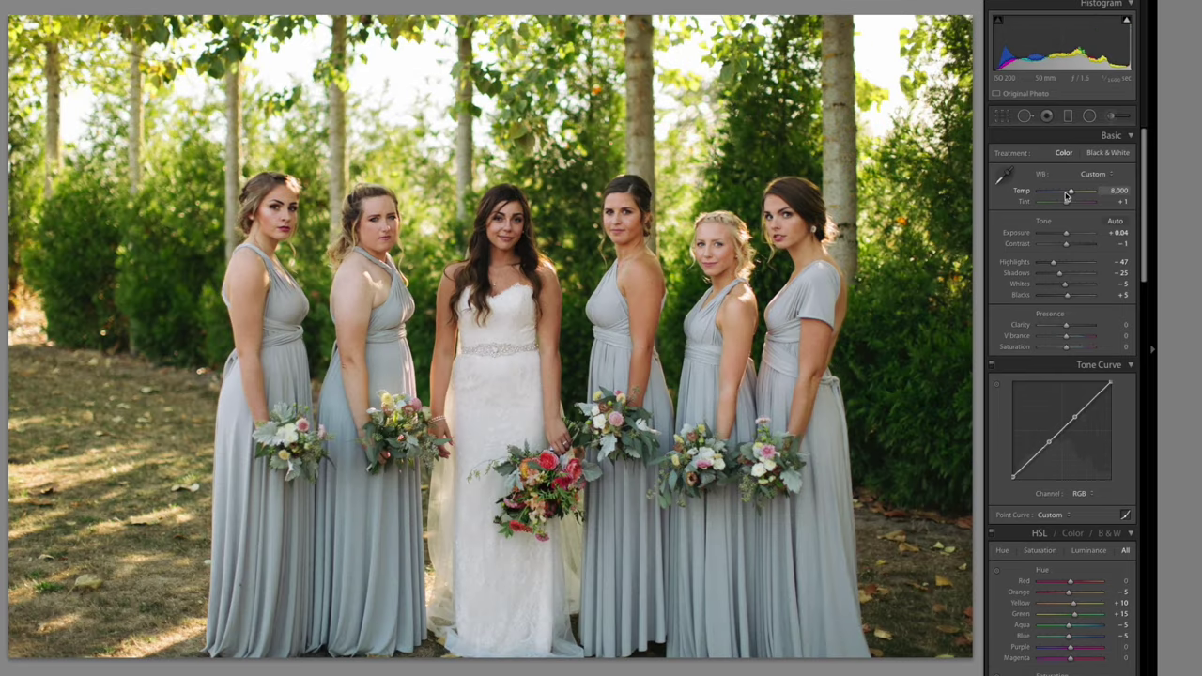
key(ctrl+alt+v)
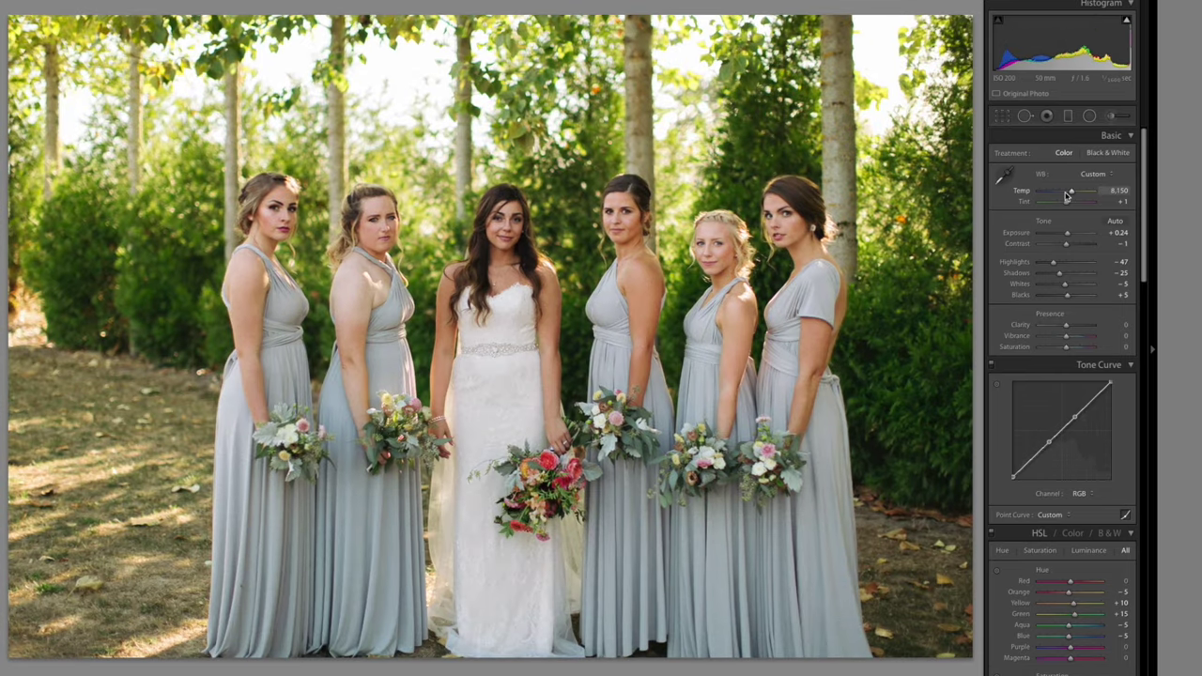
key(equal)
key(equal)
key(equal)
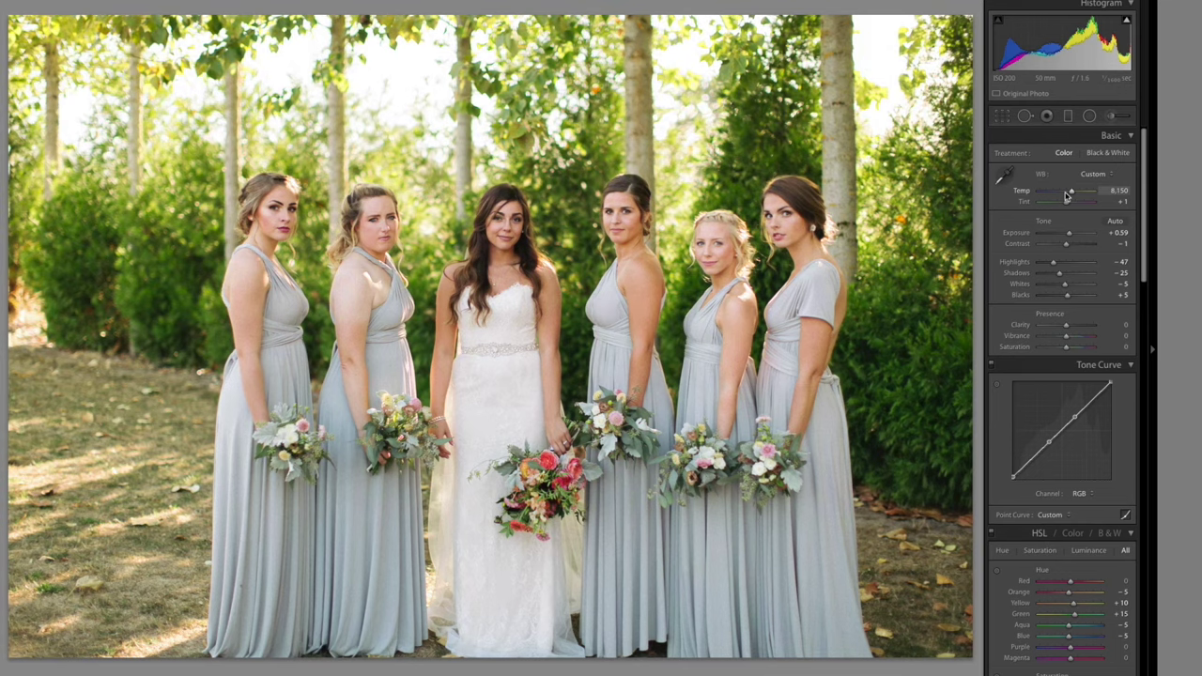
key(minus)
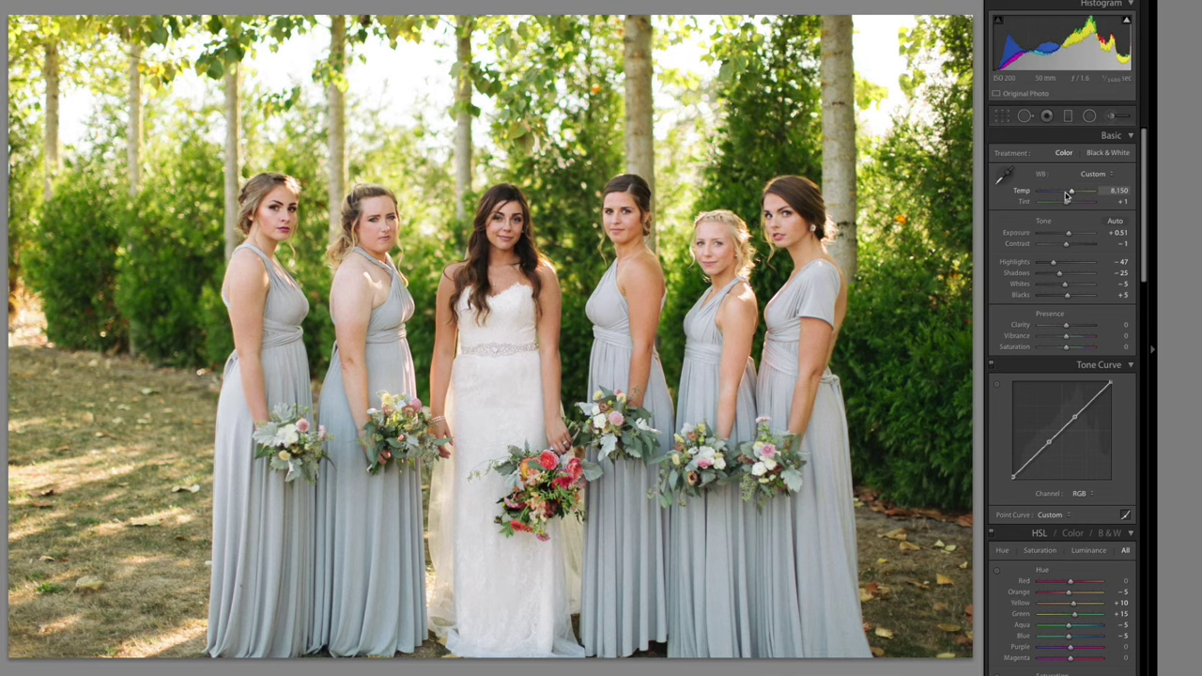
Carry the previous settings, temperature 8,150 and exposure +0.51, over to the next near-identical group shot and the laughing group photo.
key(Right)
key(Left)
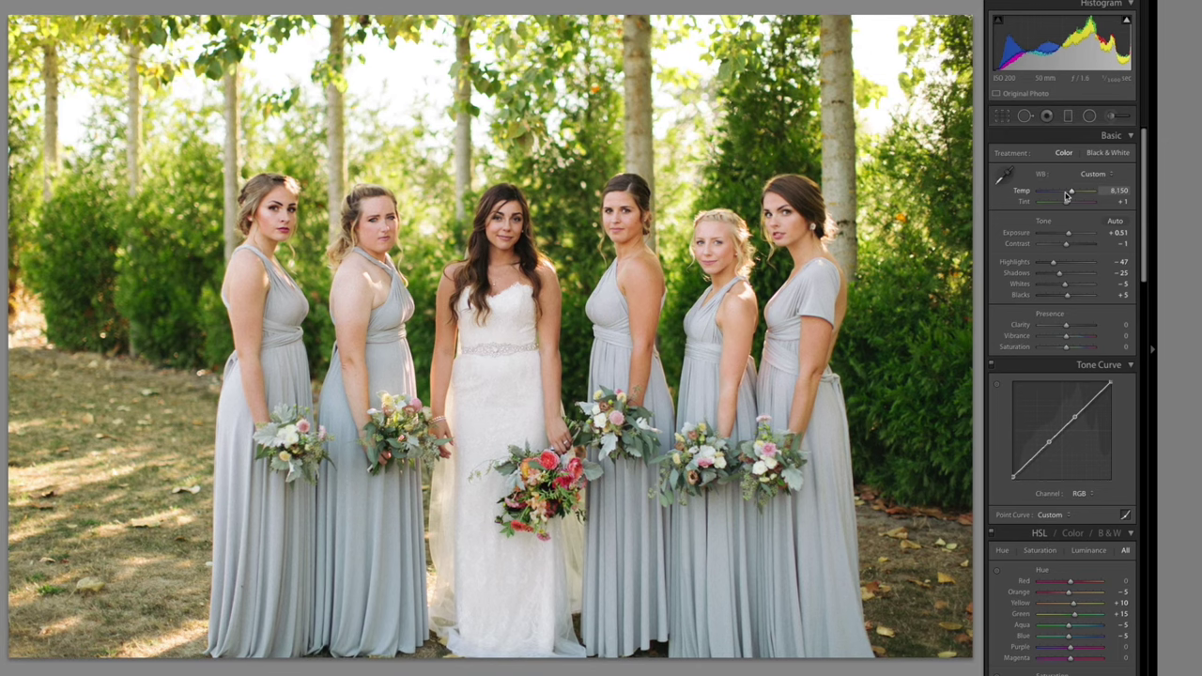
key(Right)
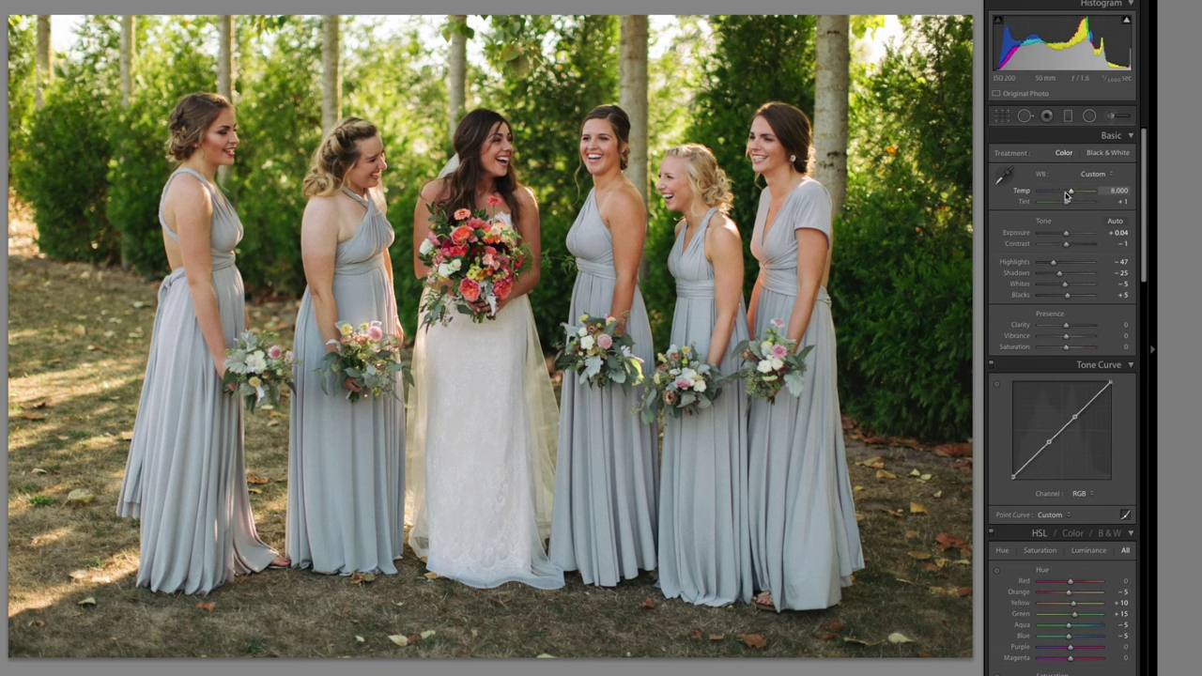
key(Left)
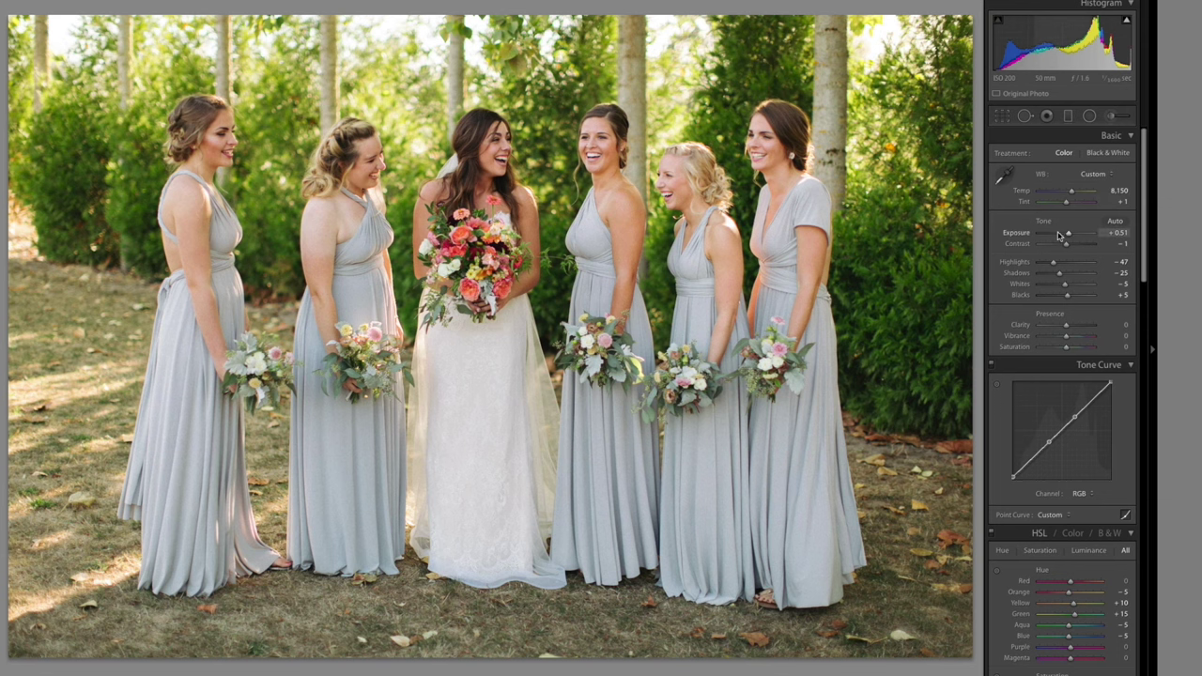
click(510, 127)
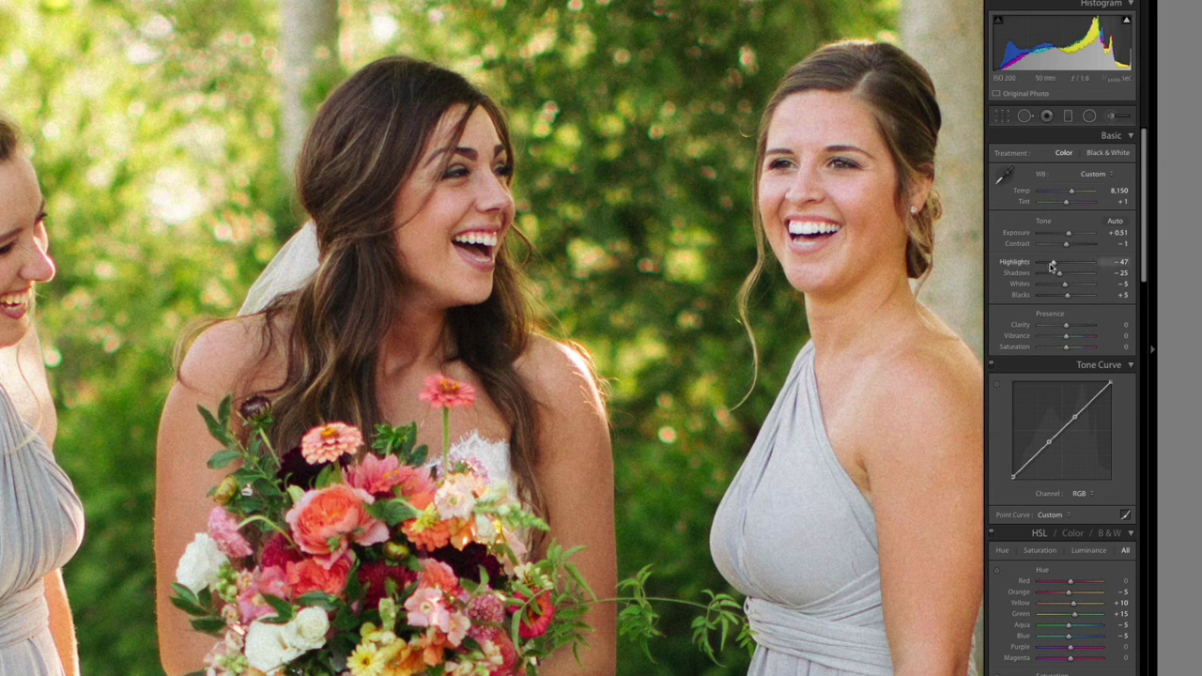
Set the grain amount to 30 on the laughing group photo and return to the full-frame view.
scroll(1050, 267, down, 8)
scroll(1049, 267, down, 10)
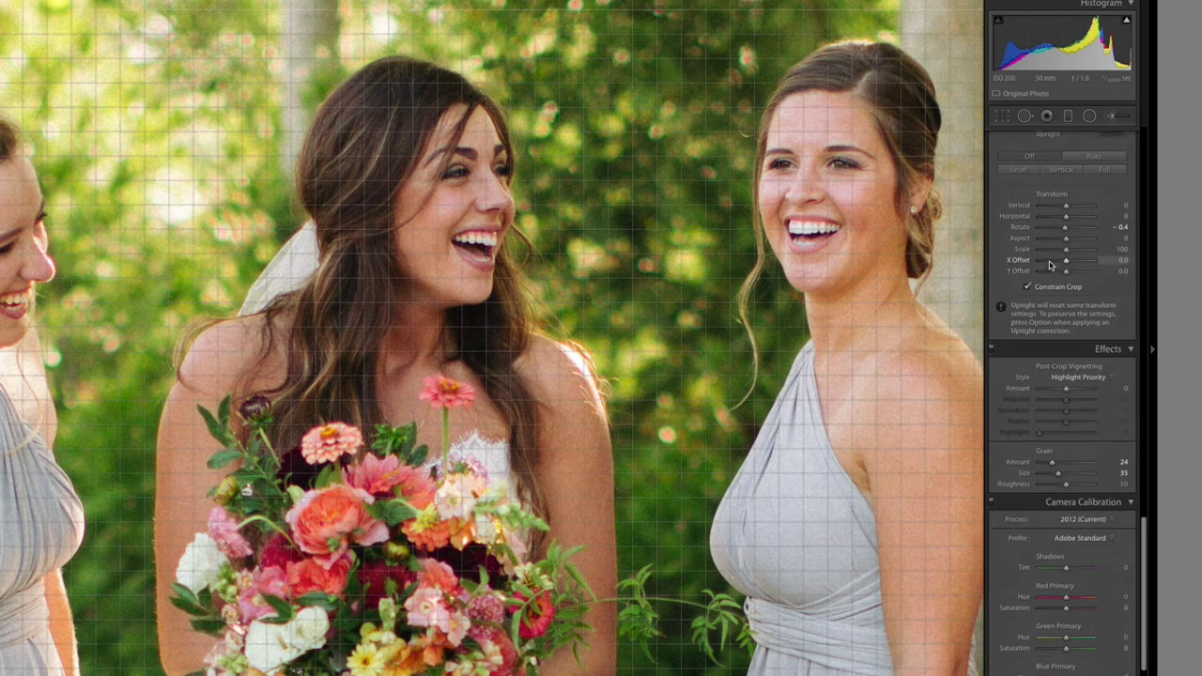
drag(1044, 439, 1054, 442)
click(740, 366)
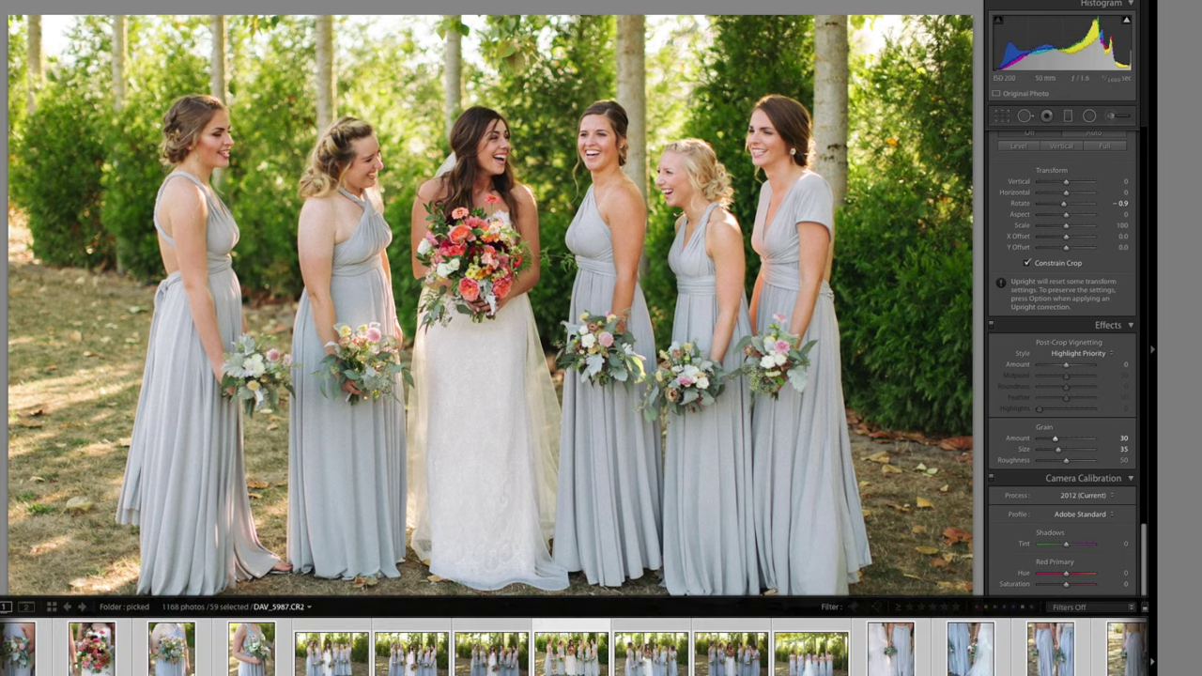
Select the run of photos from the laughing group shot through DAV_6080.CR2, showing the bride with a child, and synchronize the develop settings across them.
mouse_move(575, 671)
click(575, 663)
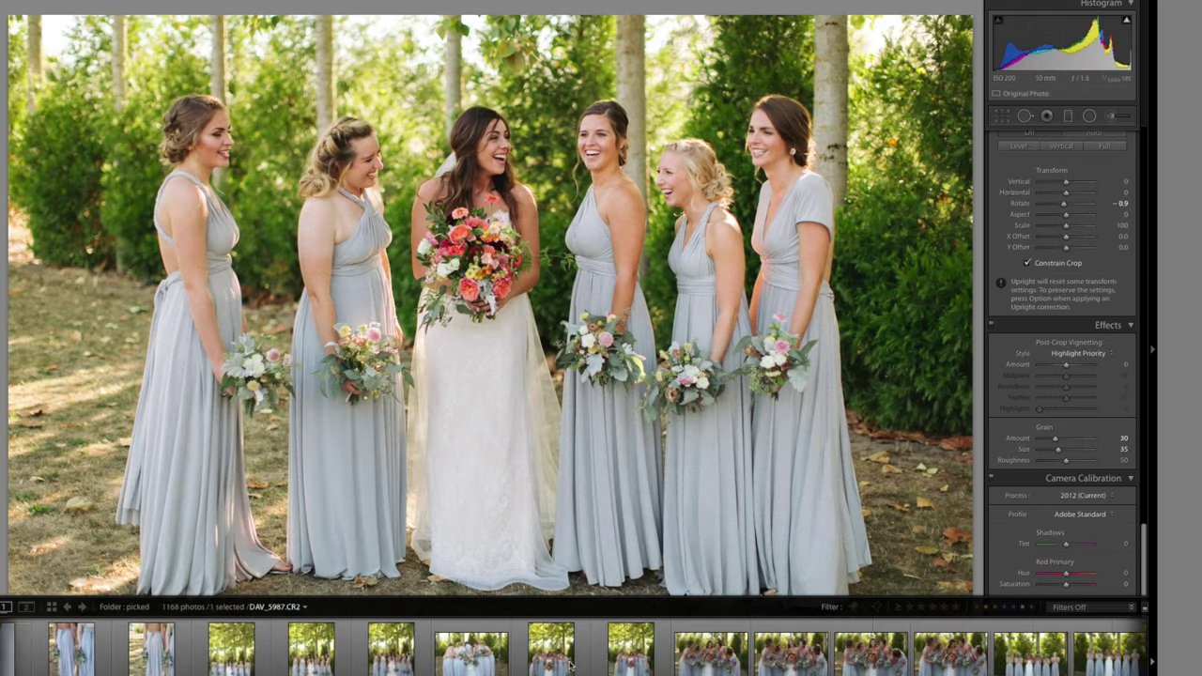
key(Right)
key(Right)
key(Right)
key(Right)
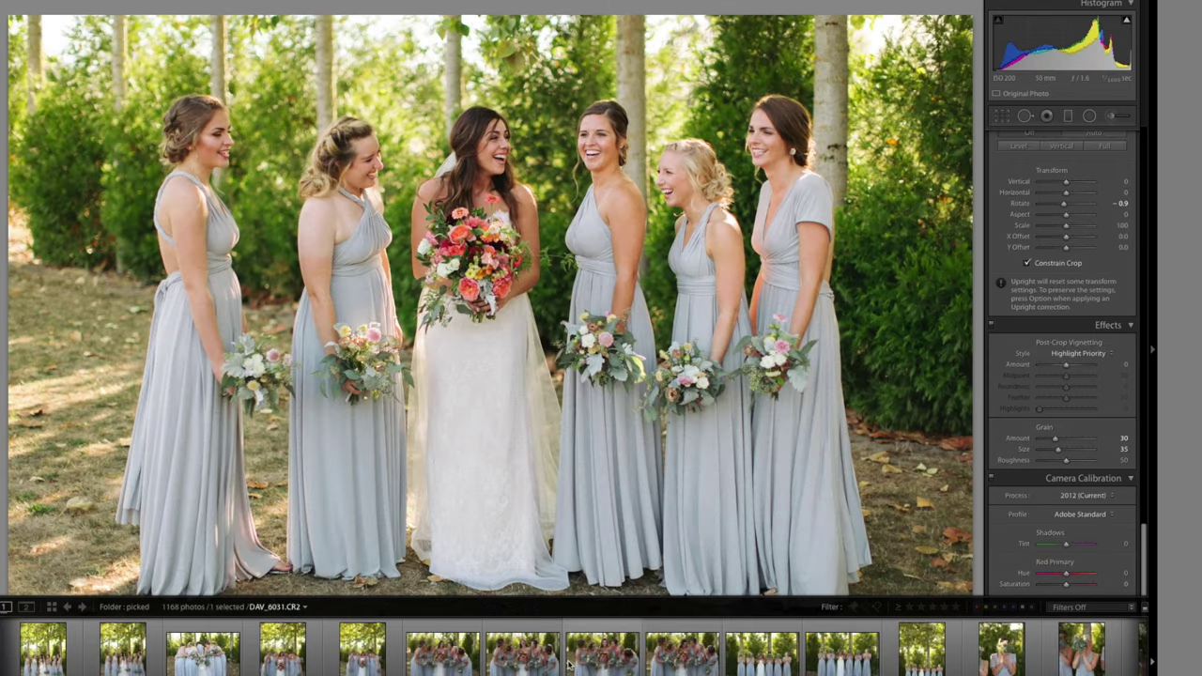
scroll(569, 663, down, 5)
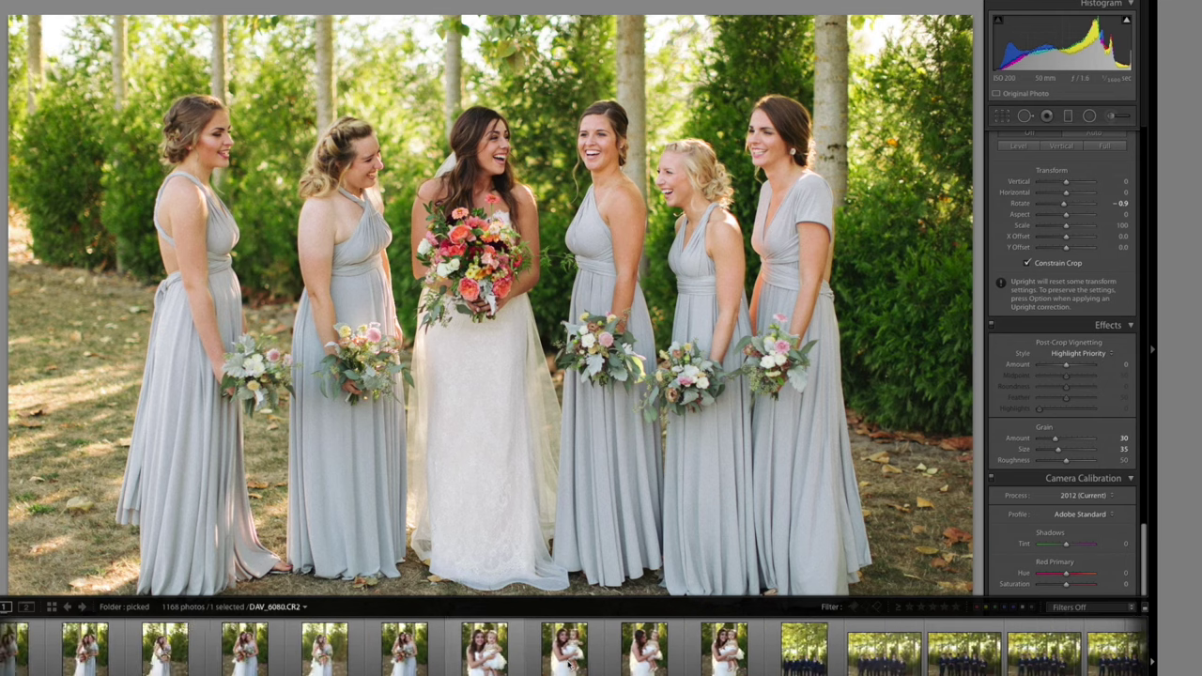
shift+click(572, 647)
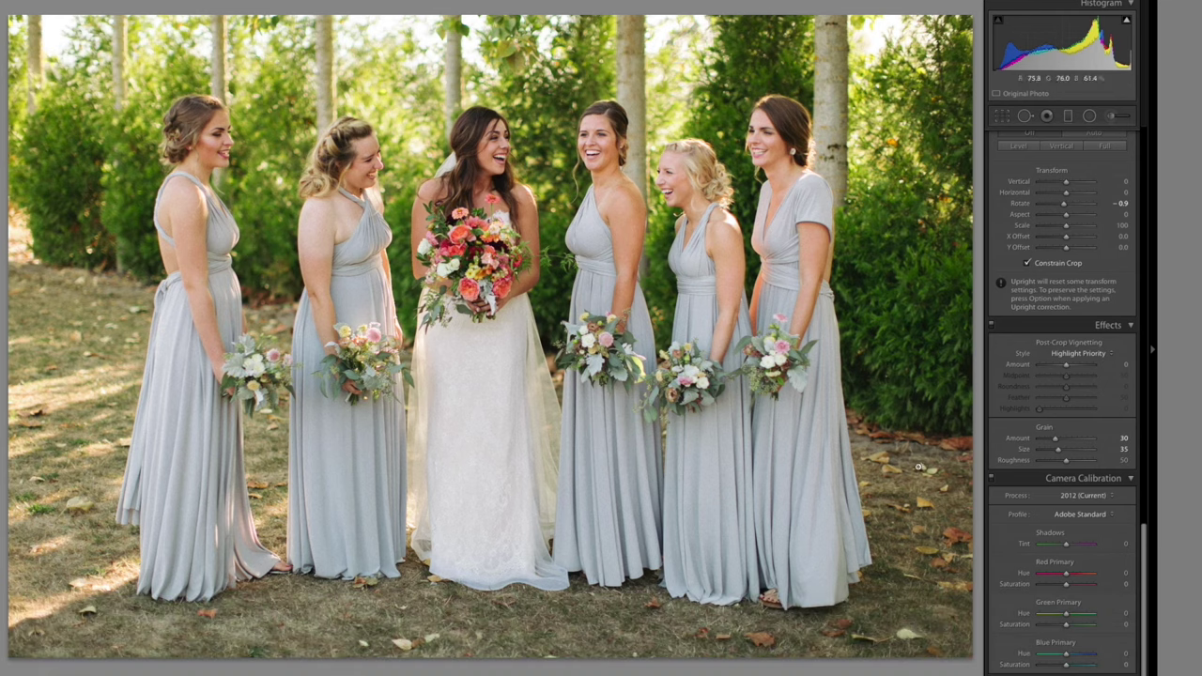
key(super+shift+s)
key(Return)
Go past the near-identical laughing shots and lower the exposure of the closer 35 mm group photo under the trees to +0.28.
key(Right)
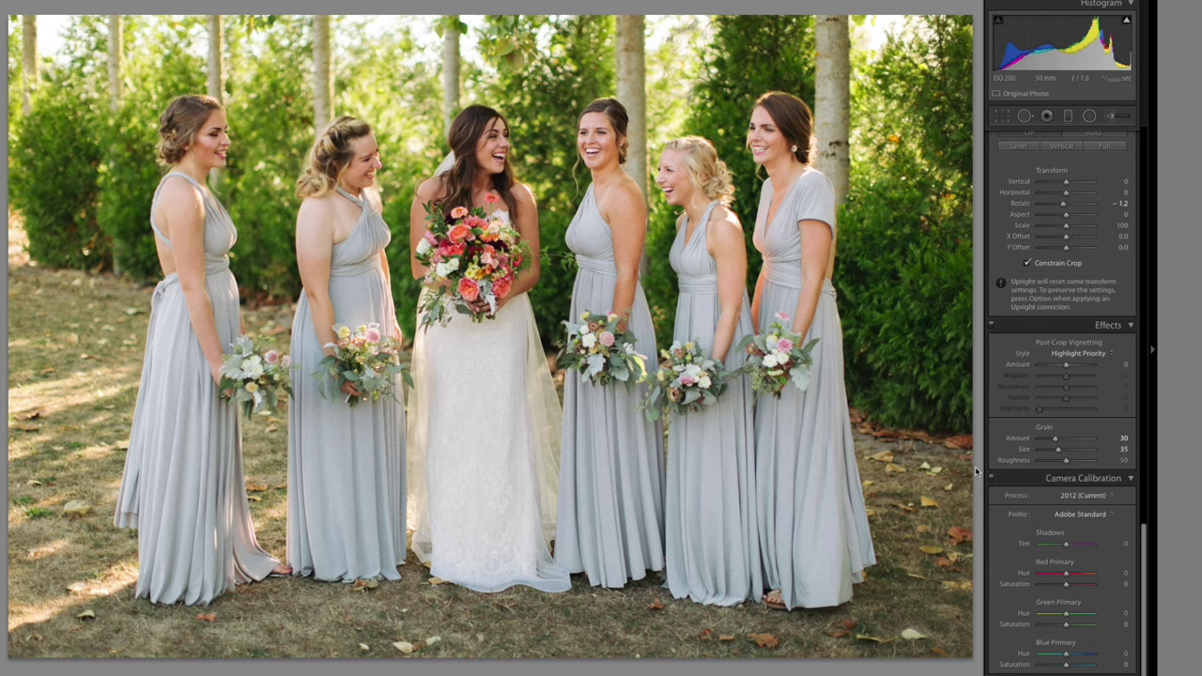
key(Right)
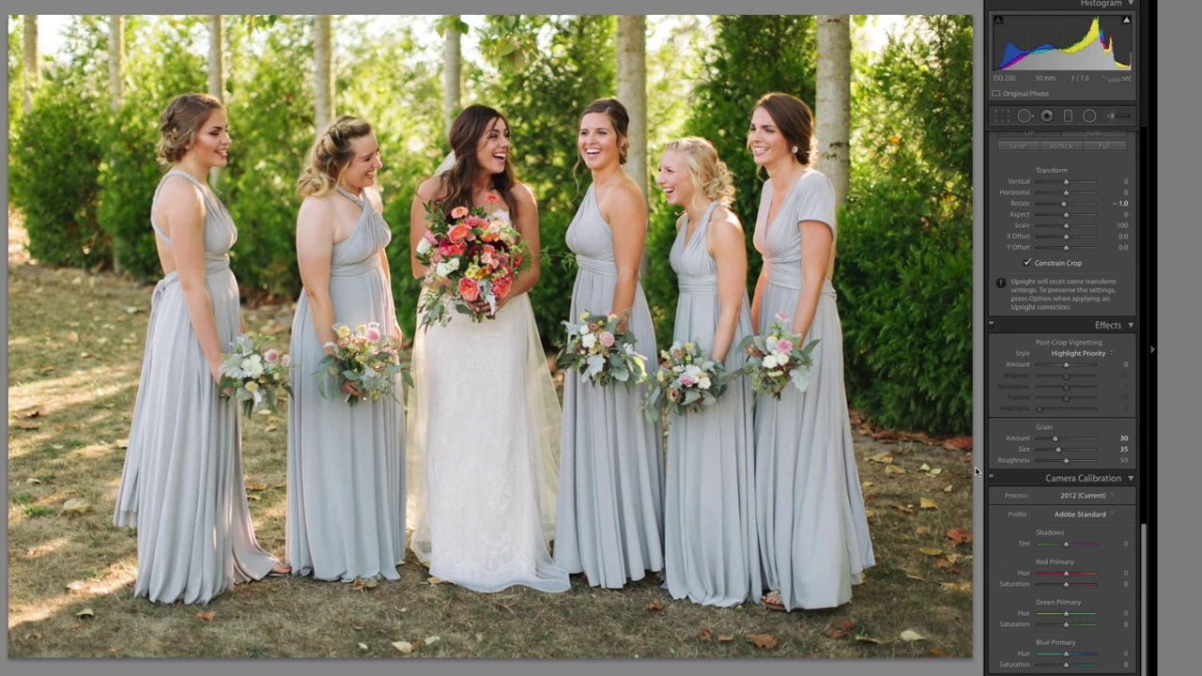
key(Right)
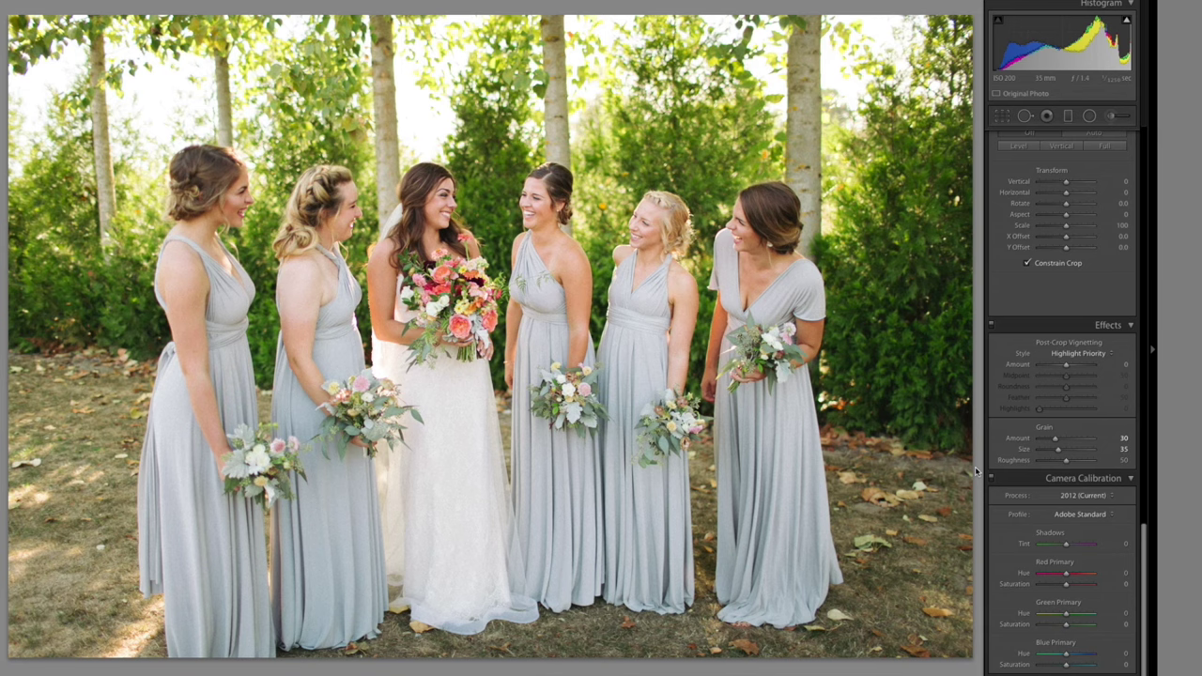
scroll(1033, 451, up, 15)
scroll(997, 445, down, 2)
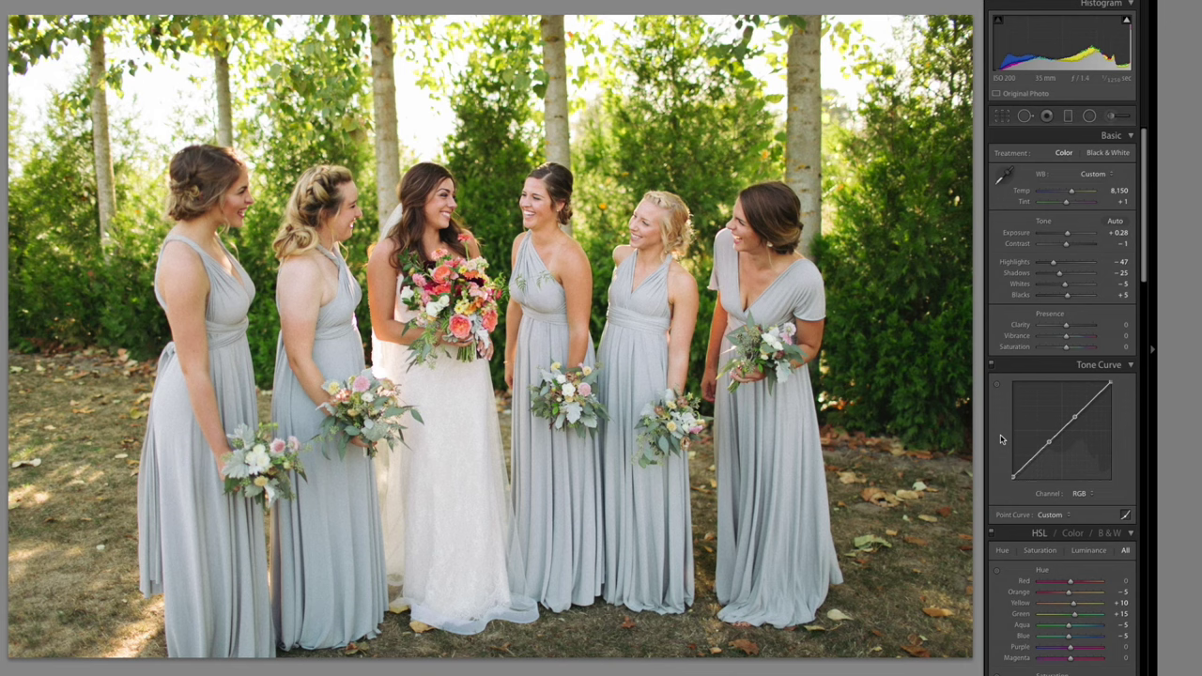
Lower the exposure of the landscape-format photo of the bridal party standing with their backs to the camera to +0.04.
key(Right)
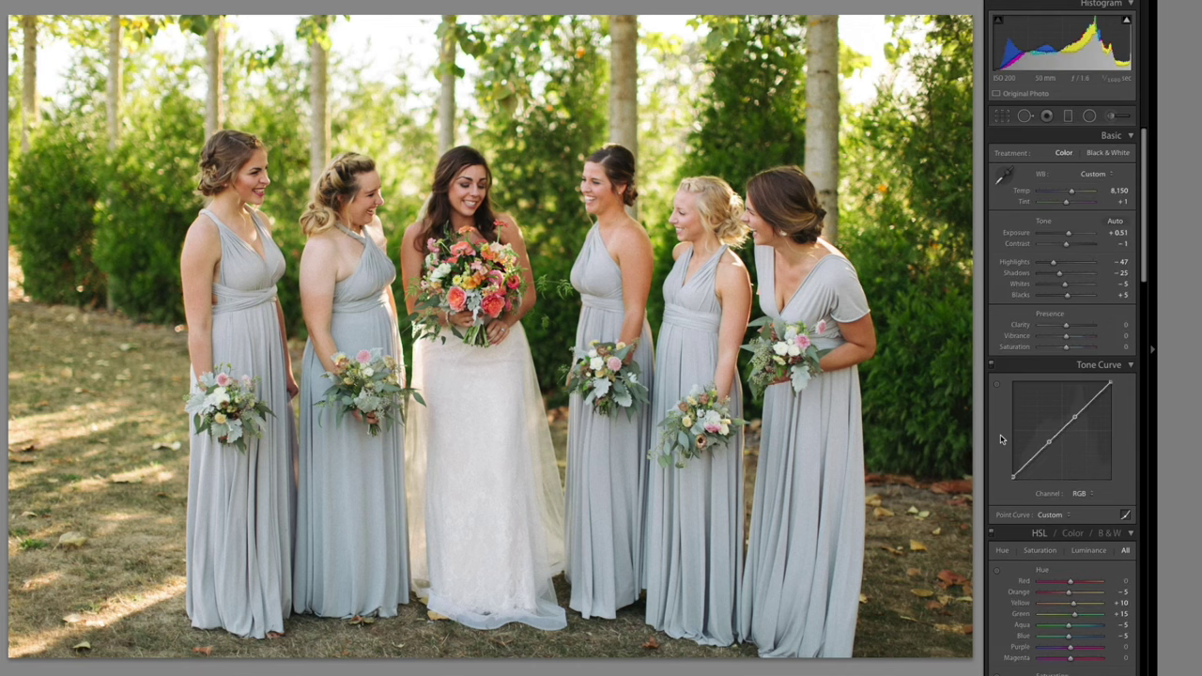
key(Right)
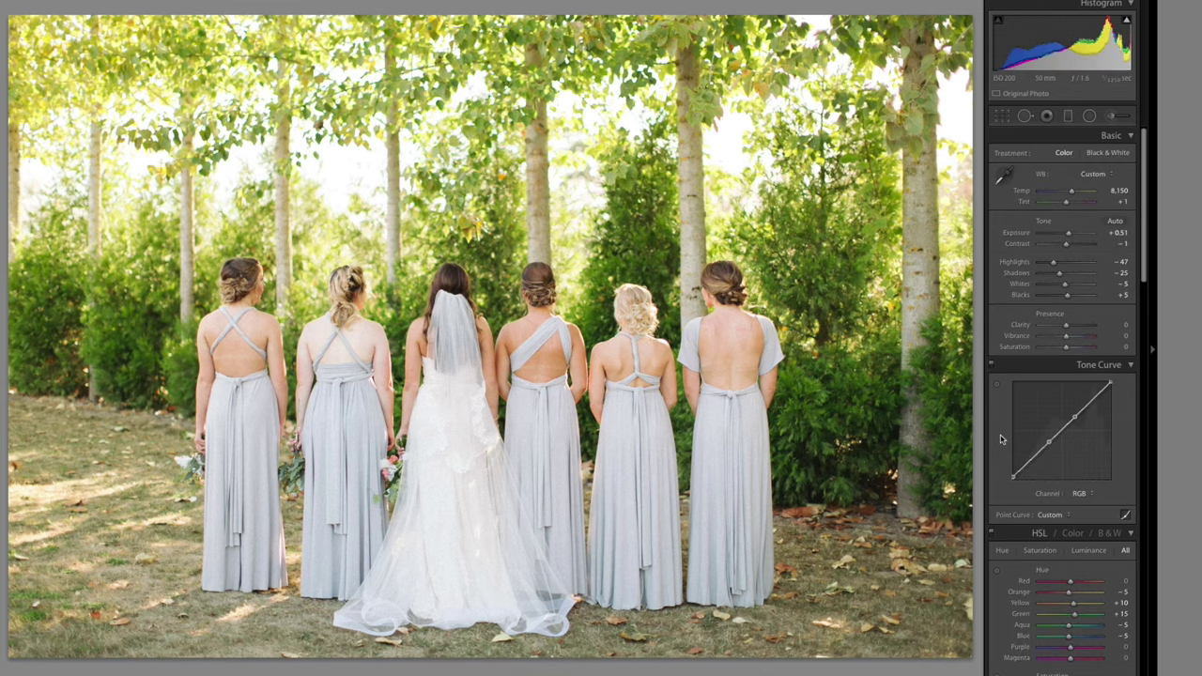
key(minus)
key(minus)
key(minus)
key(minus)
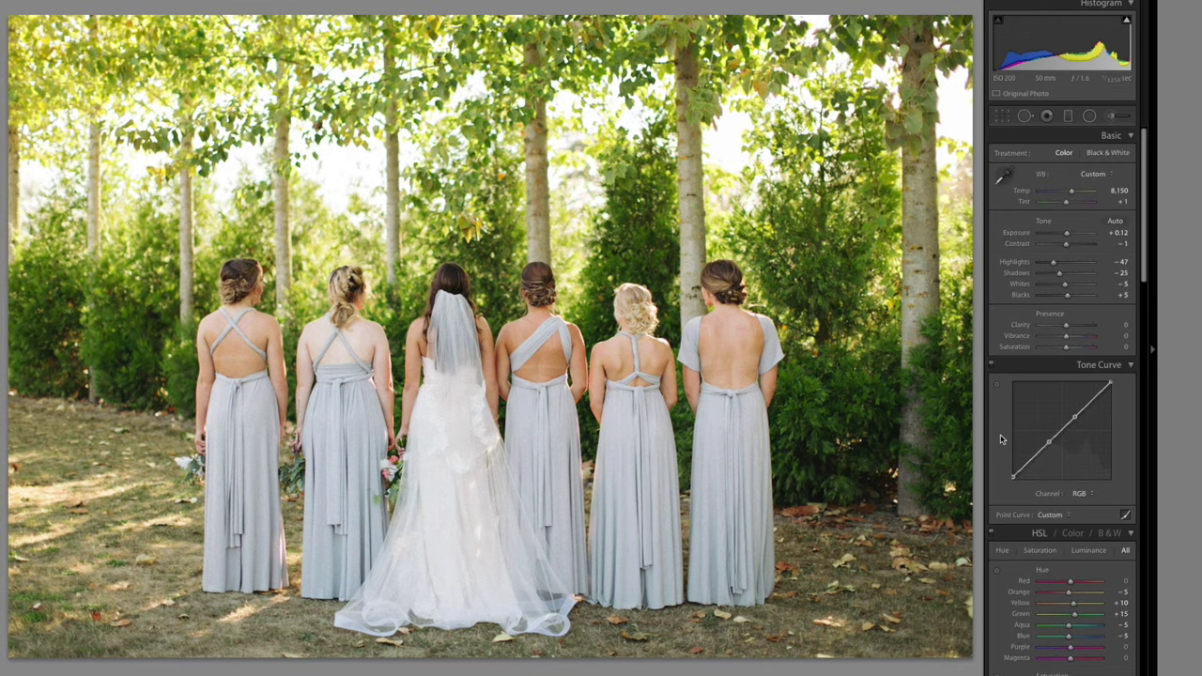
key(Right)
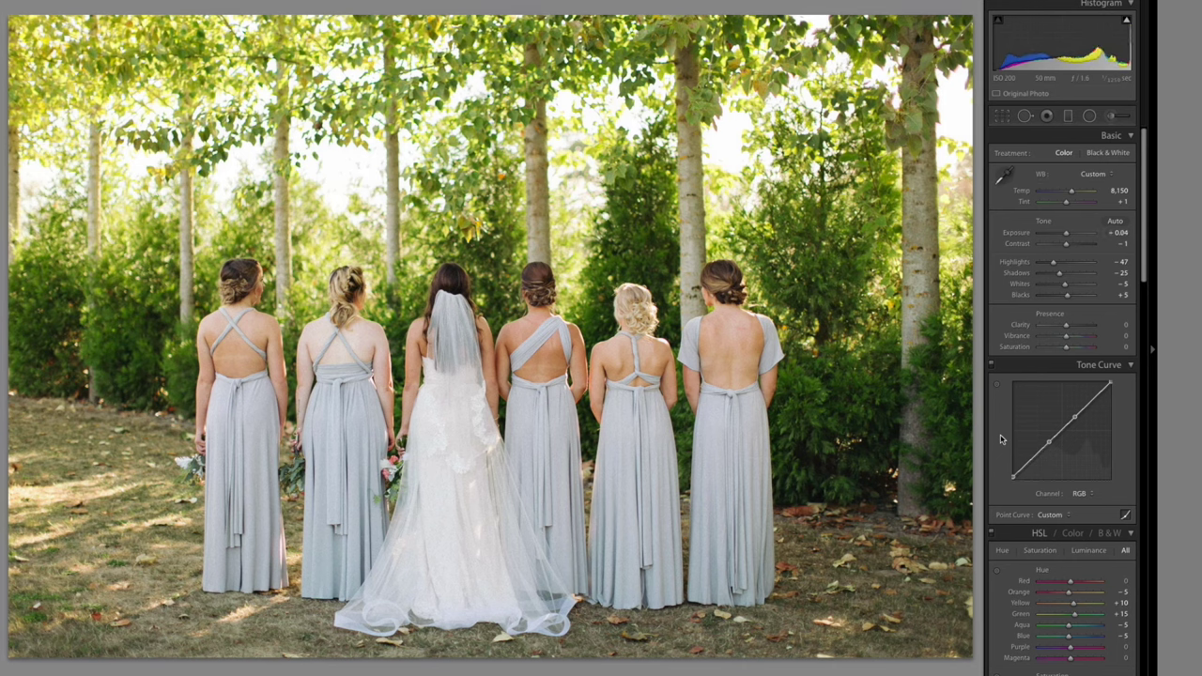
Go through the dress and bouquet details from behind and set the brighter one with sunlit grass to exposure +0.35.
key(Right)
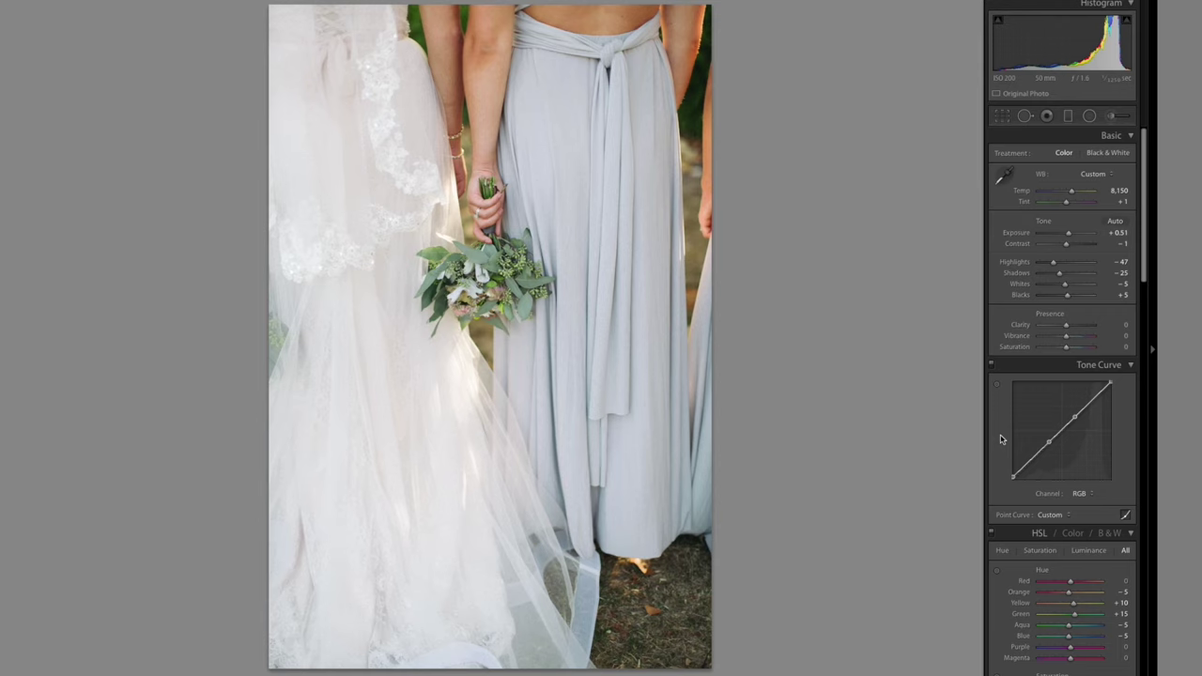
key(Right)
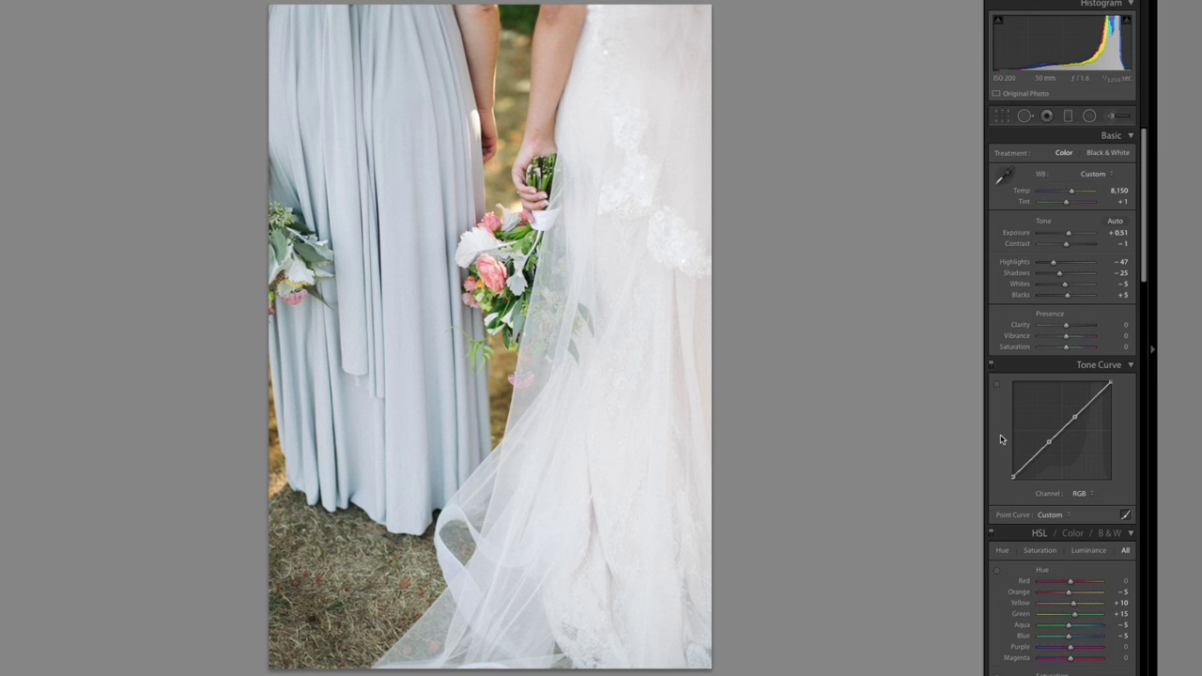
key(Right)
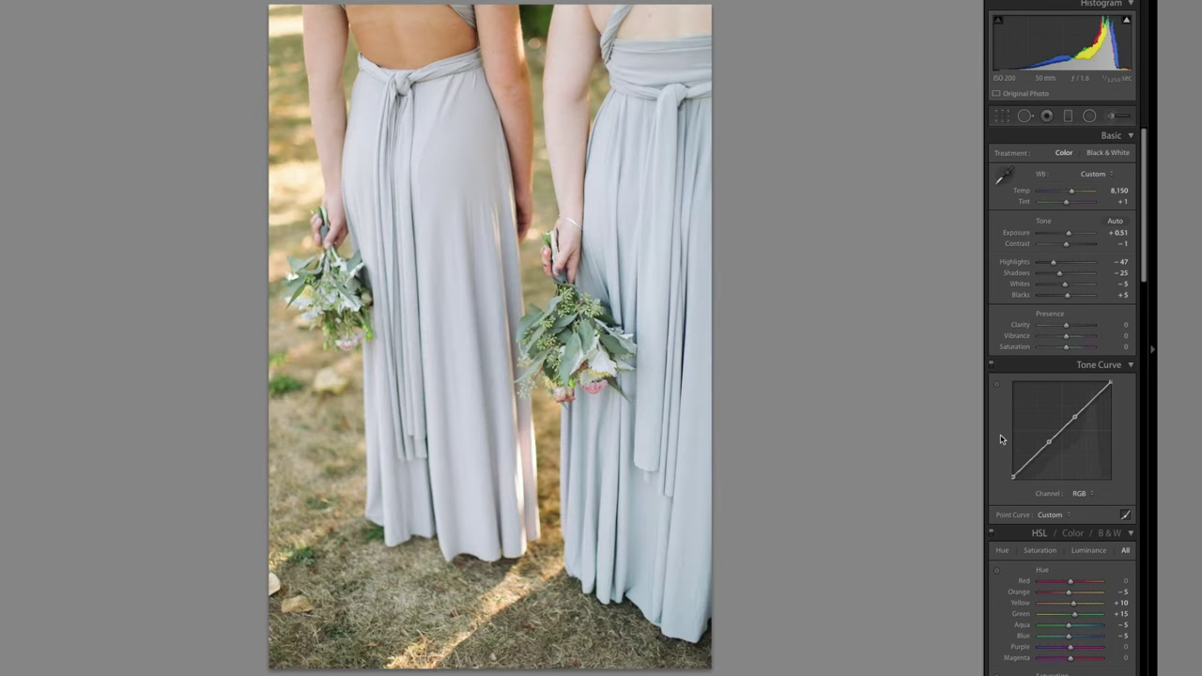
key(Right)
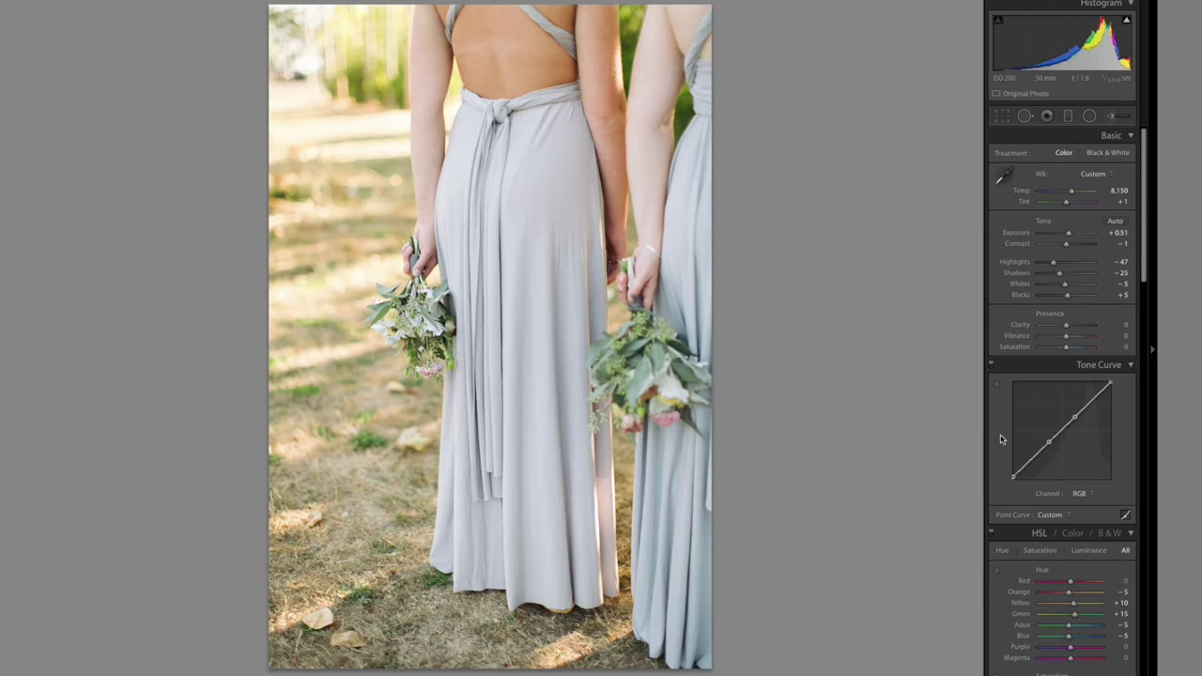
key(minus)
key(minus)
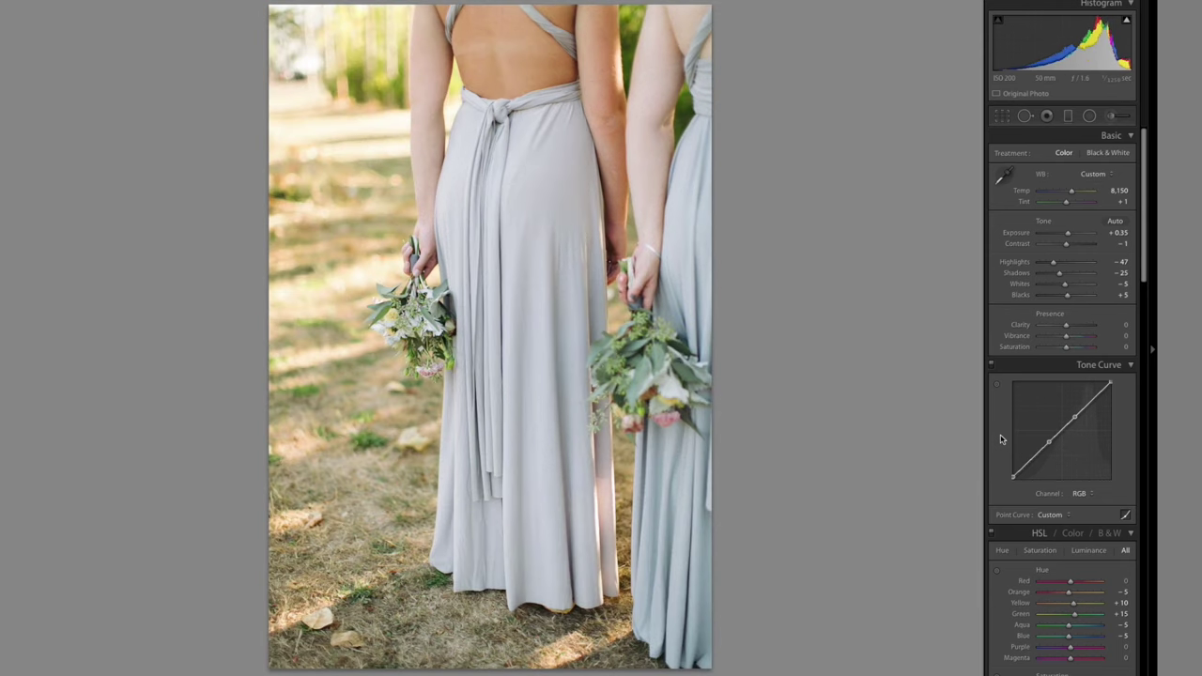
Lower the exposure of the portrait-format shot from behind, with the bride looking back under the tall trees, to +0.12.
key(Left)
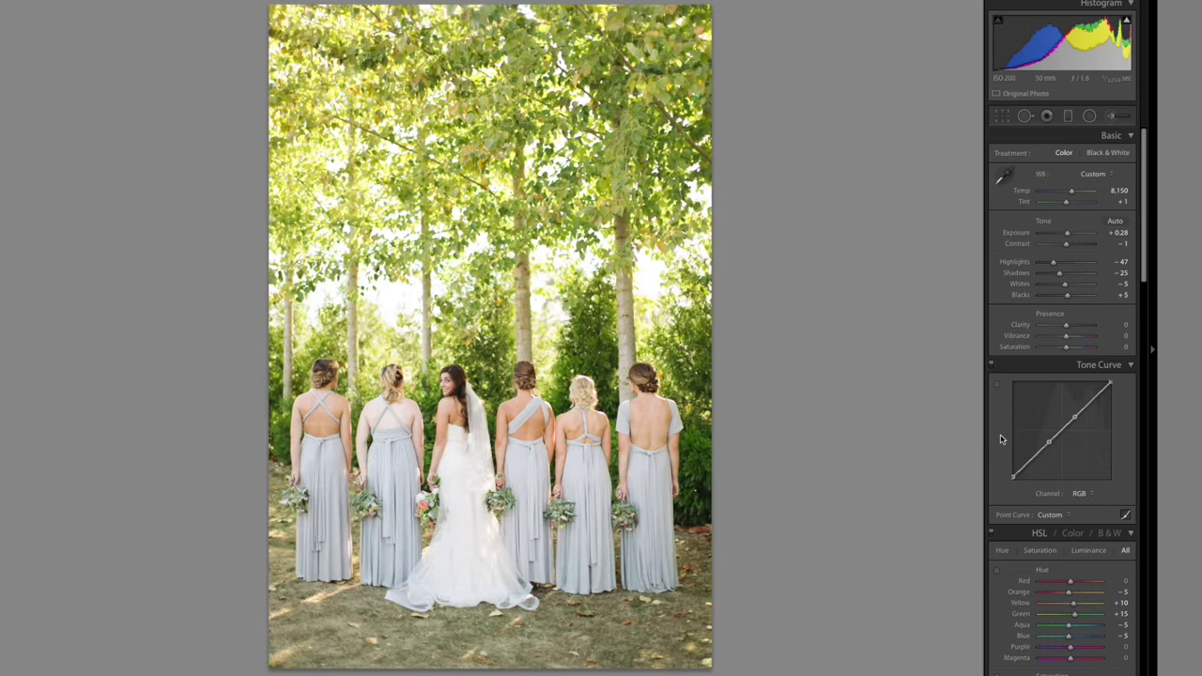
key(minus)
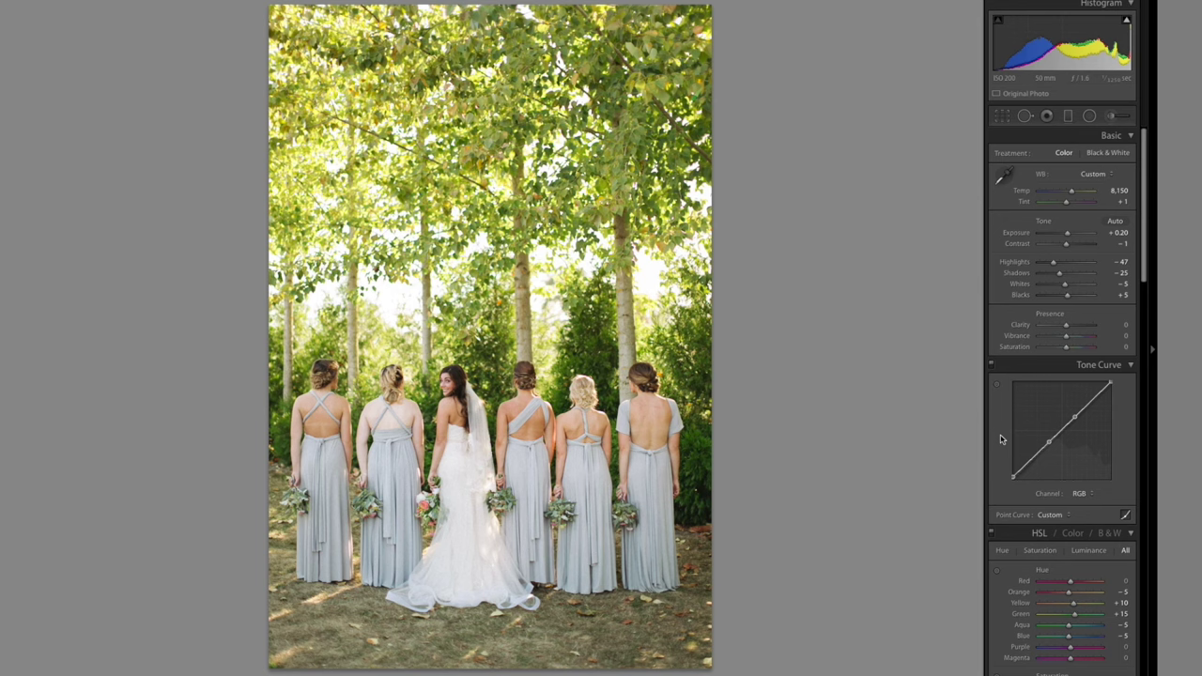
key(minus)
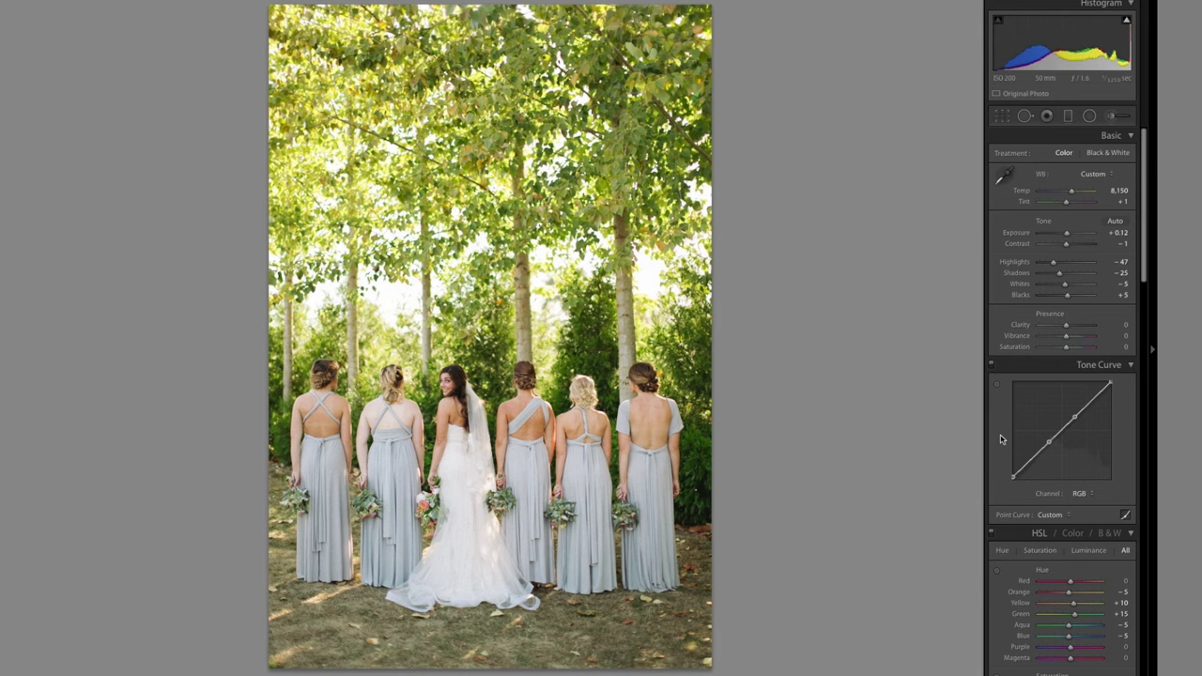
Set the exposure of the first over-the-shoulder group portrait to +0.35 and of the next, darker one to +0.67.
key(Right)
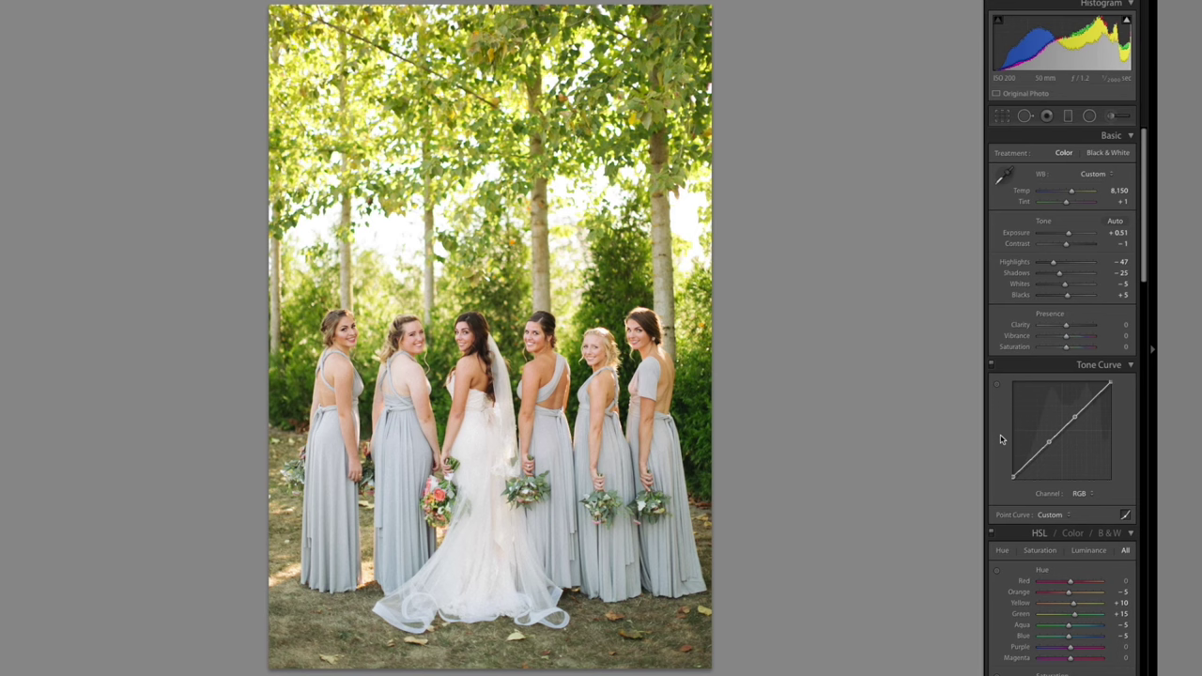
key(minus)
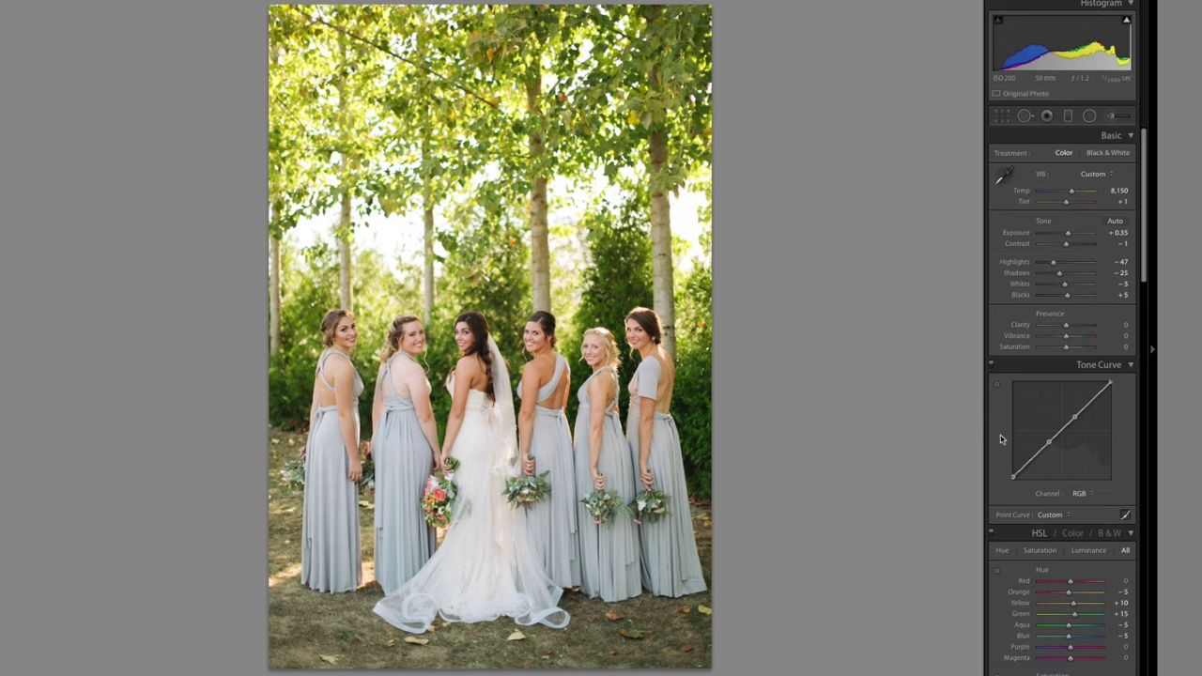
key(Right)
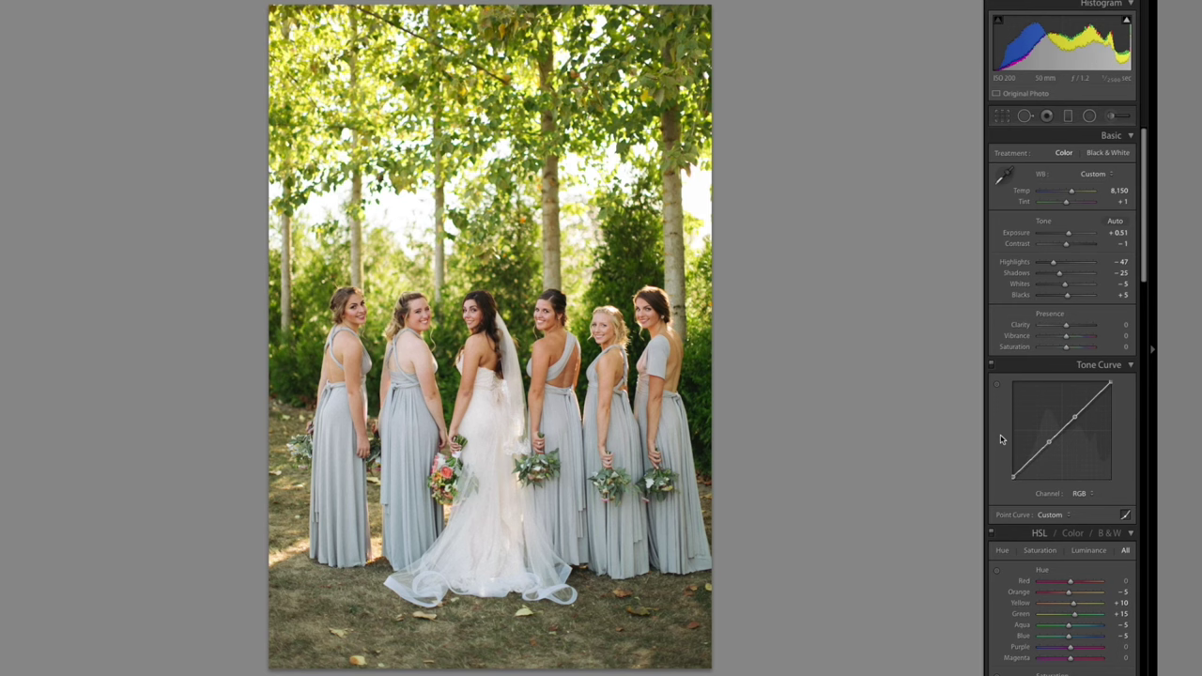
key(Right)
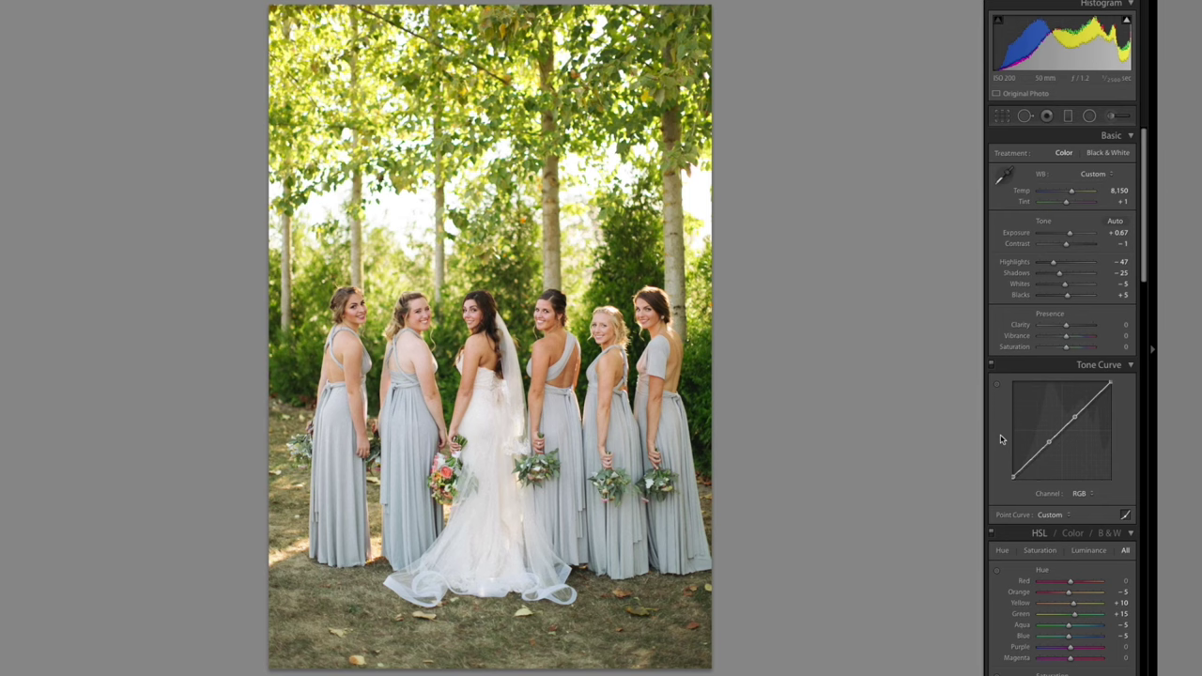
Compare the second over-the-shoulder portrait at dimmer and brighter display levels and raise its exposure to +0.75.
key(XF86MonBrightnessDown)
key(XF86MonBrightnessDown)
key(XF86MonBrightnessUp)
key(XF86MonBrightnessUp)
key(XF86MonBrightnessDown)
key(XF86MonBrightnessDown)
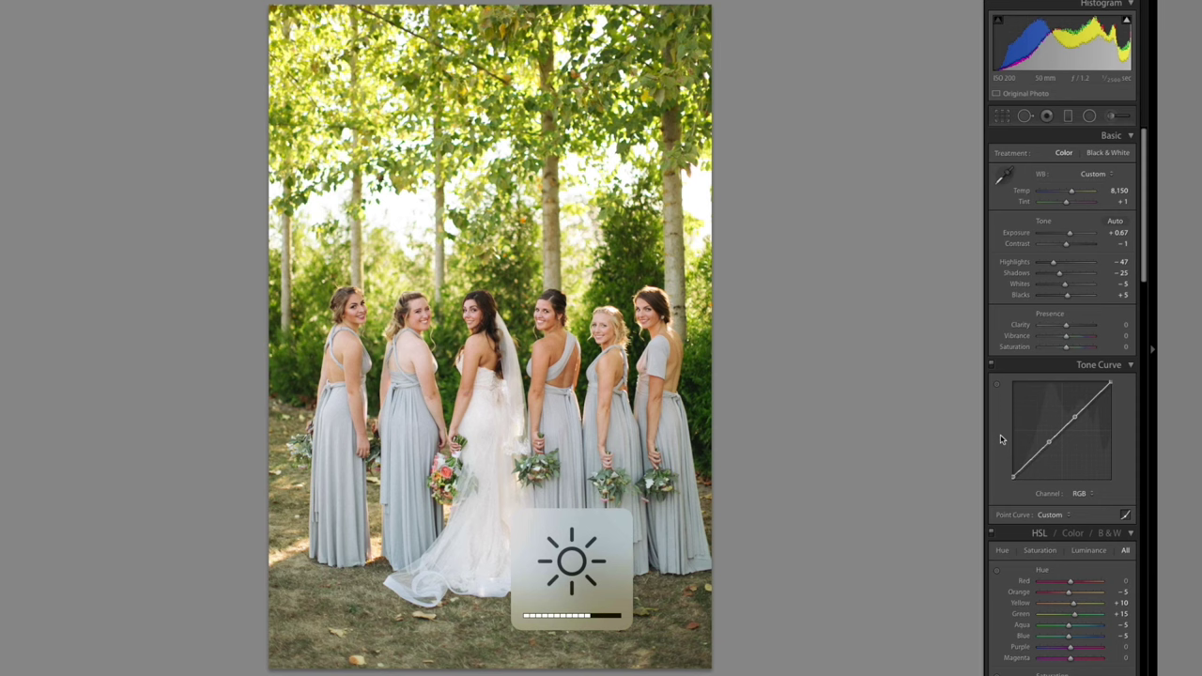
key(XF86MonBrightnessUp)
key(XF86MonBrightnessUp)
key(XF86MonBrightnessUp)
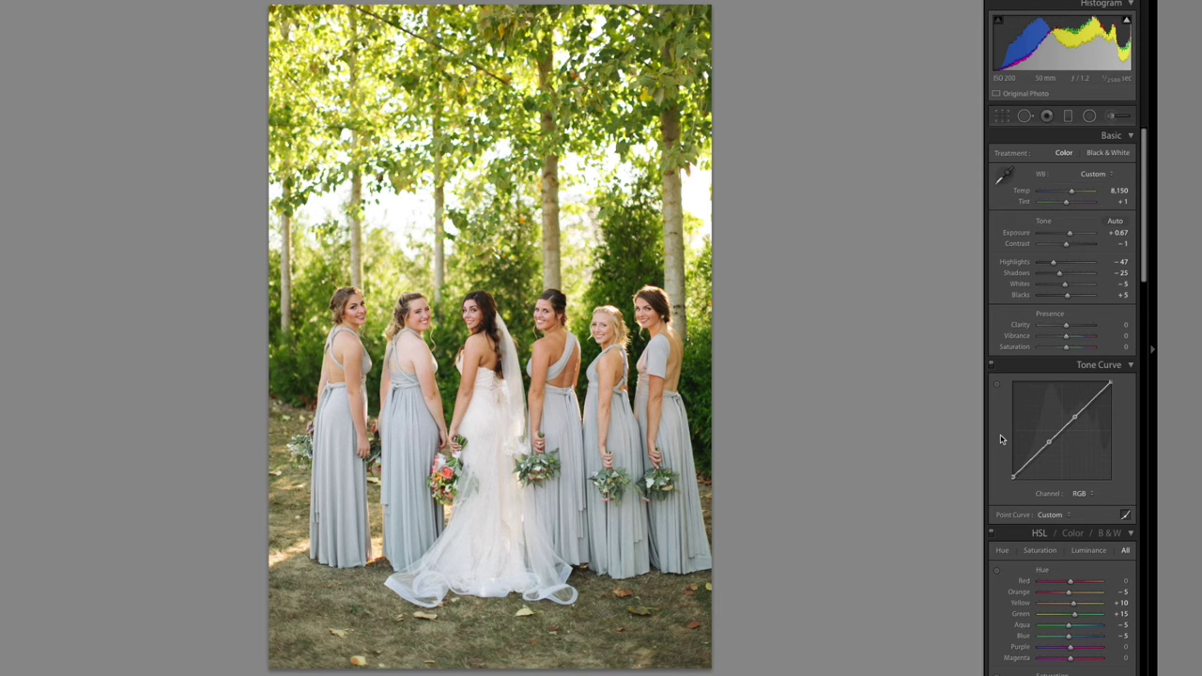
key(equal)
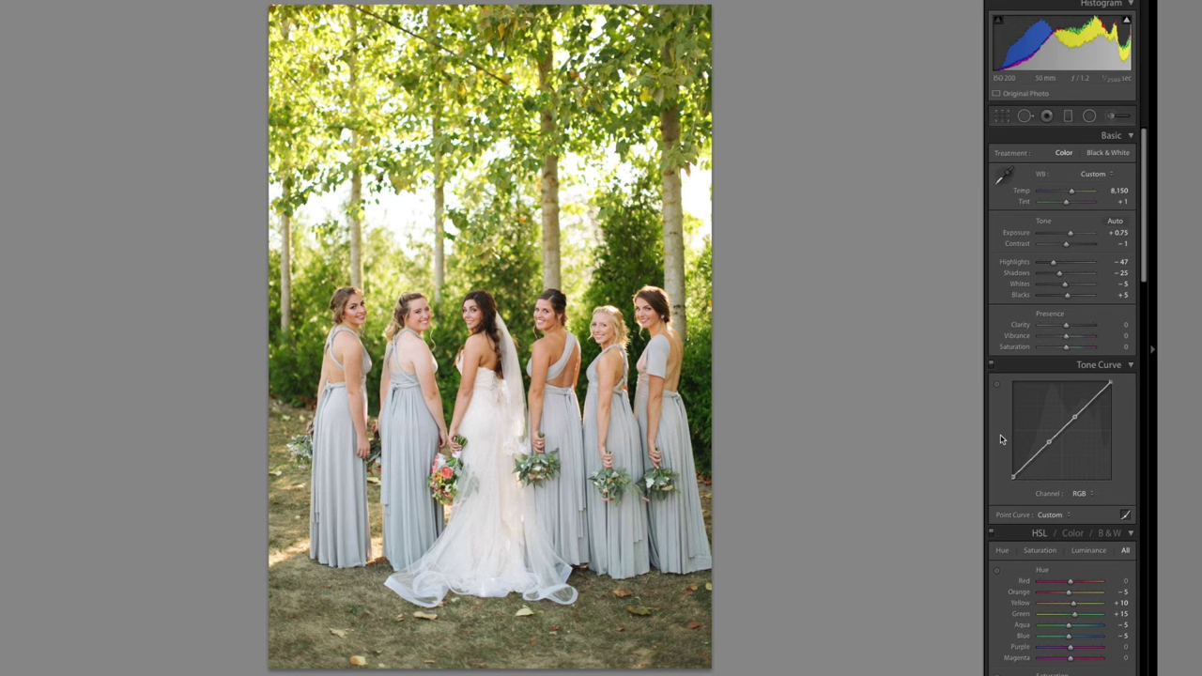
Lower the exposure of the two near-identical photos of the bridal party hugging, seen from behind, to +0.28.
key(Right)
key(minus)
key(minus)
key(minus)
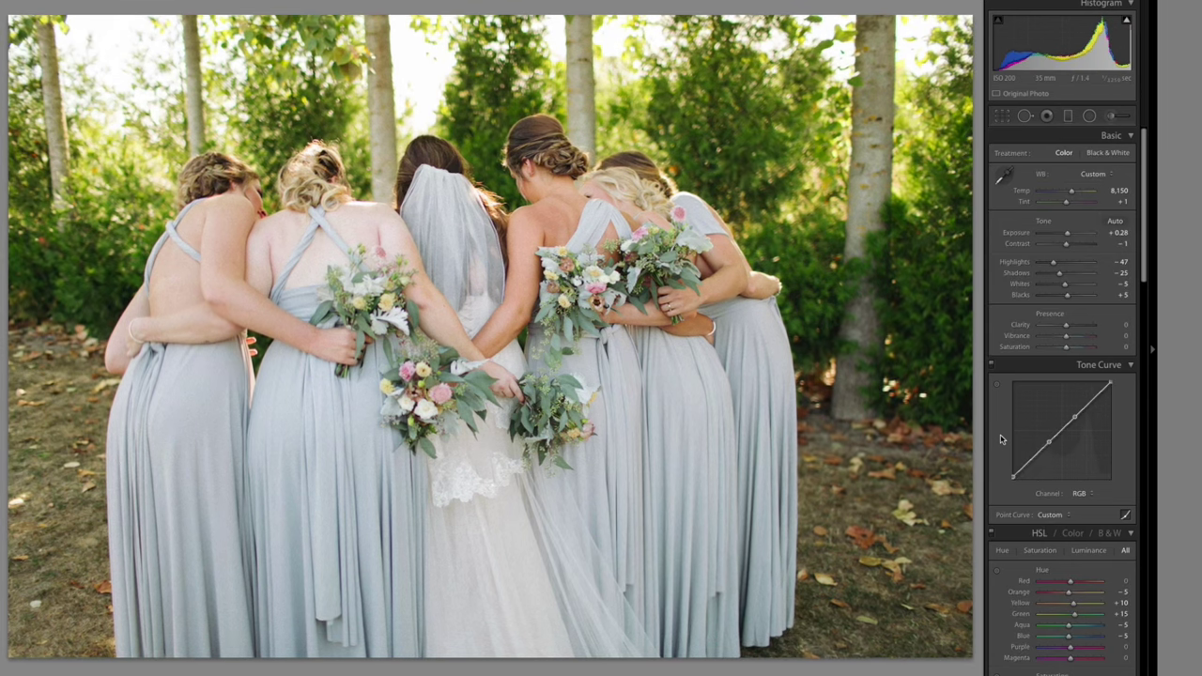
key(Right)
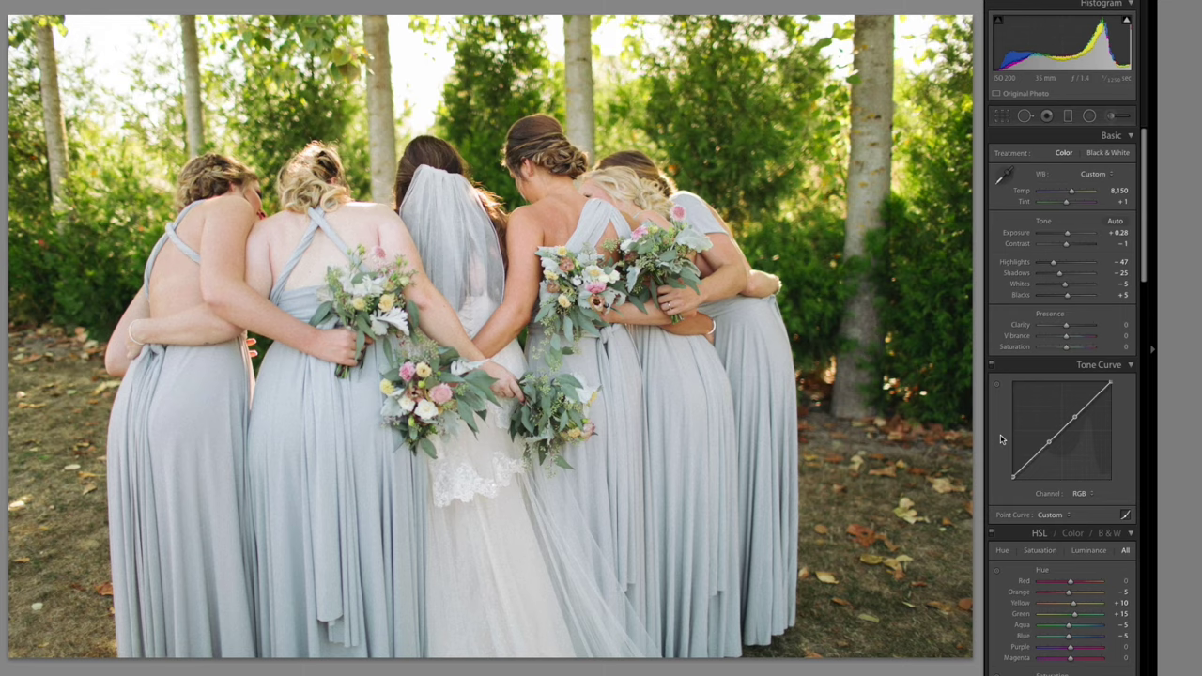
Go through the portrait-format shots of the group smiling at the camera and raise the exposure to +0.67 and +0.75 on successive frames.
key(Right)
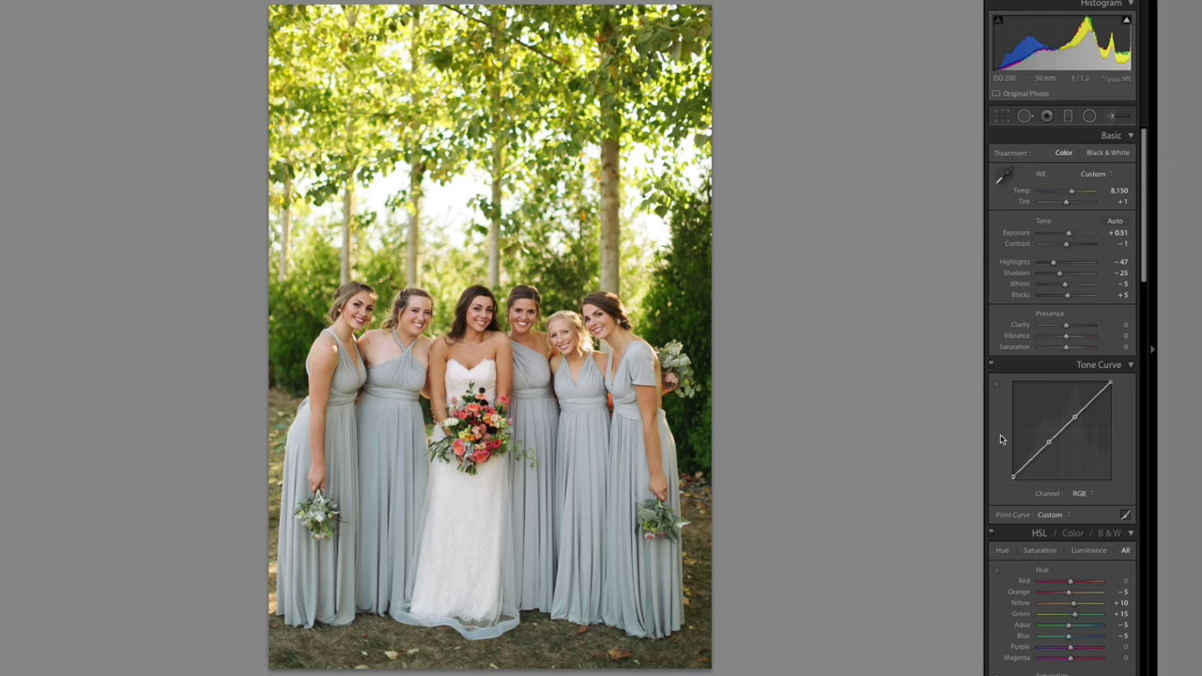
key(Right)
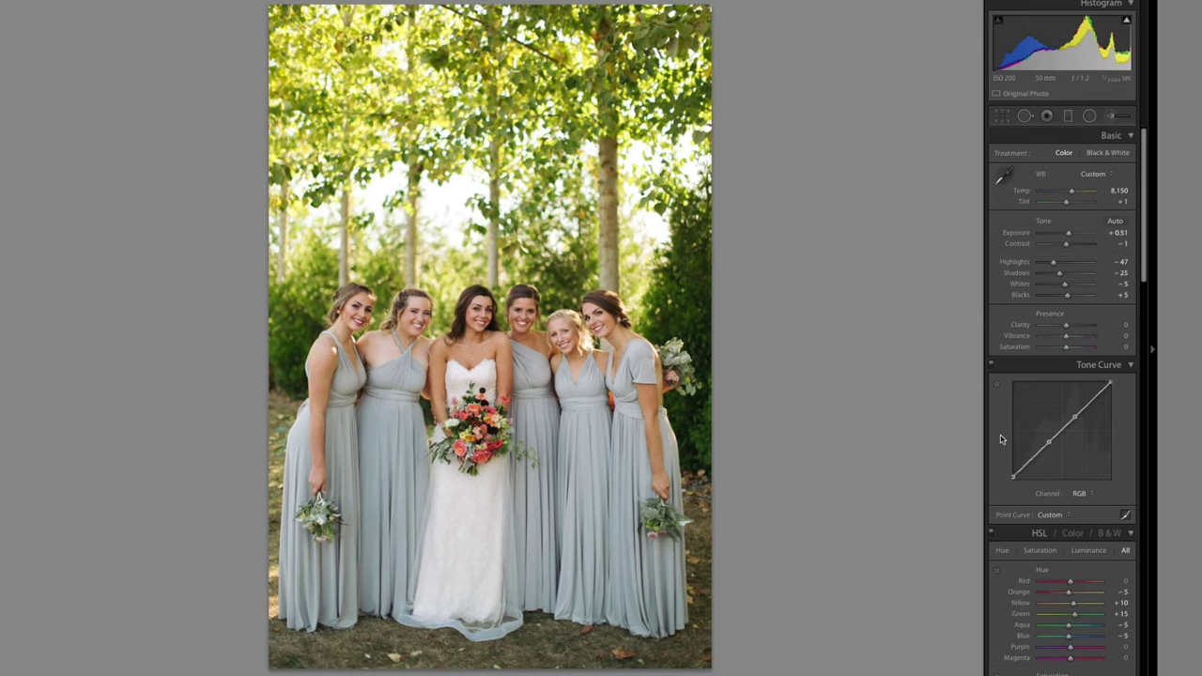
key(Right)
key(Right)
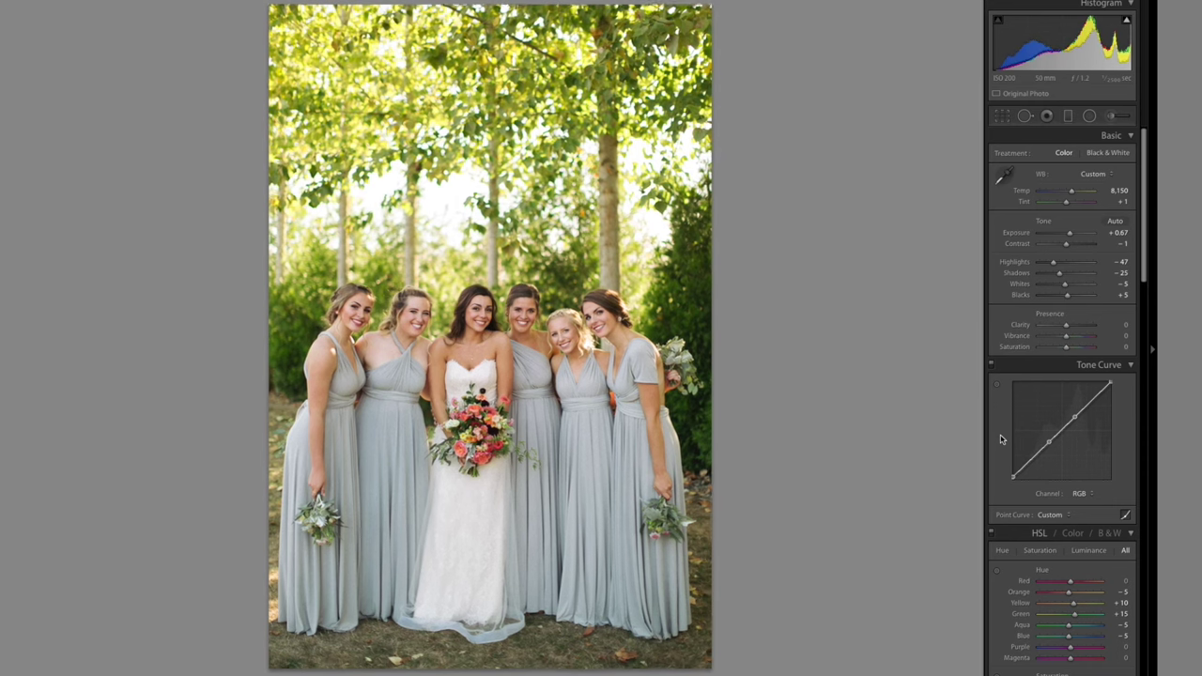
key(Right)
key(Right)
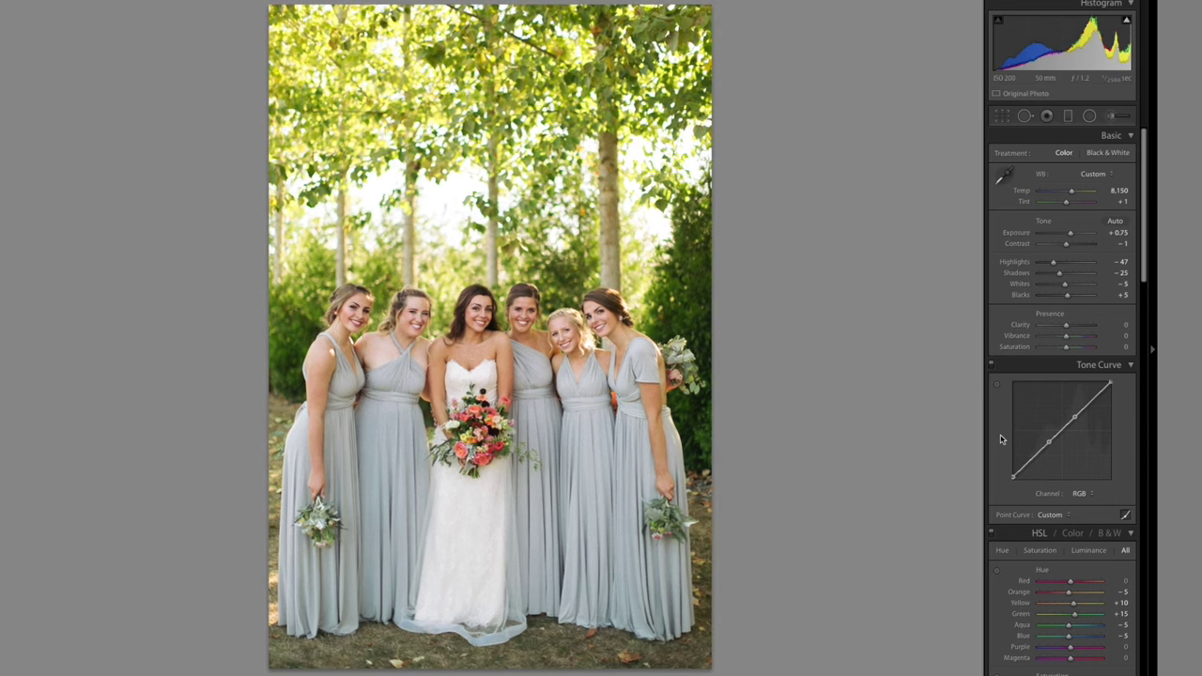
Review the remaining upright group shots and set the exposure of the landscape shot of bridesmaids turned toward the smiling bride to +0.83.
key(Right)
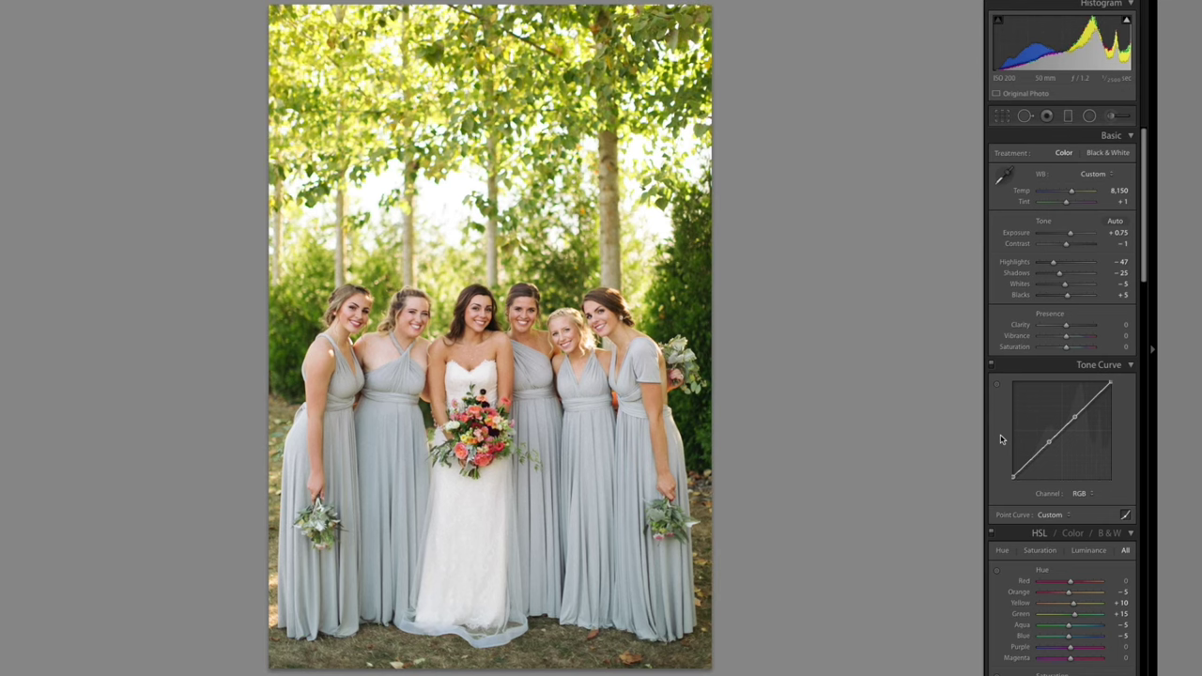
key(Right)
key(Right)
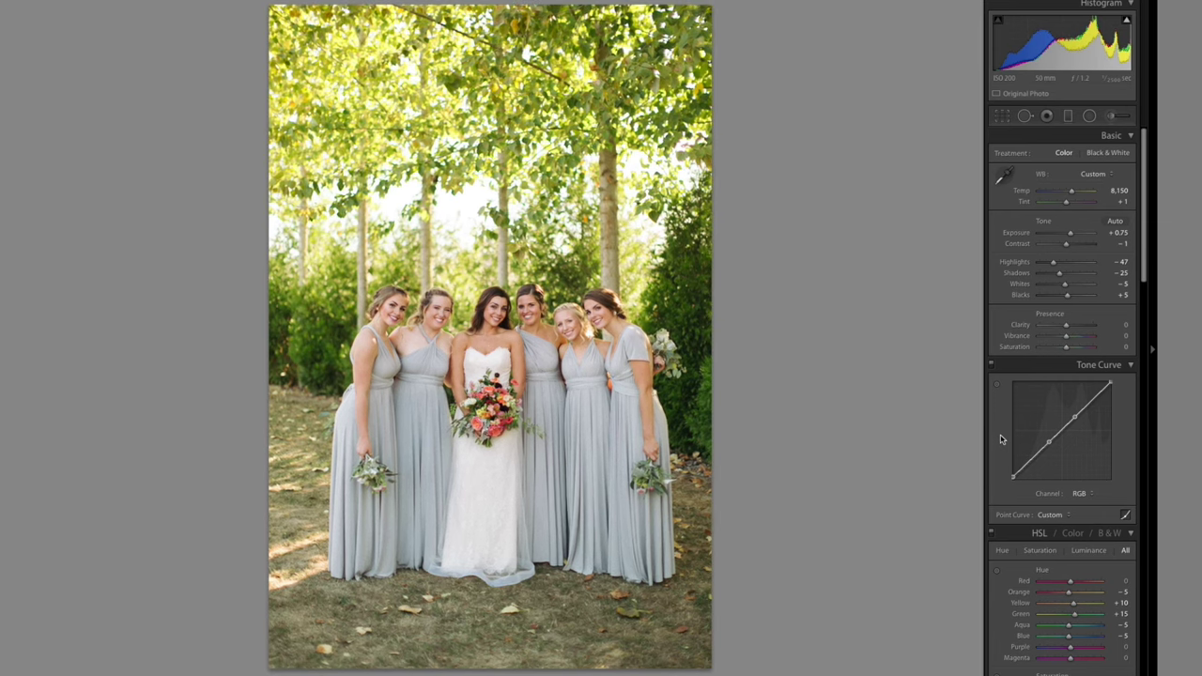
key(Right)
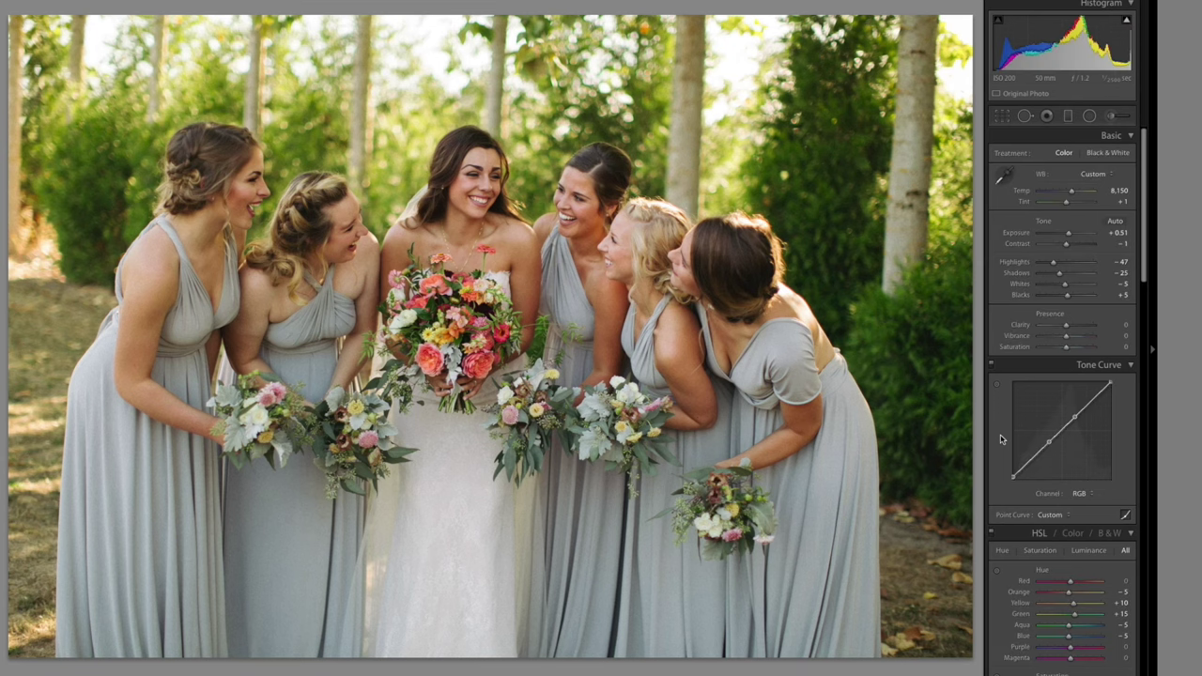
key(Right)
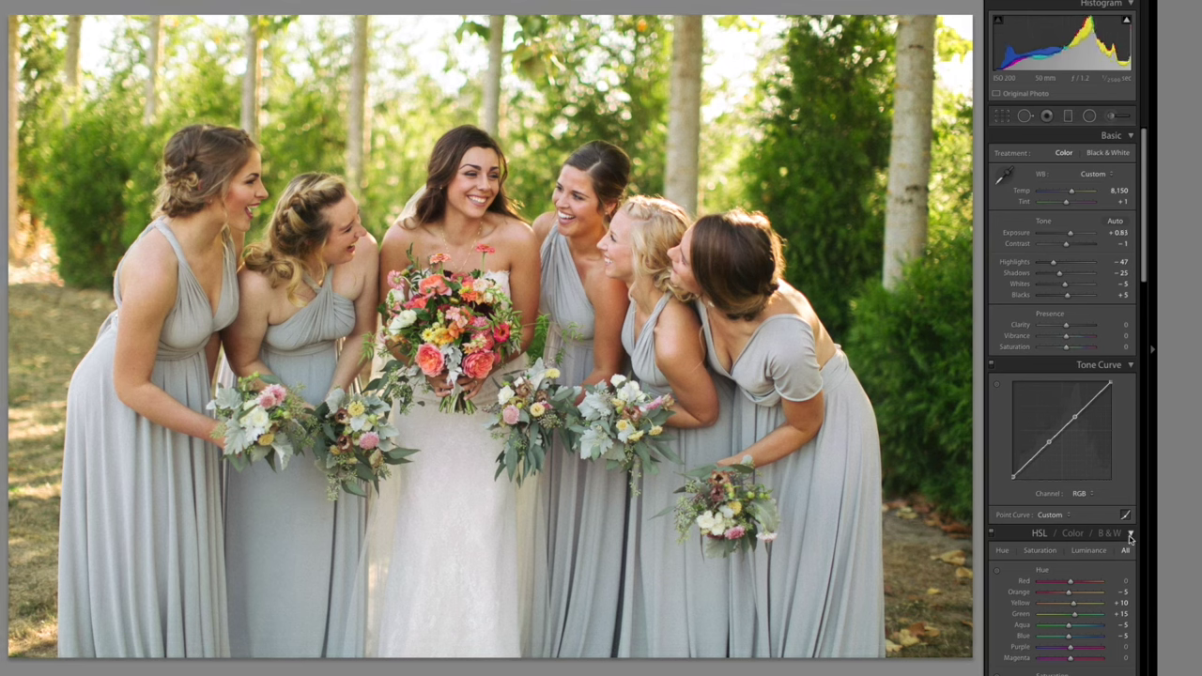
Set the orange hue to 0 on the second frame of the bride laughing upward among her bridesmaids.
scroll(1132, 540, down, 5)
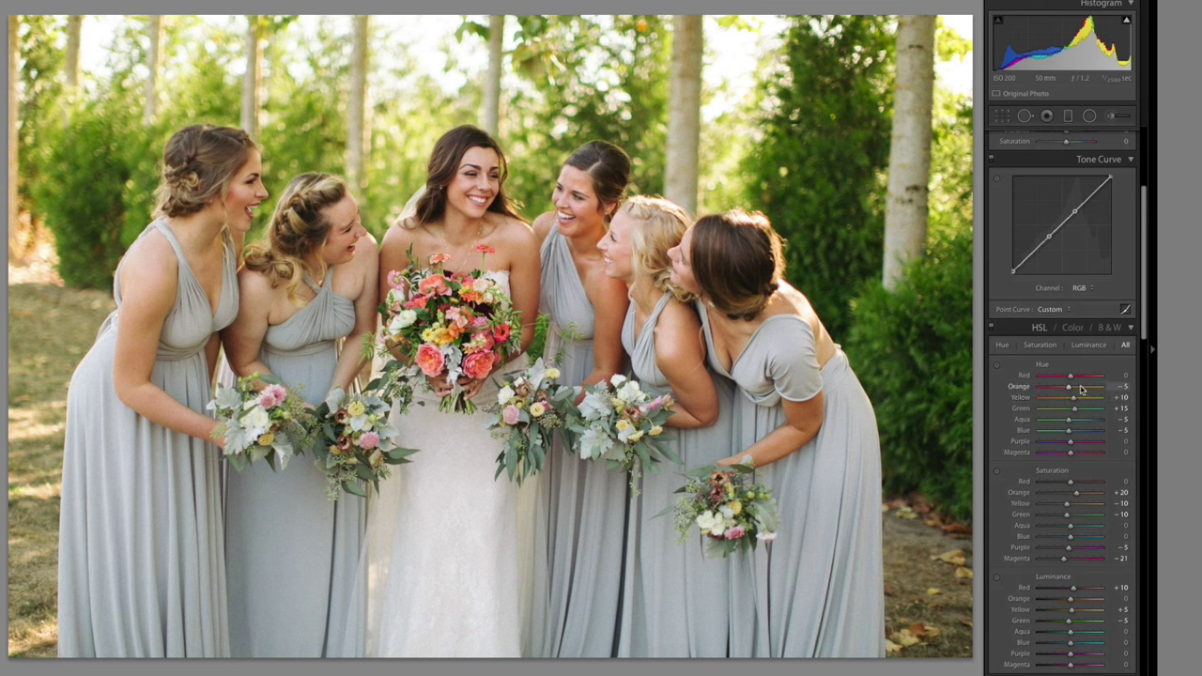
scroll(1080, 389, up, 3)
scroll(1080, 389, down, 7)
scroll(1080, 389, up, 4)
key(Right)
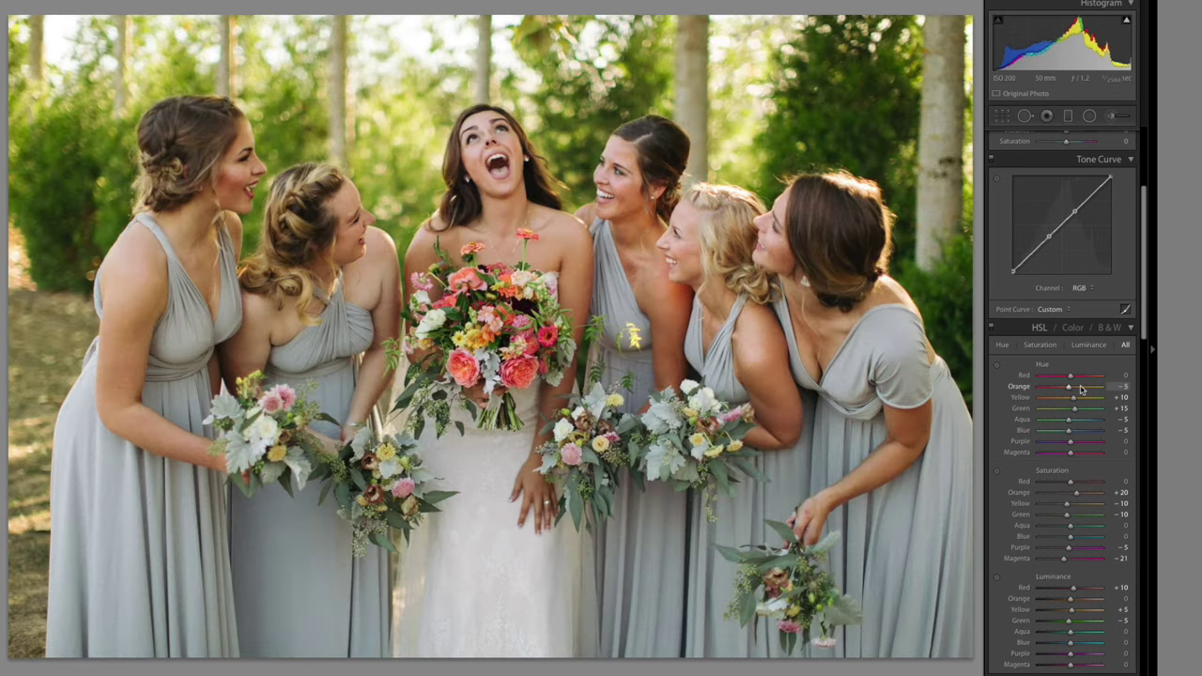
key(Right)
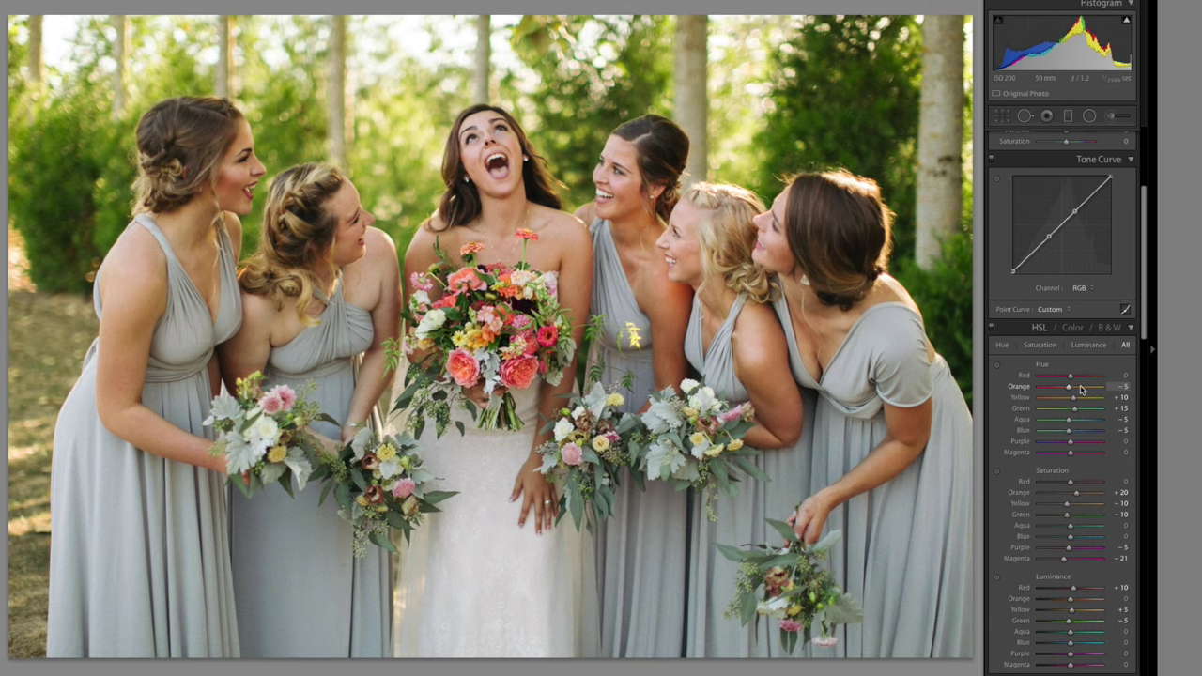
key(Up)
Select the photos from the laughing-bride shot through DAV_6088.CR2 and synchronize its develop settings across them.
mouse_move(549, 669)
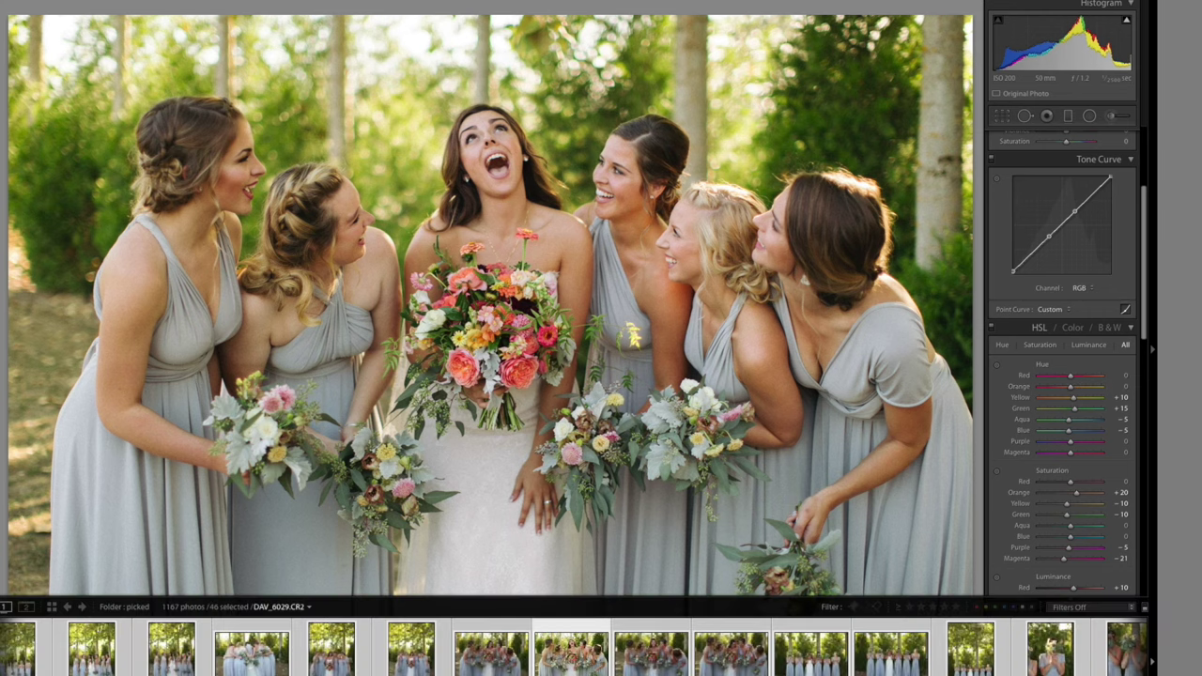
click(551, 659)
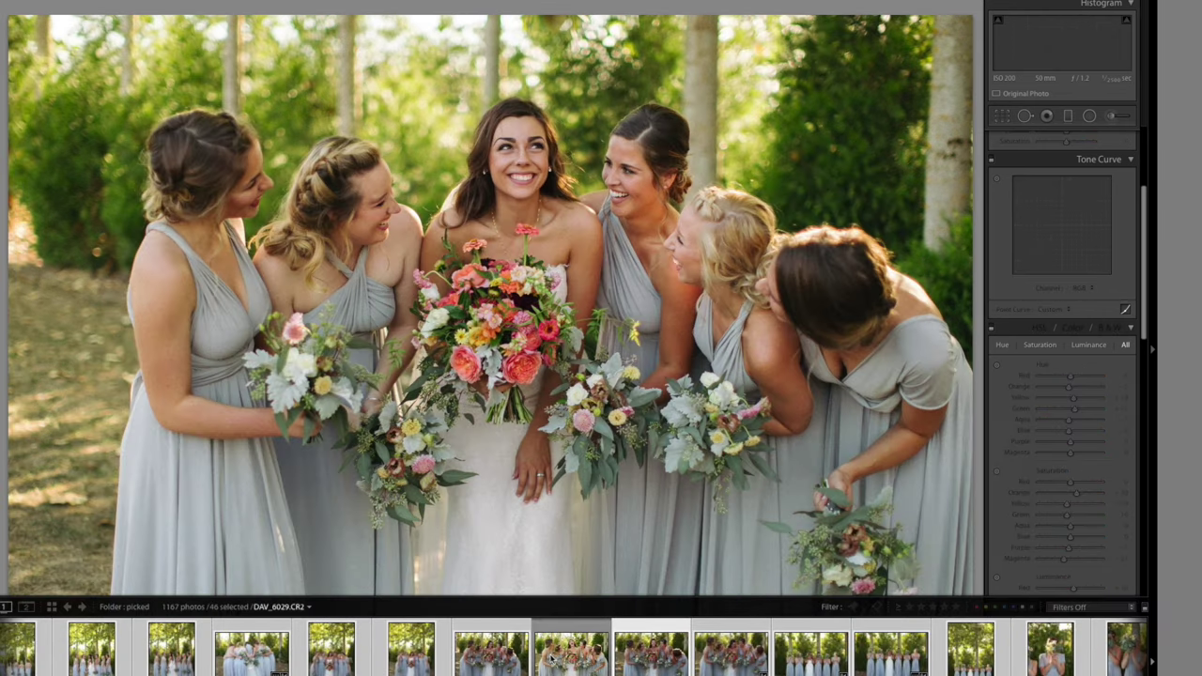
click(549, 658)
scroll(549, 657, down, 5)
scroll(550, 657, up, 5)
scroll(549, 658, down, 5)
scroll(551, 659, down, 10)
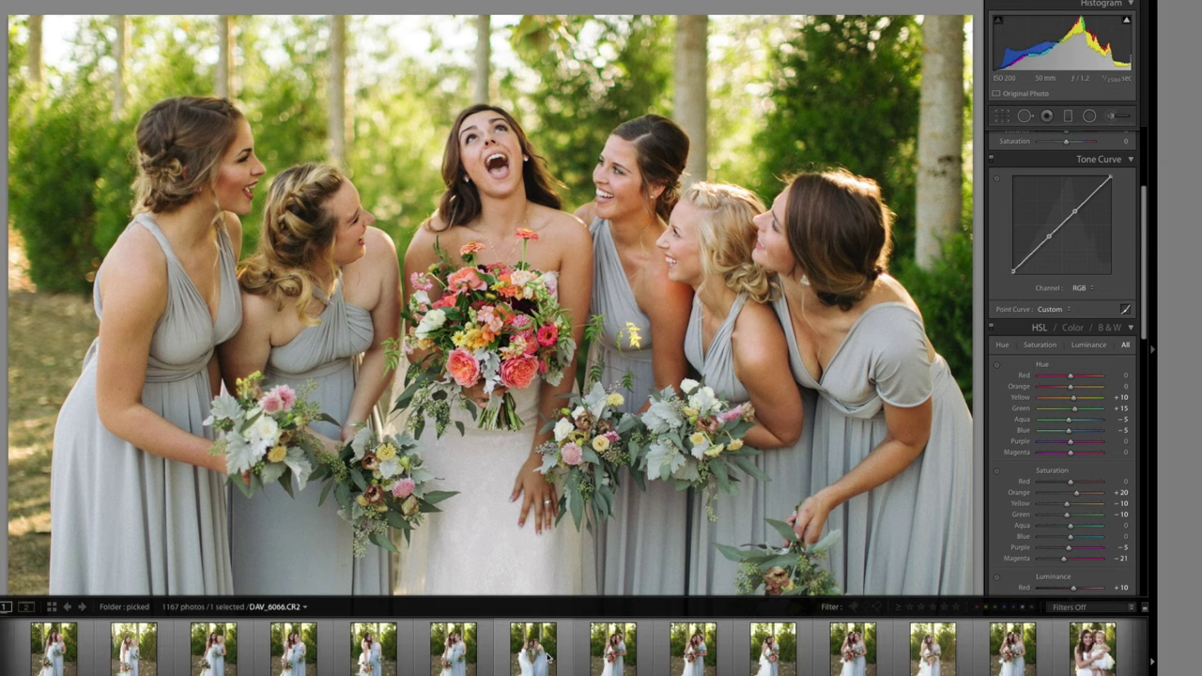
shift+click(617, 666)
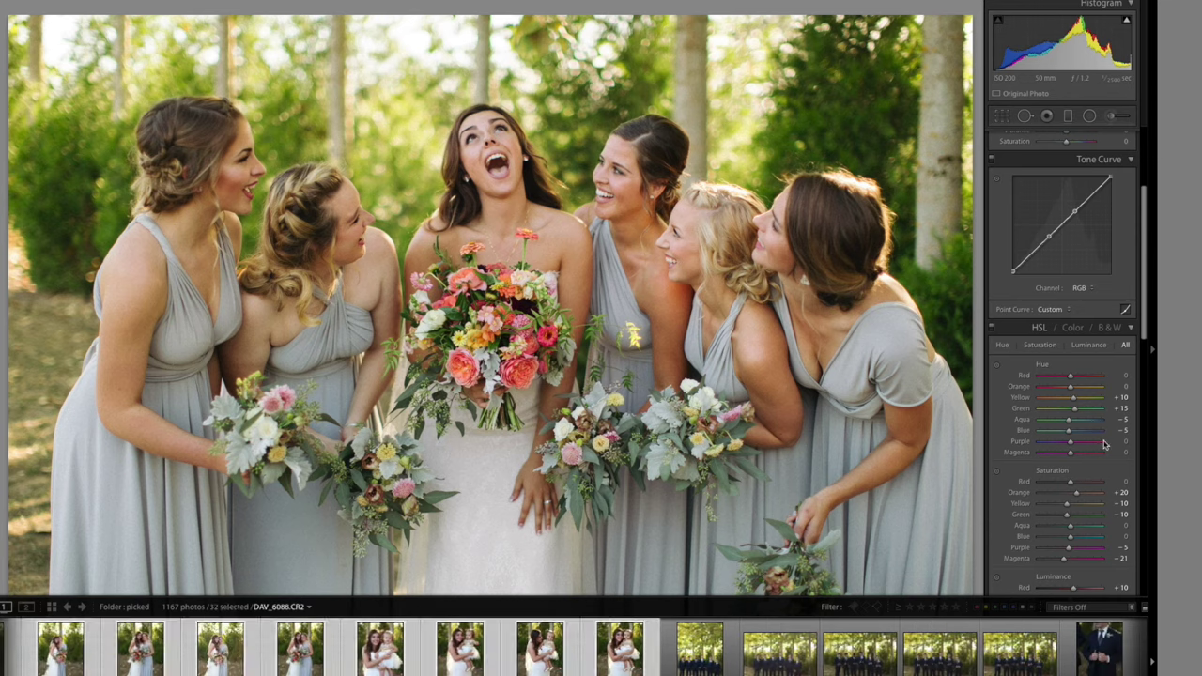
key(super+shift+s)
key(Return)
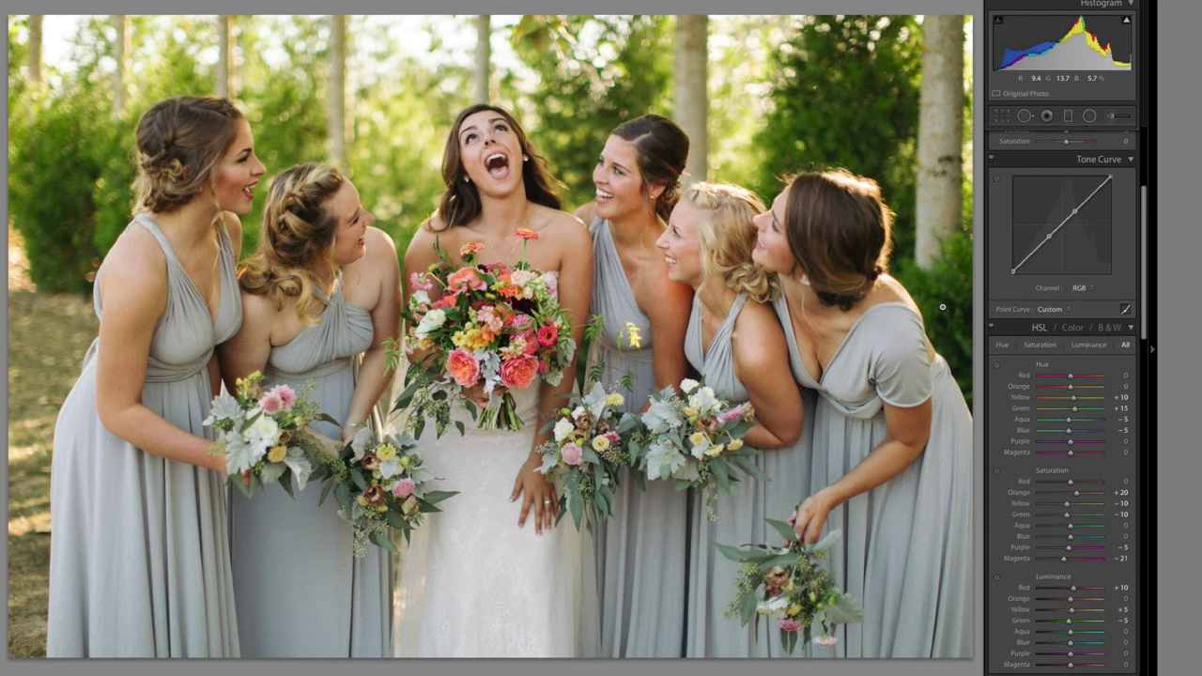
Check the synchronized look on the following landscape shots, from the laughing group to the row of women hiding behind their bouquets.
key(Right)
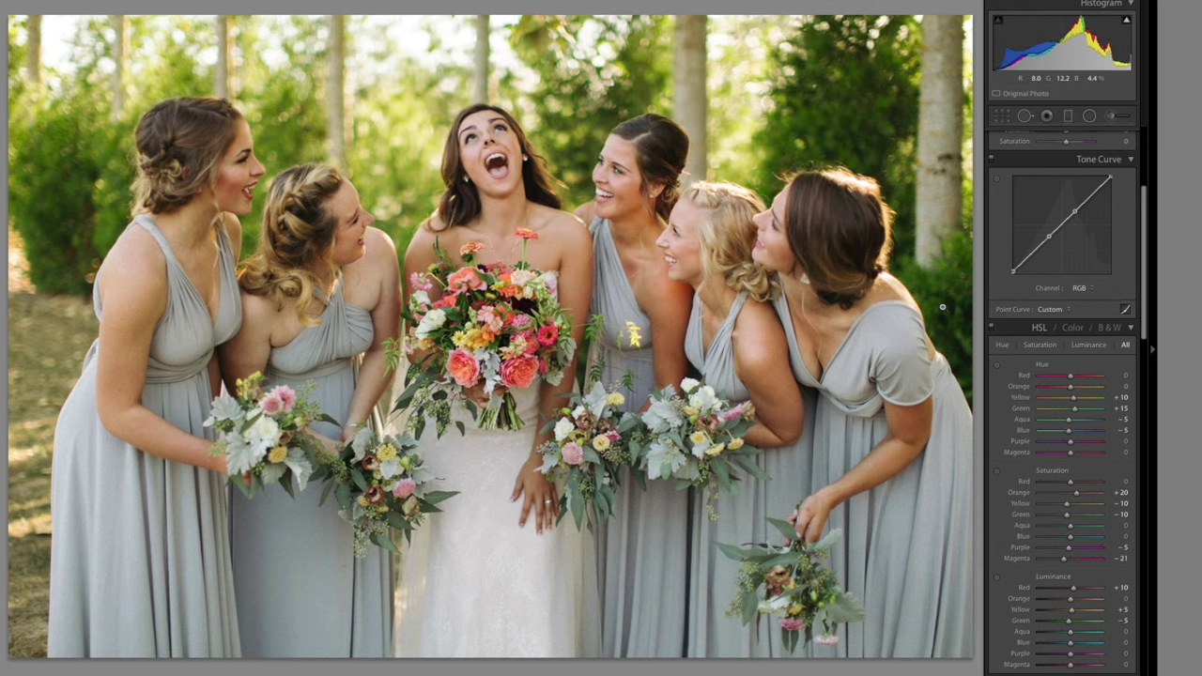
key(Right)
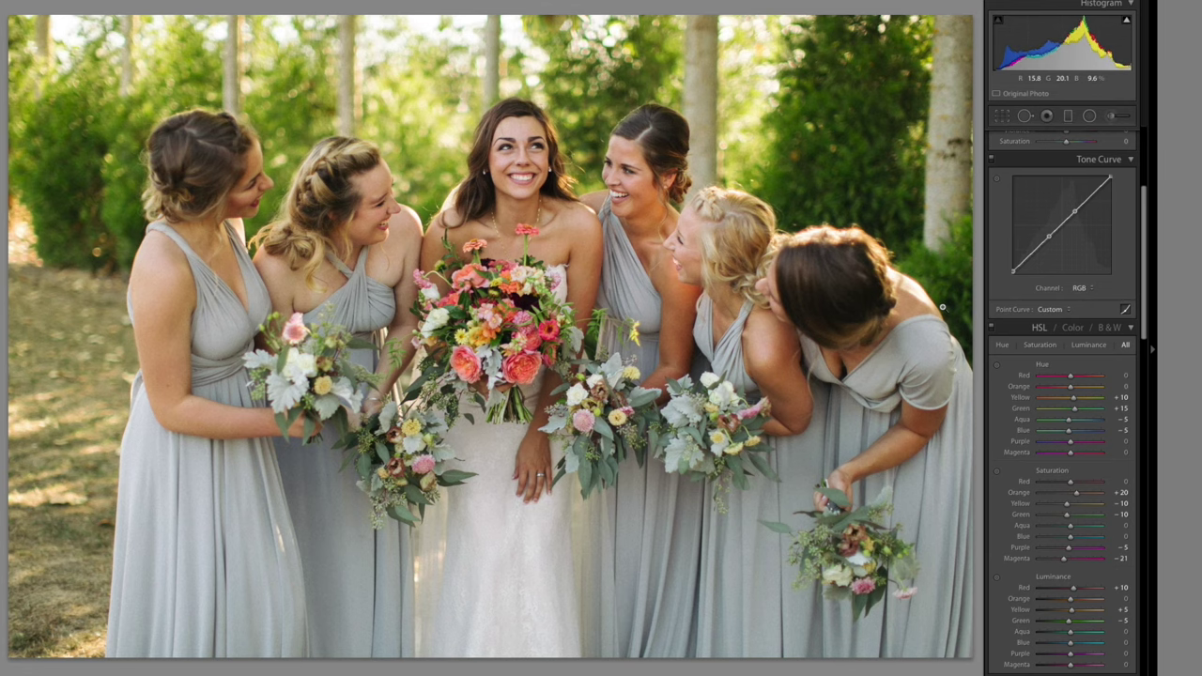
key(Right)
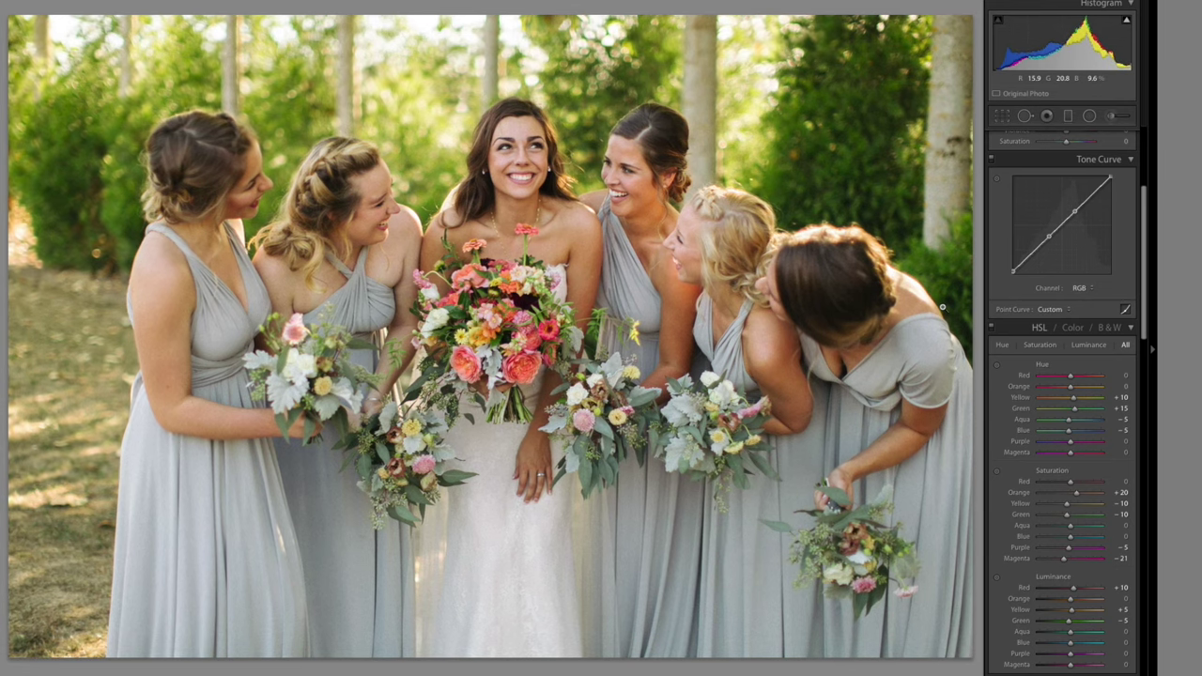
key(Right)
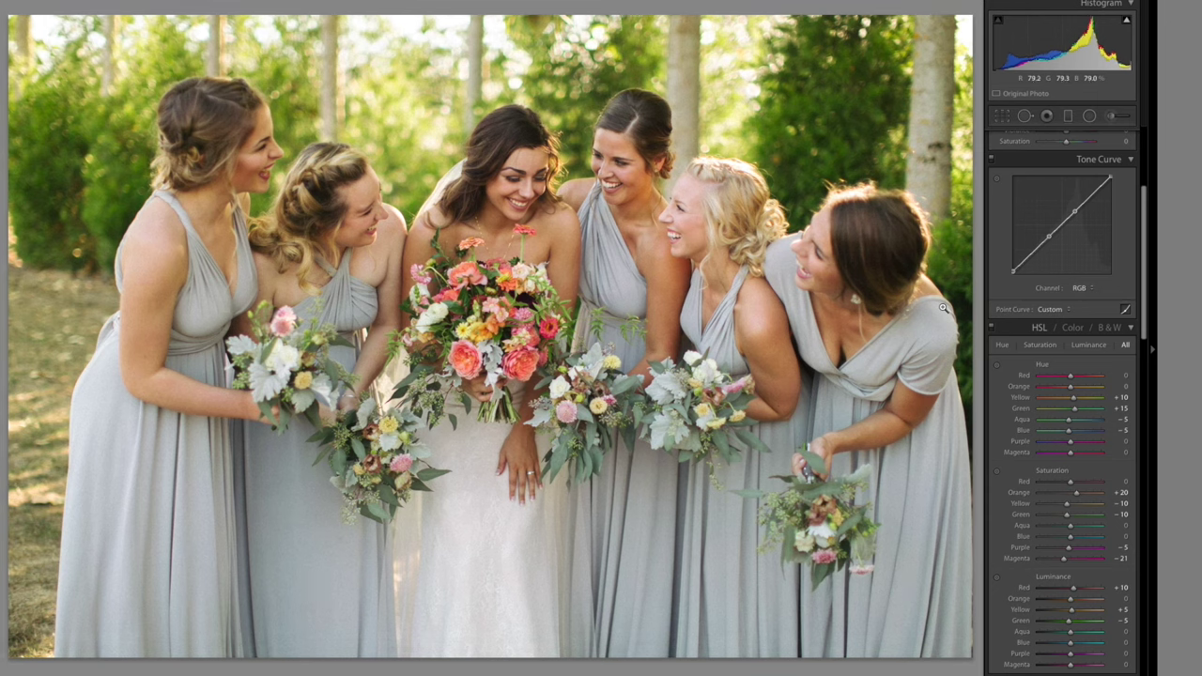
key(Right)
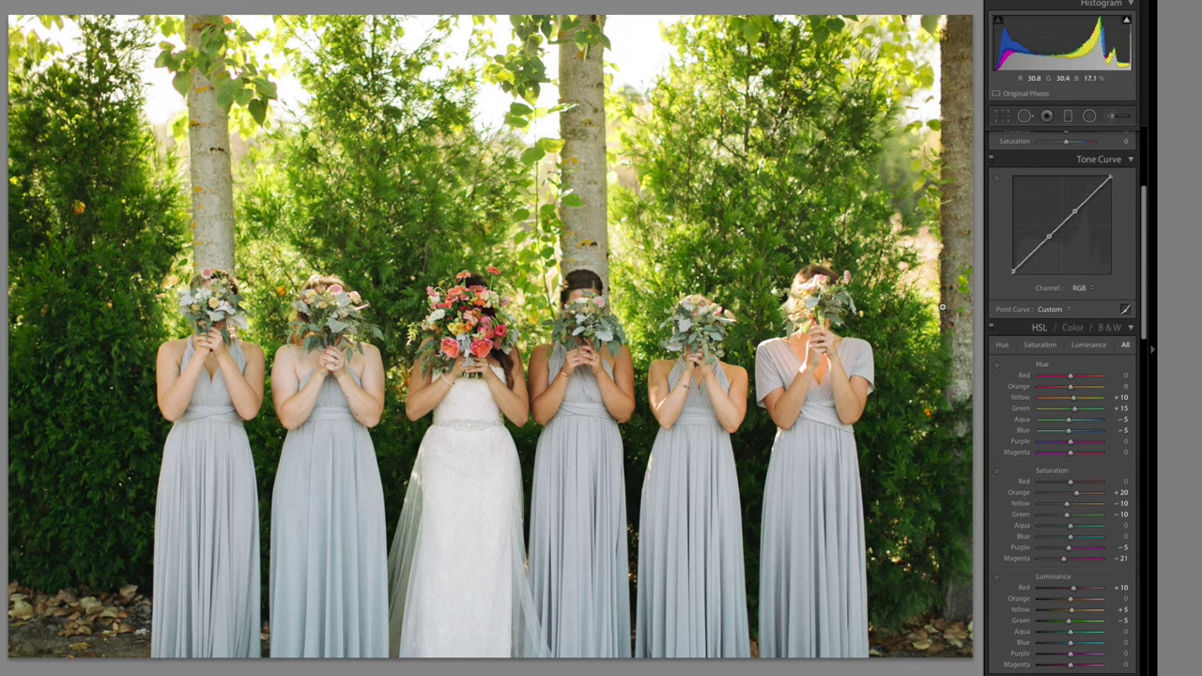
key(Right)
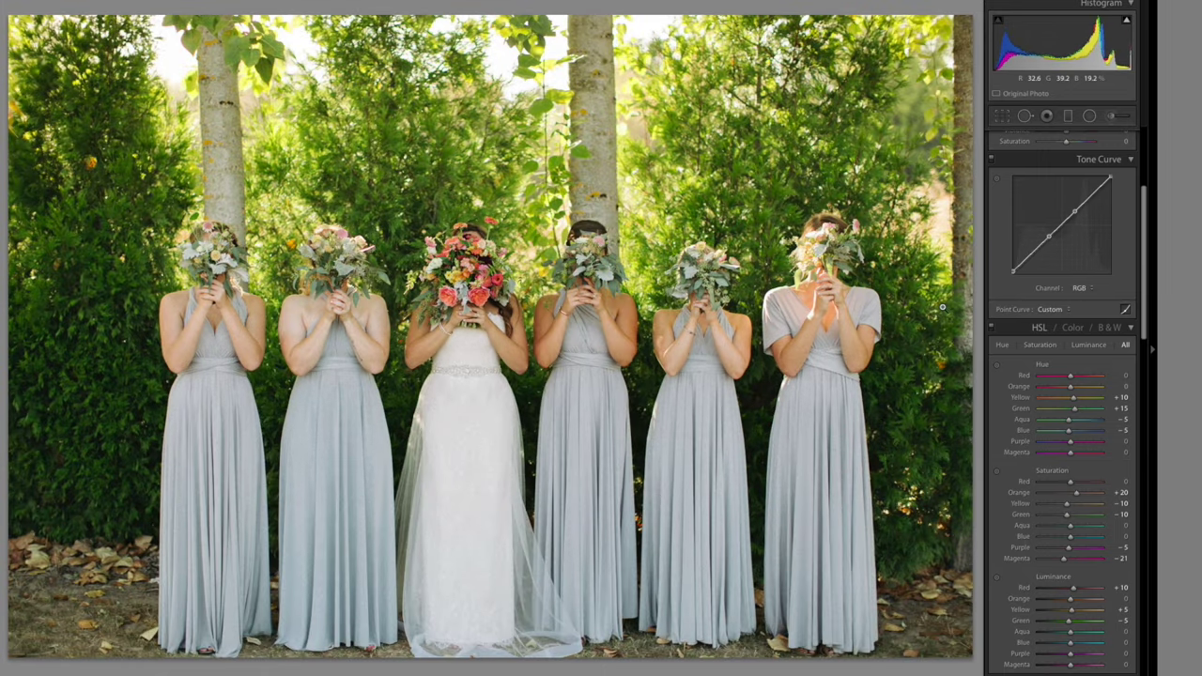
Crop the upright photo of the women hiding behind their bouquets closer to the group and compare it with the preceding landscape shot.
key(Right)
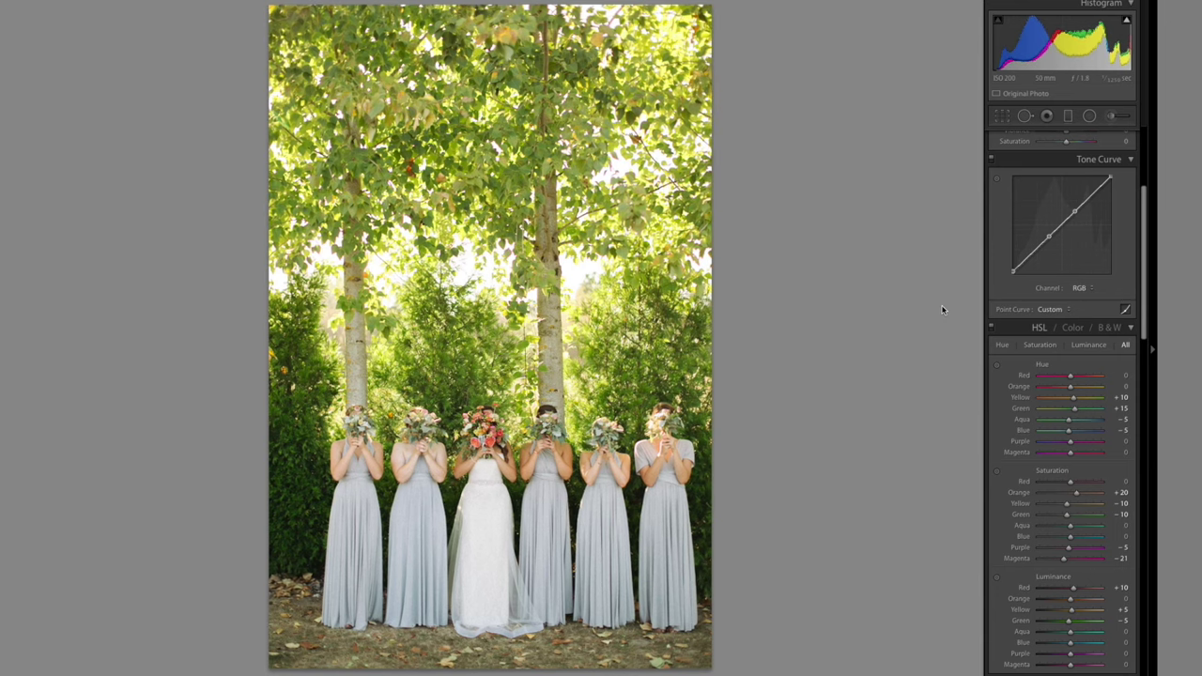
key(r)
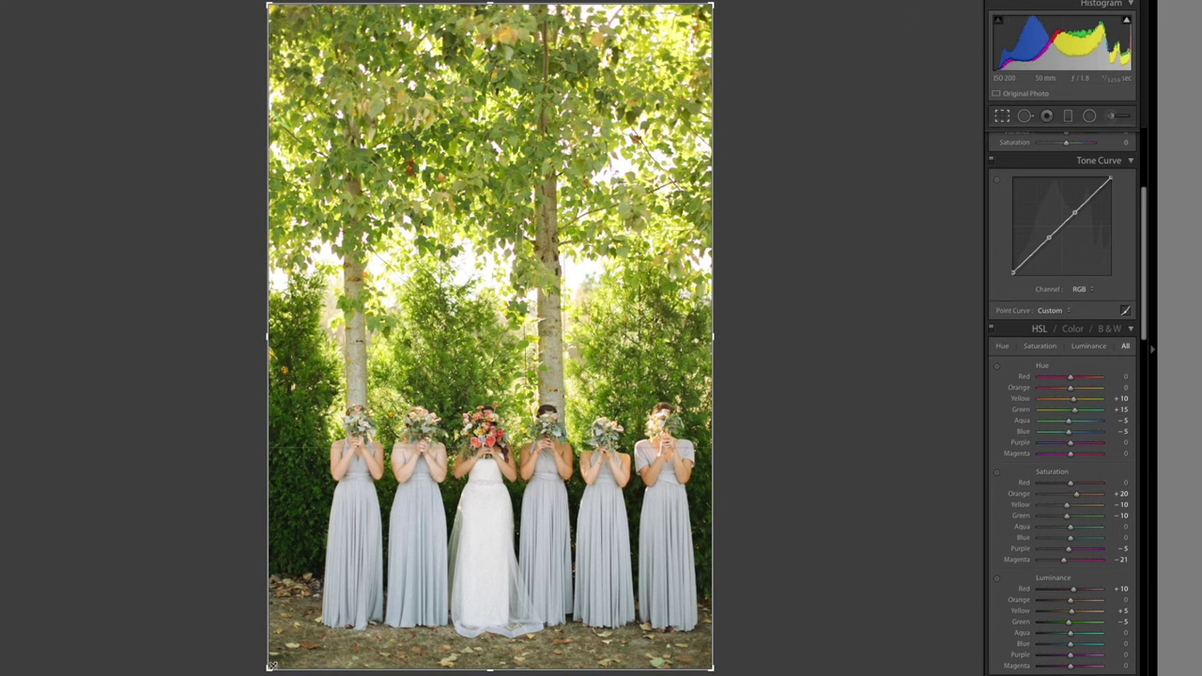
drag(270, 665, 289, 659)
drag(344, 578, 338, 498)
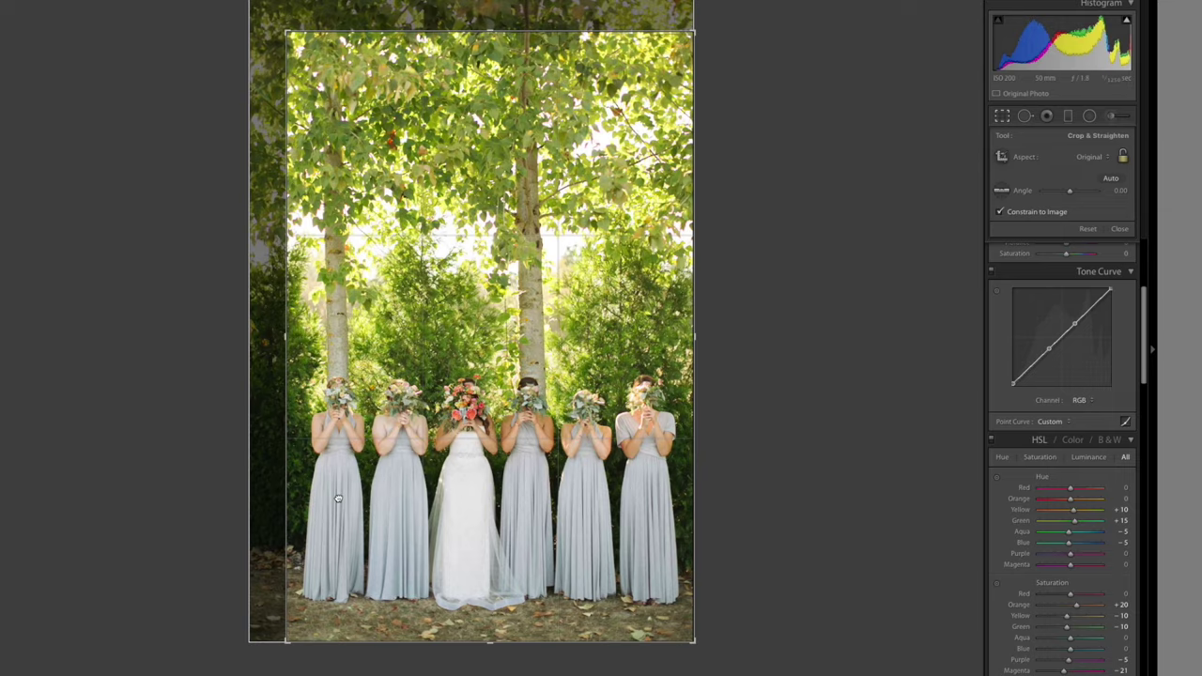
key(Return)
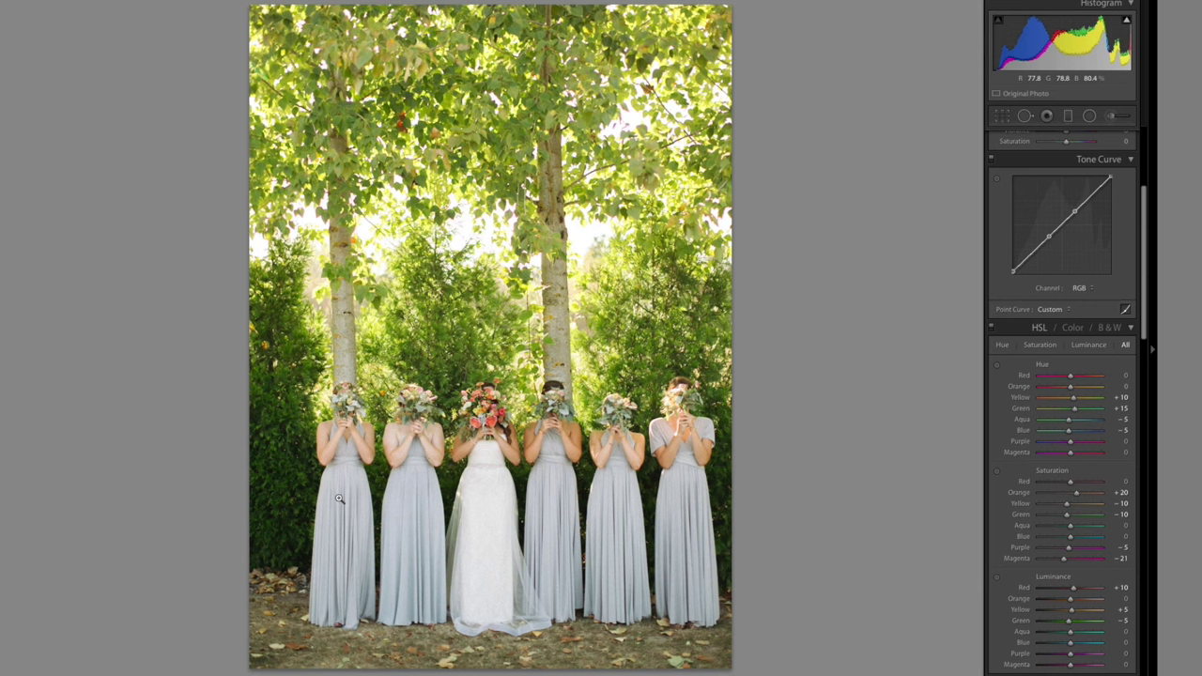
key(Left)
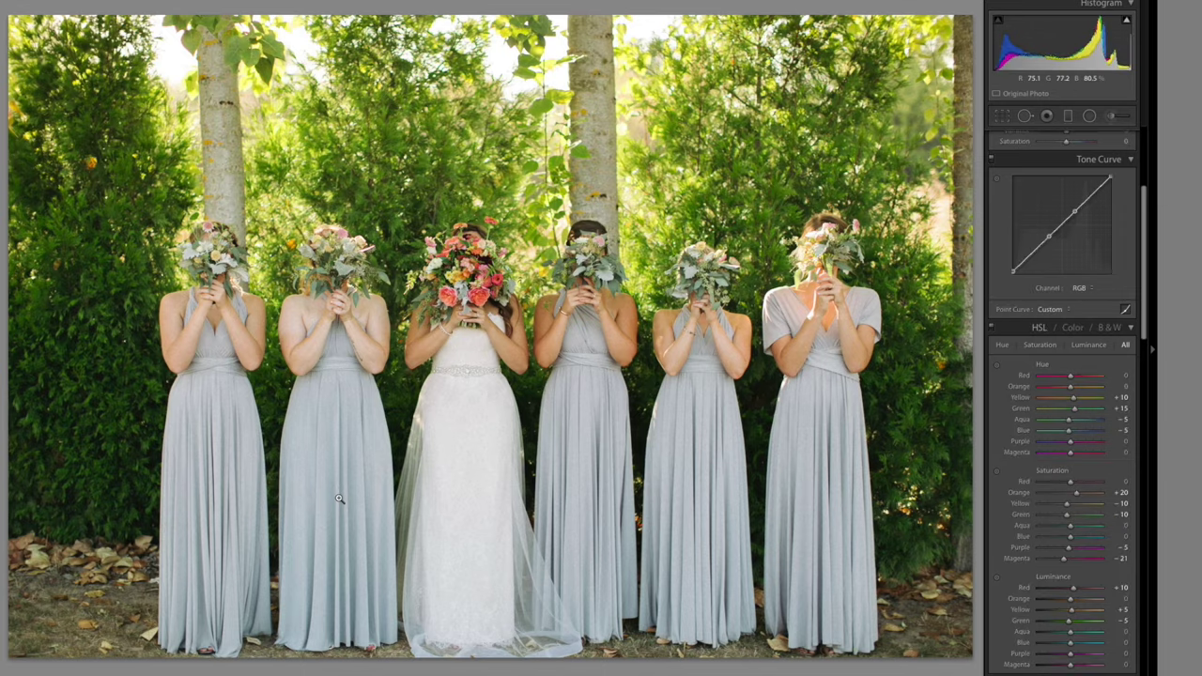
key(Right)
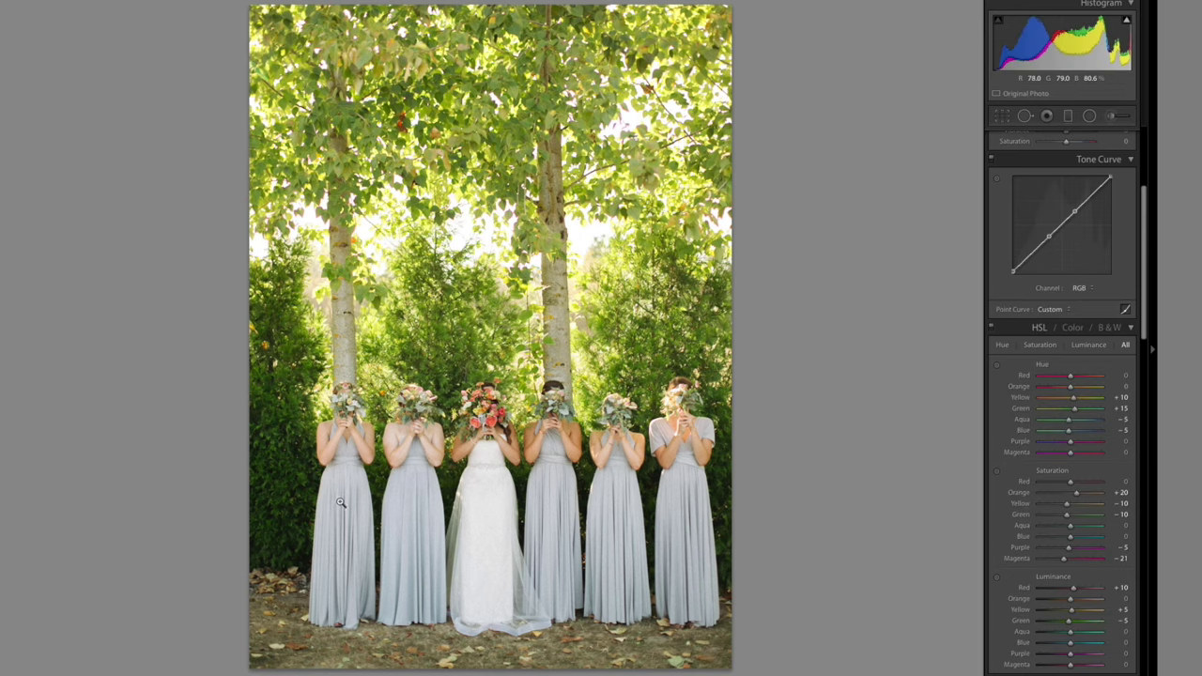
Tighten the crop of the same upright photo, trimming its left side and foliage while keeping the ground below the dresses.
key(r)
drag(268, 641, 286, 628)
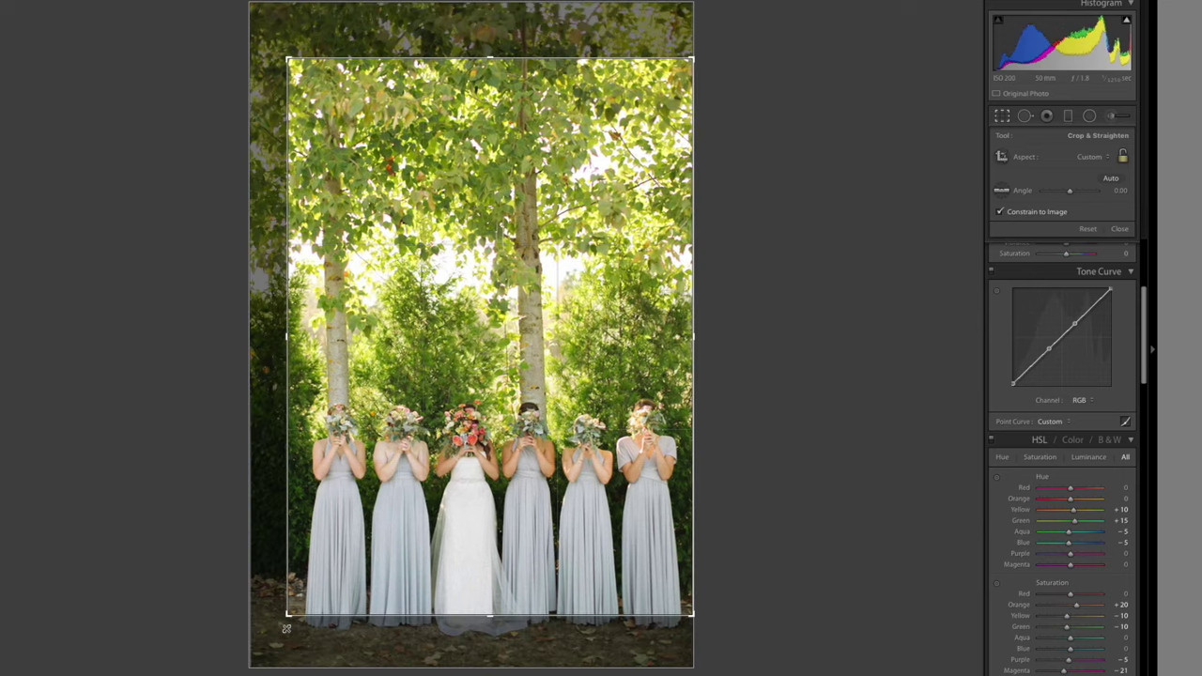
drag(390, 505, 389, 420)
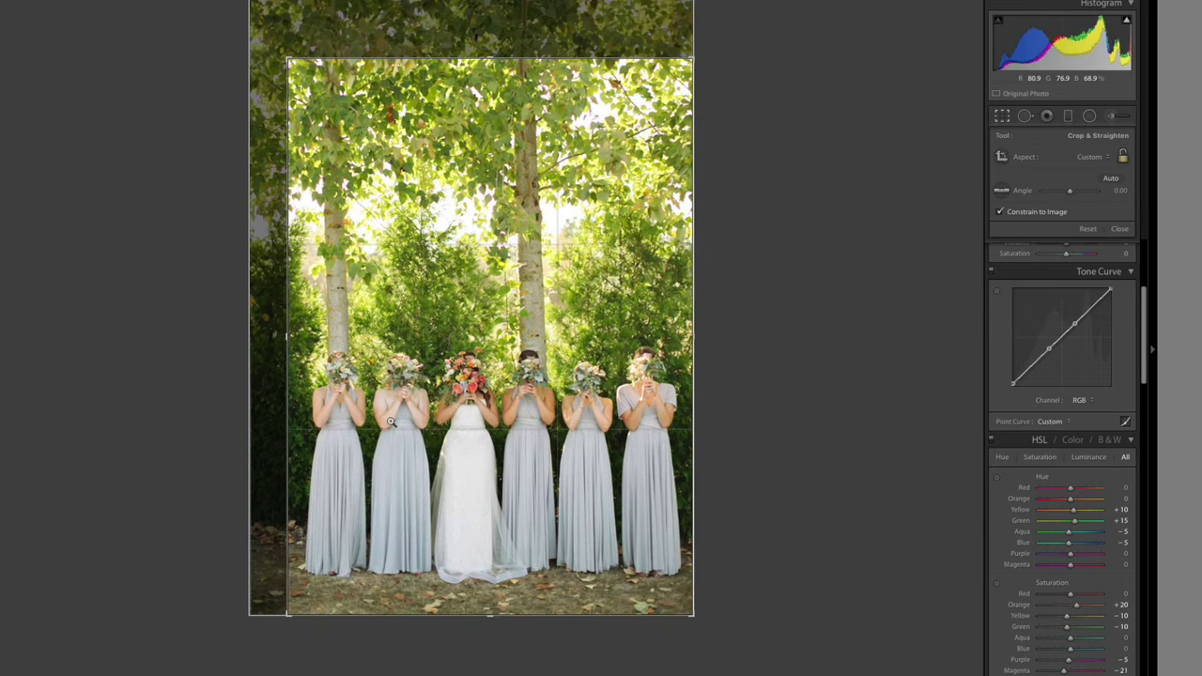
key(Return)
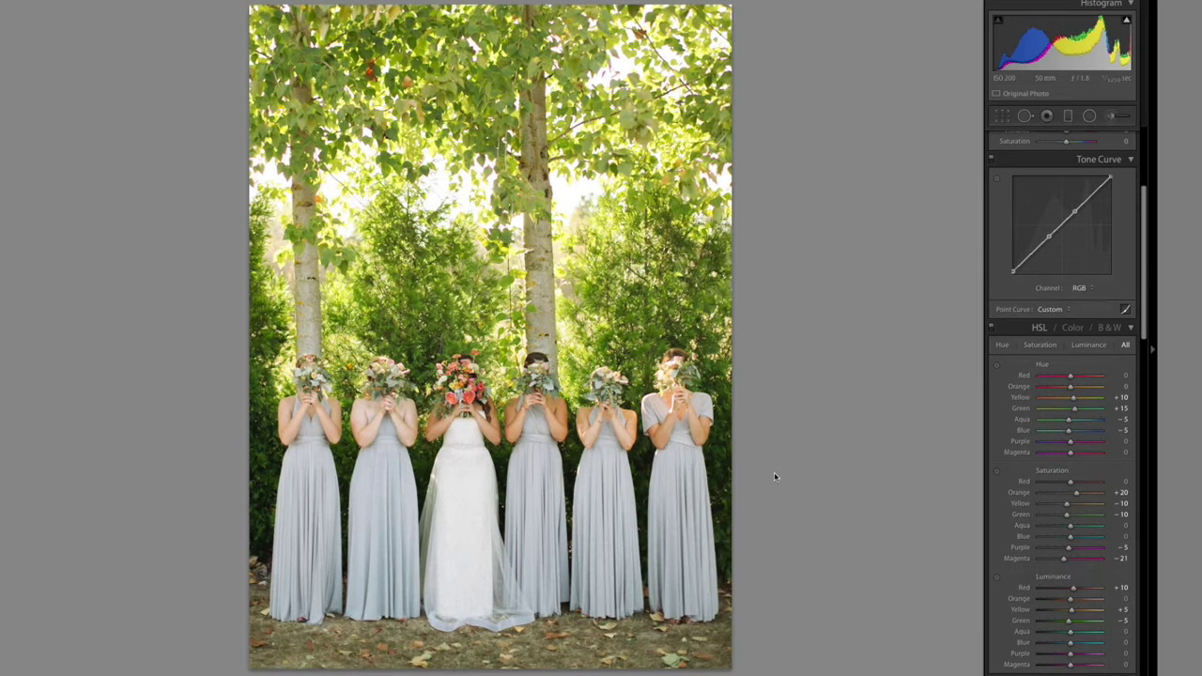
Check the color and brightness of the individual bouquet portraits and the first two shots of the bride with one bridesmaid.
key(Right)
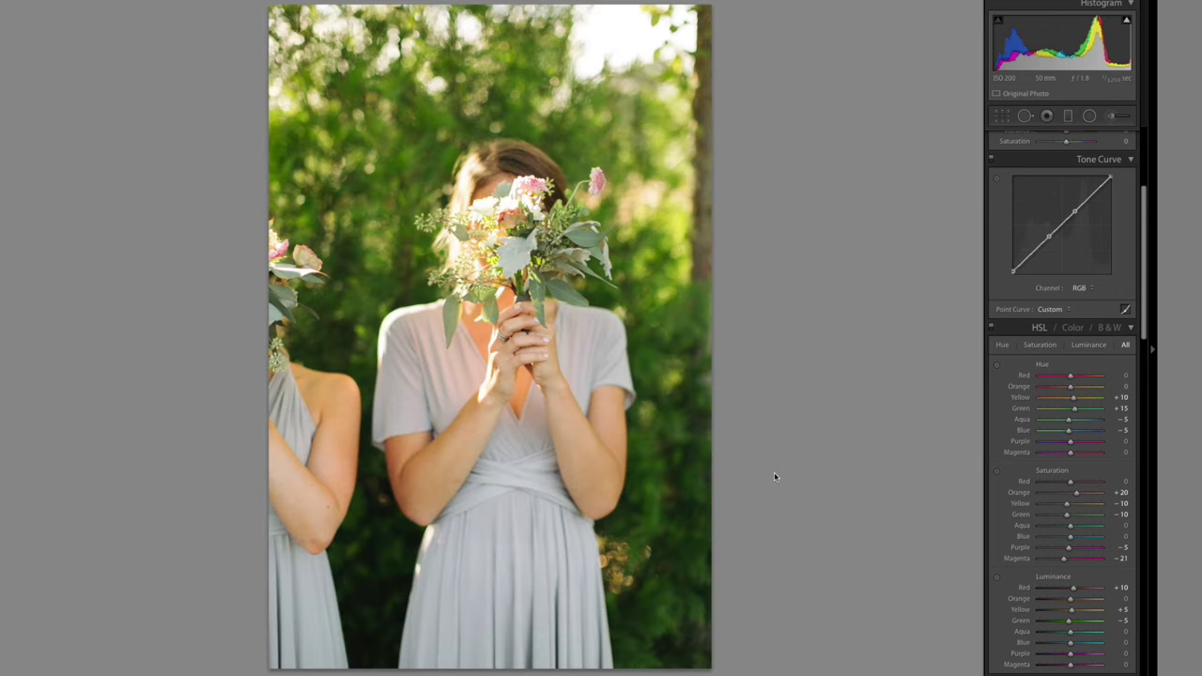
key(Right)
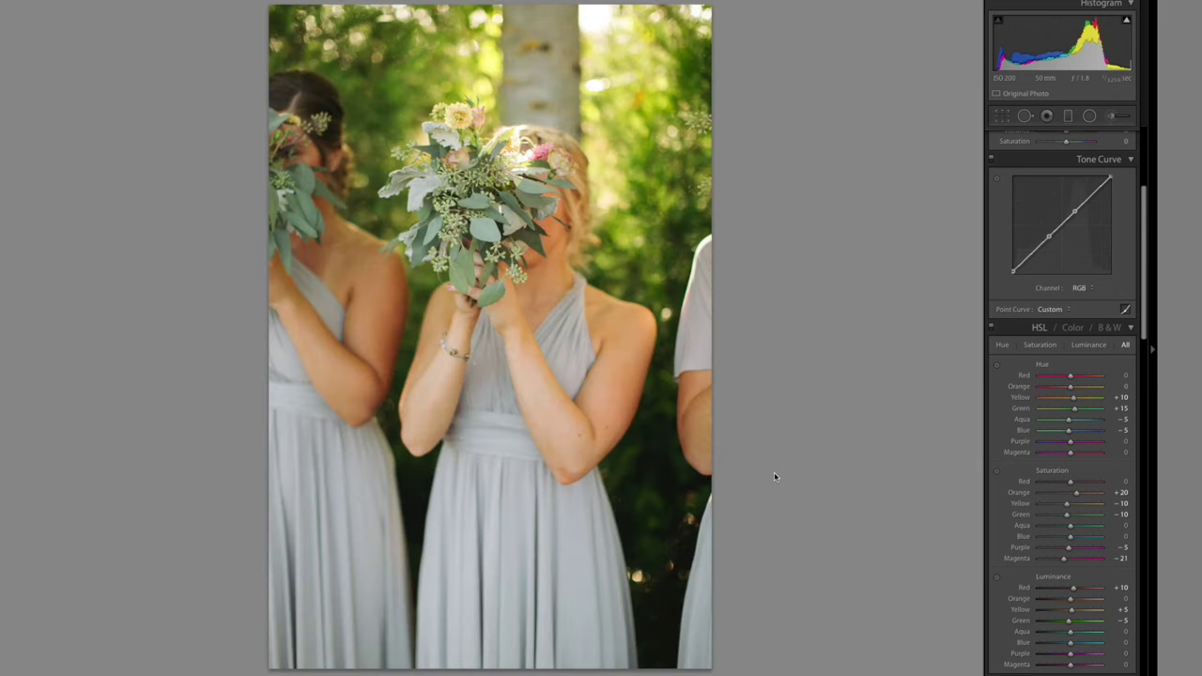
key(Right)
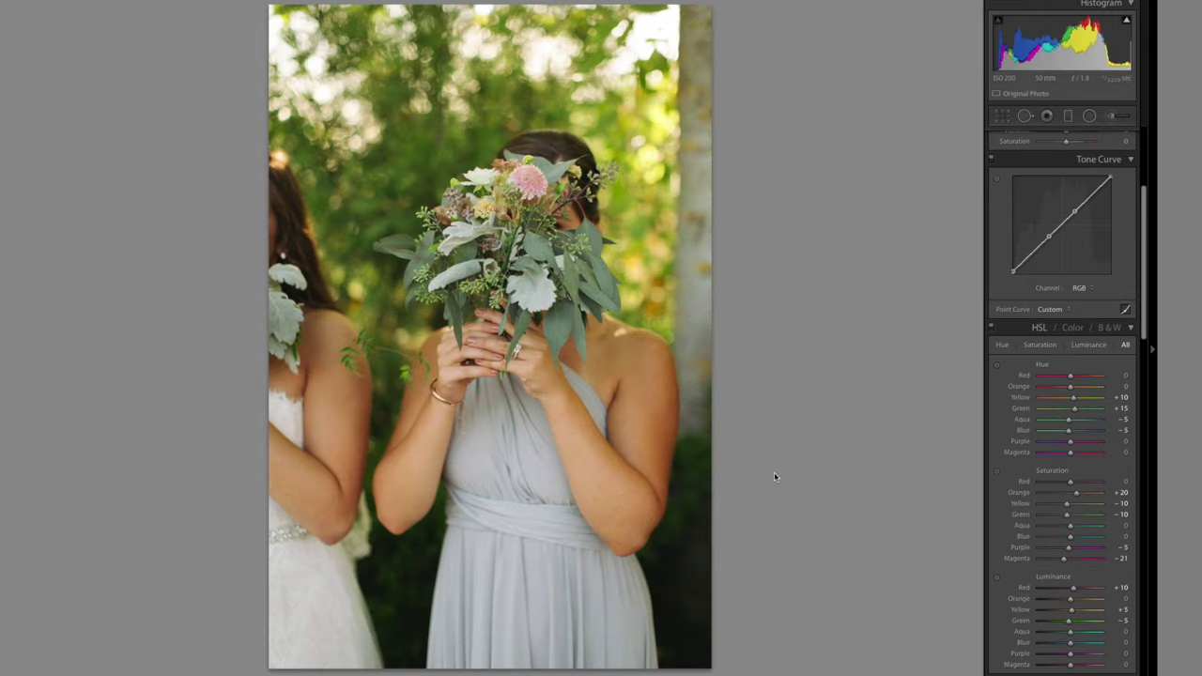
key(Right)
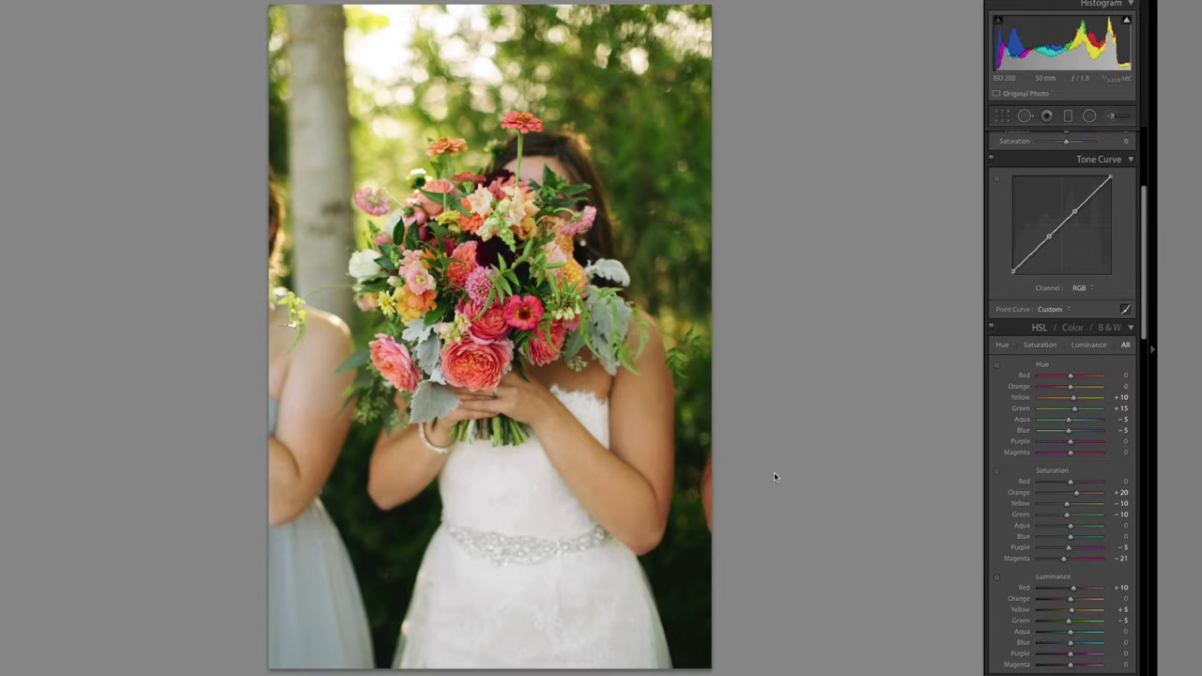
key(Right)
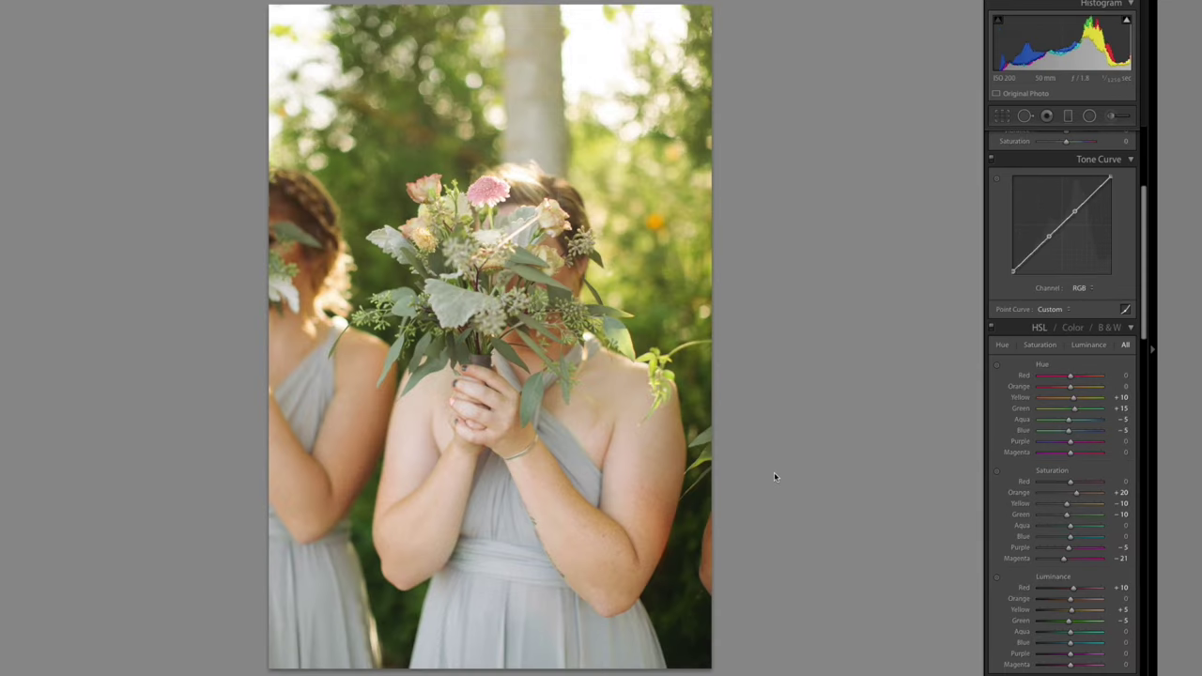
key(Right)
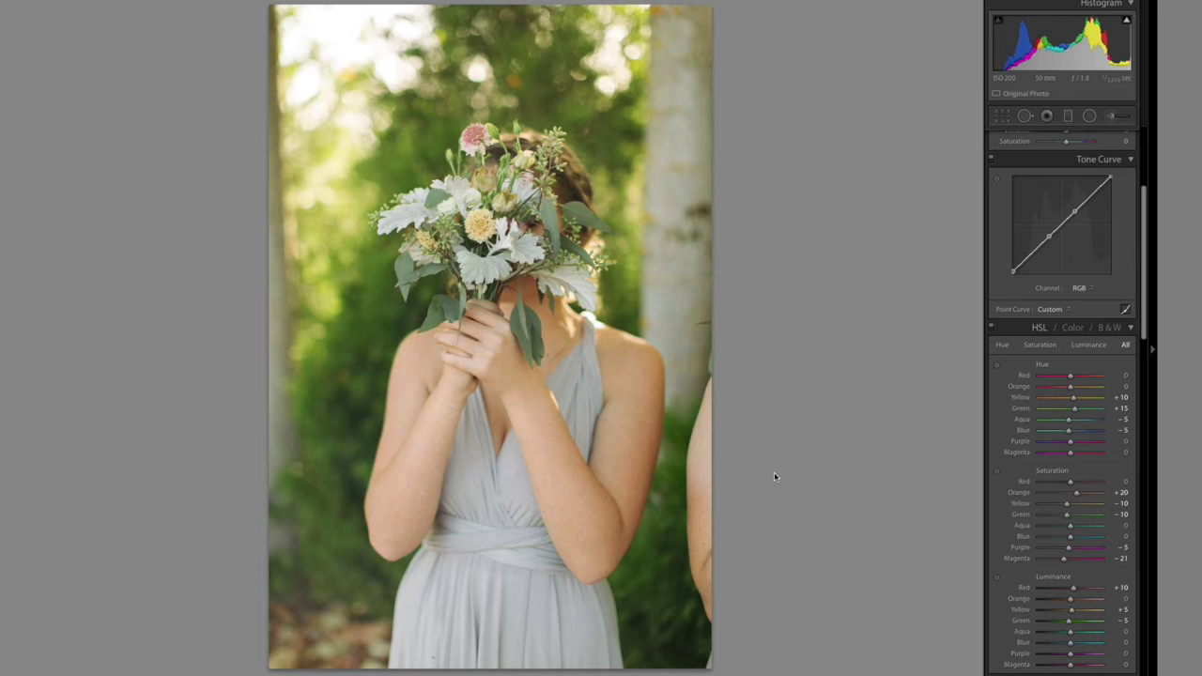
key(Right)
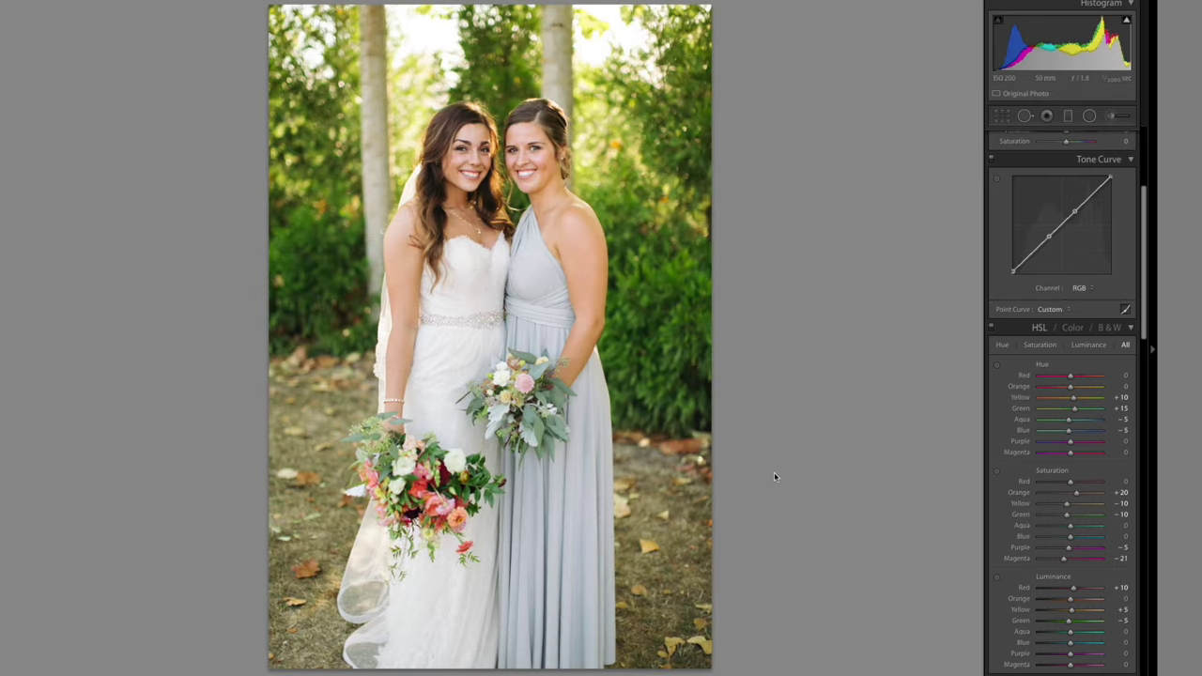
key(Right)
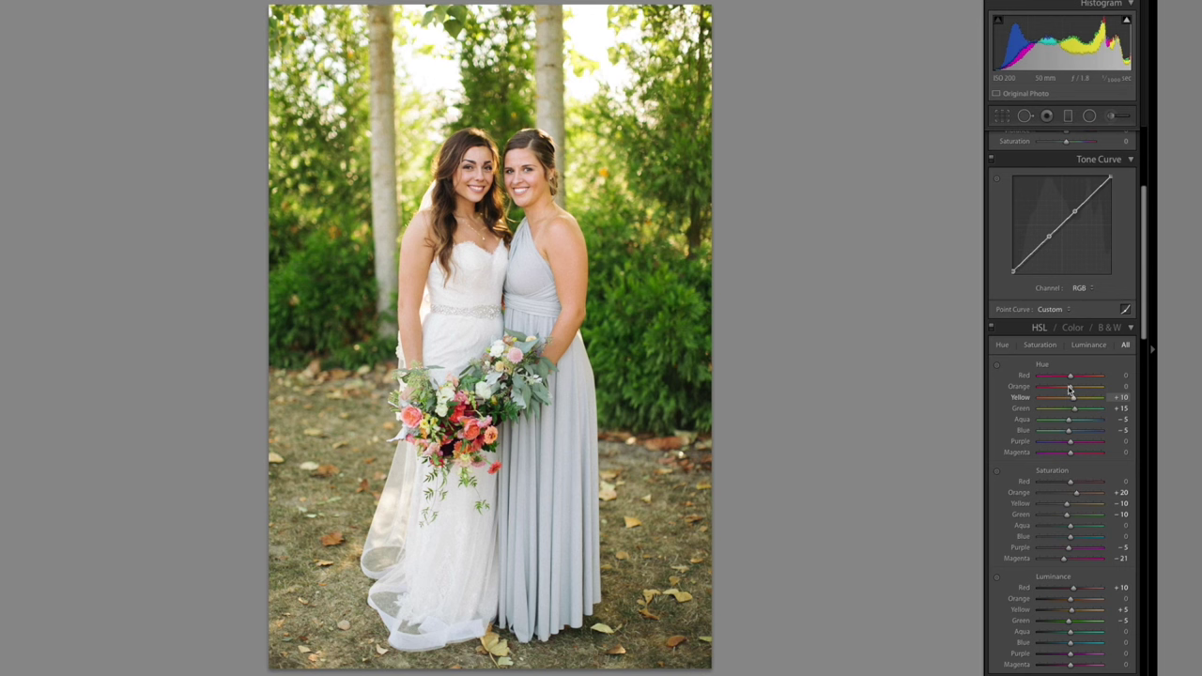
Compare the one-shoulder bridesmaid portrait with its reset, unedited version, undo the reset, and review the portraits up to the blonde bridesmaid's hazy shot.
key(ctrl+shift+r)
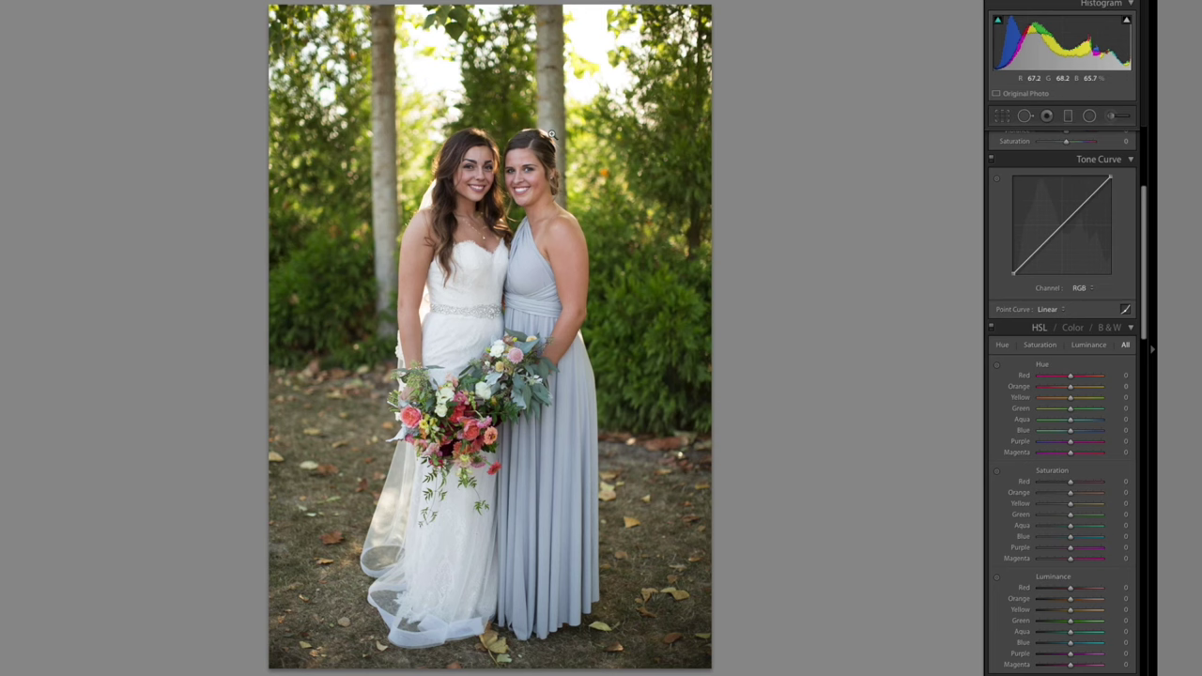
key(ctrl+z)
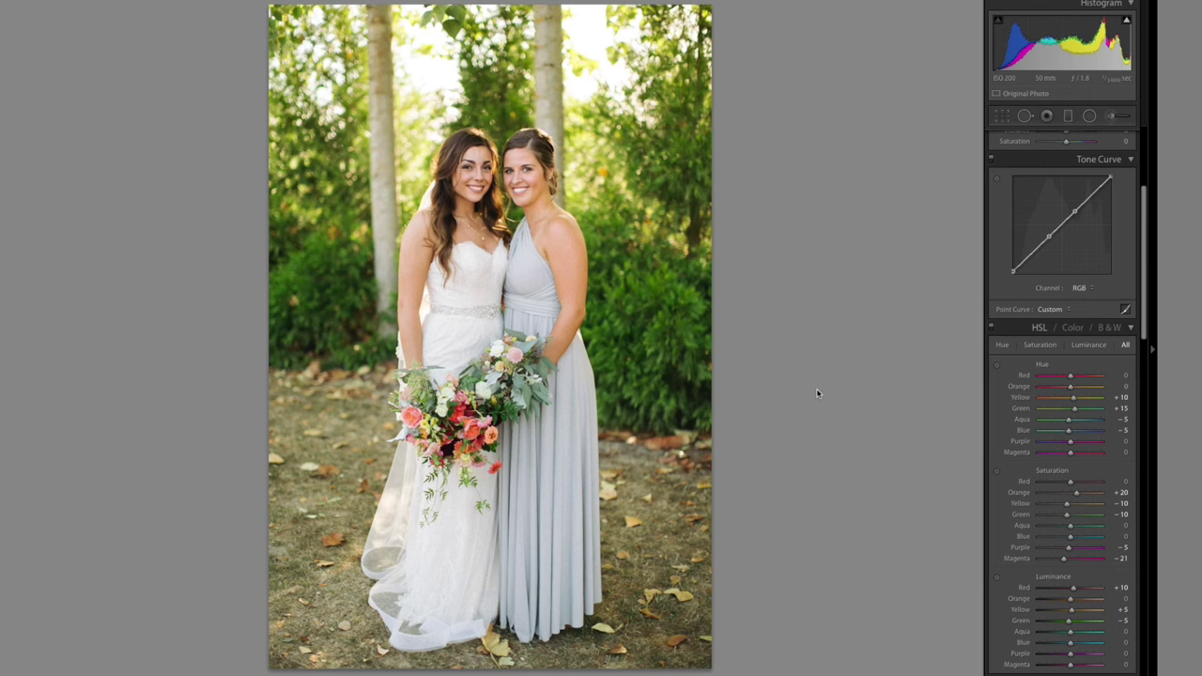
key(Right)
key(Right)
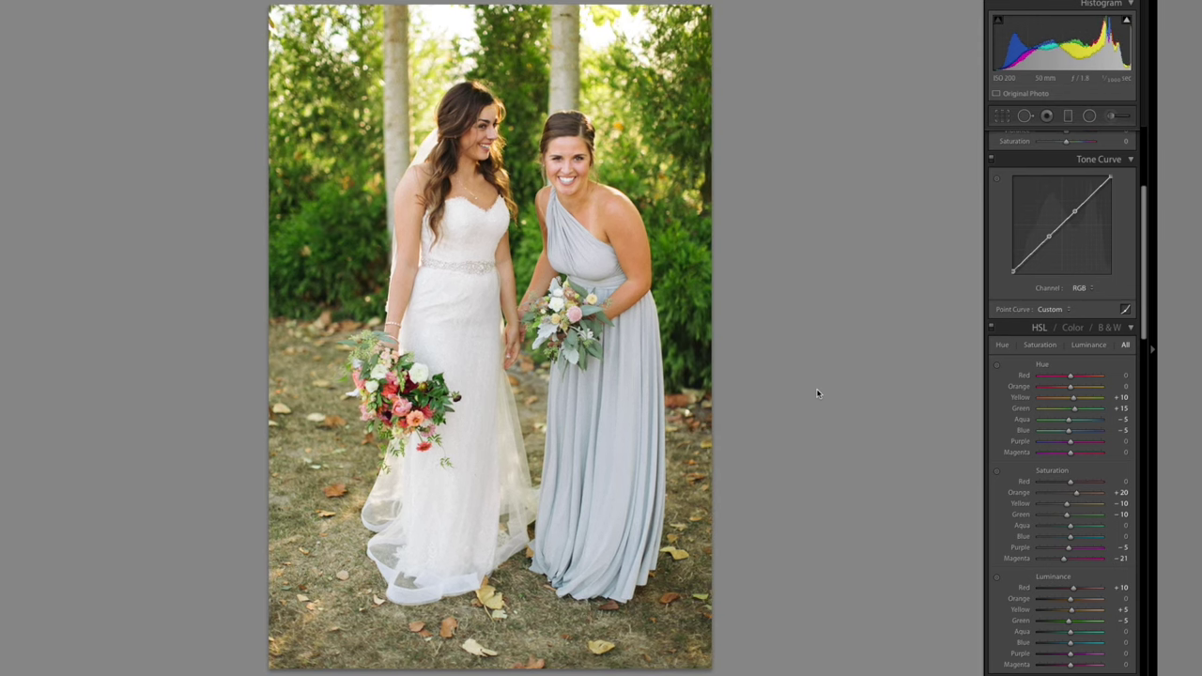
key(Right)
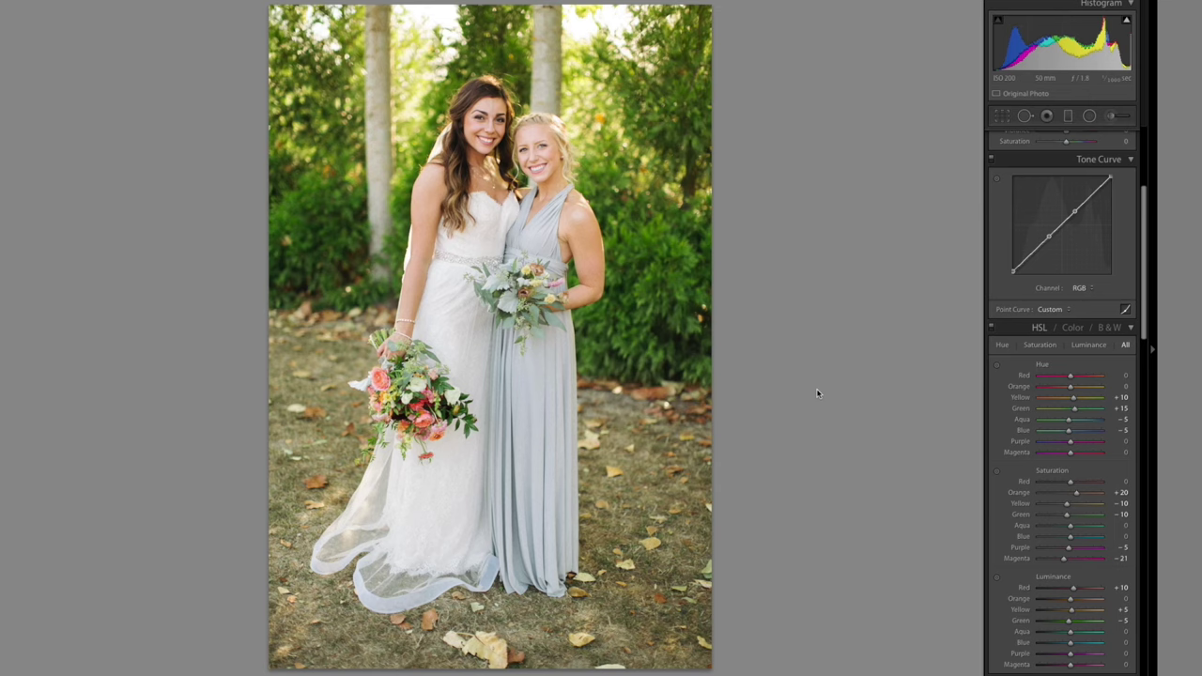
key(Right)
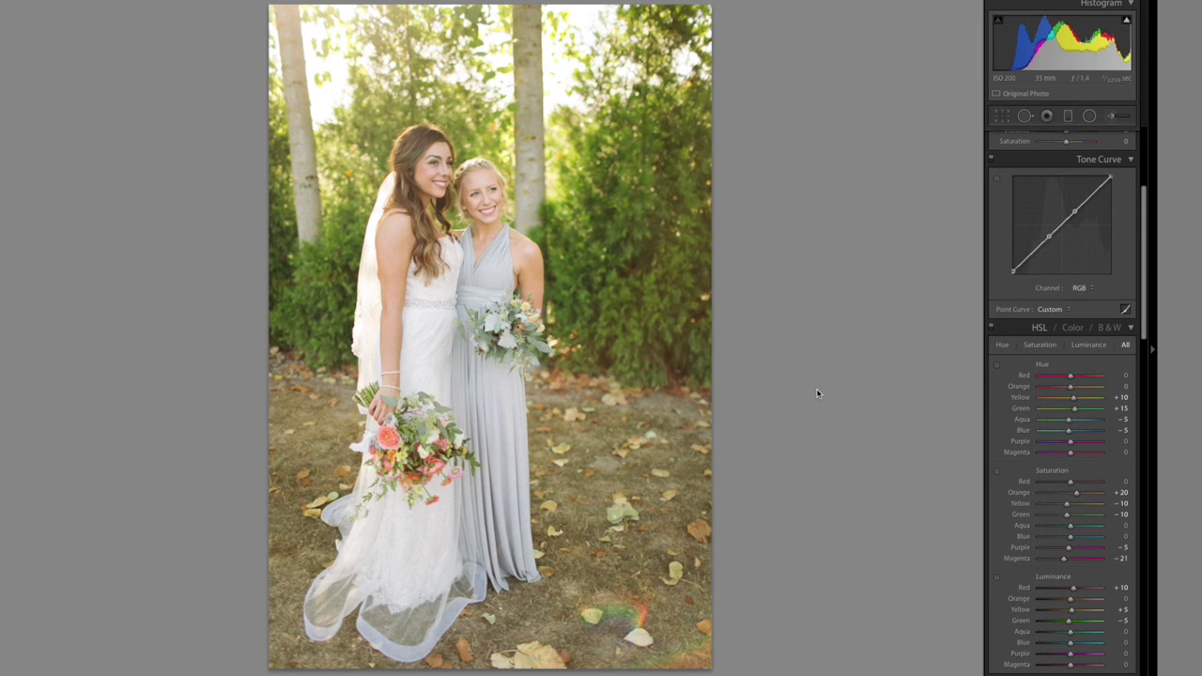
Check color and brightness on the remaining blonde bridesmaid shot and the halter-neck bridesmaid portraits, through the pose with bouquets held forward.
key(Delete)
key(Escape)
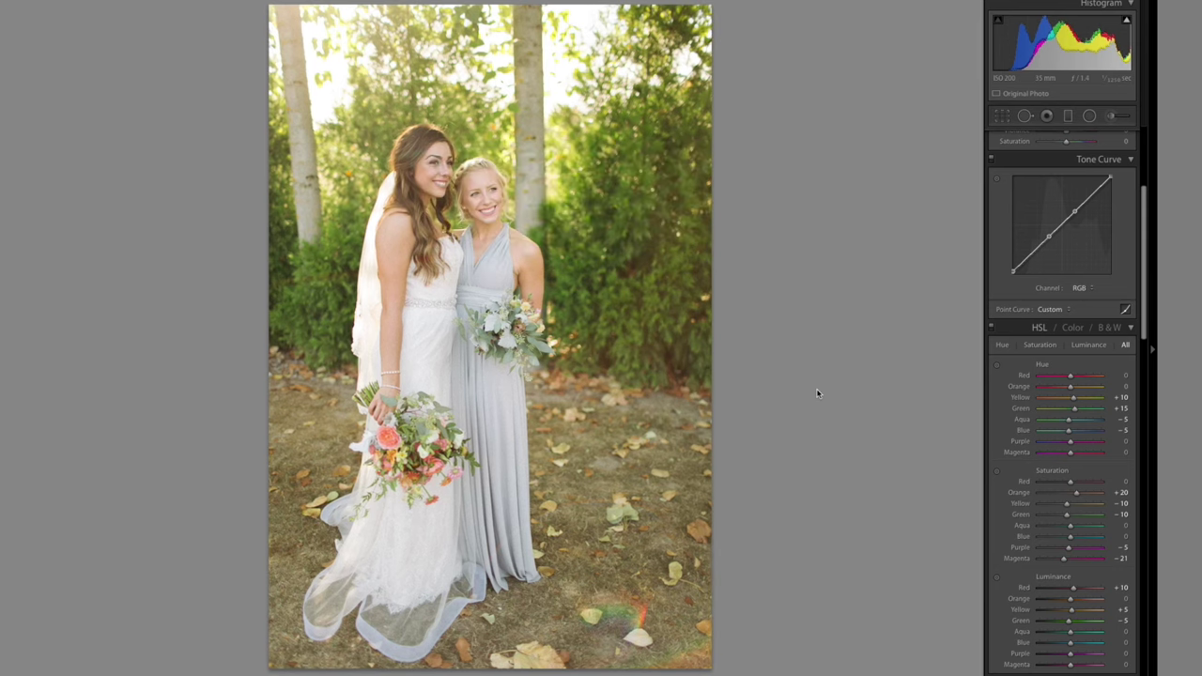
key(Right)
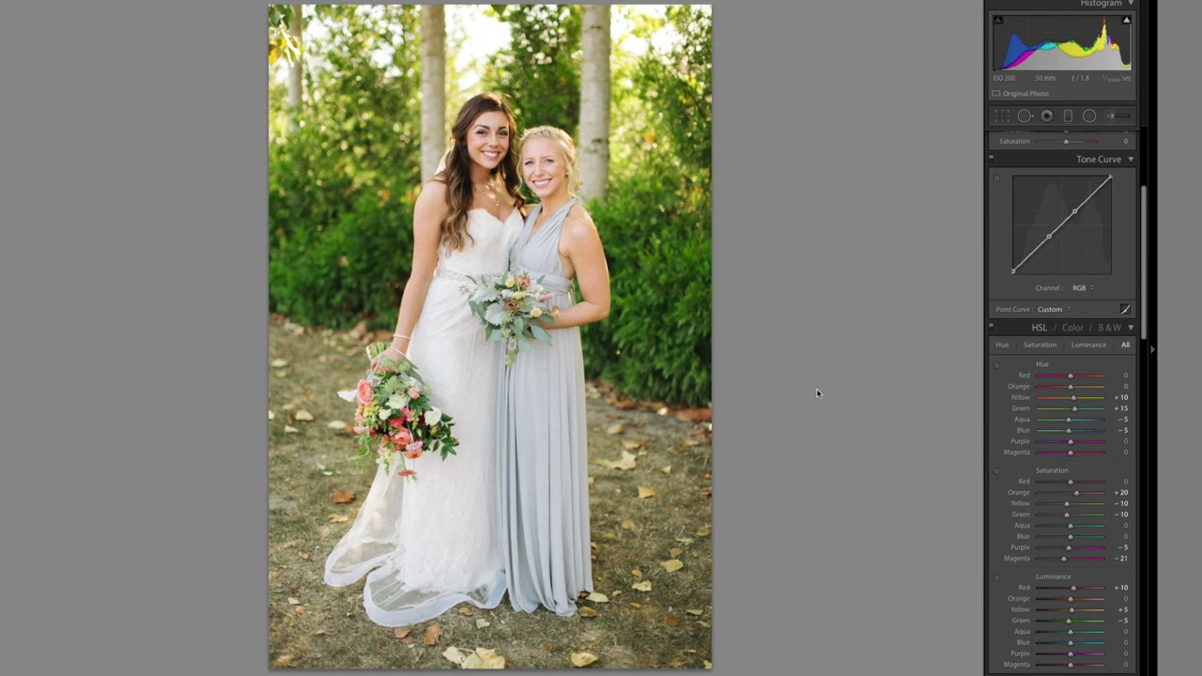
key(Right)
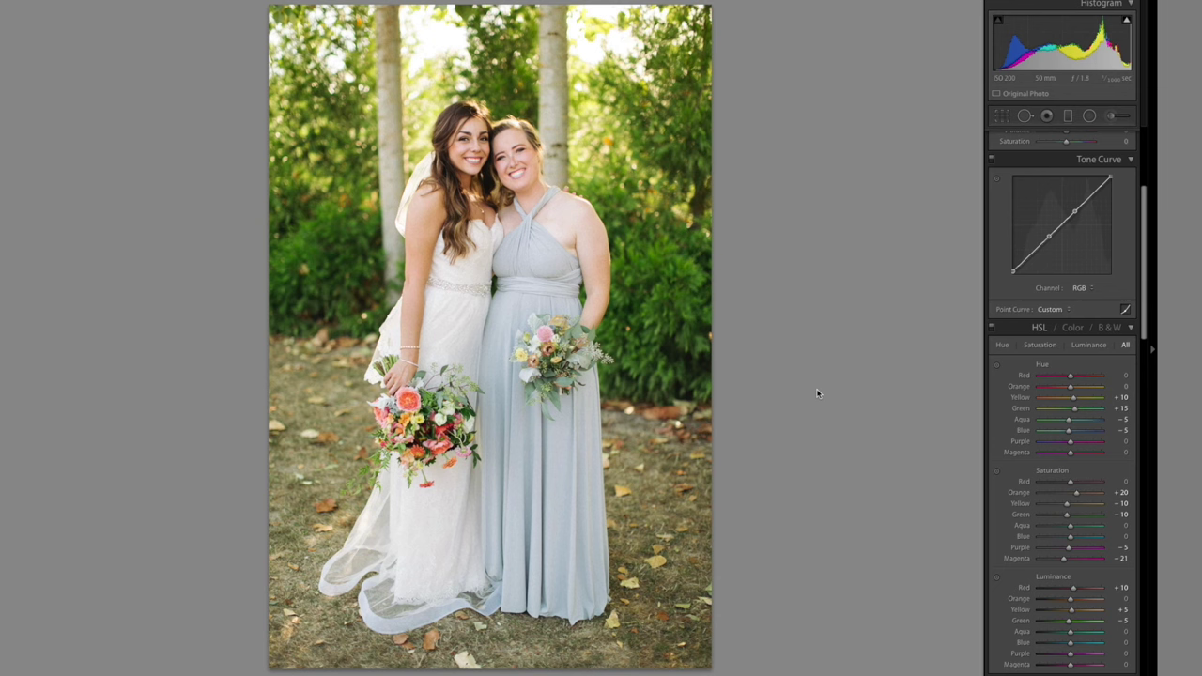
key(Right)
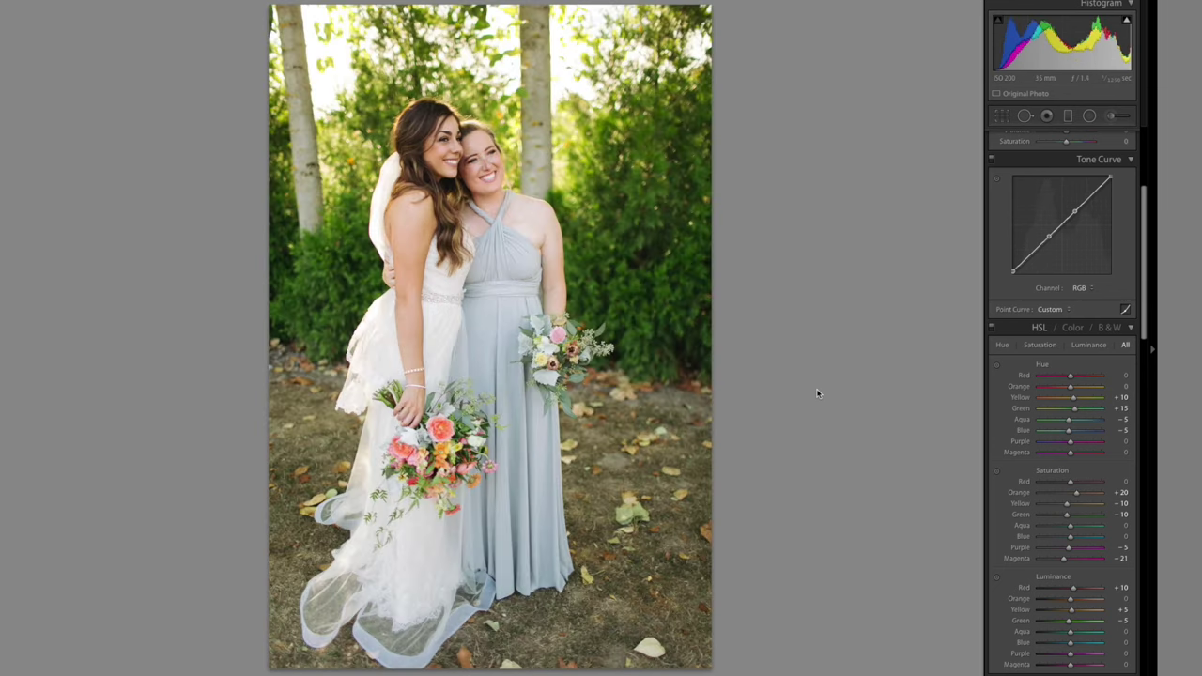
key(Delete)
key(Return)
key(Right)
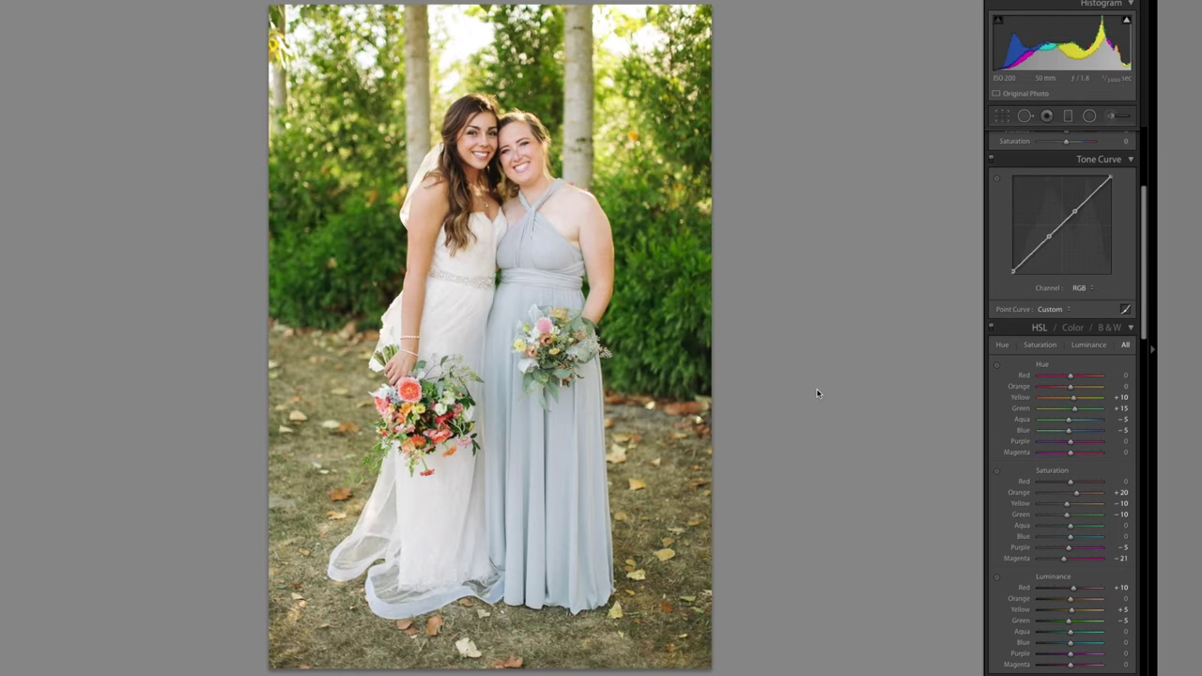
key(Right)
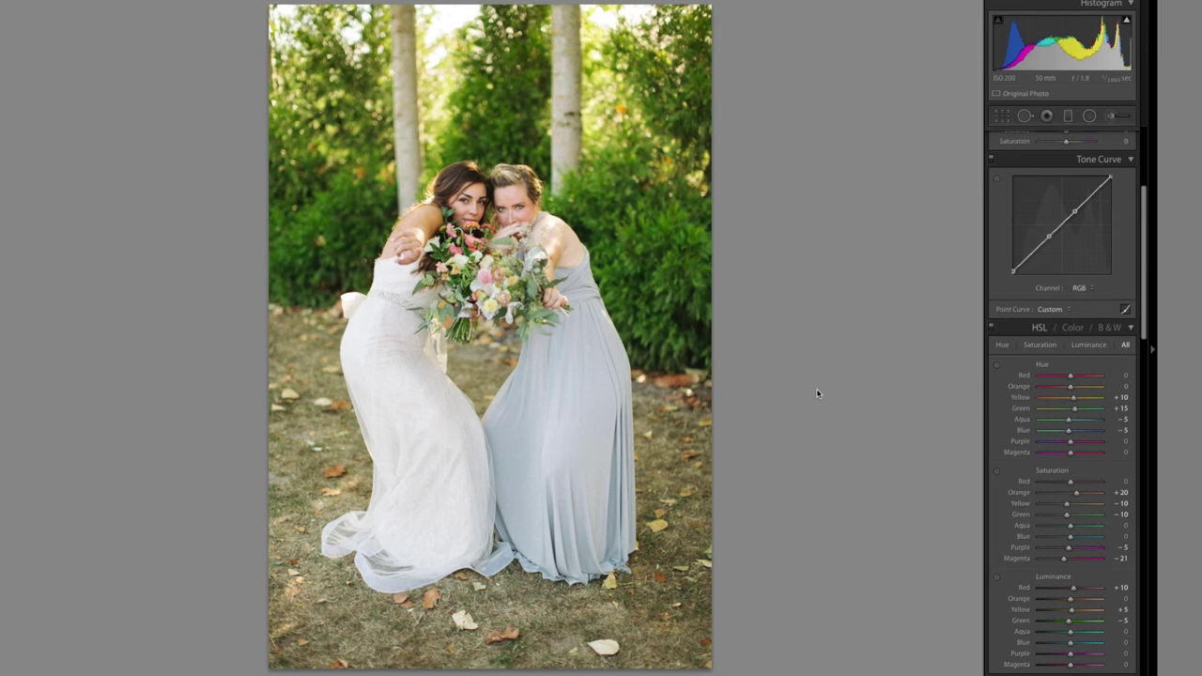
Check the skin tones and greens in the bride's portraits with the short-sleeved bridesmaid and the bridesmaid with braided hair.
key(Right)
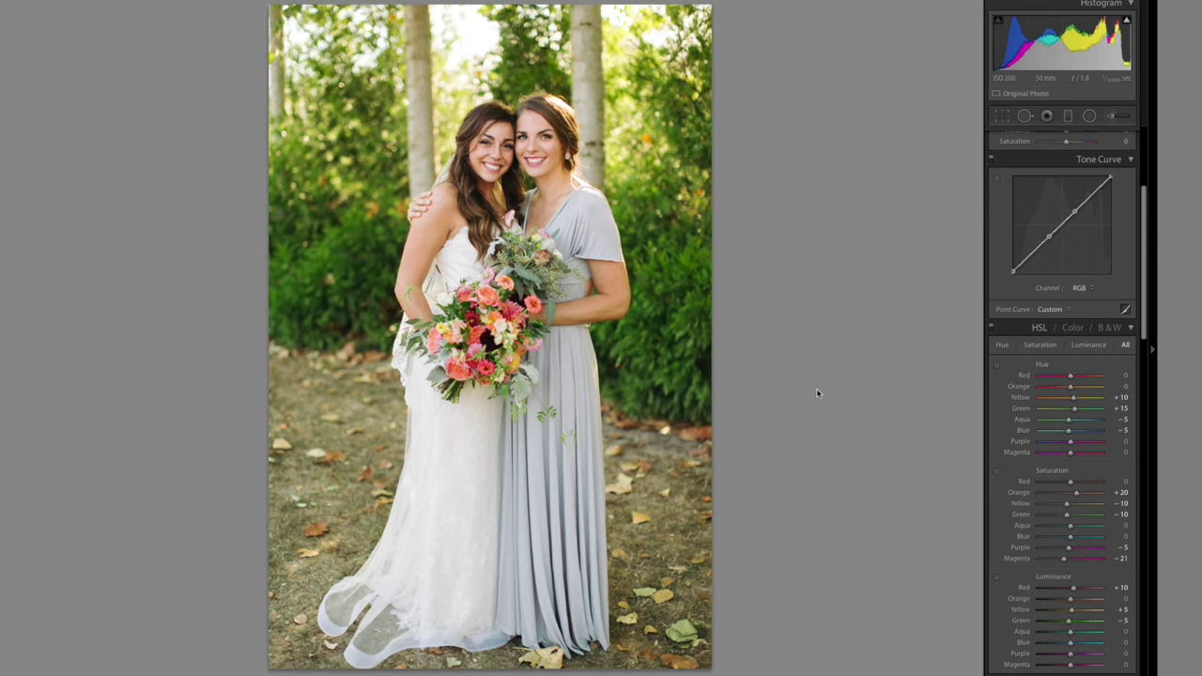
key(Right)
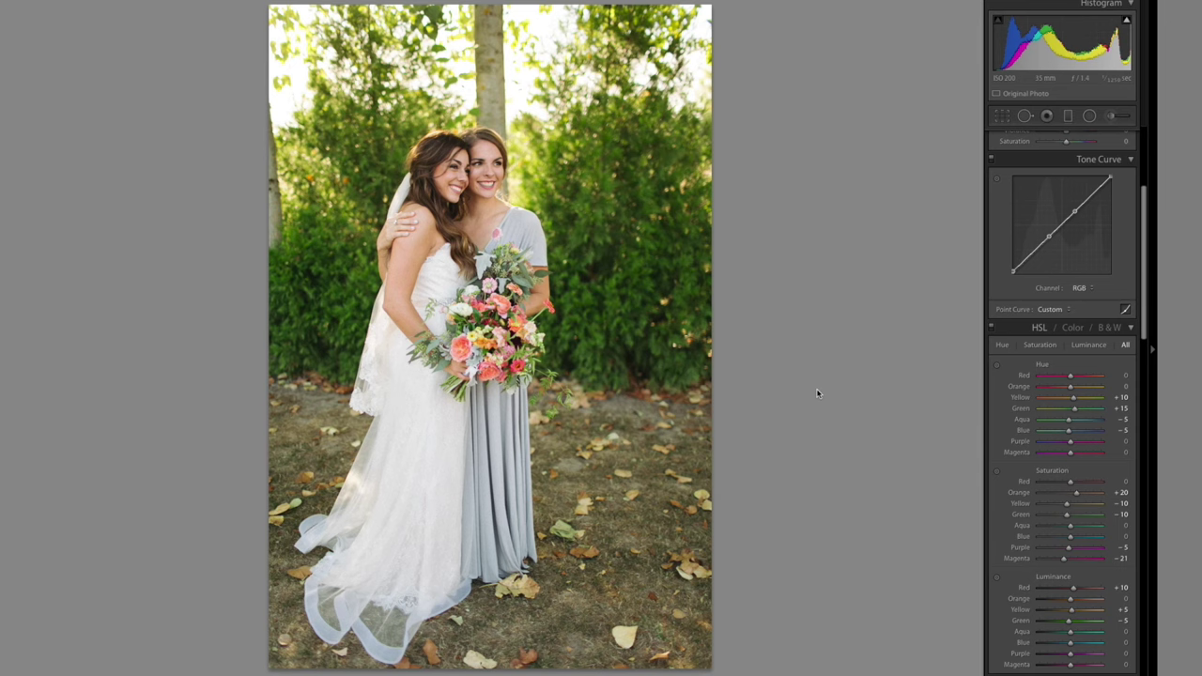
key(Right)
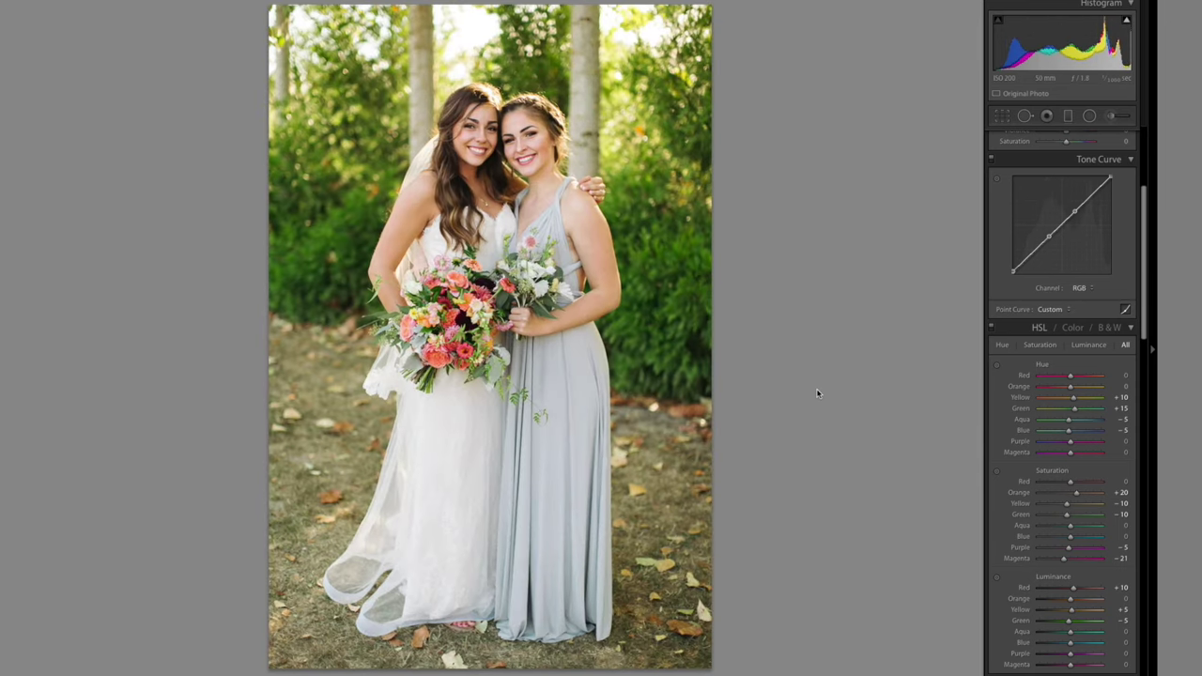
key(Right)
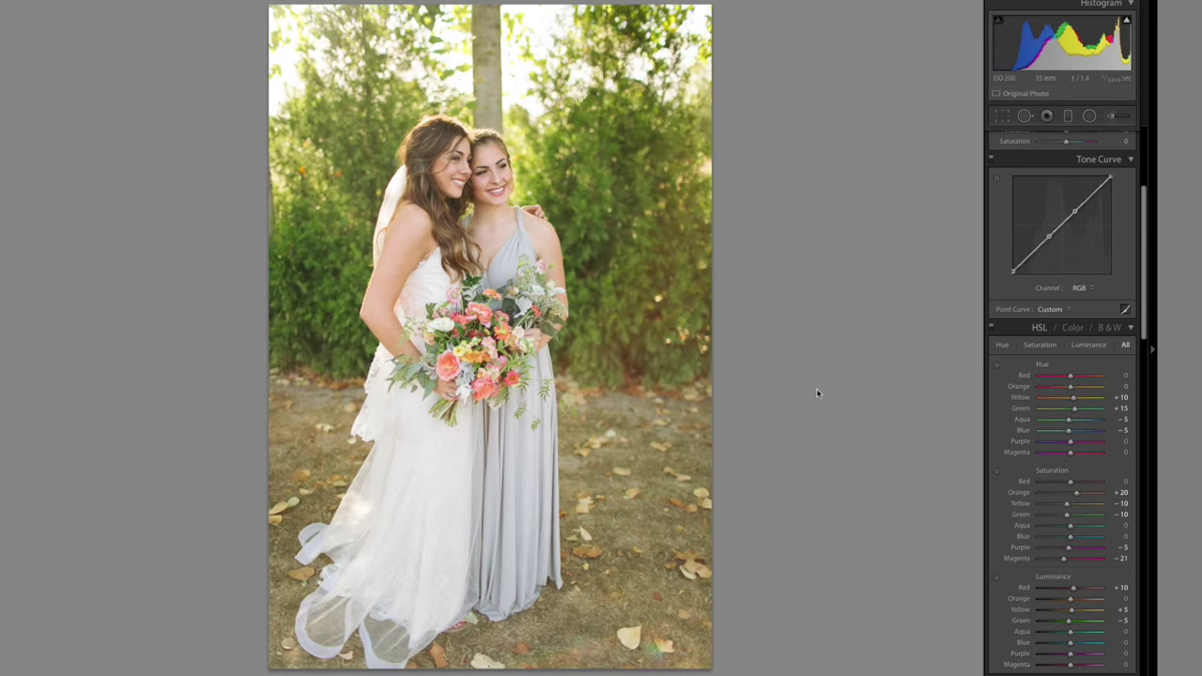
key(Right)
key(BackSpace)
key(Escape)
key(Right)
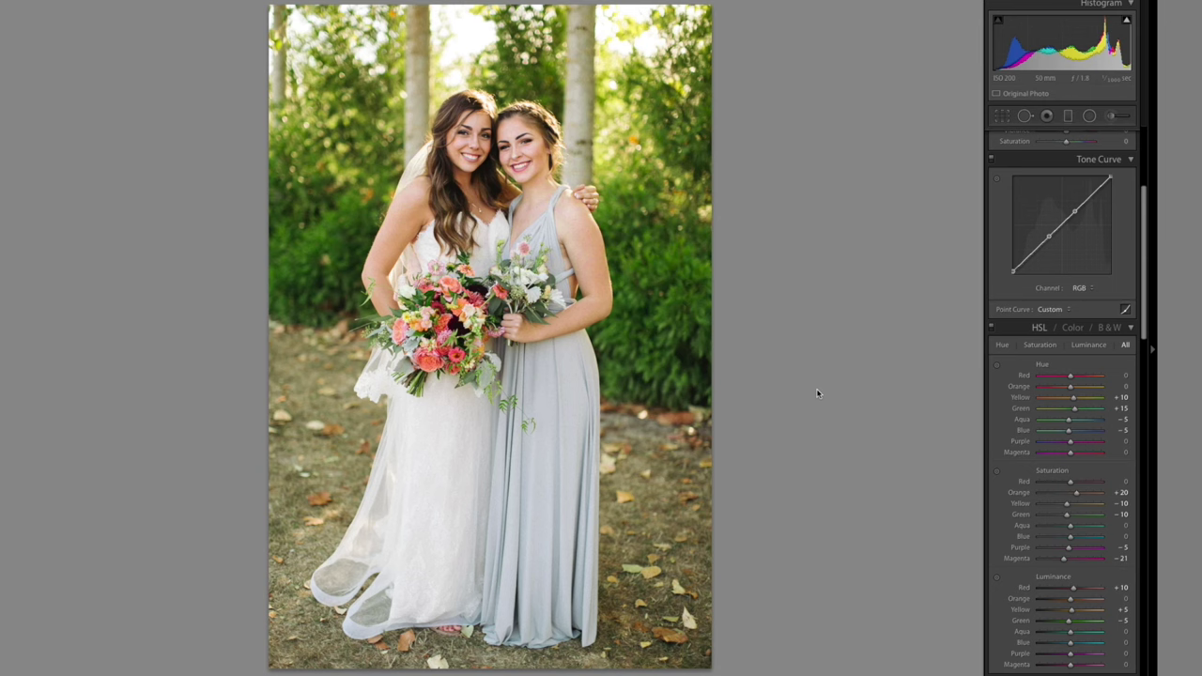
key(Right)
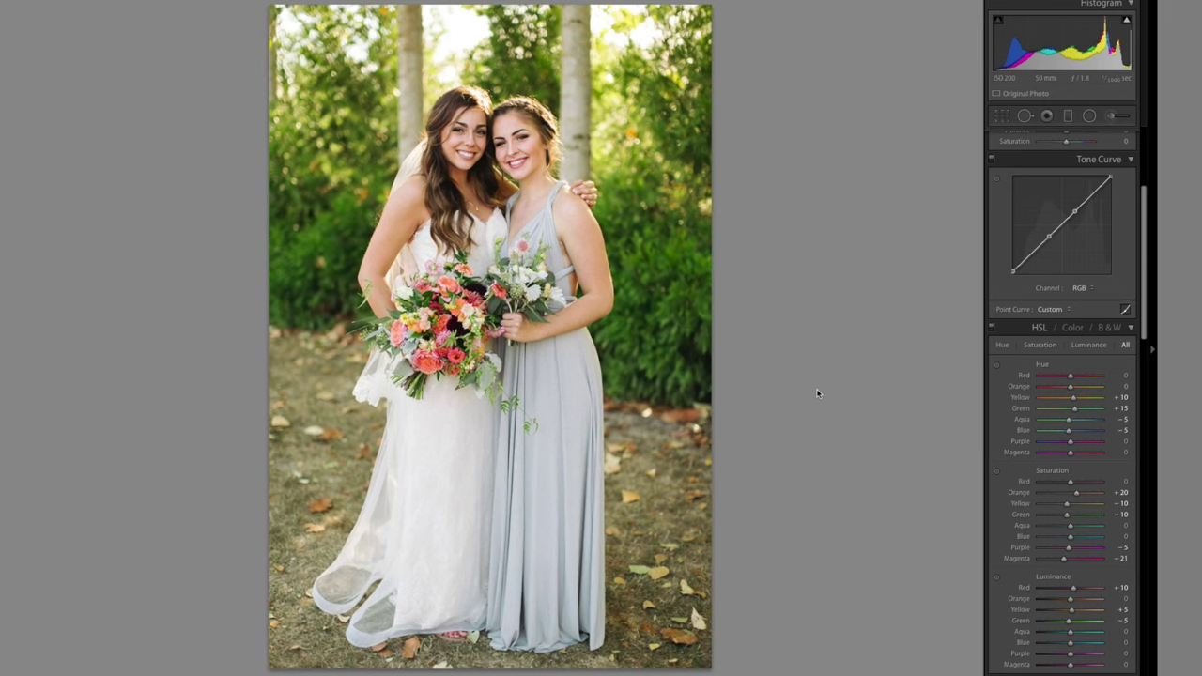
key(Right)
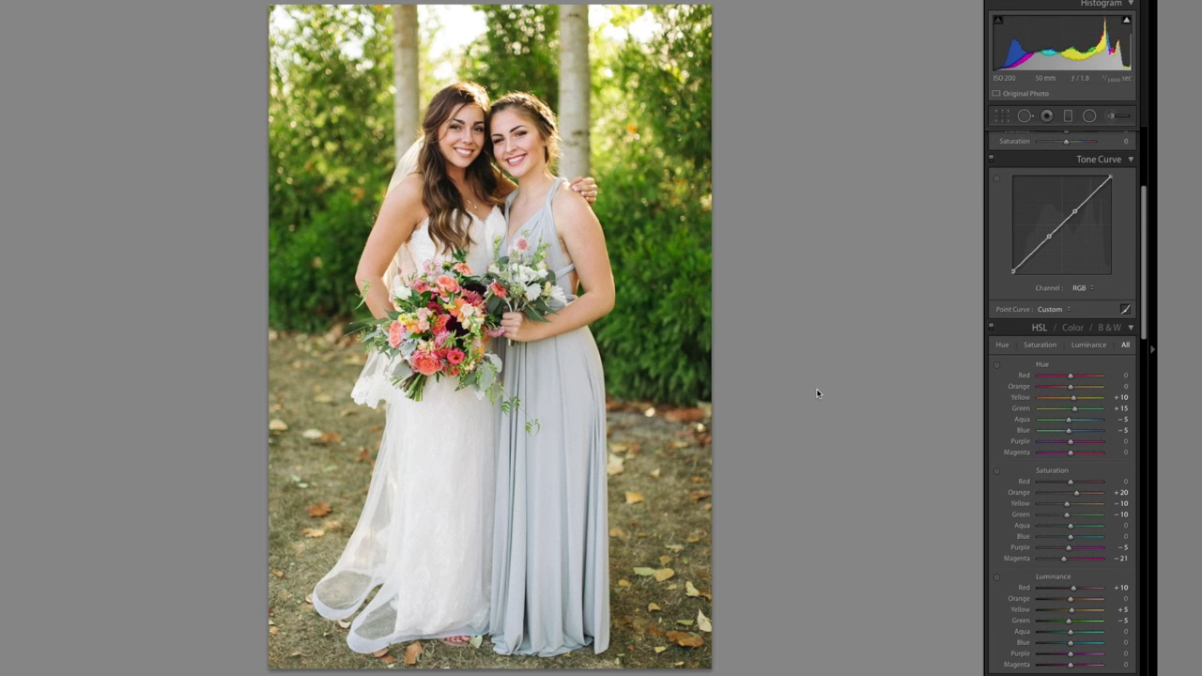
Check the synchronized look on the portraits of the bride holding the toddler, comparing the last shot with its neighbor.
key(Right)
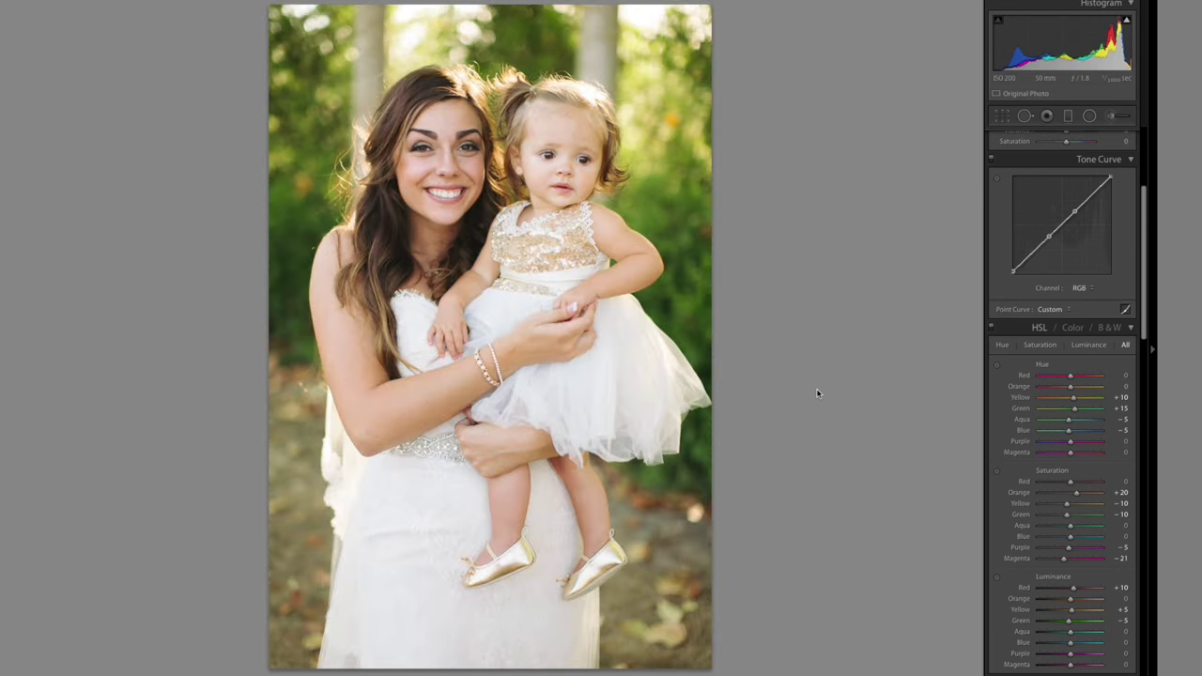
key(Right)
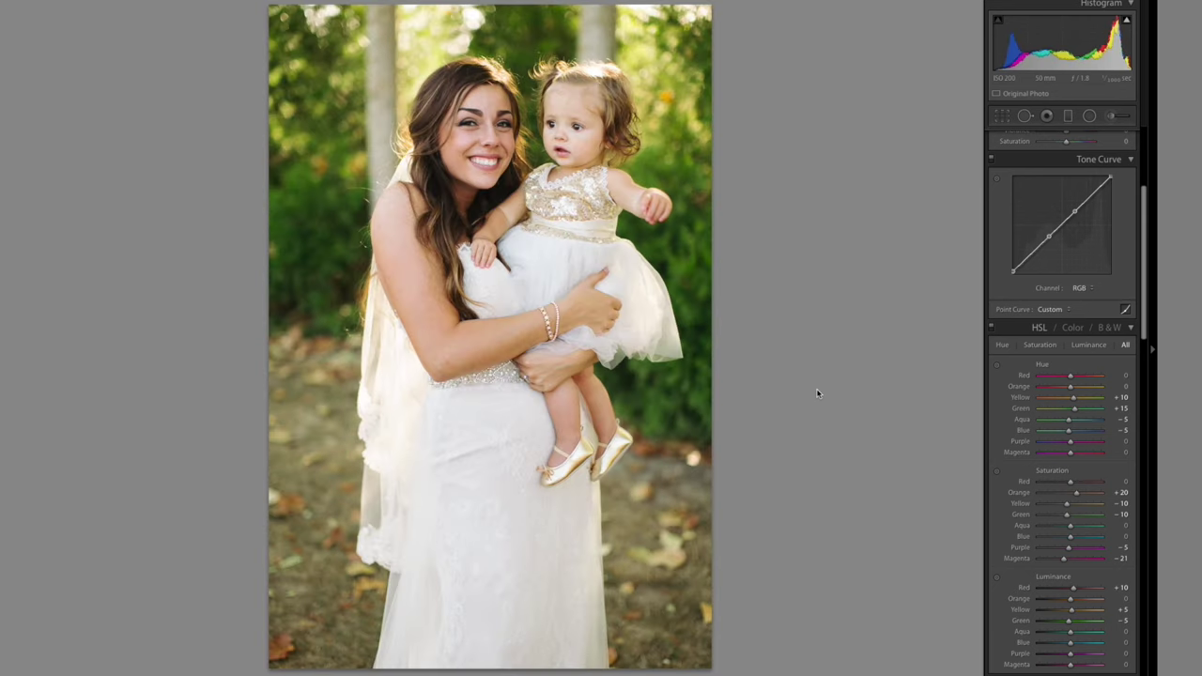
key(Right)
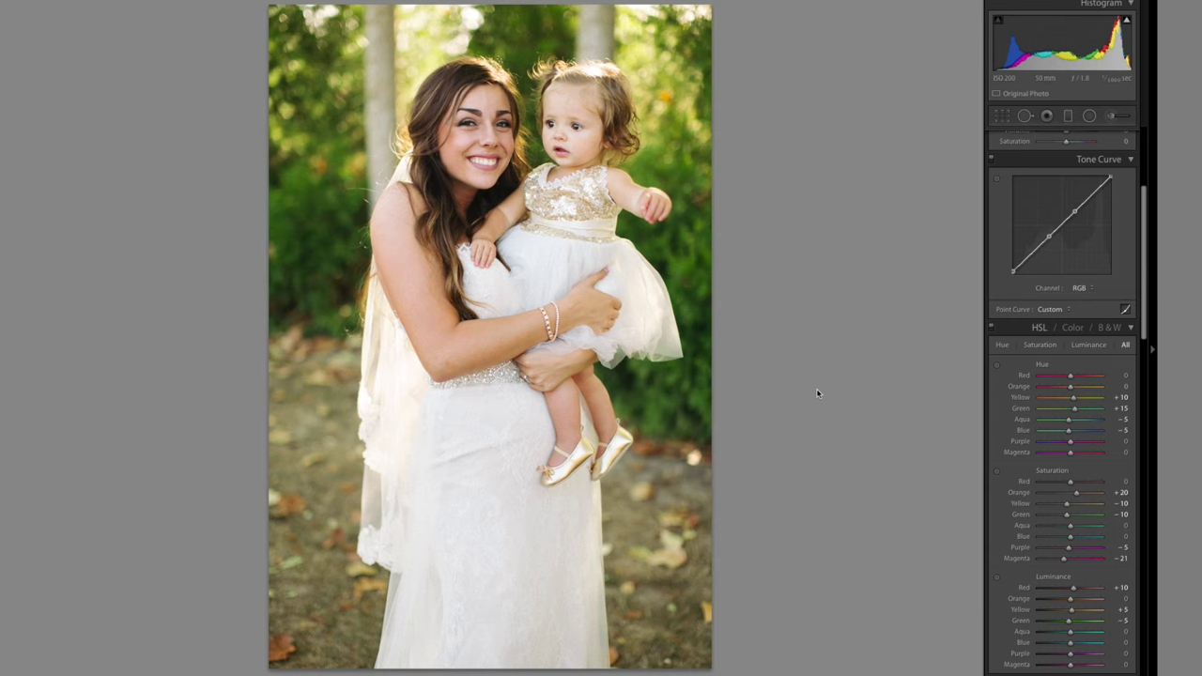
key(Right)
key(Right)
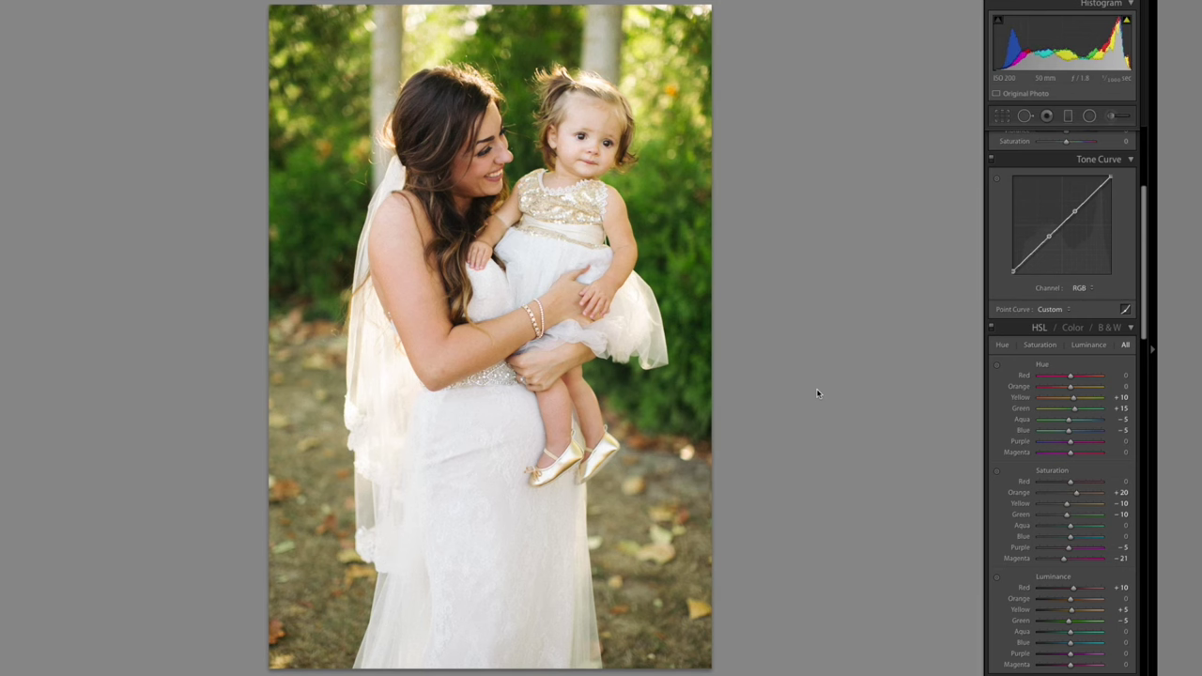
key(Right)
key(Right)
key(Right)
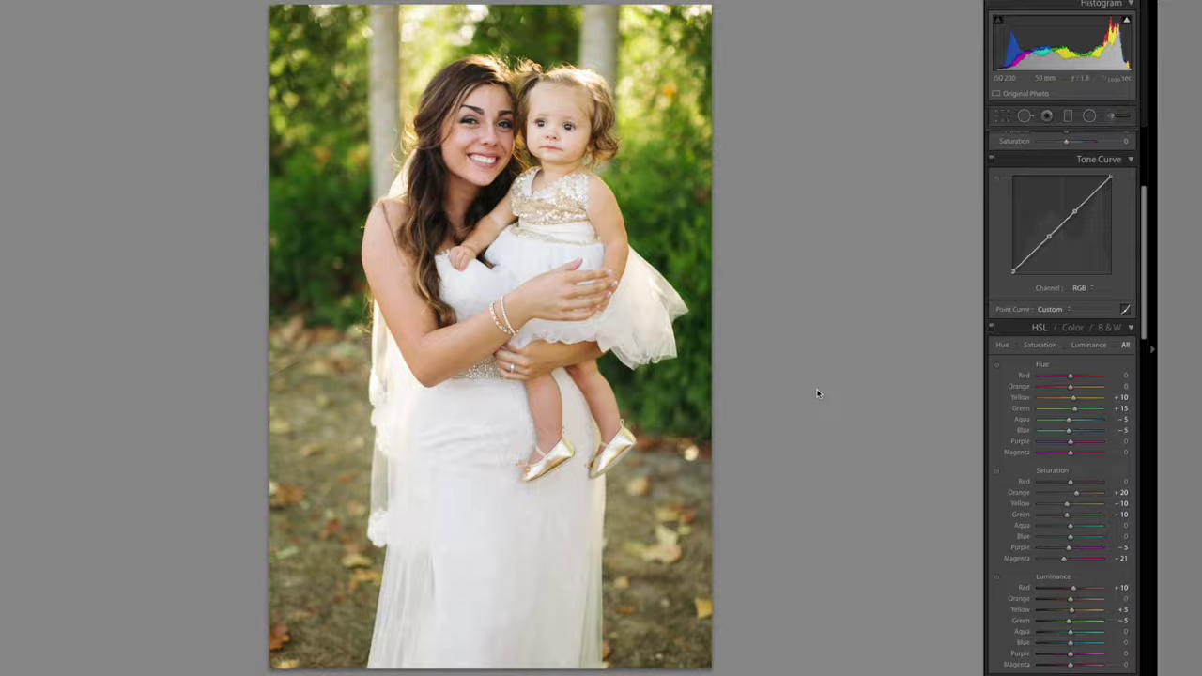
key(Right)
key(Left)
Open the upright photo of the six groomsmen, bring up its Basic settings, and look back through the preceding bride portraits.
mouse_move(746, 668)
scroll(746, 660, up, 5)
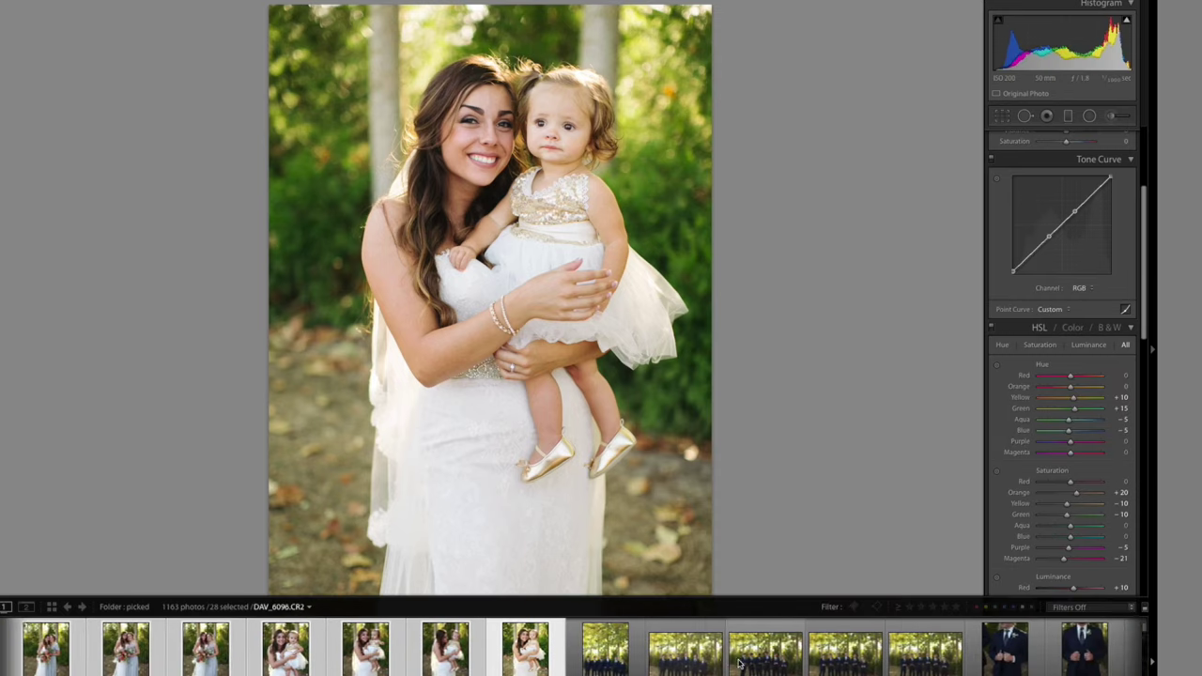
click(622, 648)
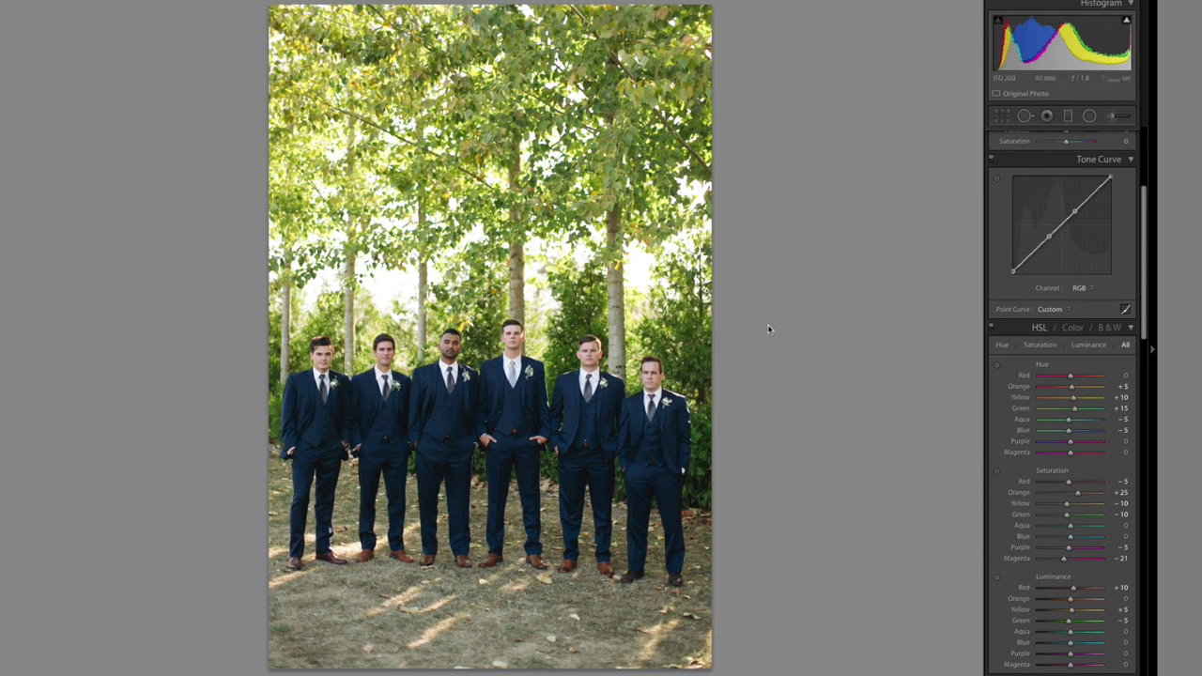
scroll(1028, 336, up, 5)
mouse_move(515, 668)
scroll(515, 662, up, 4)
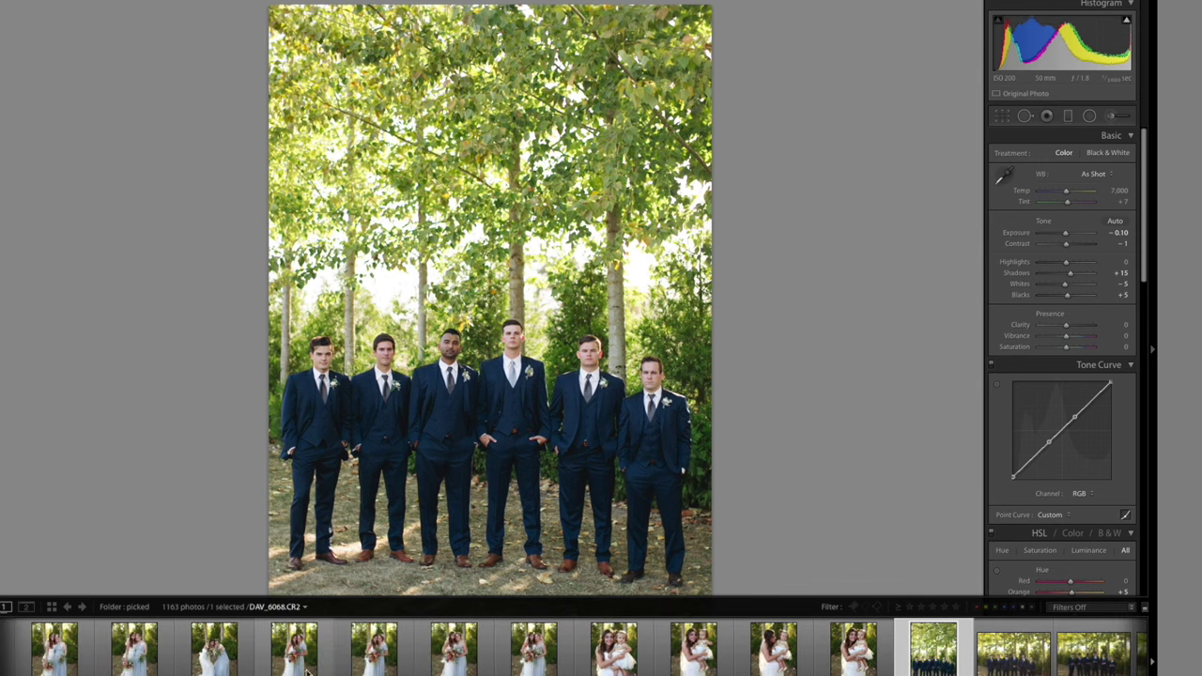